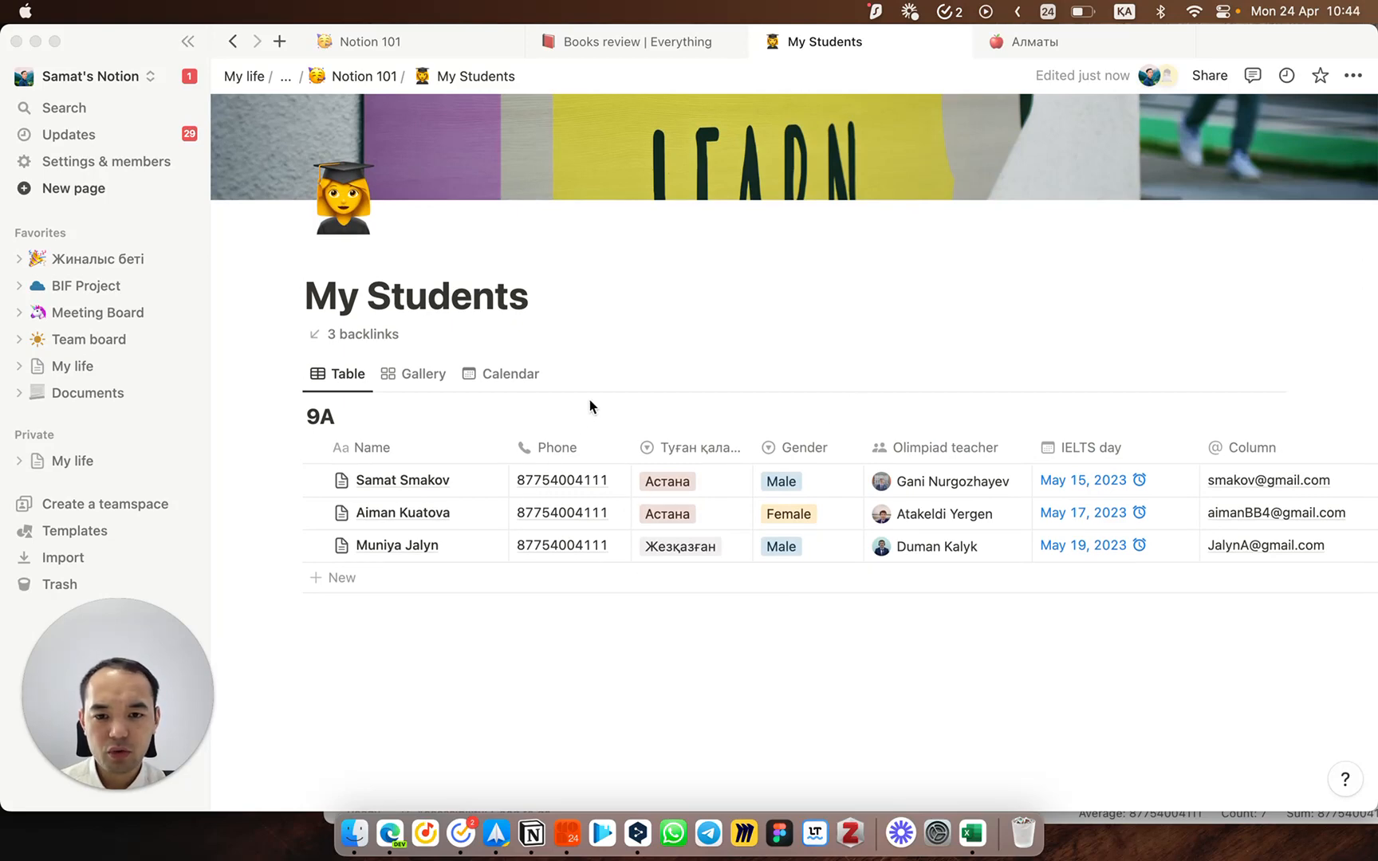
# Step: Filter the 9A table to the rows whose Туған қаласы is Жезқазған
pyautogui.click(693, 410)
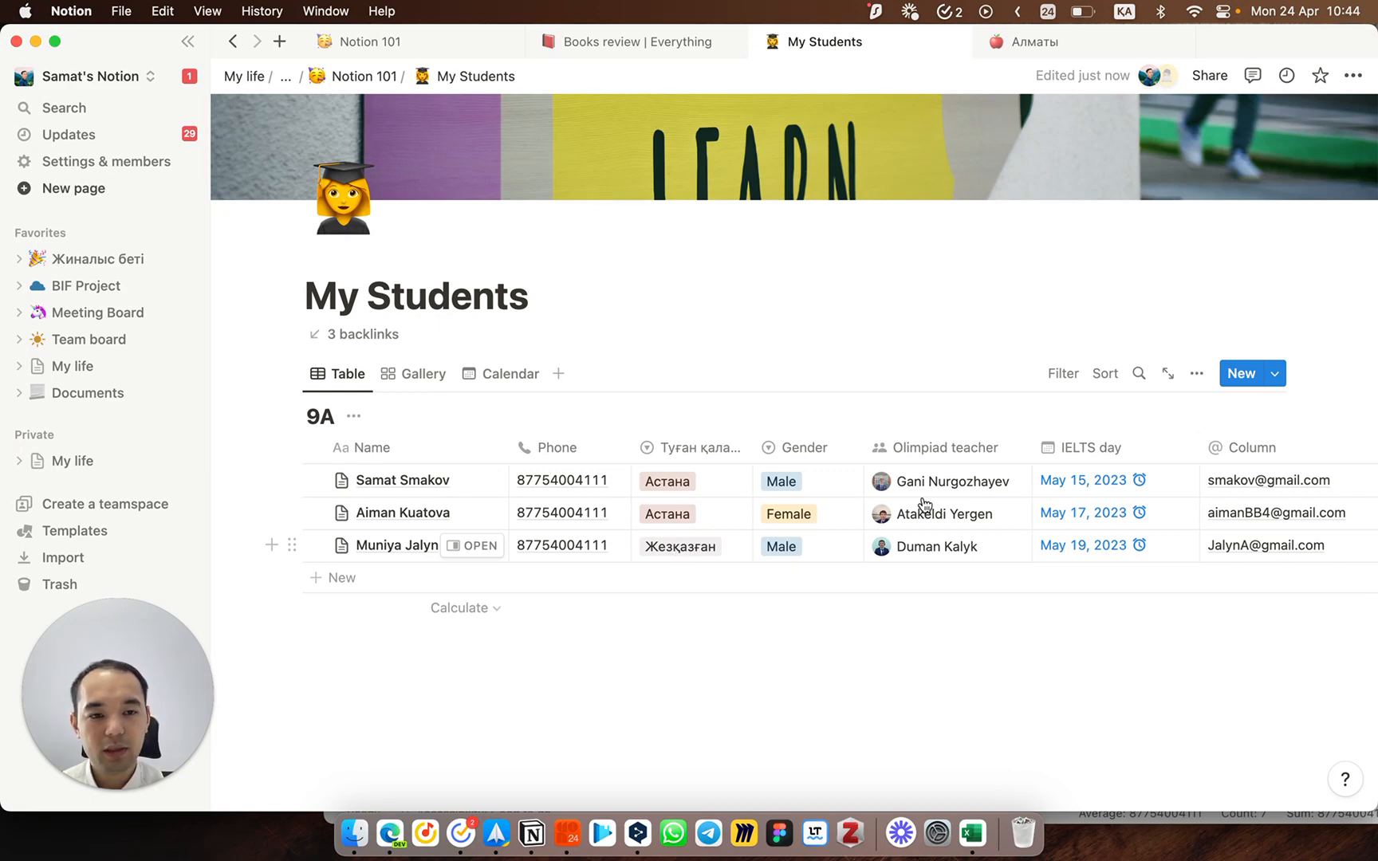
pyautogui.click(1071, 383)
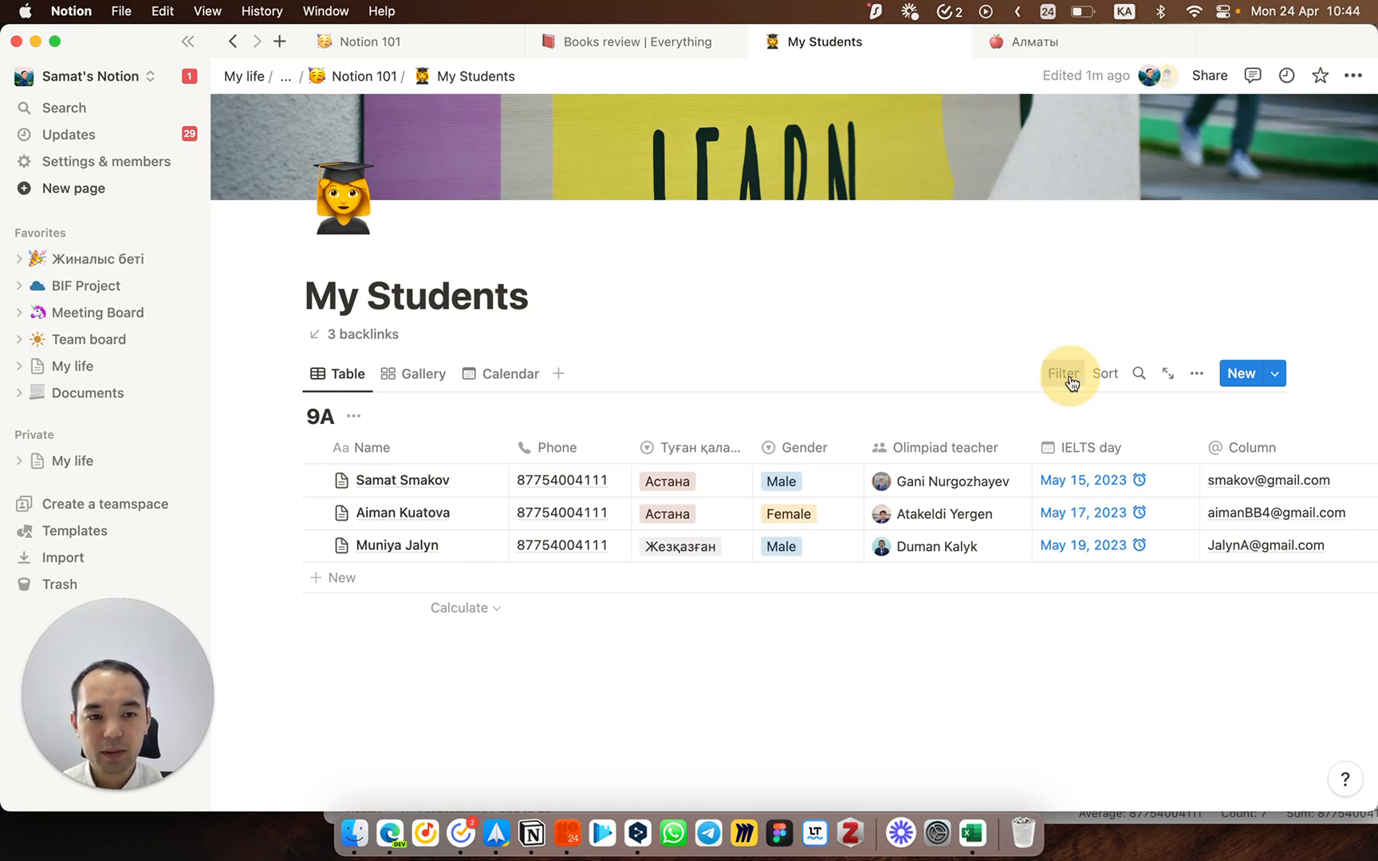
pyautogui.click(984, 594)
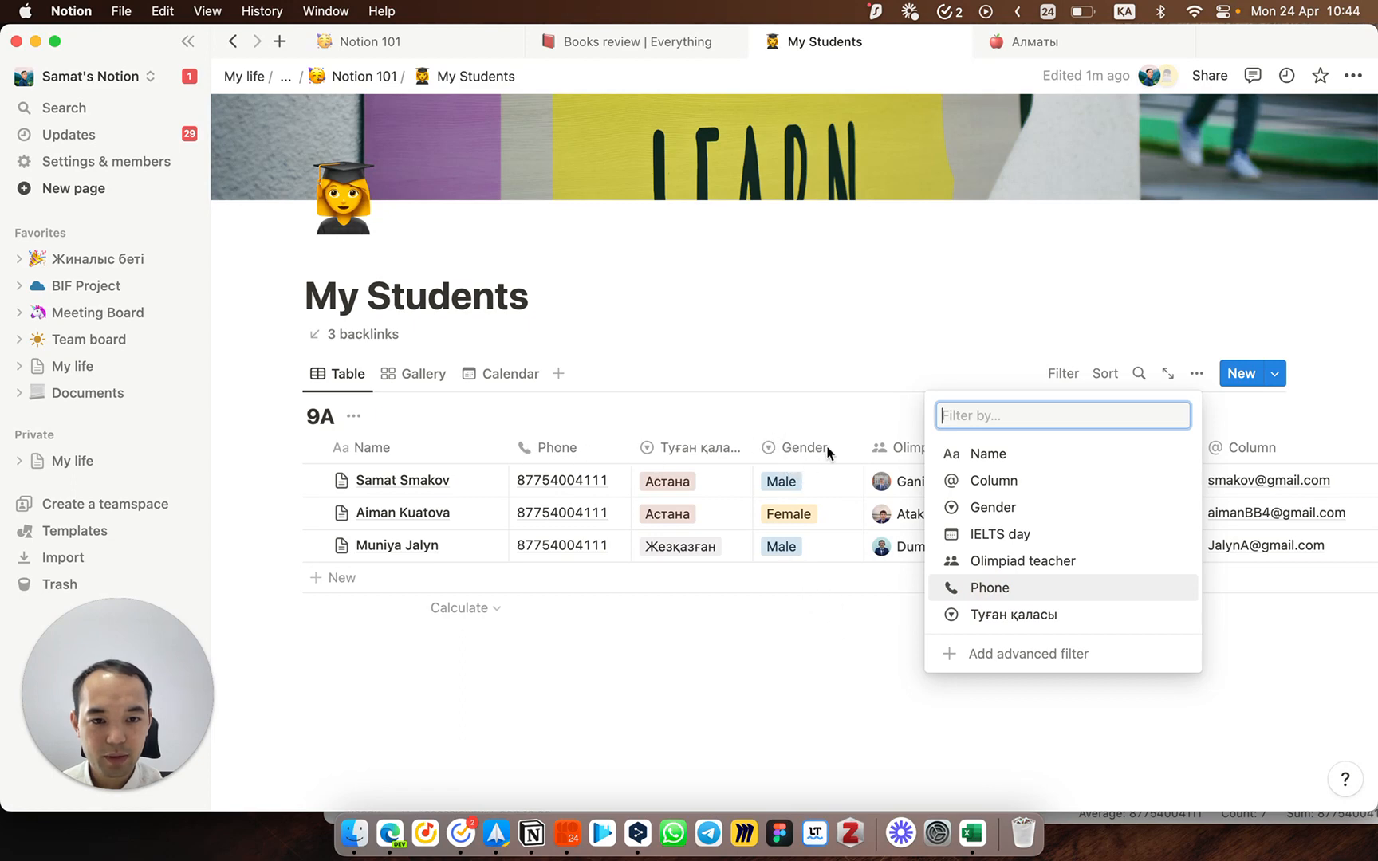
pyautogui.click(1019, 621)
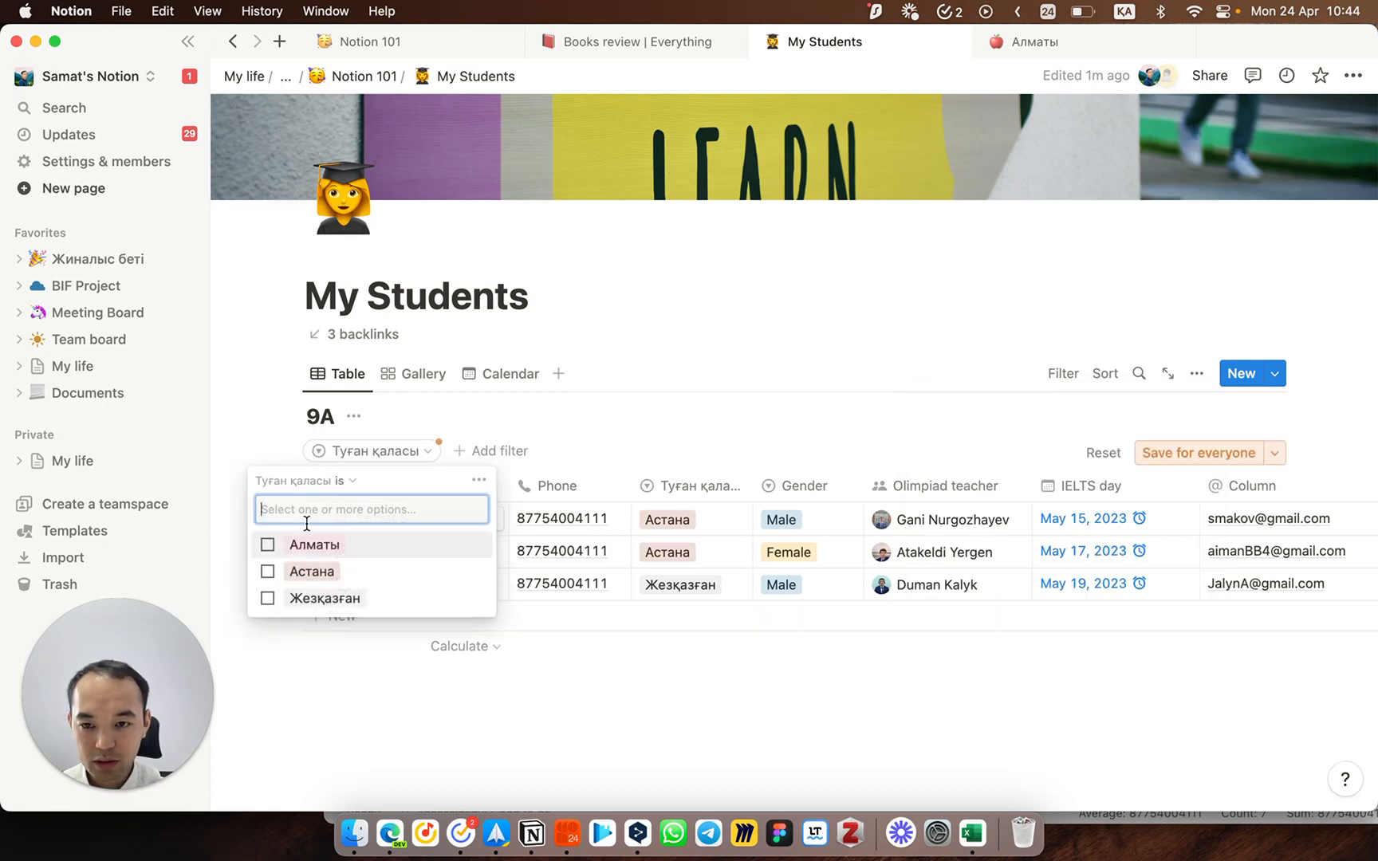
pyautogui.click(338, 598)
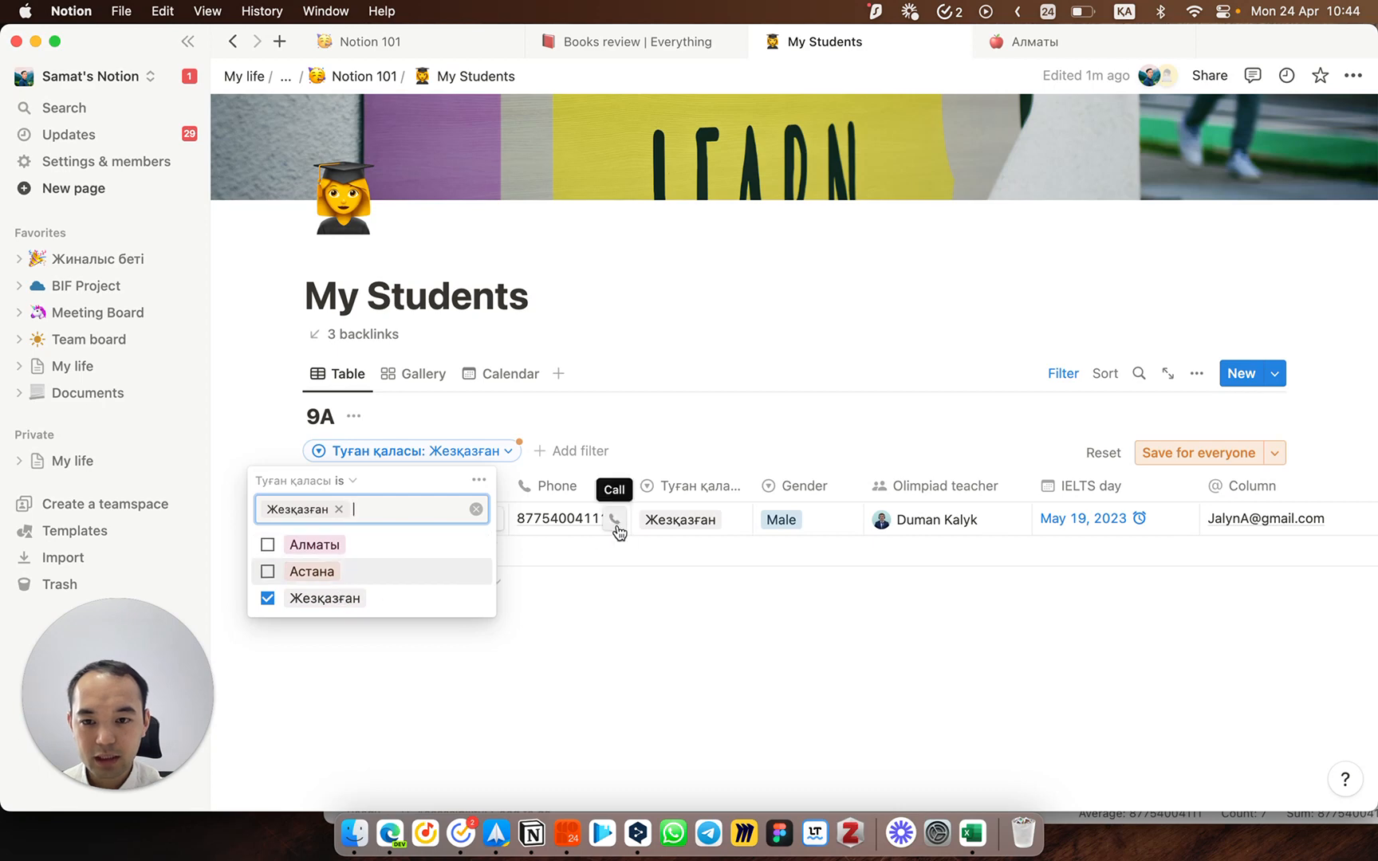
# Step: Try Алматы as an extra option in the Туған қаласы filter, and switch the filter to Астана only
pyautogui.click(321, 545)
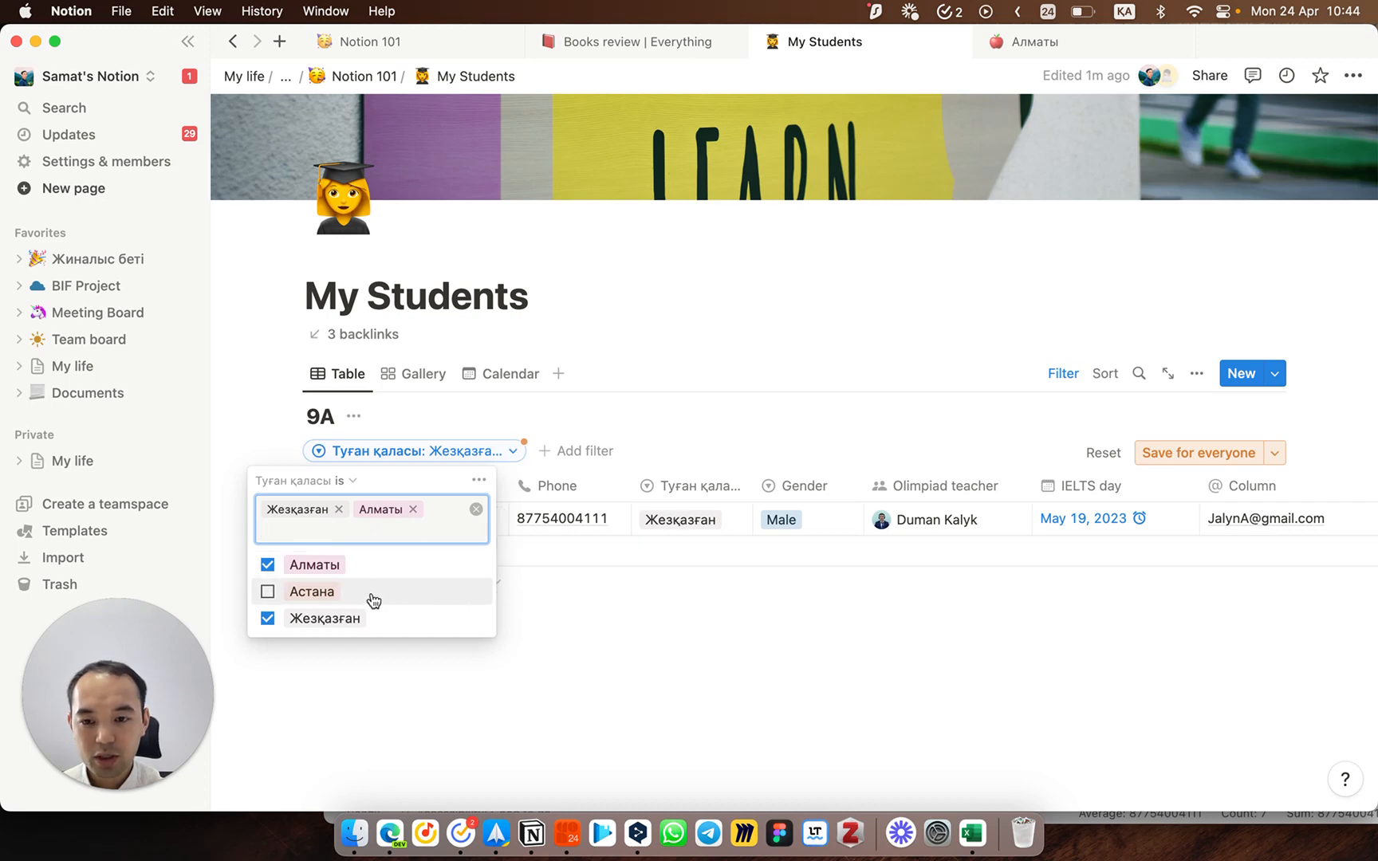
pyautogui.click(320, 564)
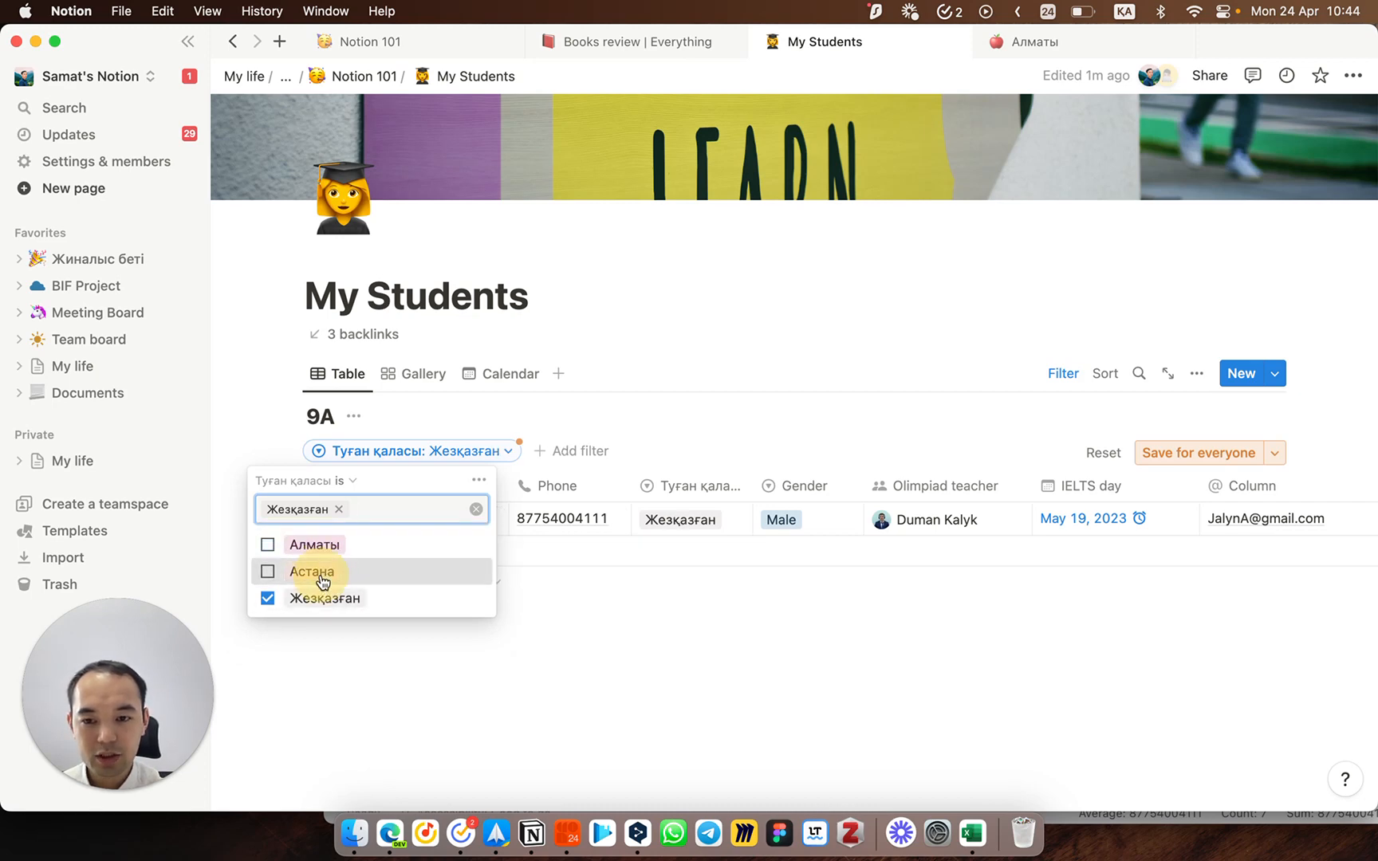
pyautogui.click(322, 576)
pyautogui.click(322, 579)
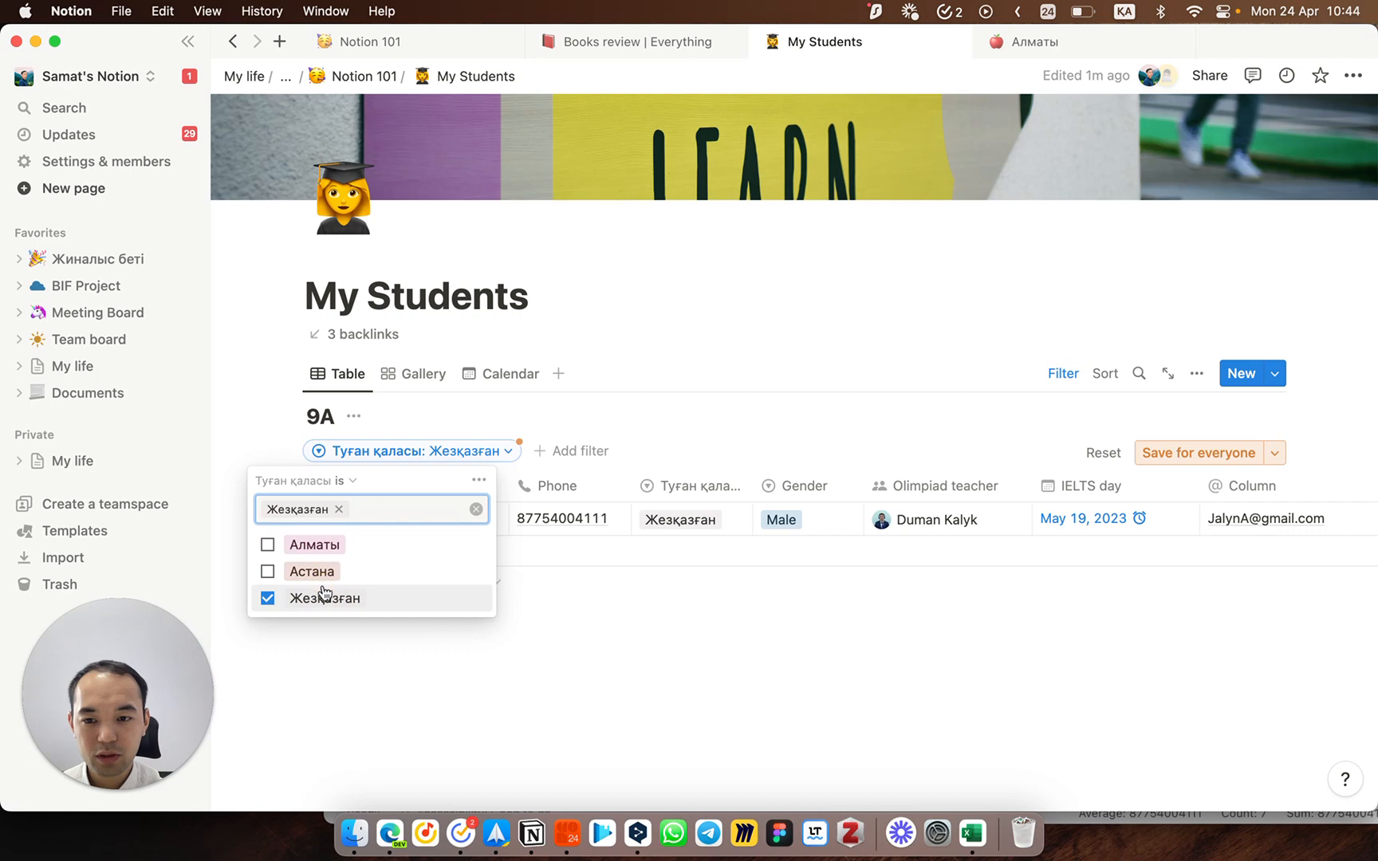
pyautogui.click(323, 594)
pyautogui.click(319, 571)
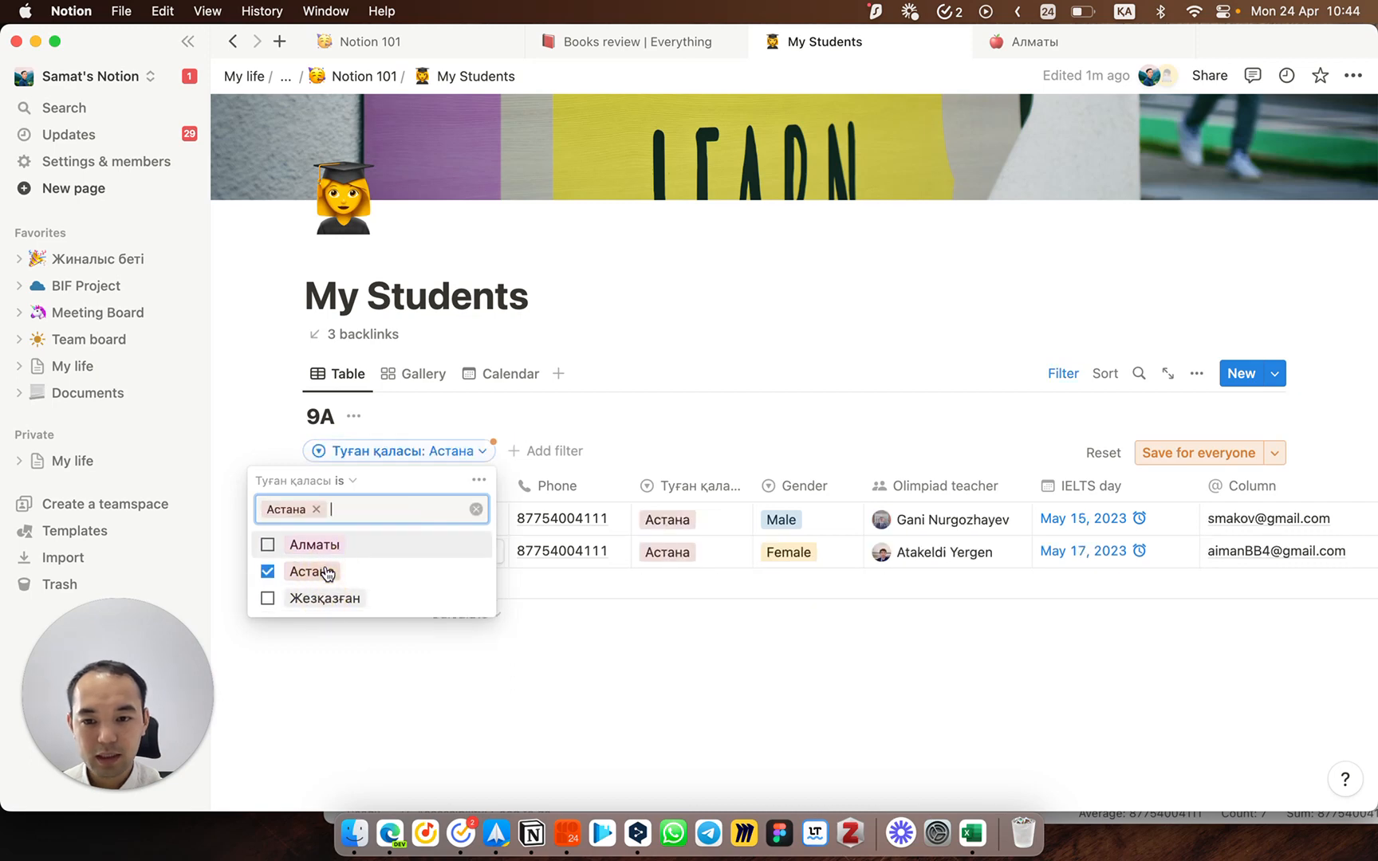
# Step: Clear Астана from the Туған қаласы filter and try excluding Жезқазған with the Is not condition
pyautogui.click(317, 510)
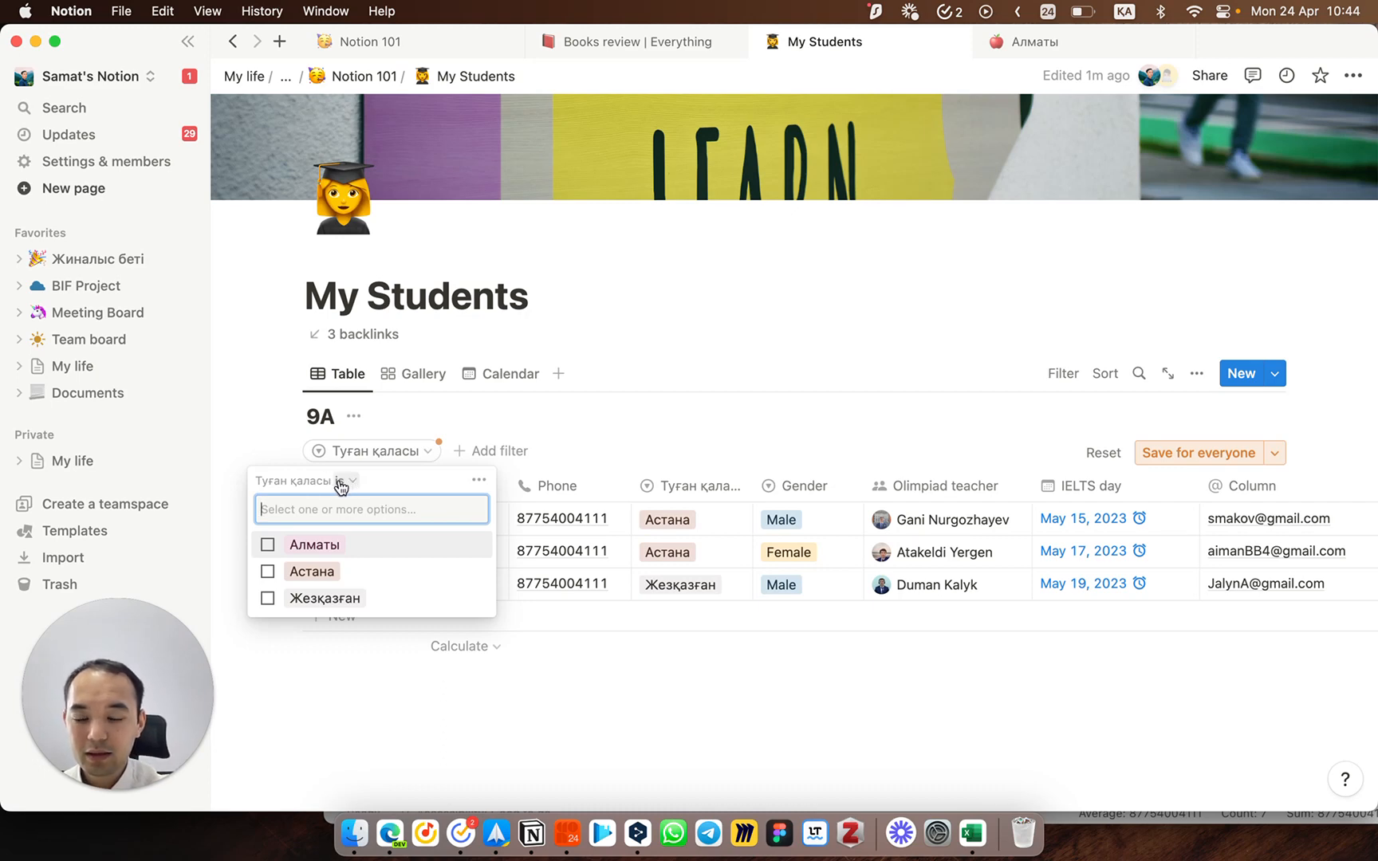
pyautogui.click(311, 571)
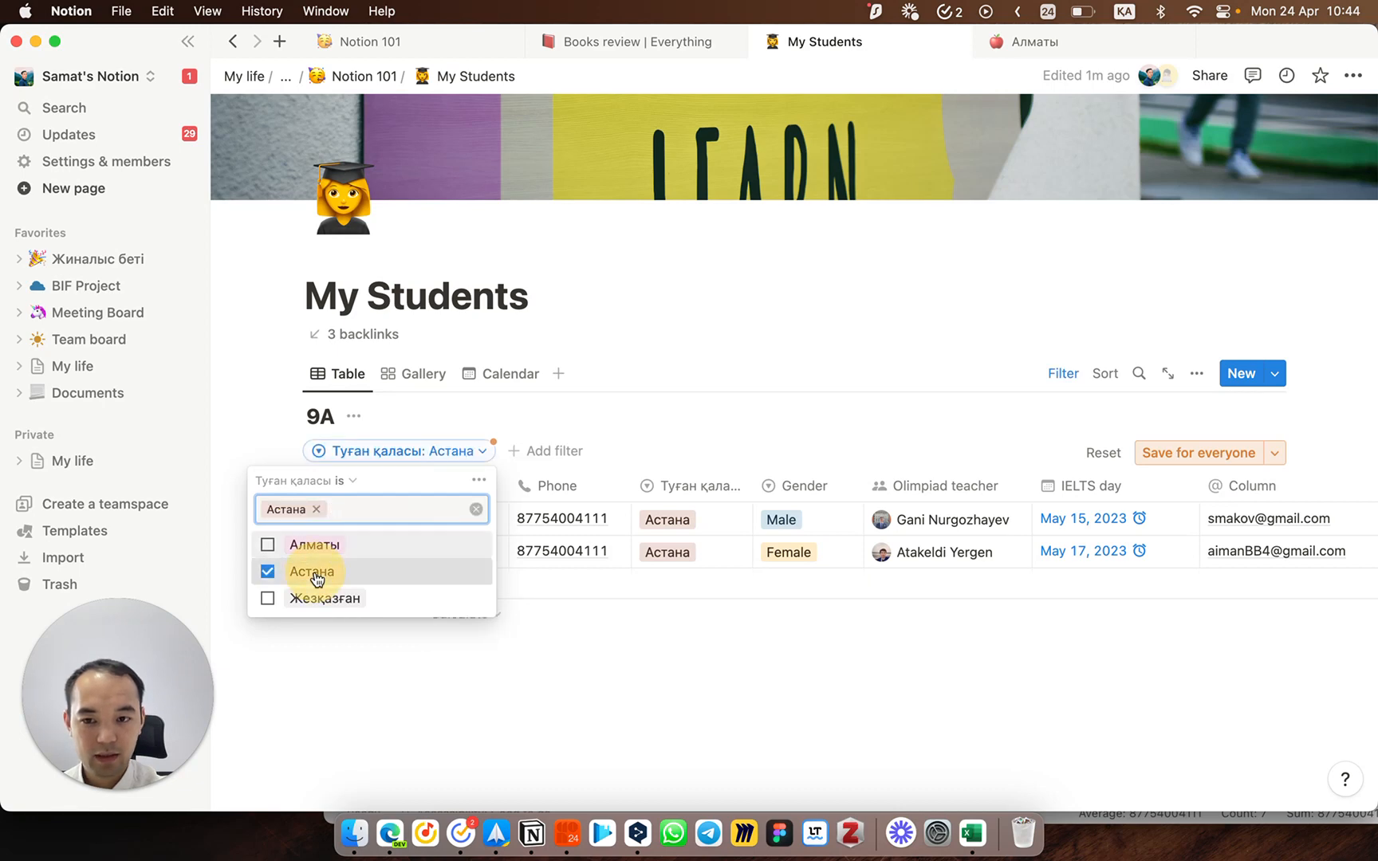
pyautogui.click(313, 572)
pyautogui.click(339, 481)
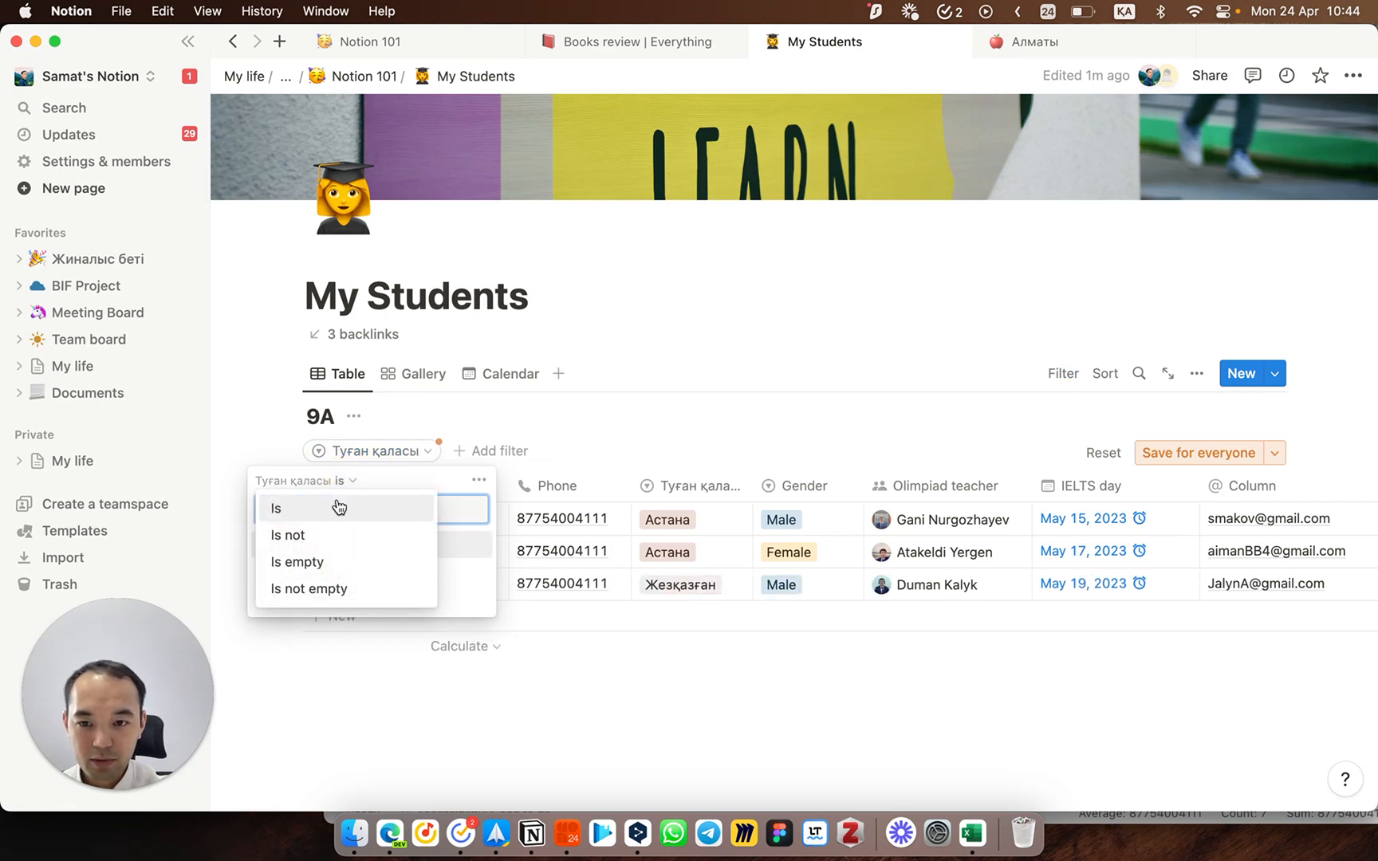
pyautogui.click(310, 540)
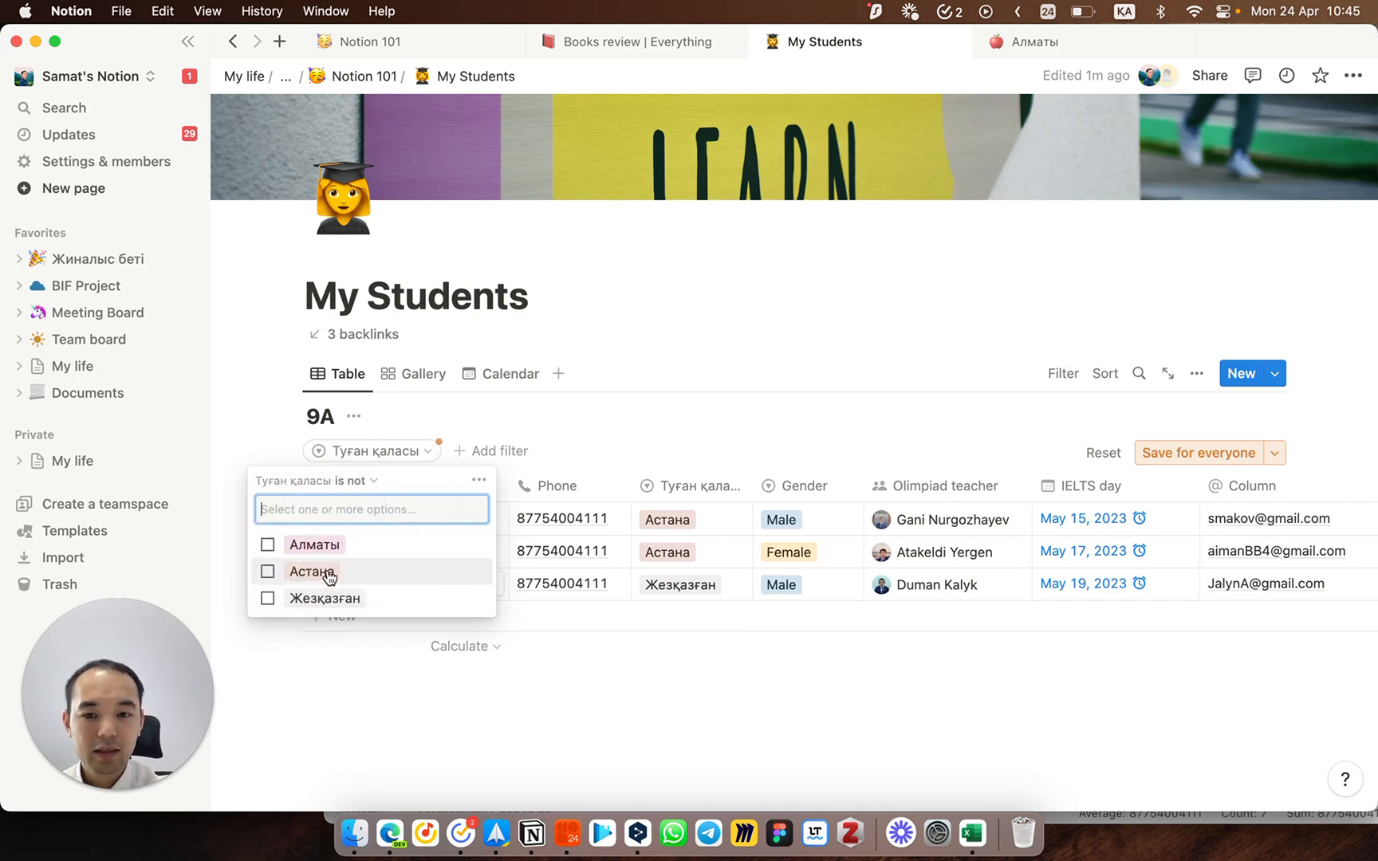
pyautogui.click(327, 597)
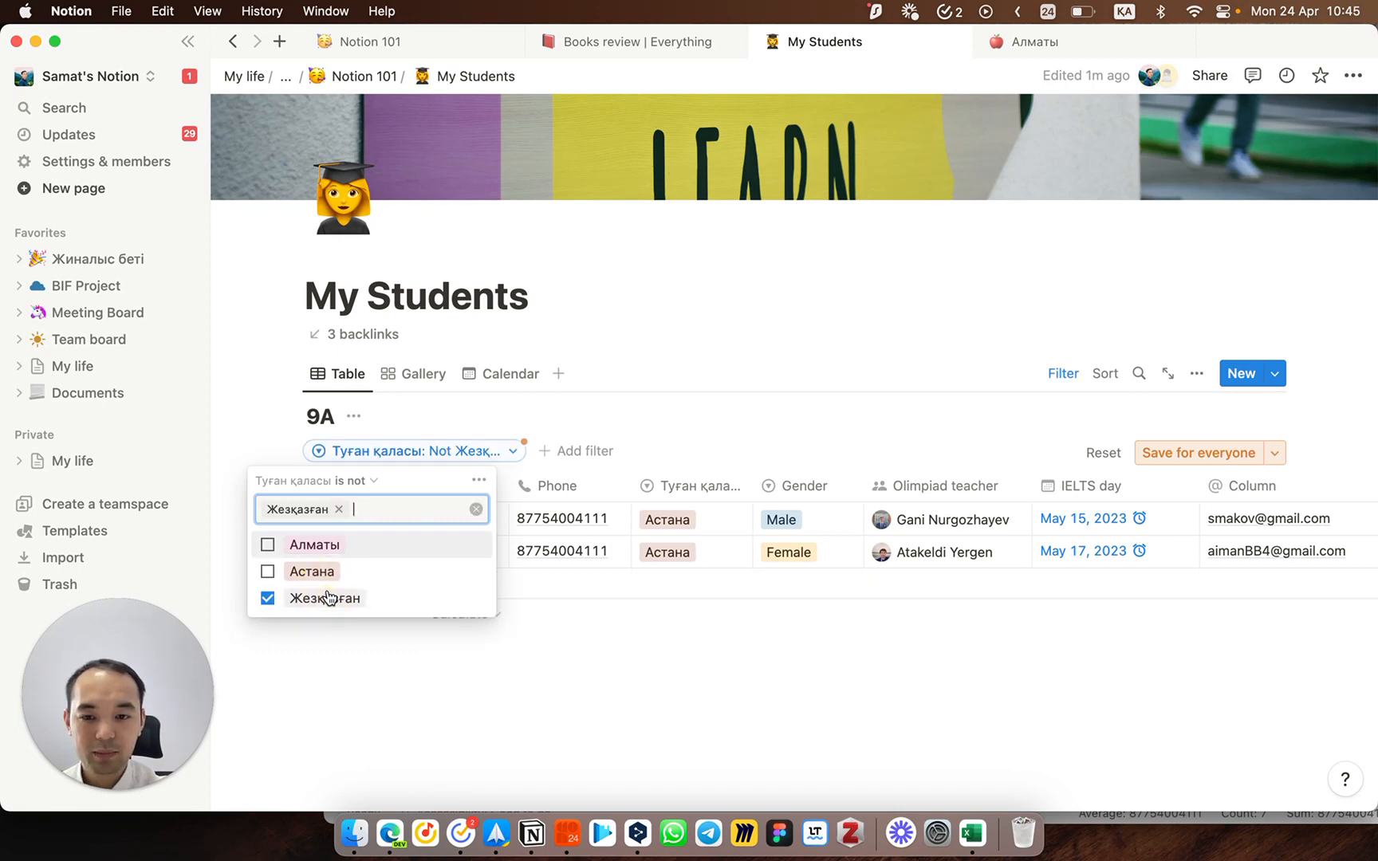
pyautogui.click(327, 597)
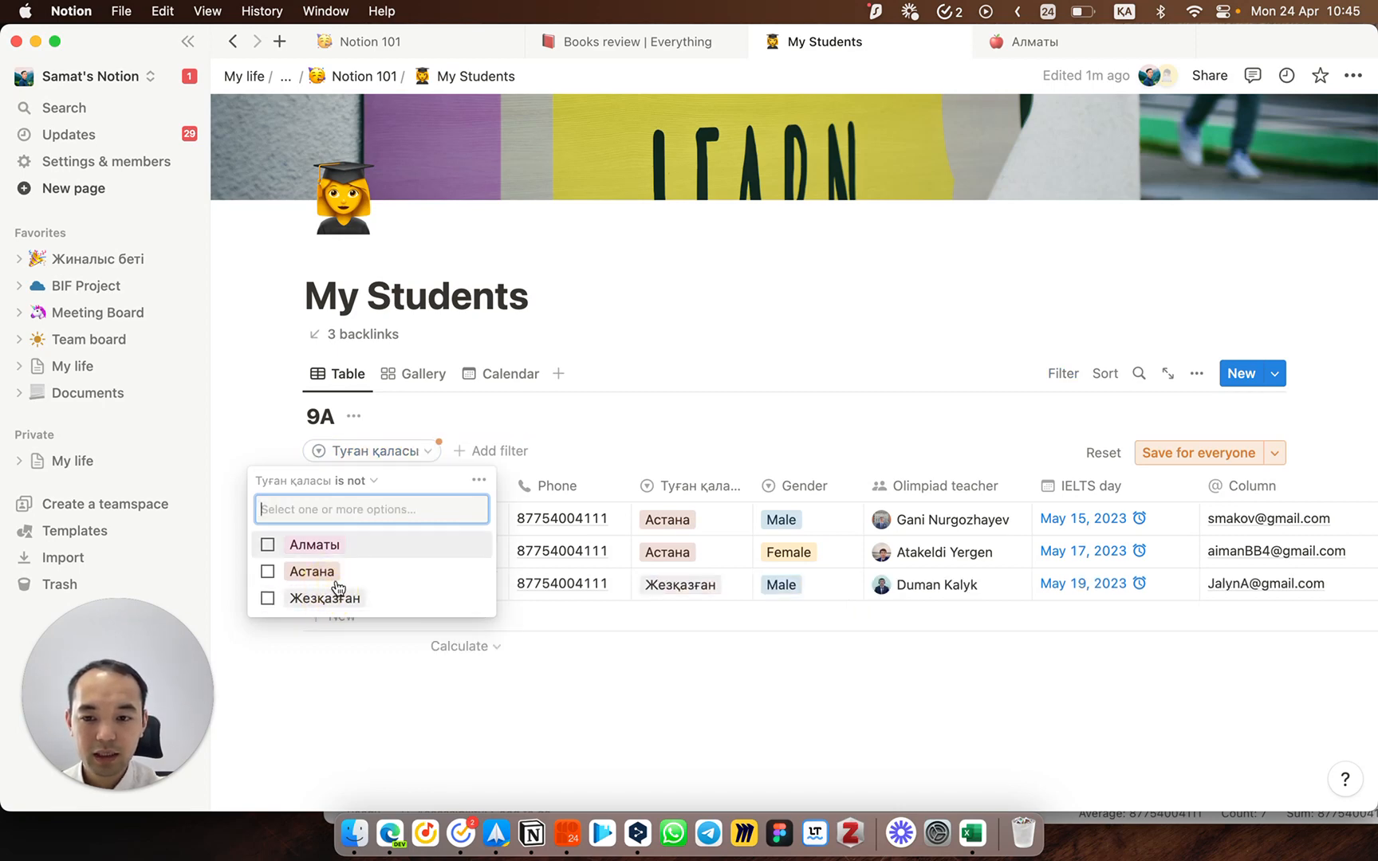
# Step: Try the Is empty and Is not empty conditions on the Туған қаласы filter
pyautogui.click(351, 482)
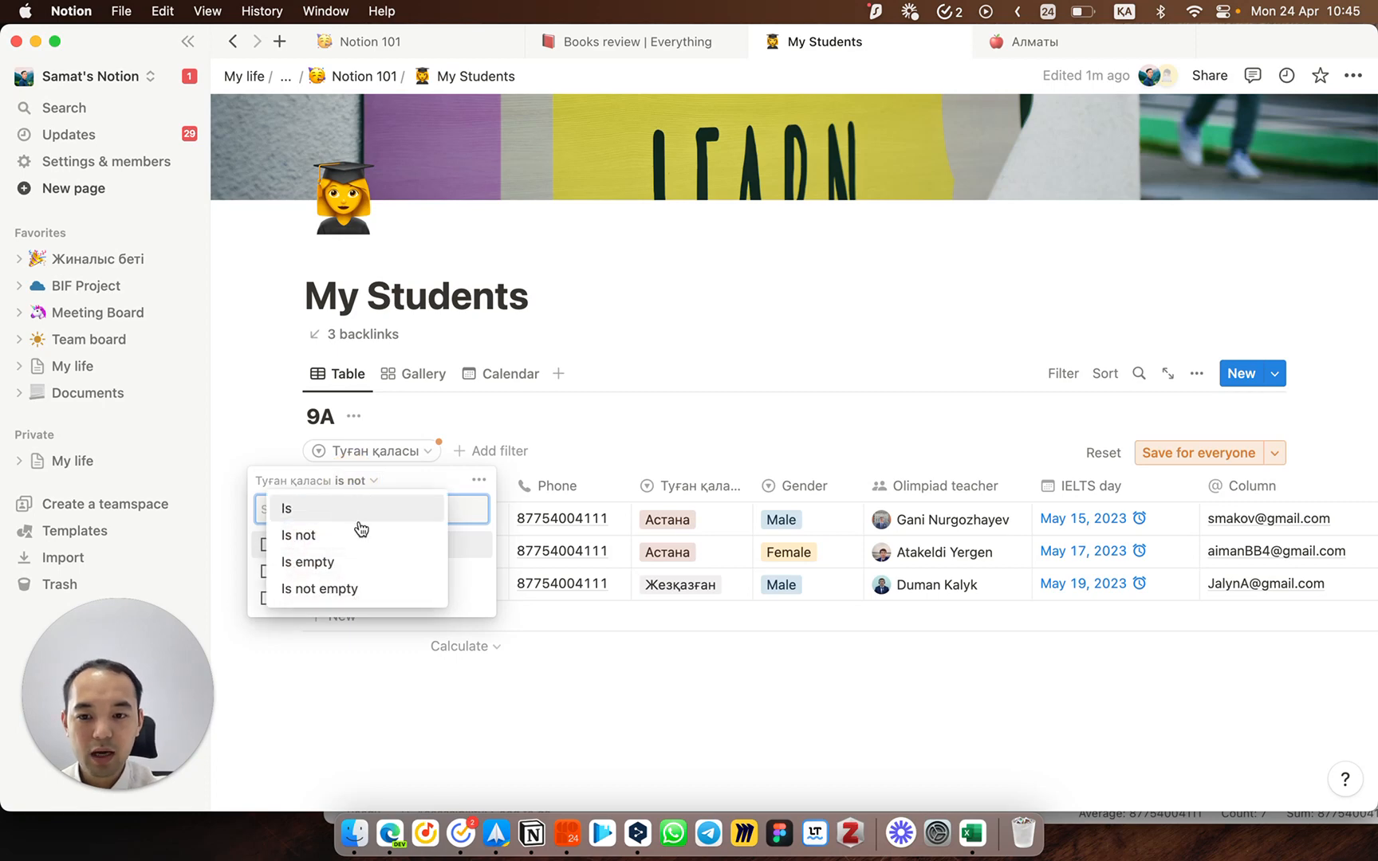
pyautogui.click(343, 565)
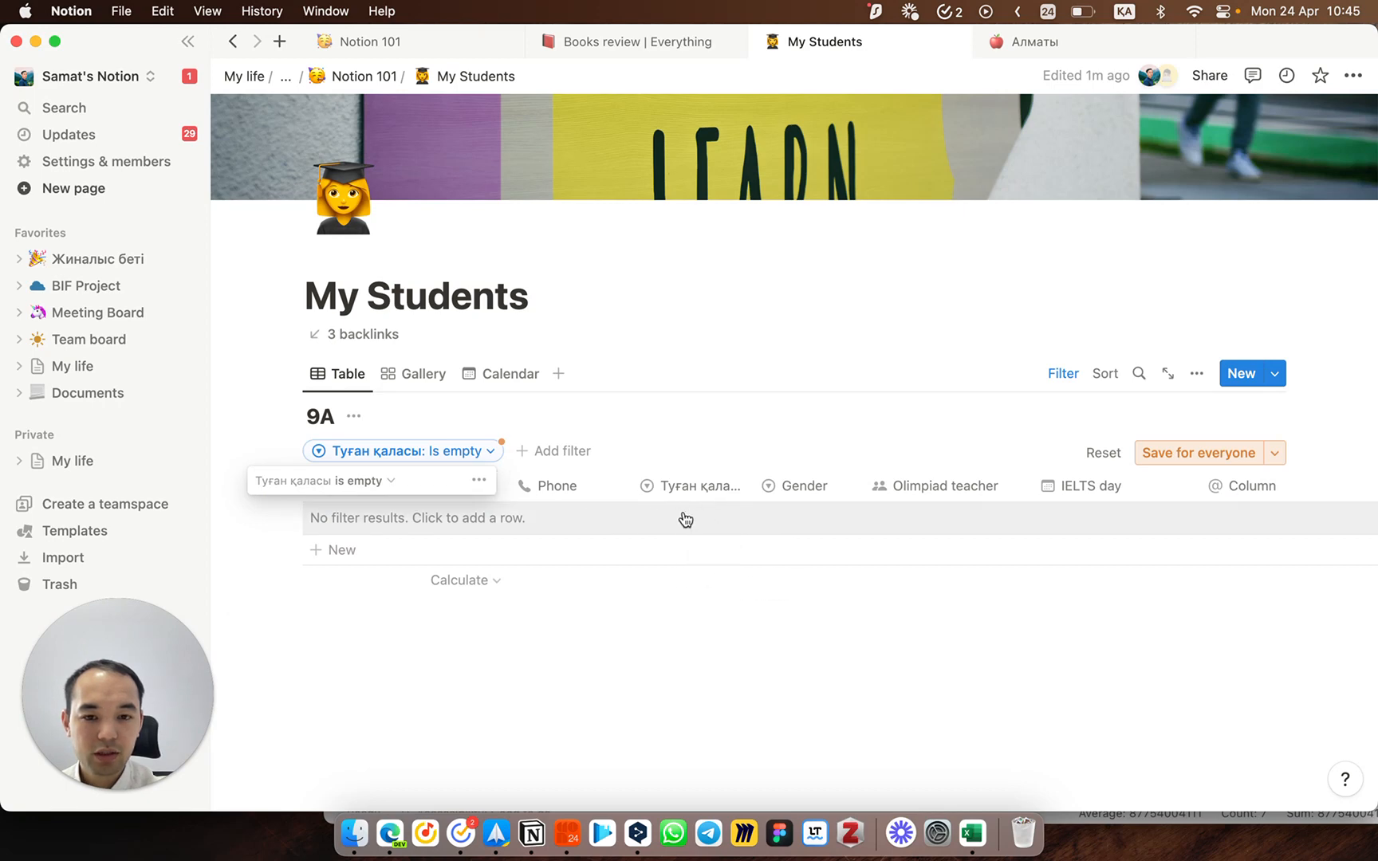
pyautogui.click(362, 481)
pyautogui.click(342, 584)
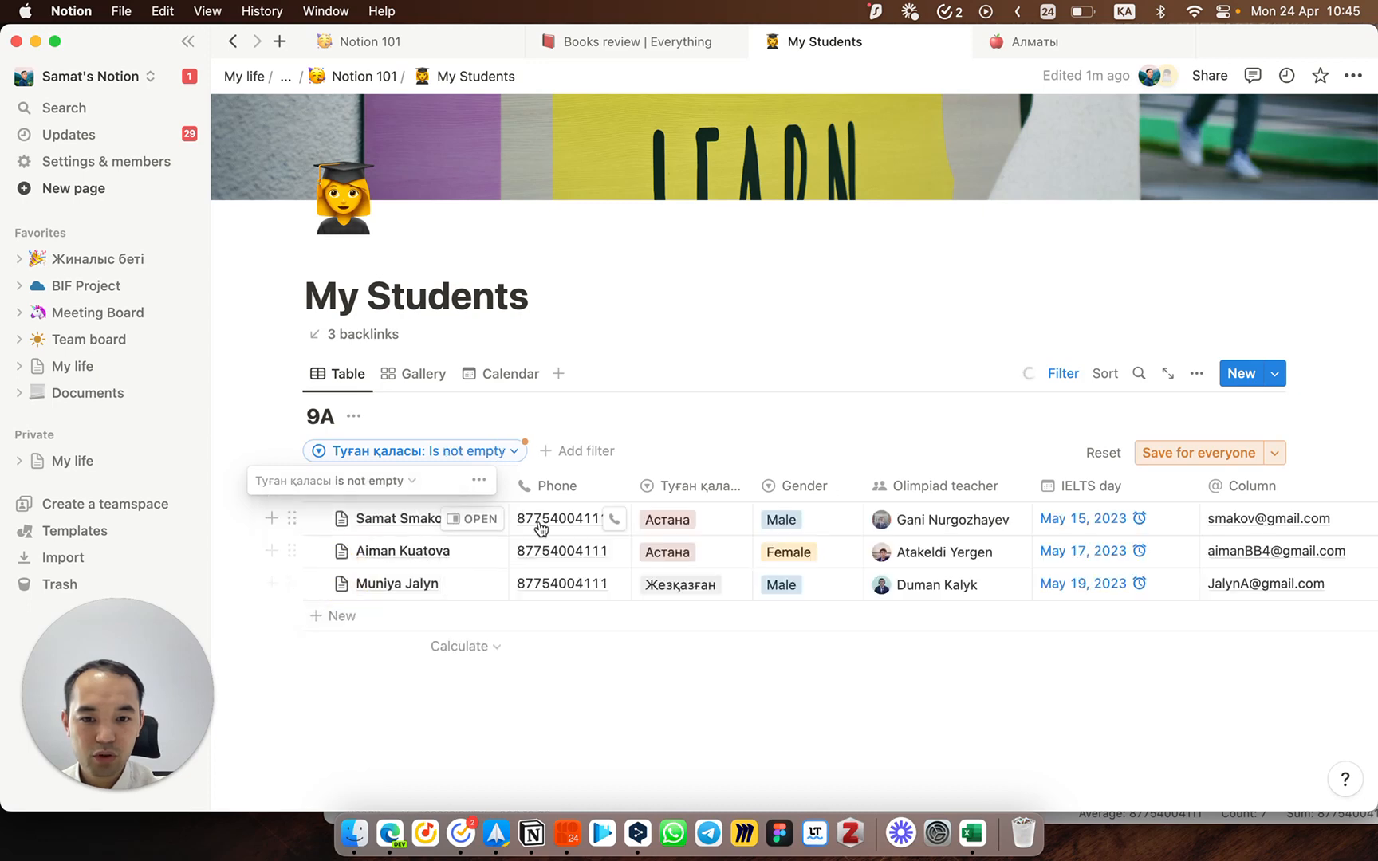
# Step: Set the Туған қаласы filter condition back to Is and close its settings
pyautogui.click(401, 482)
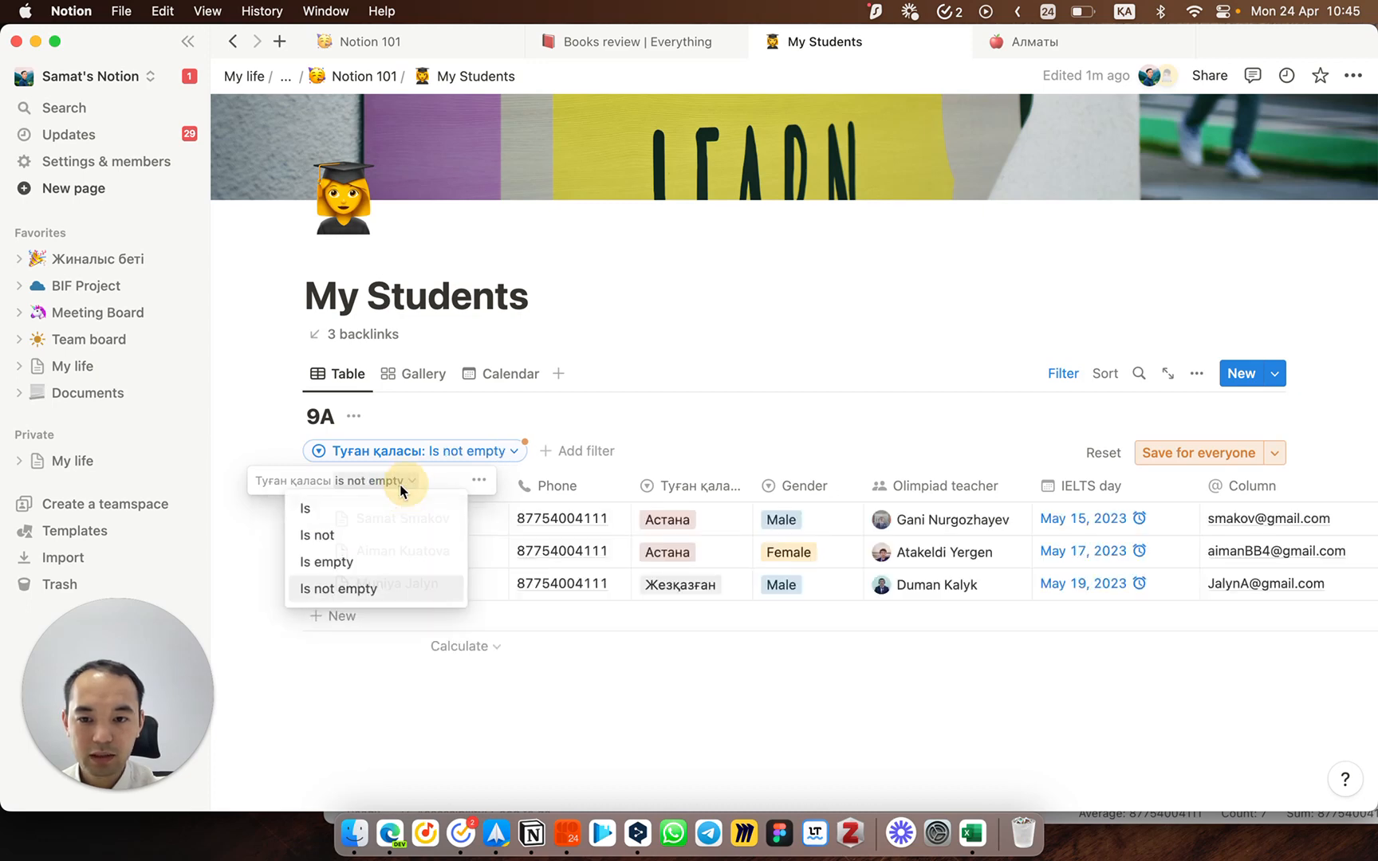
pyautogui.click(327, 508)
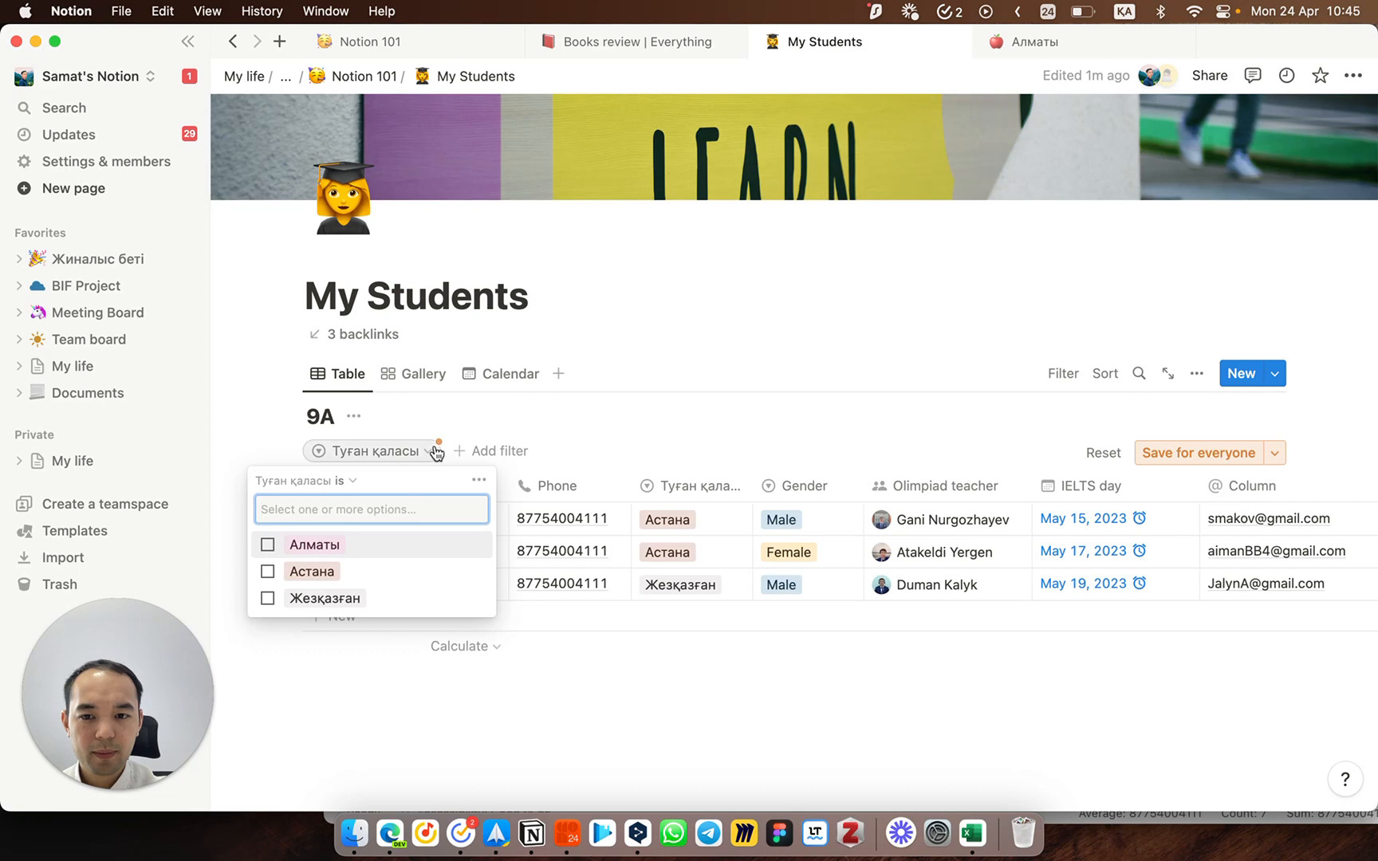
pyautogui.click(472, 412)
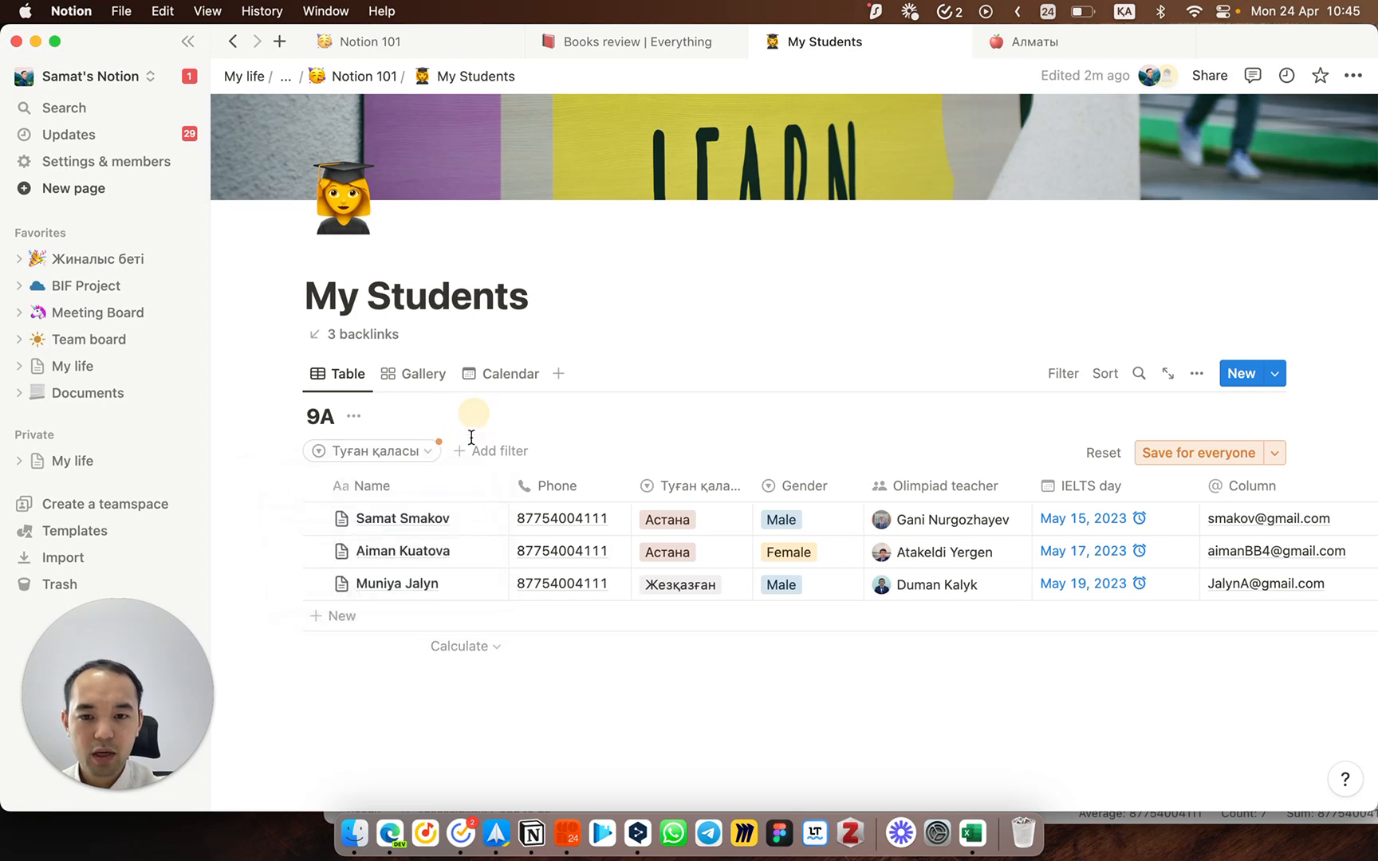
# Step: Add a second filter to the table so that Gender is Male
pyautogui.click(471, 450)
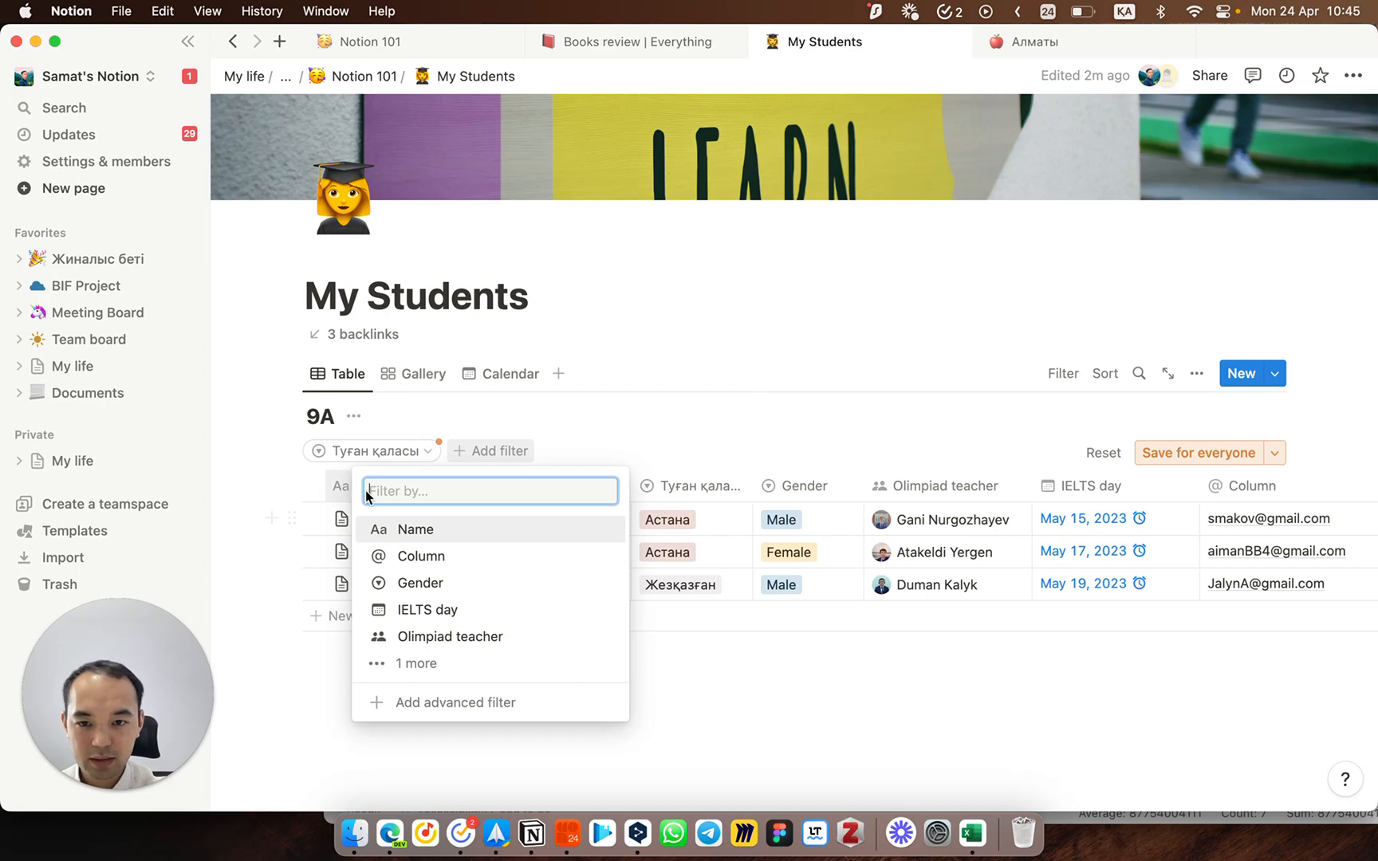
pyautogui.click(411, 662)
pyautogui.click(412, 586)
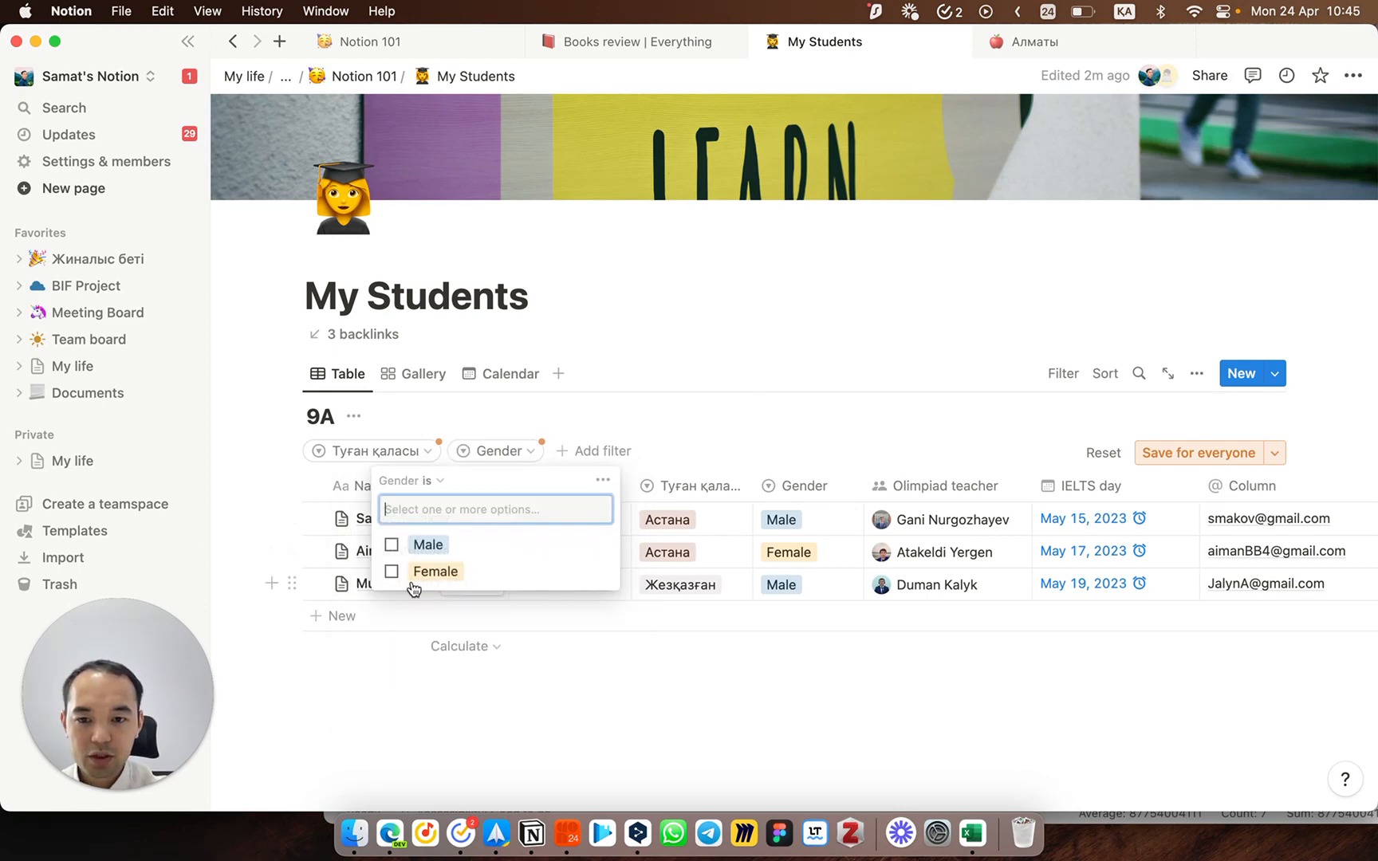
pyautogui.click(395, 550)
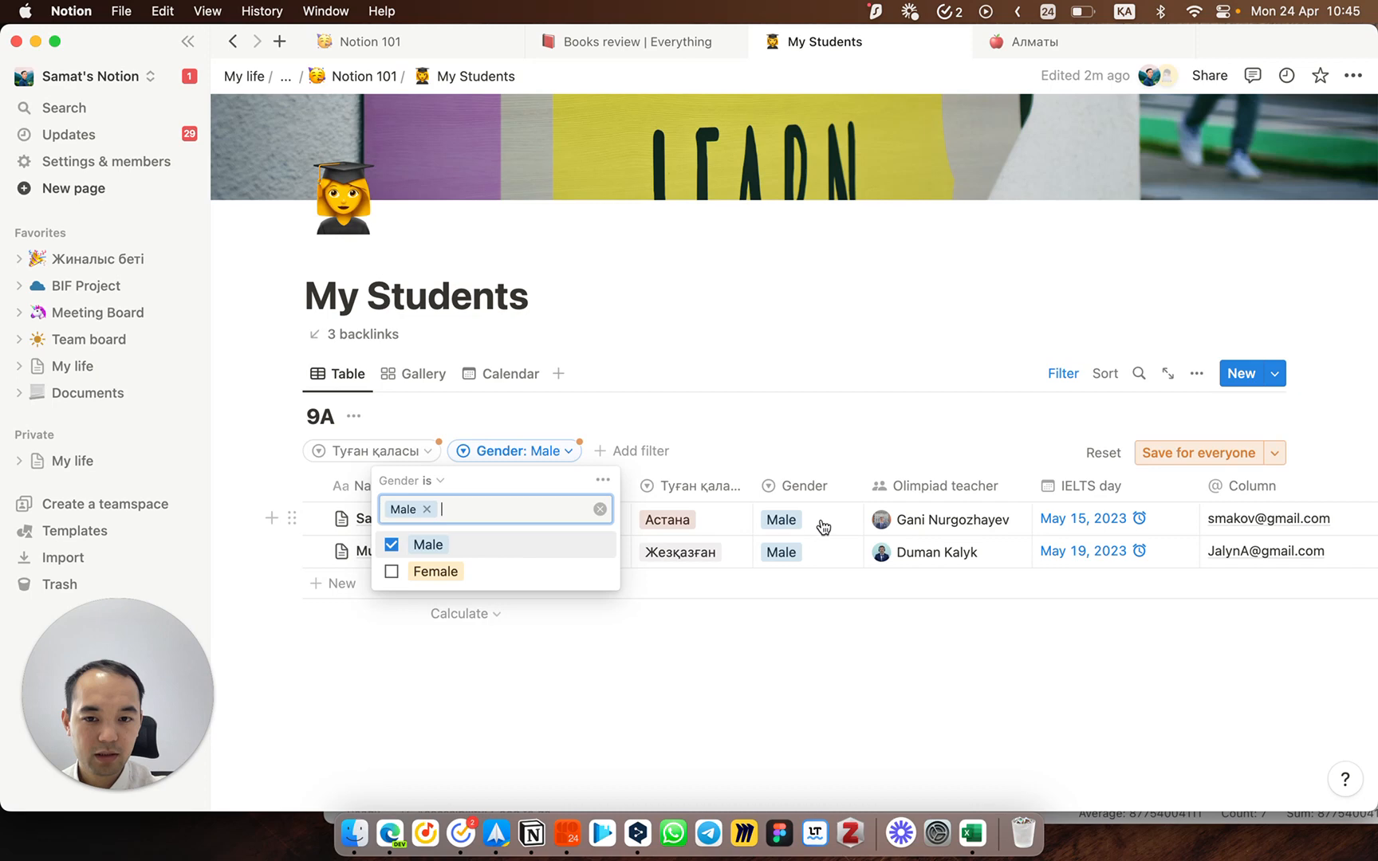
pyautogui.click(612, 426)
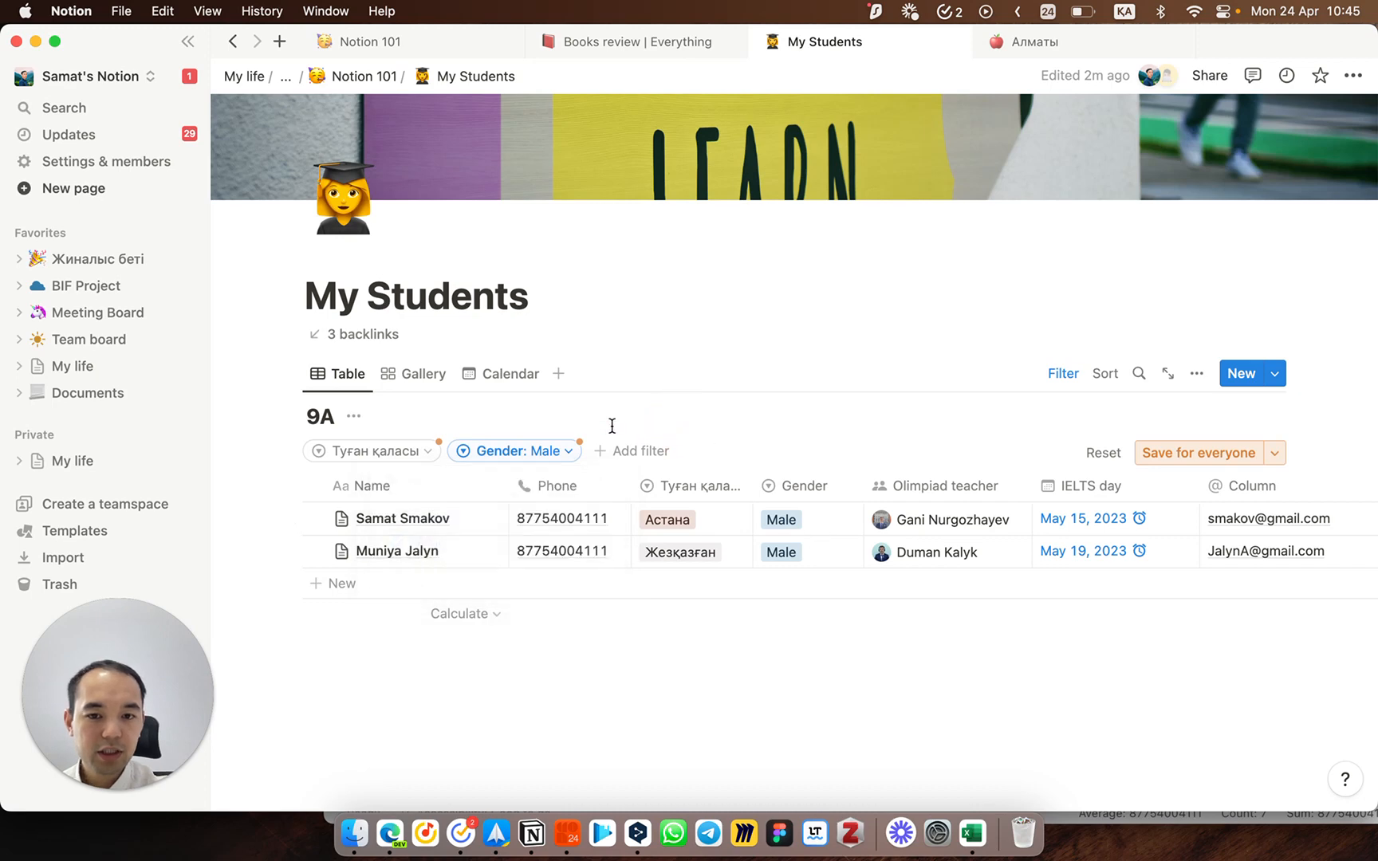
# Step: Try Жезқазған, Астана and Алматы one at a time in the Туған қаласы filter alongside Gender Male, clearing each option
pyautogui.click(414, 455)
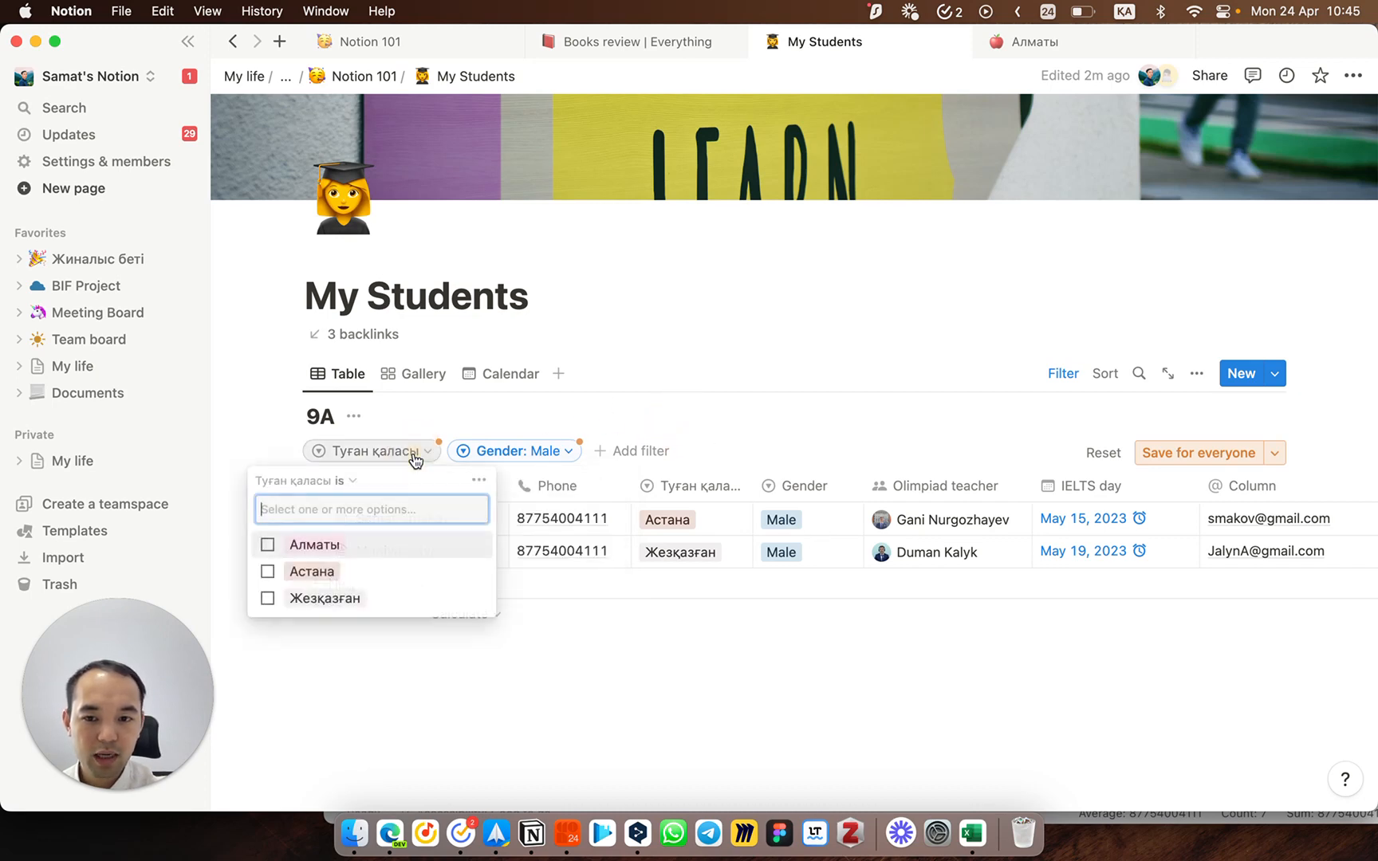
pyautogui.click(332, 603)
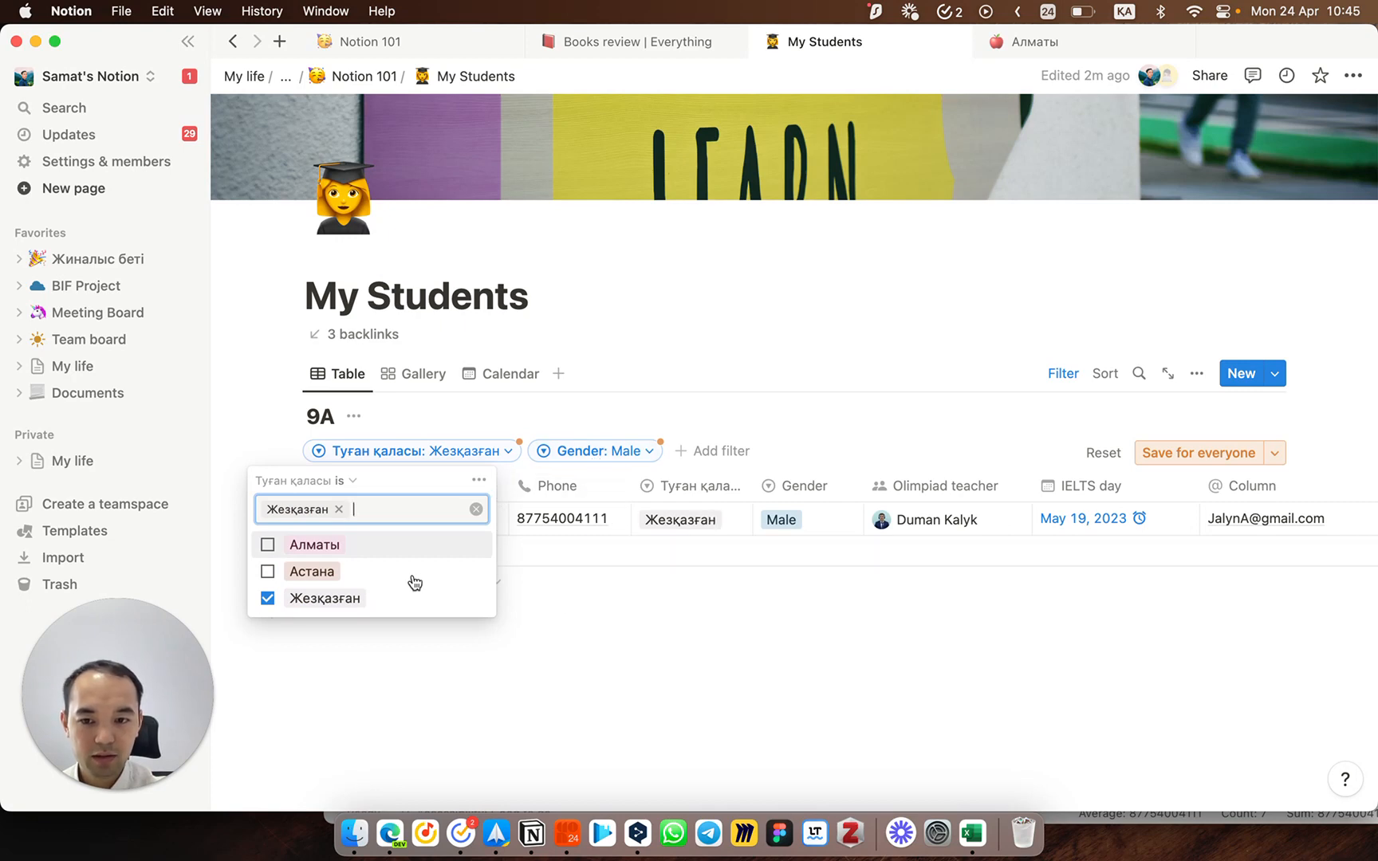
pyautogui.click(367, 603)
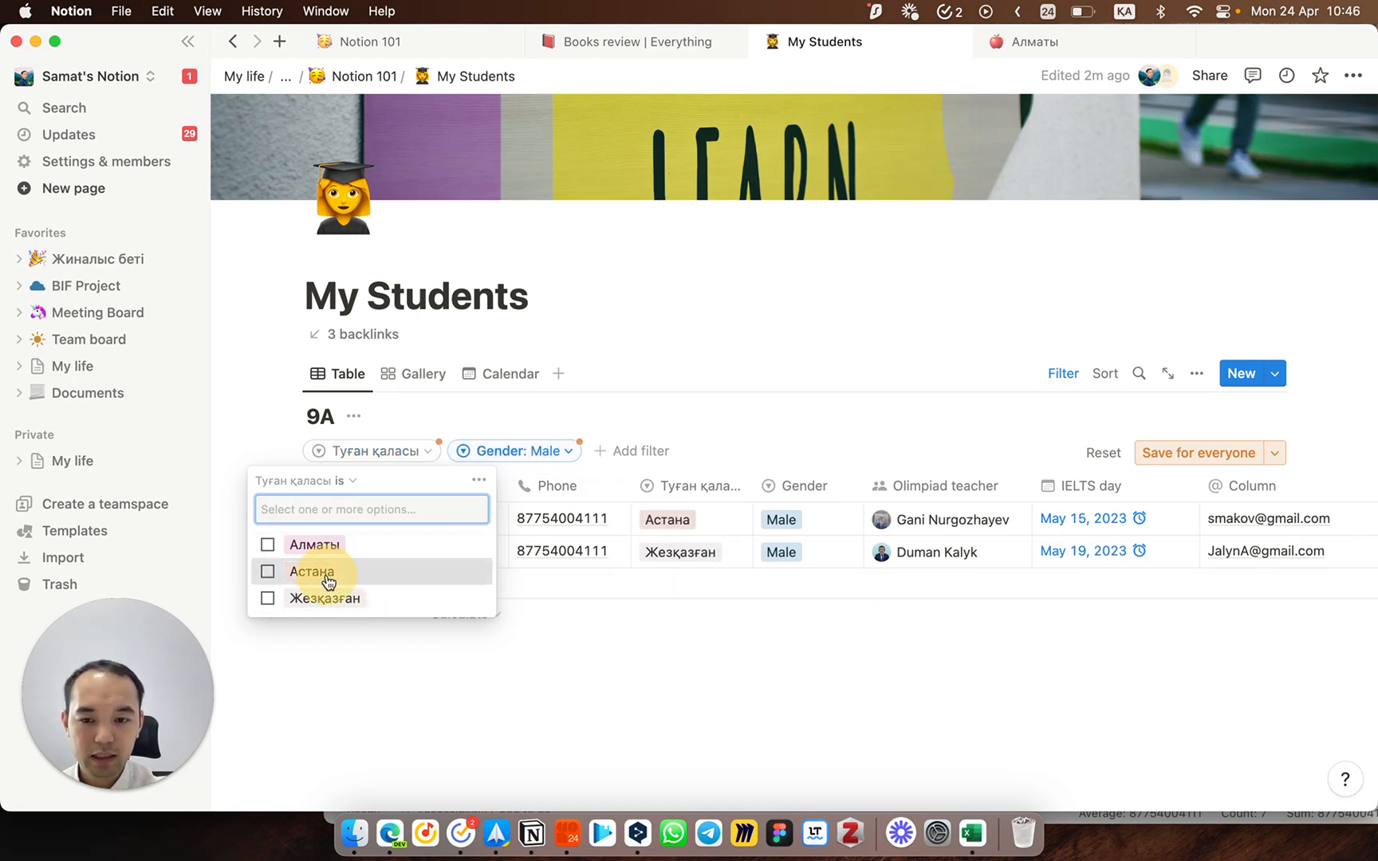
pyautogui.click(326, 579)
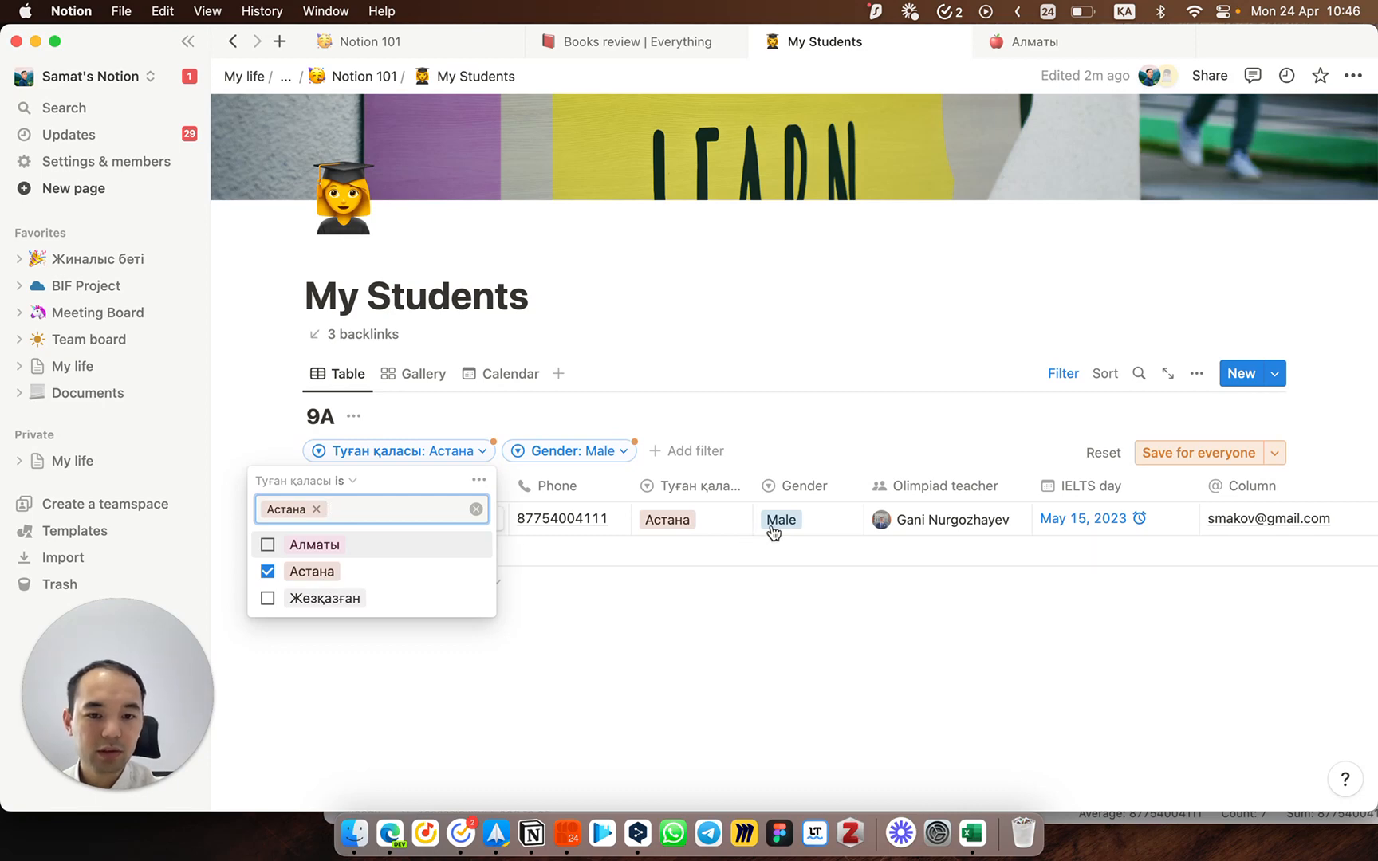
pyautogui.click(316, 570)
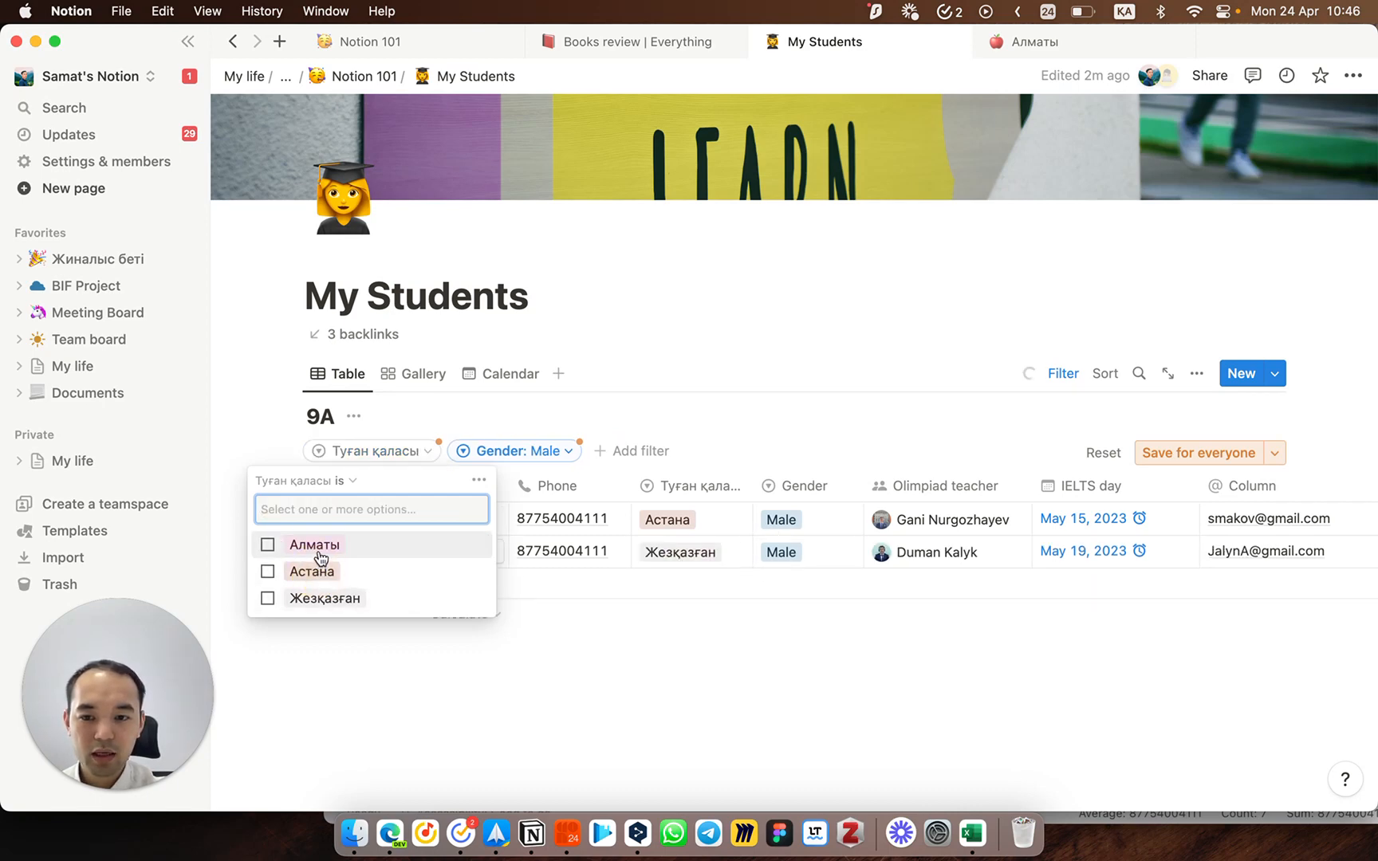
pyautogui.click(324, 550)
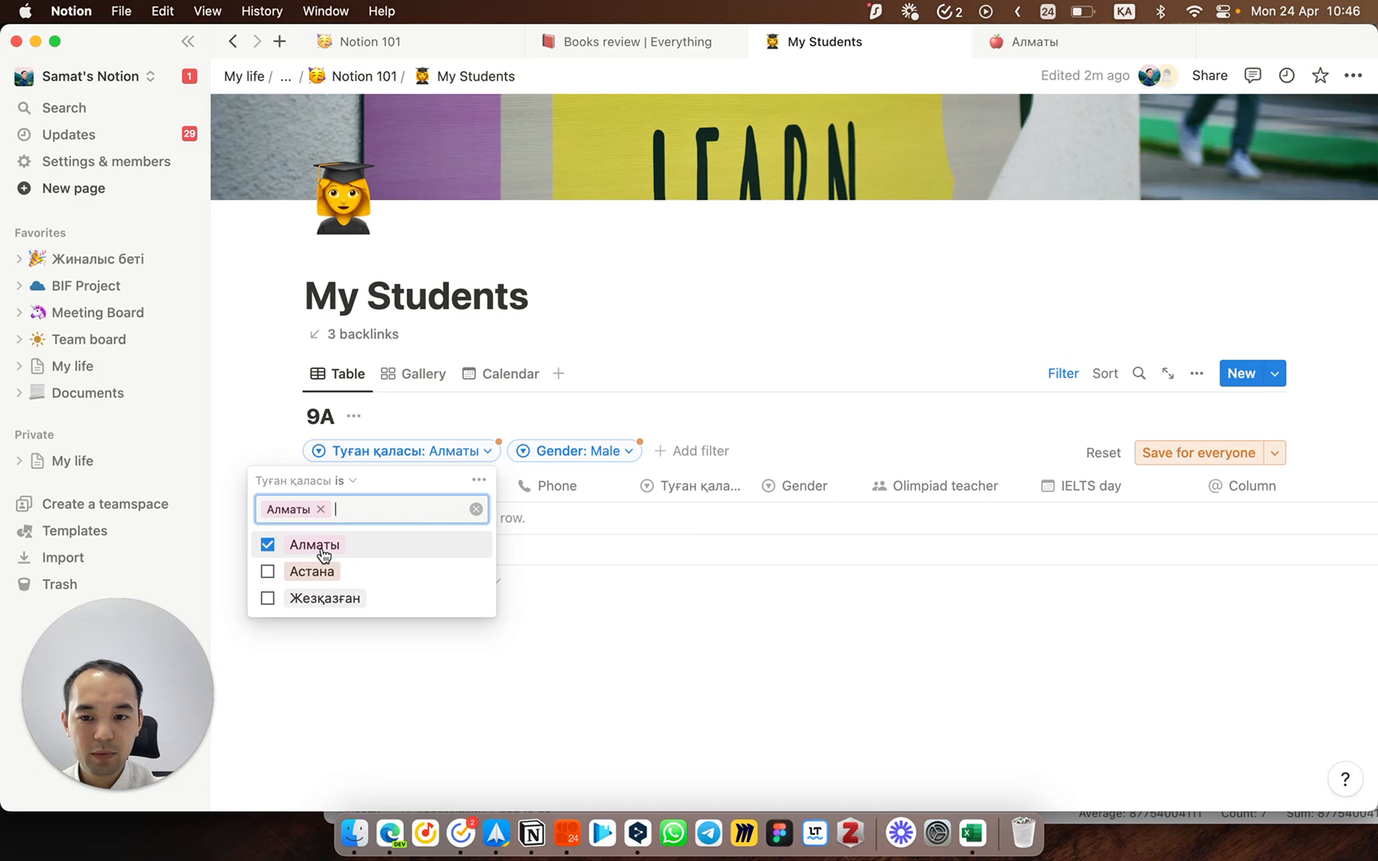
pyautogui.click(324, 551)
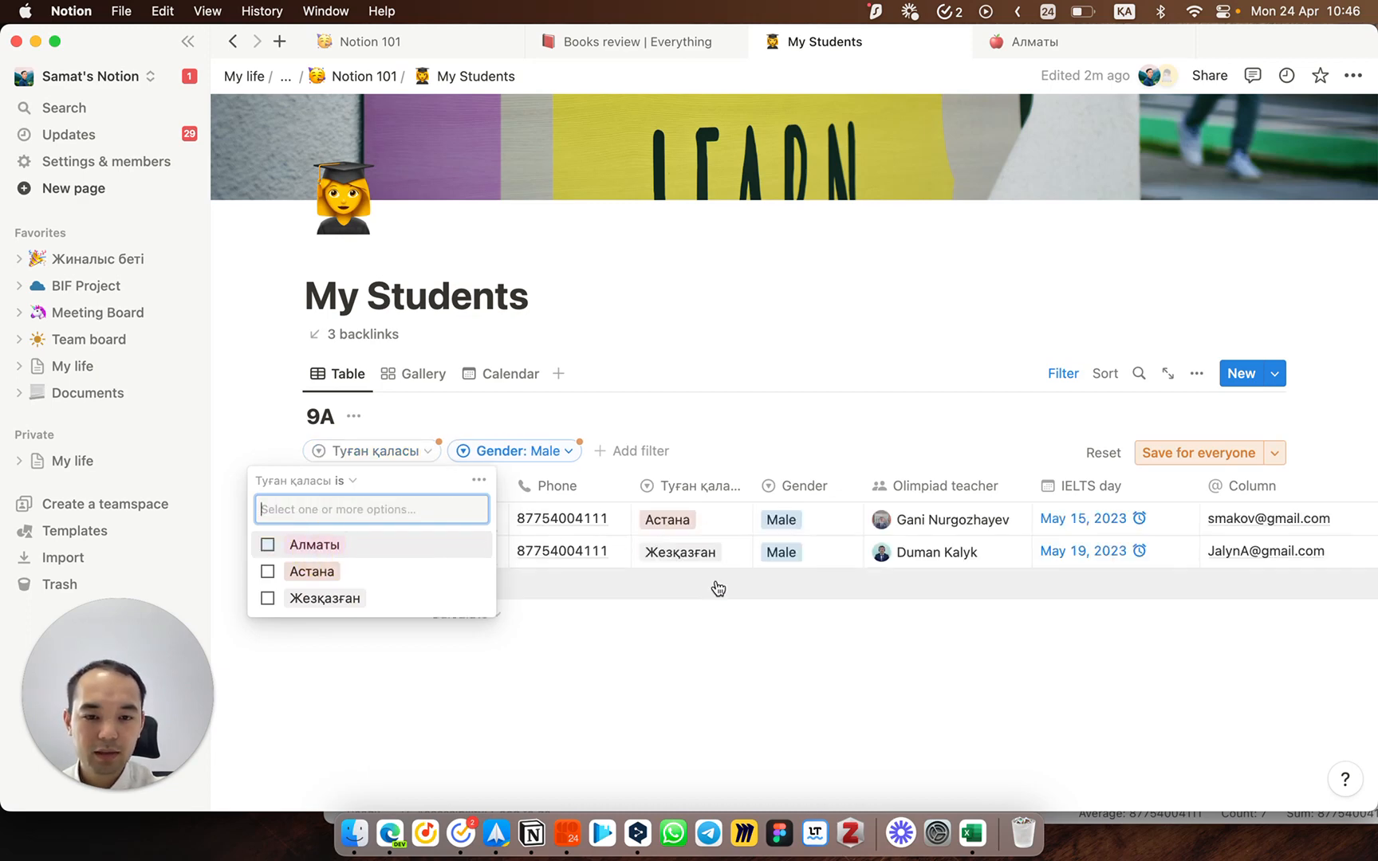
# Step: Reset all filters on the 9A table and hide the empty filter bar
pyautogui.click(568, 455)
pyautogui.click(846, 424)
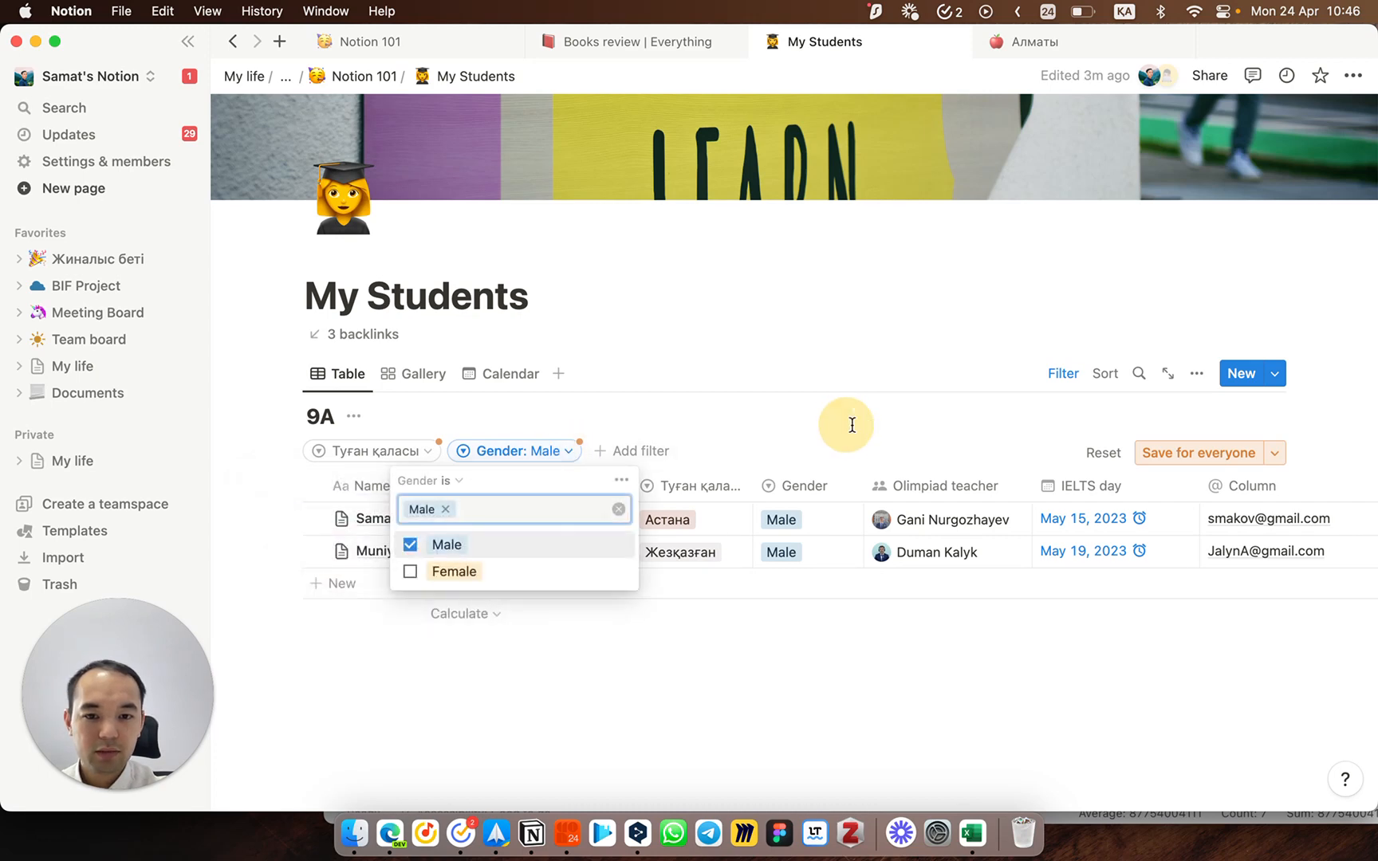
pyautogui.click(1104, 454)
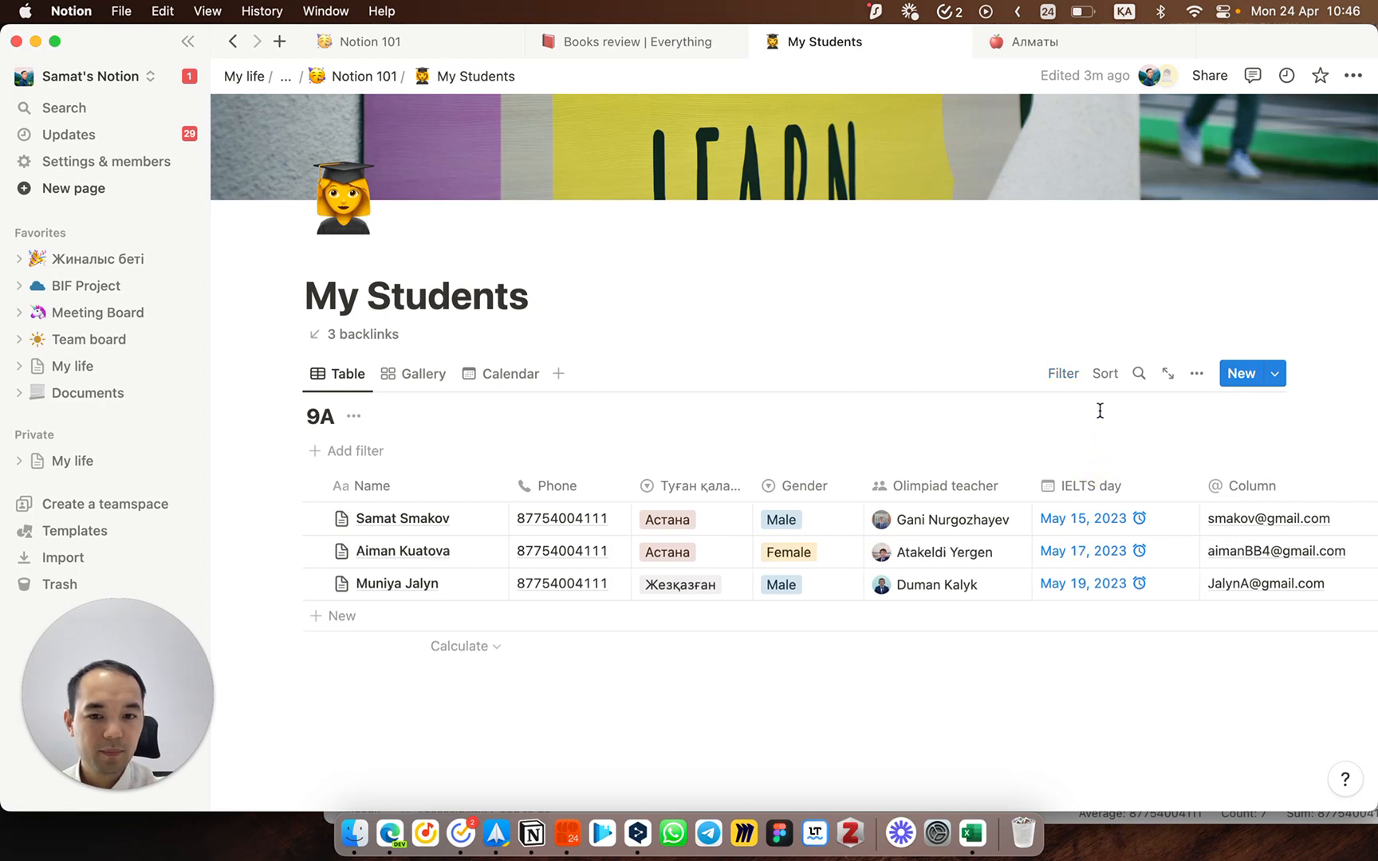
pyautogui.click(1065, 374)
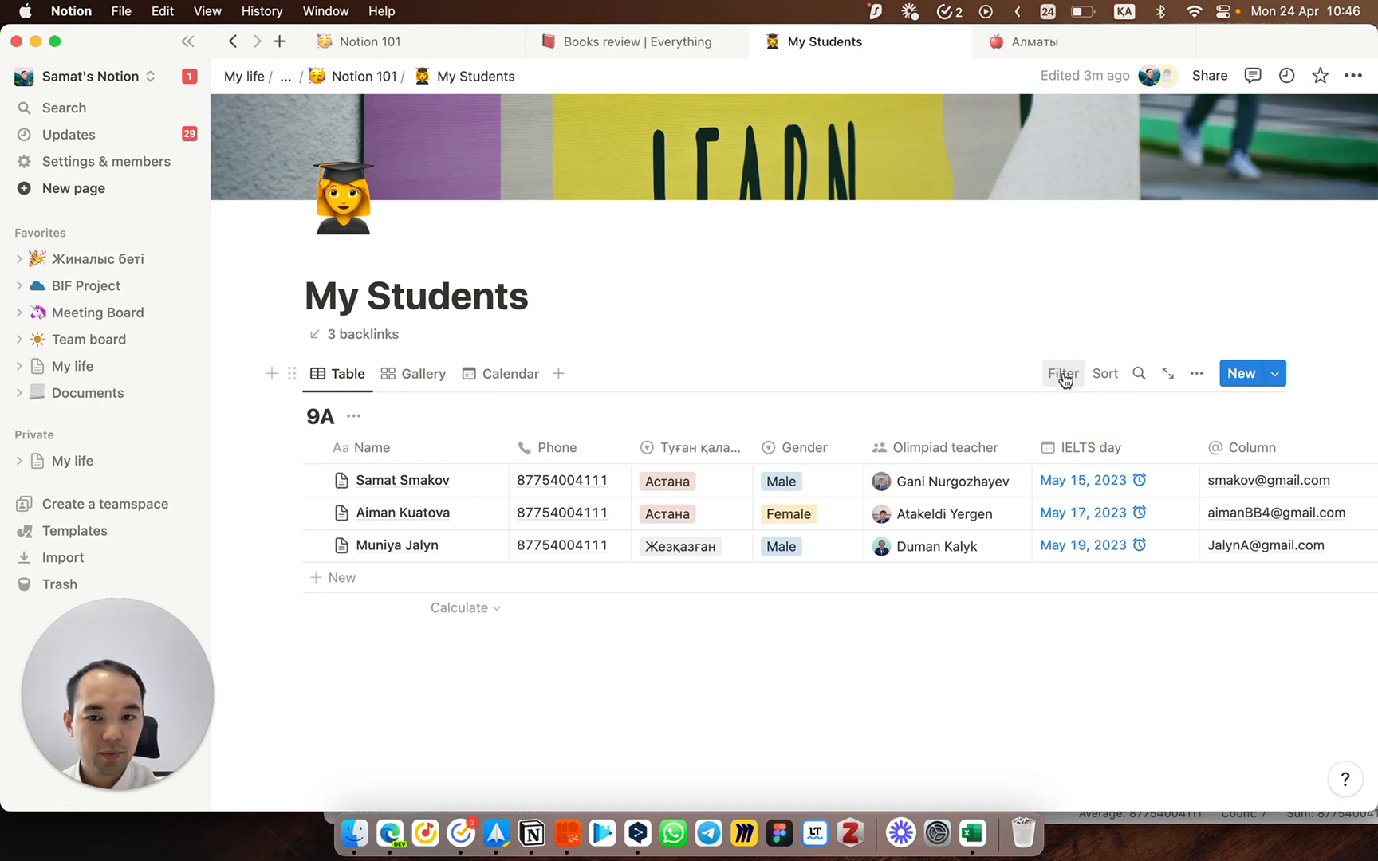
# Step: Add an Olimpiad teacher filter to the 9A table that contains the first student's teacher
pyautogui.click(1065, 375)
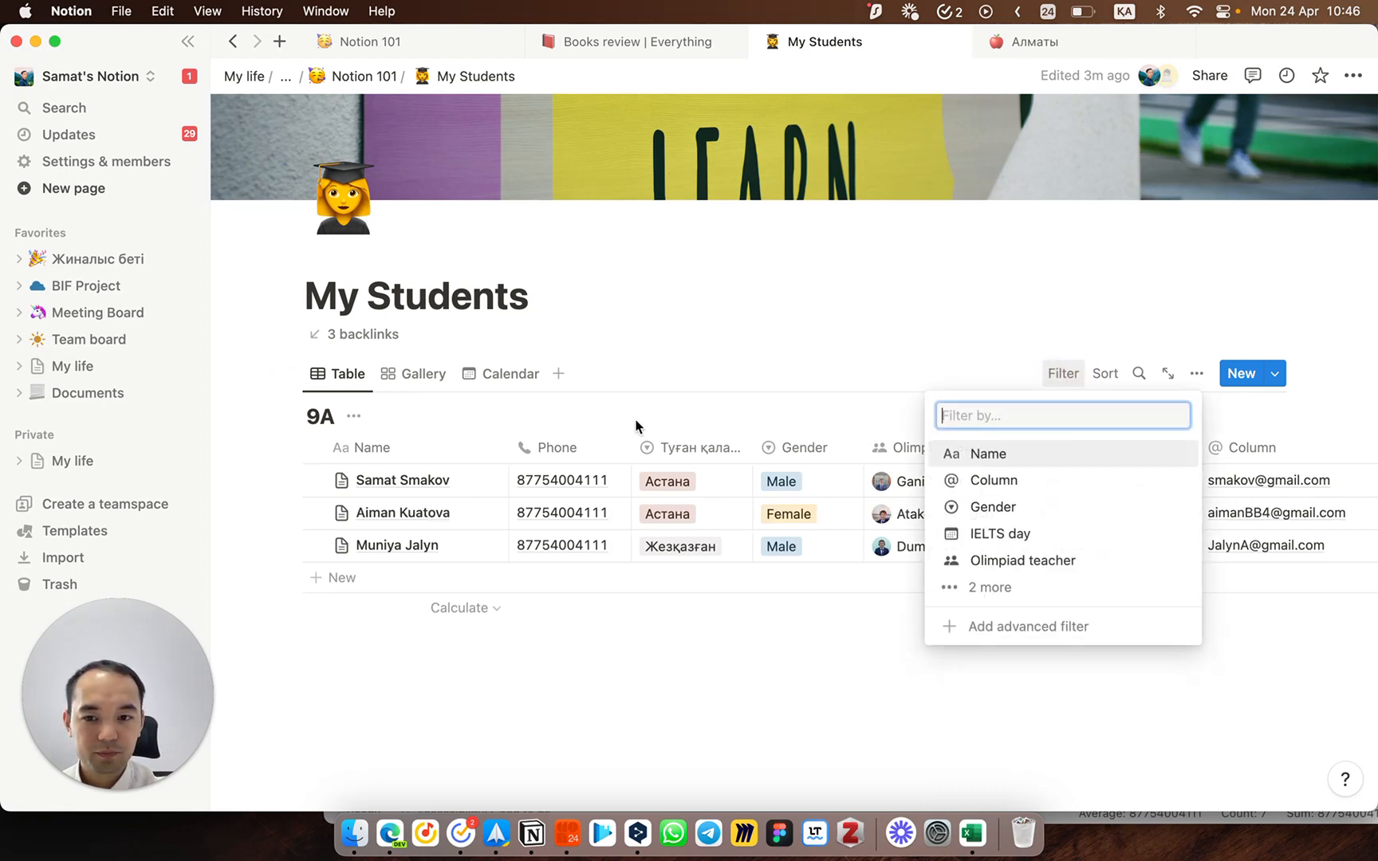
pyautogui.click(1003, 588)
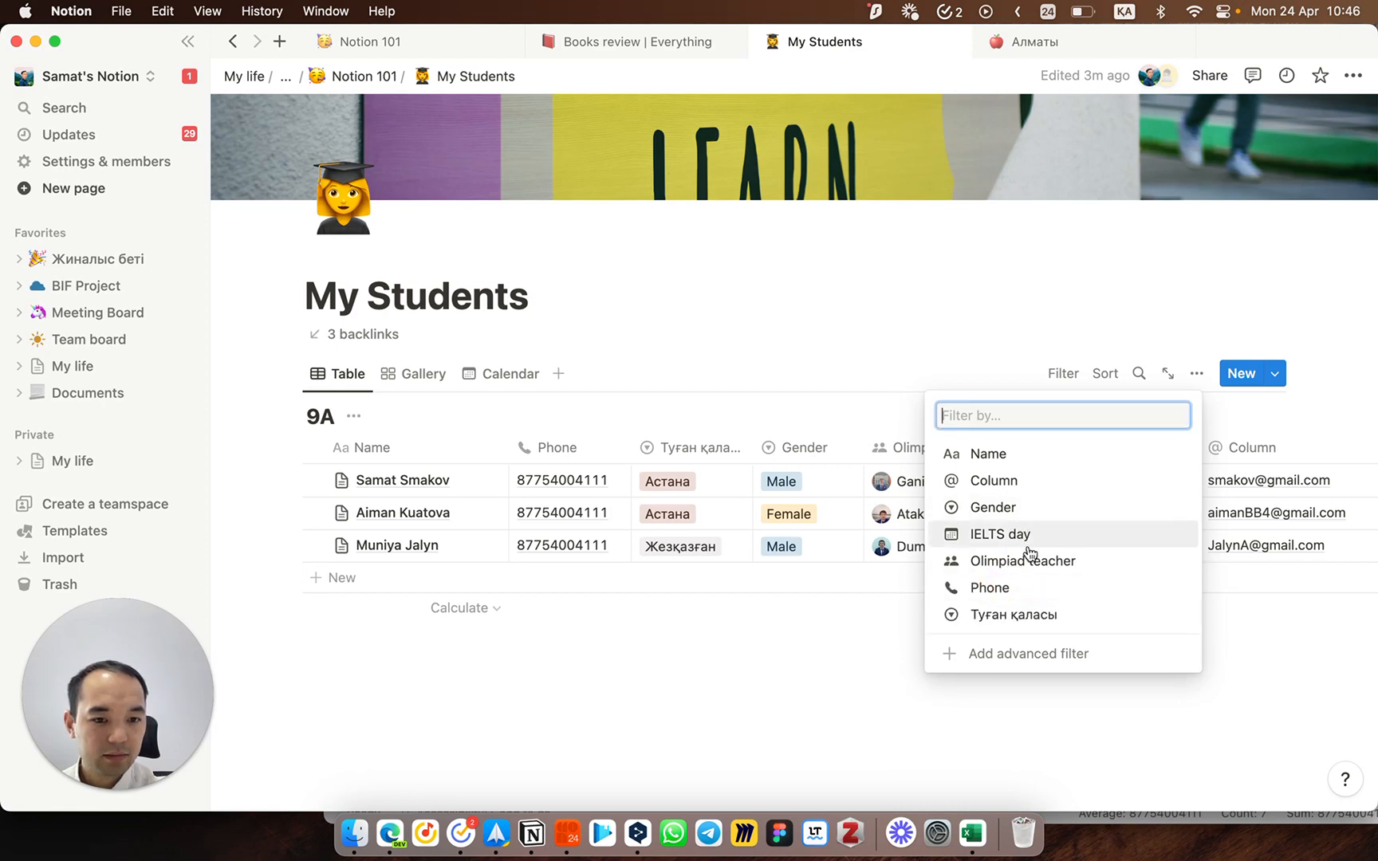
pyautogui.click(1064, 568)
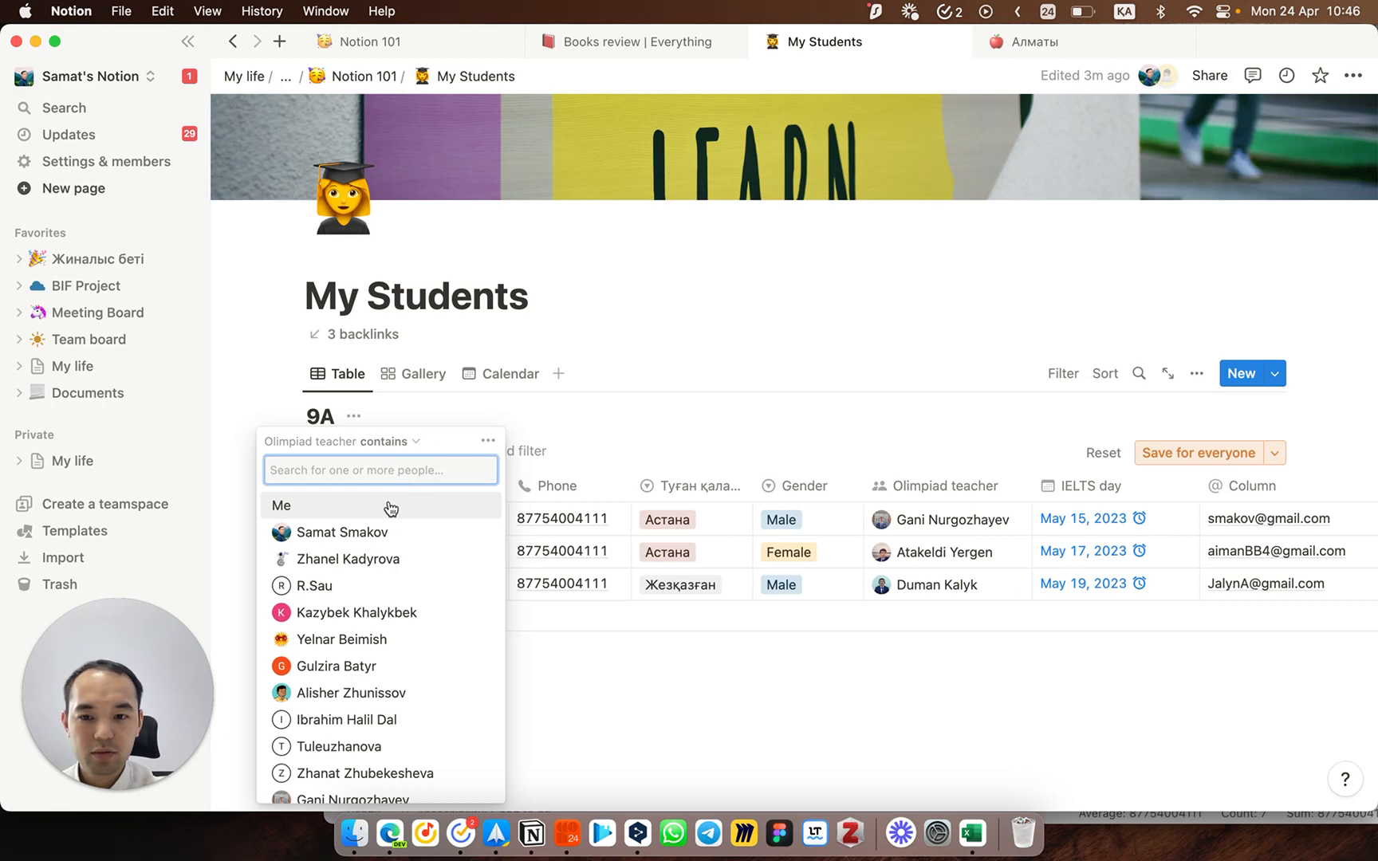
pyautogui.click(390, 470)
pyautogui.write('п')
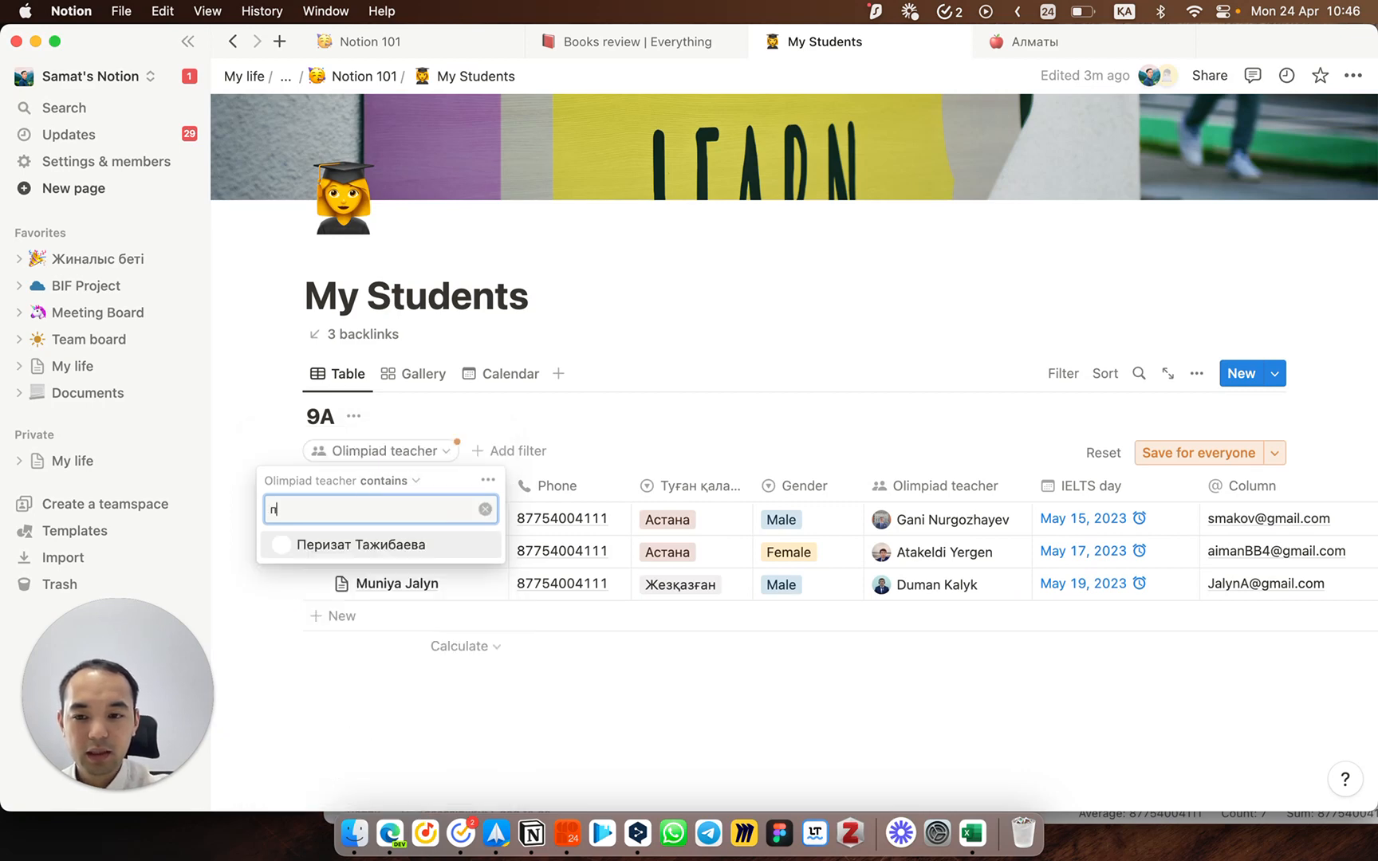
pyautogui.press('BackSpace')
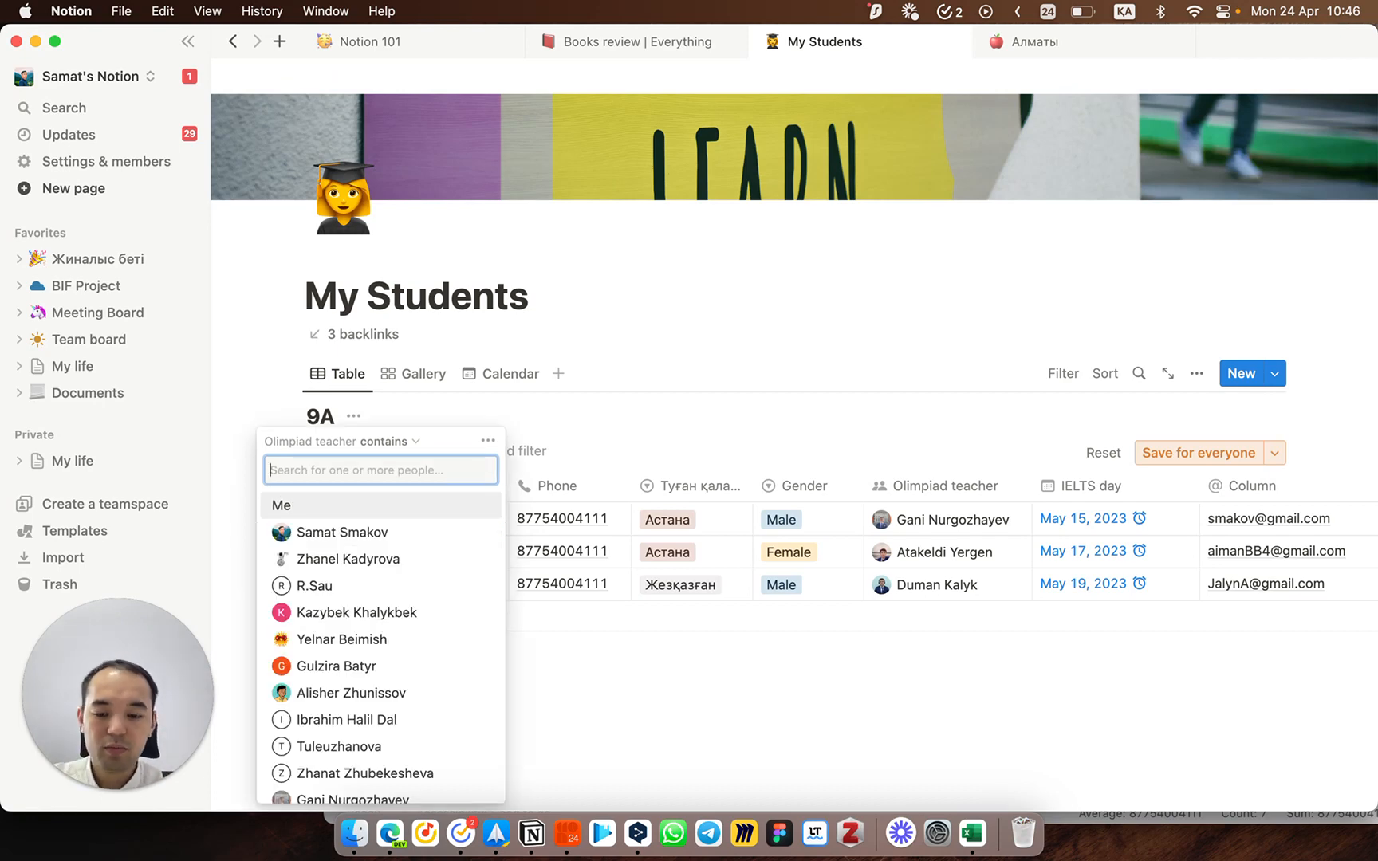
pyautogui.hotkey('ctrl', 'space')
pyautogui.write('ga')
pyautogui.press('Return')
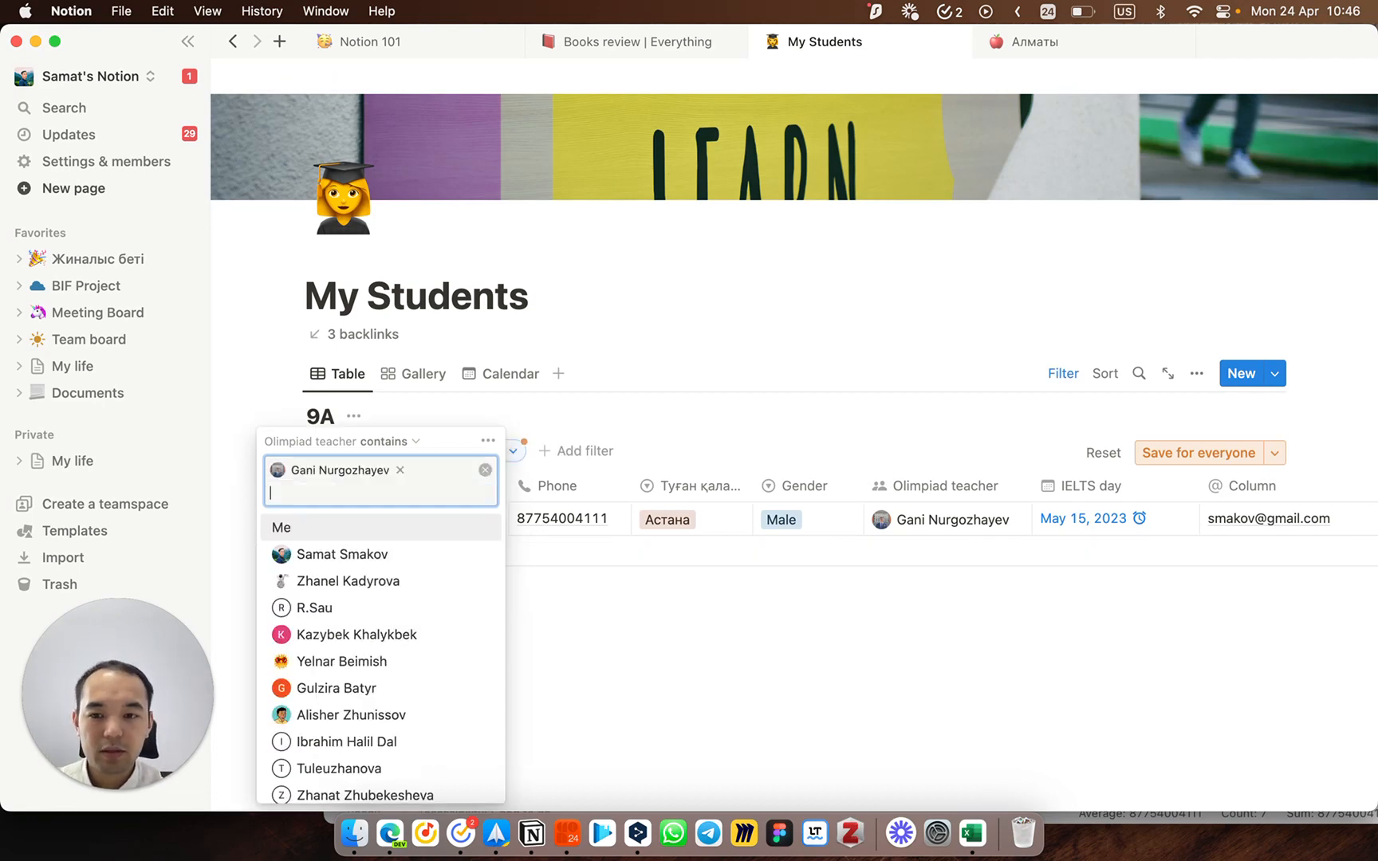
pyautogui.click(667, 407)
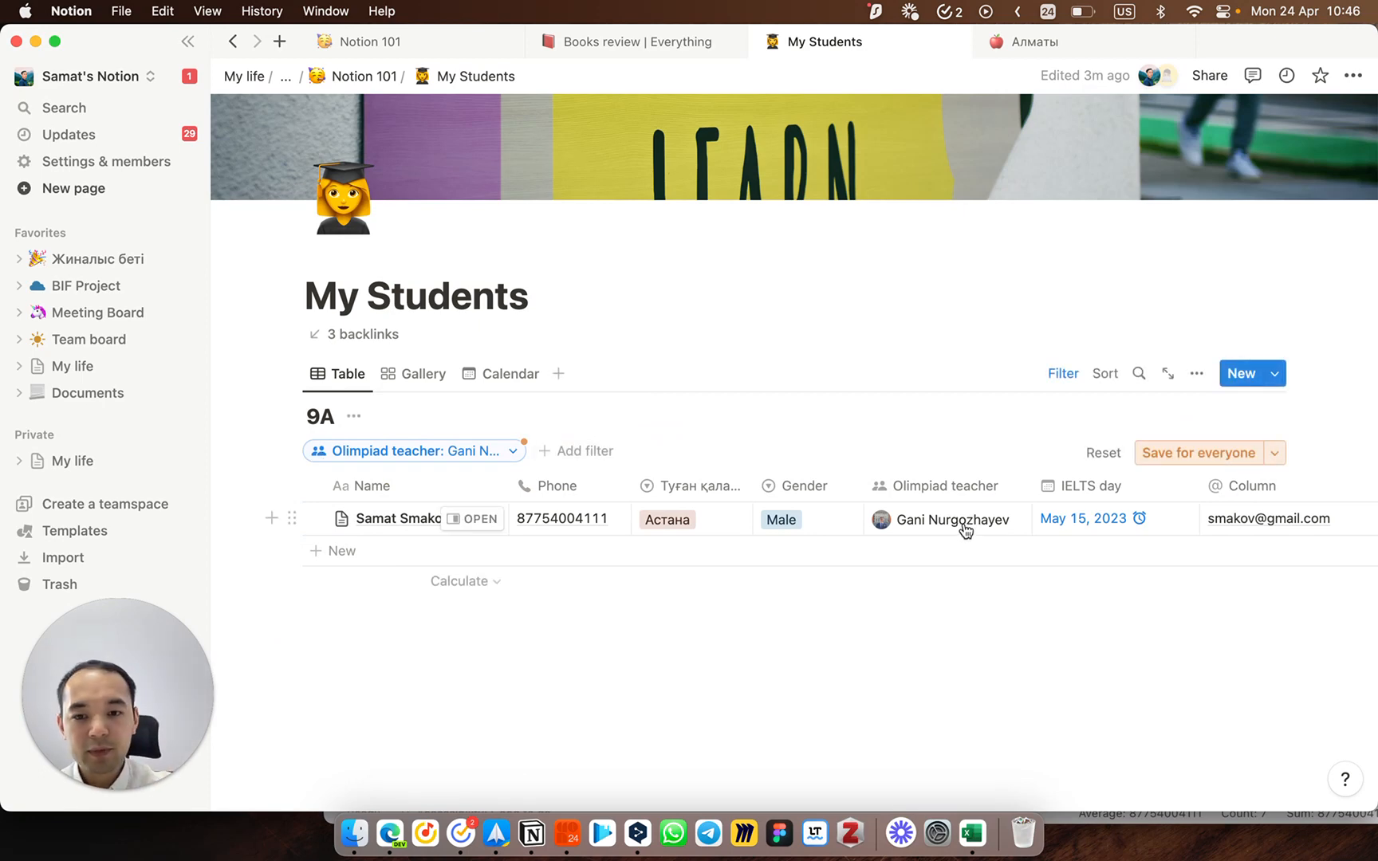
# Step: Clear the selected teacher from the Olimpiad teacher filter
pyautogui.click(504, 452)
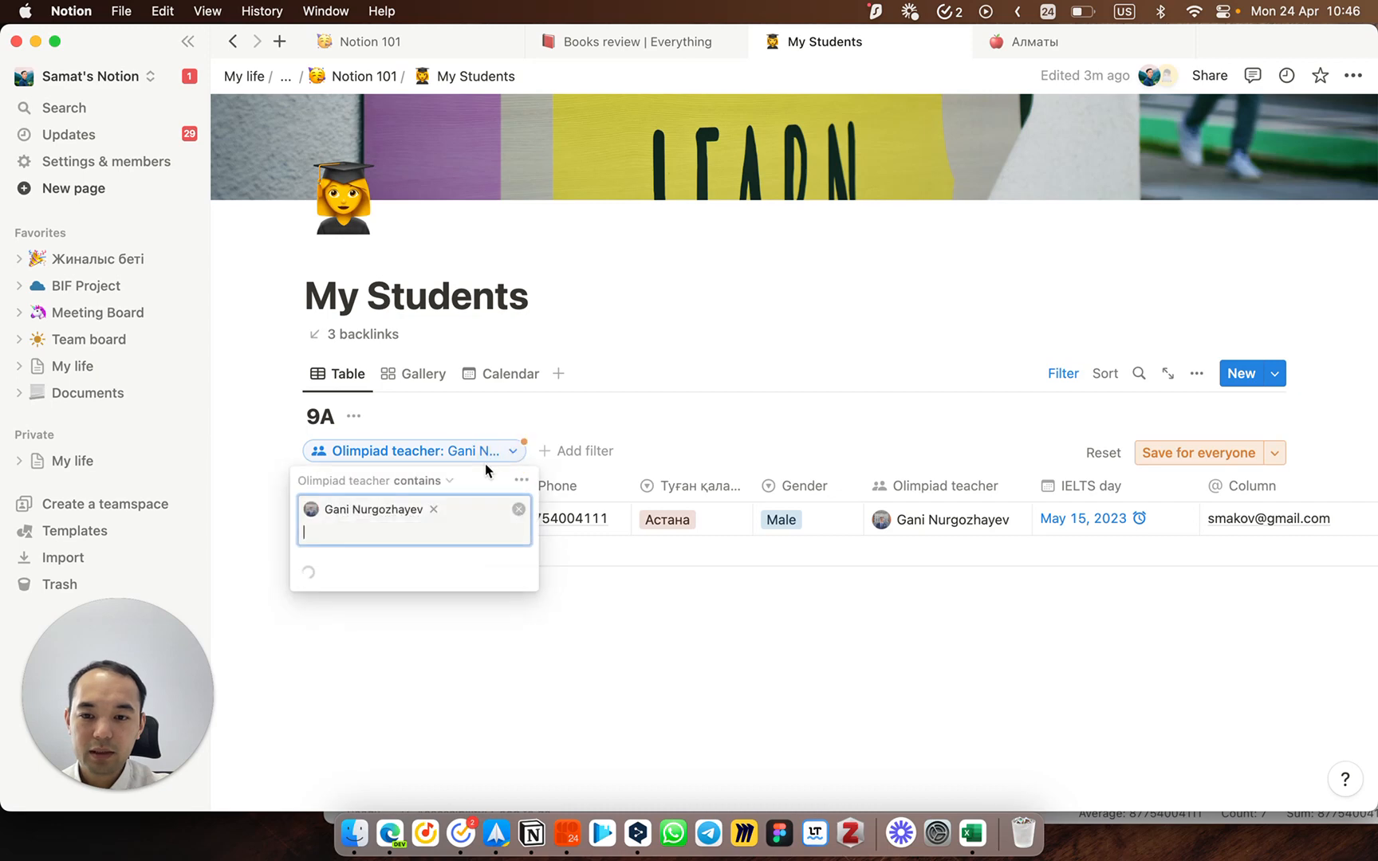
pyautogui.click(520, 471)
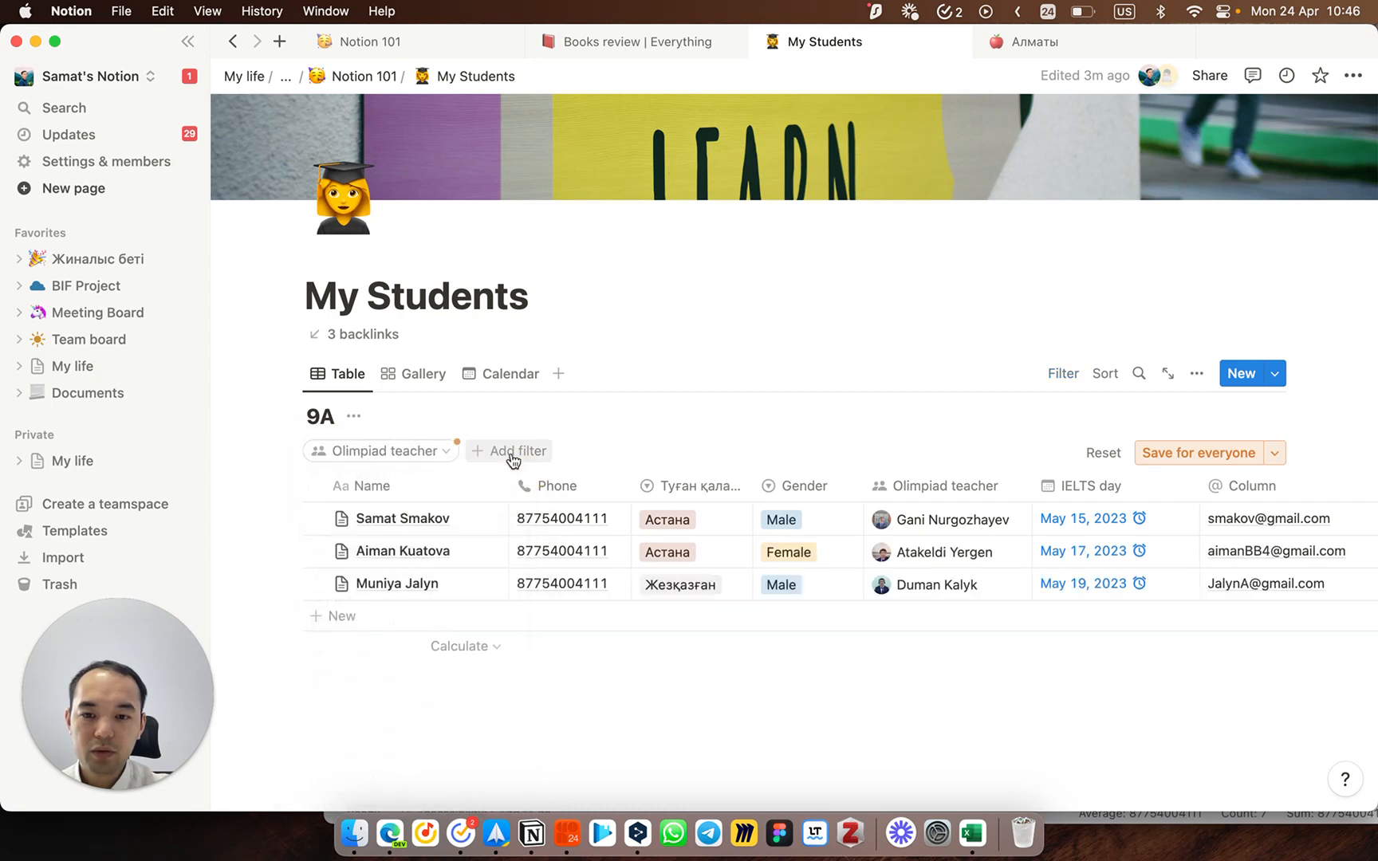
pyautogui.rightClick(449, 455)
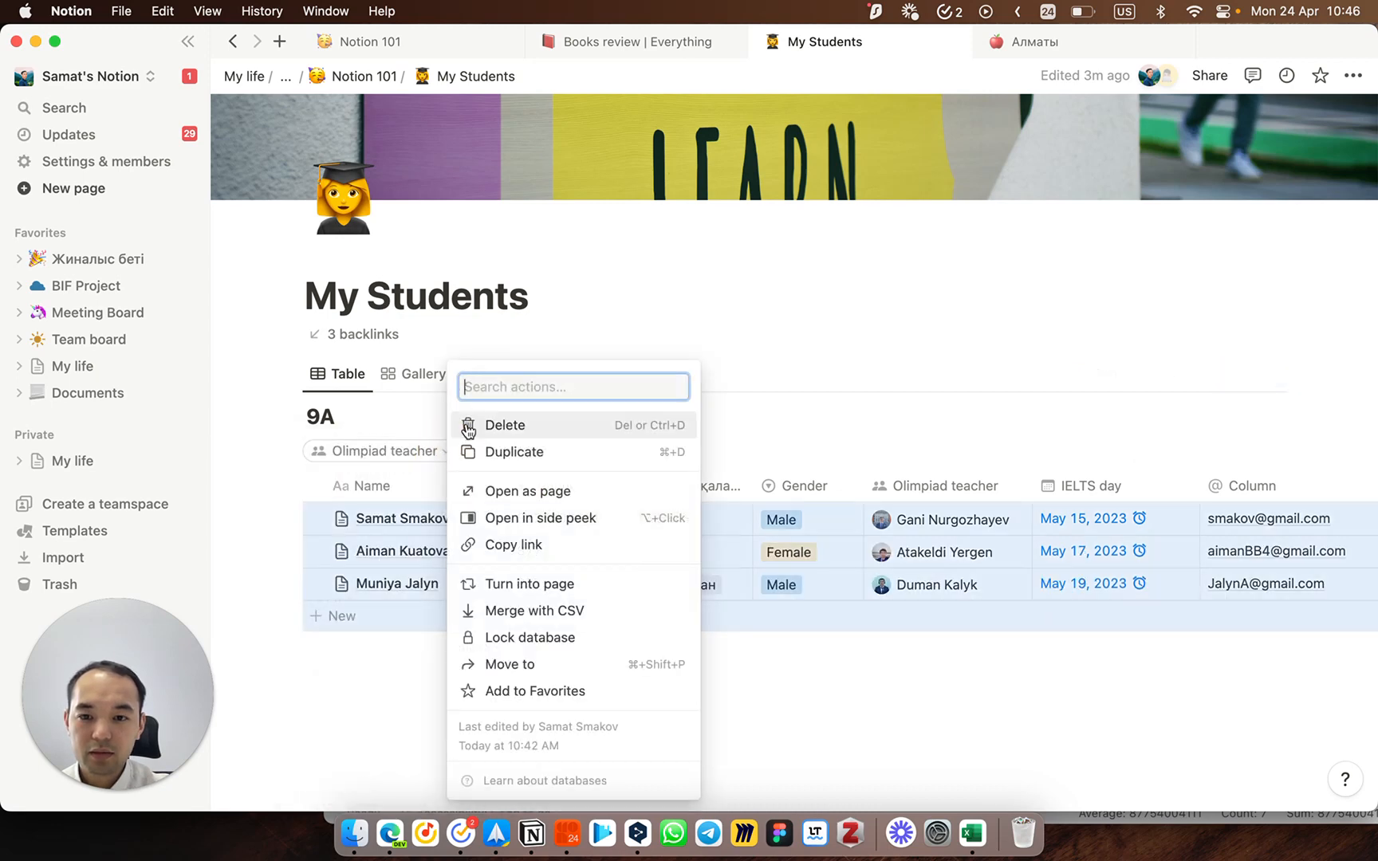
pyautogui.press('Escape')
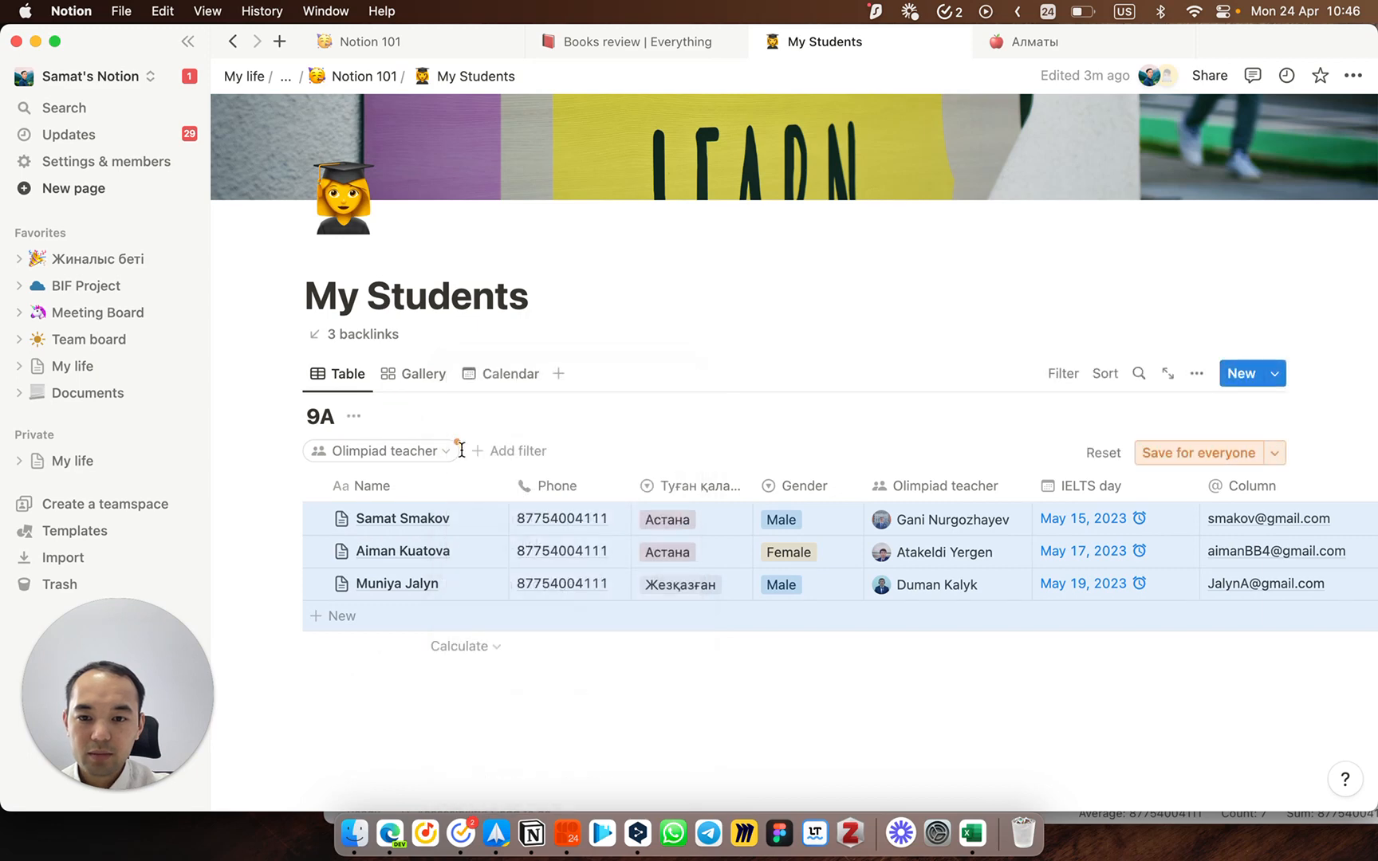
# Step: Add a Gender filter set to Male beside the empty Olimpiad teacher filter, and reset all filters
pyautogui.click(491, 452)
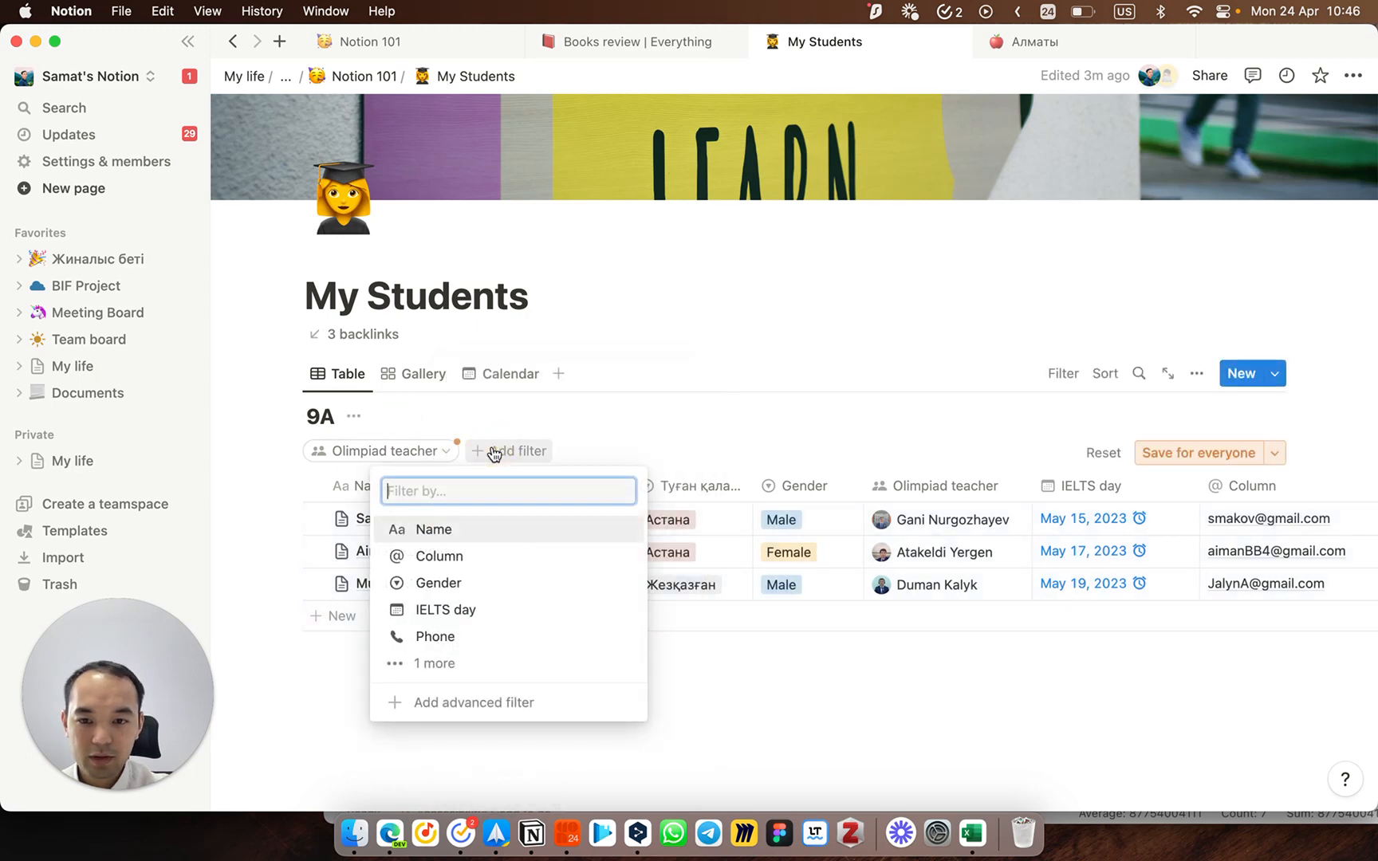
pyautogui.click(508, 583)
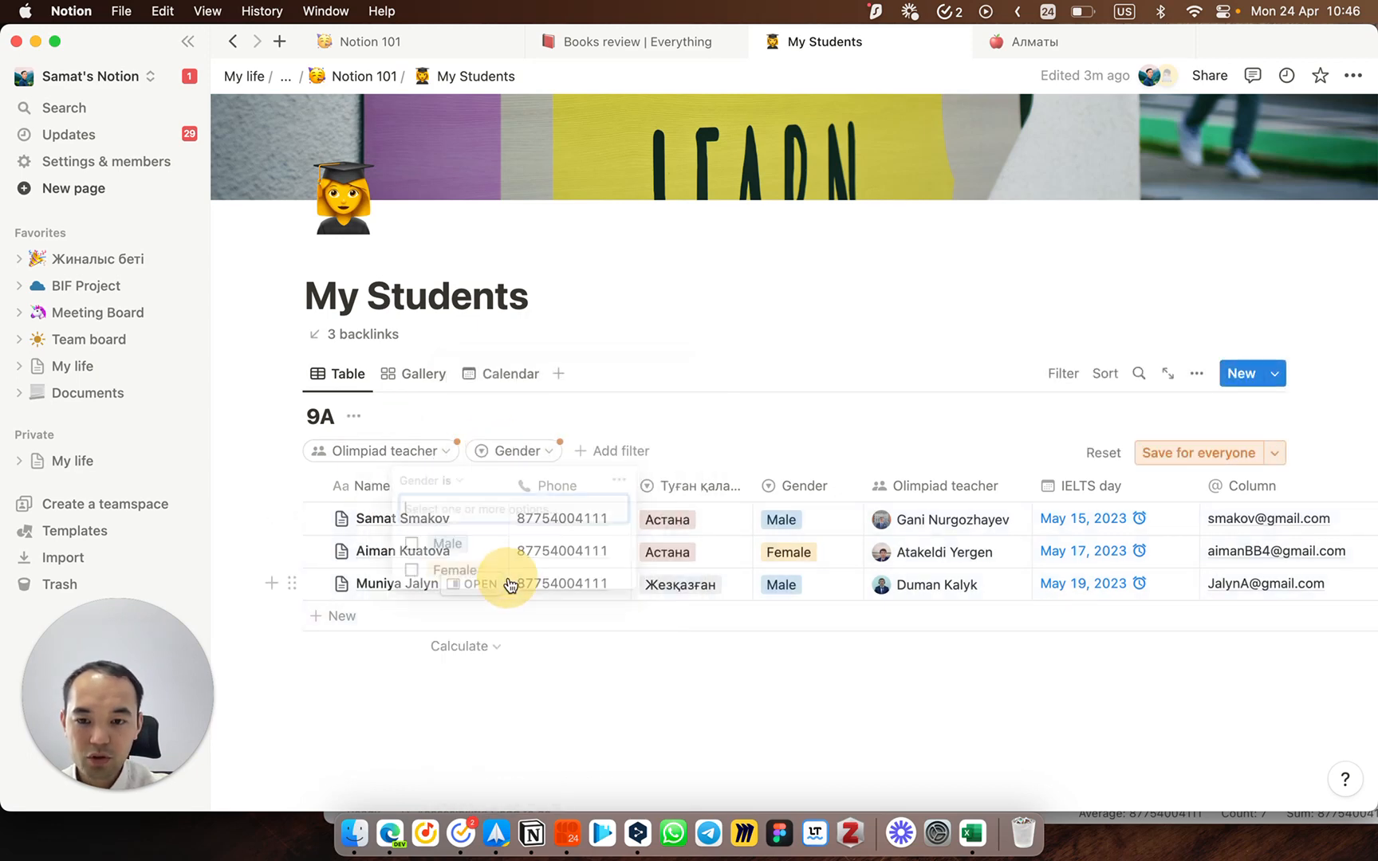
pyautogui.click(452, 546)
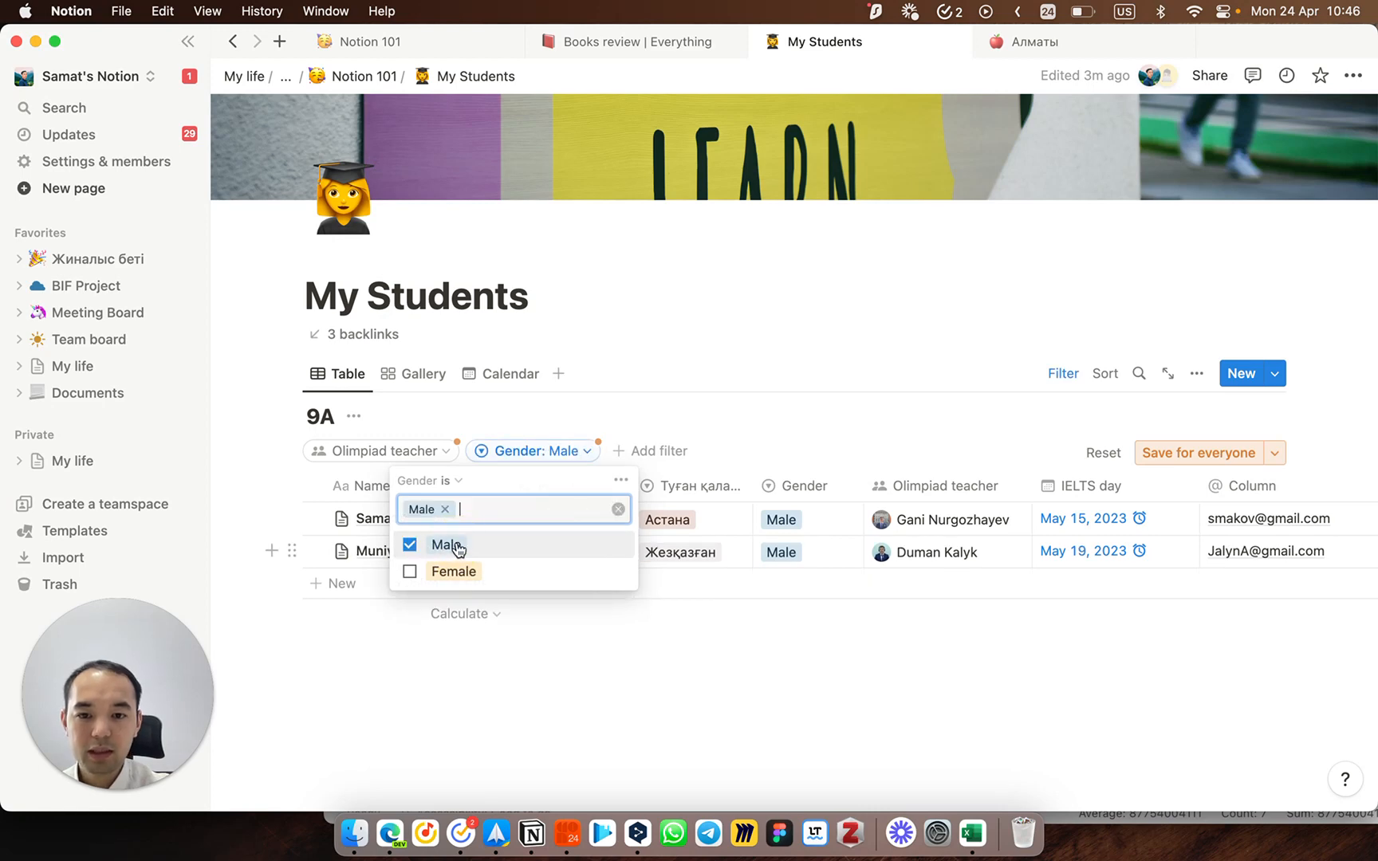
pyautogui.click(612, 393)
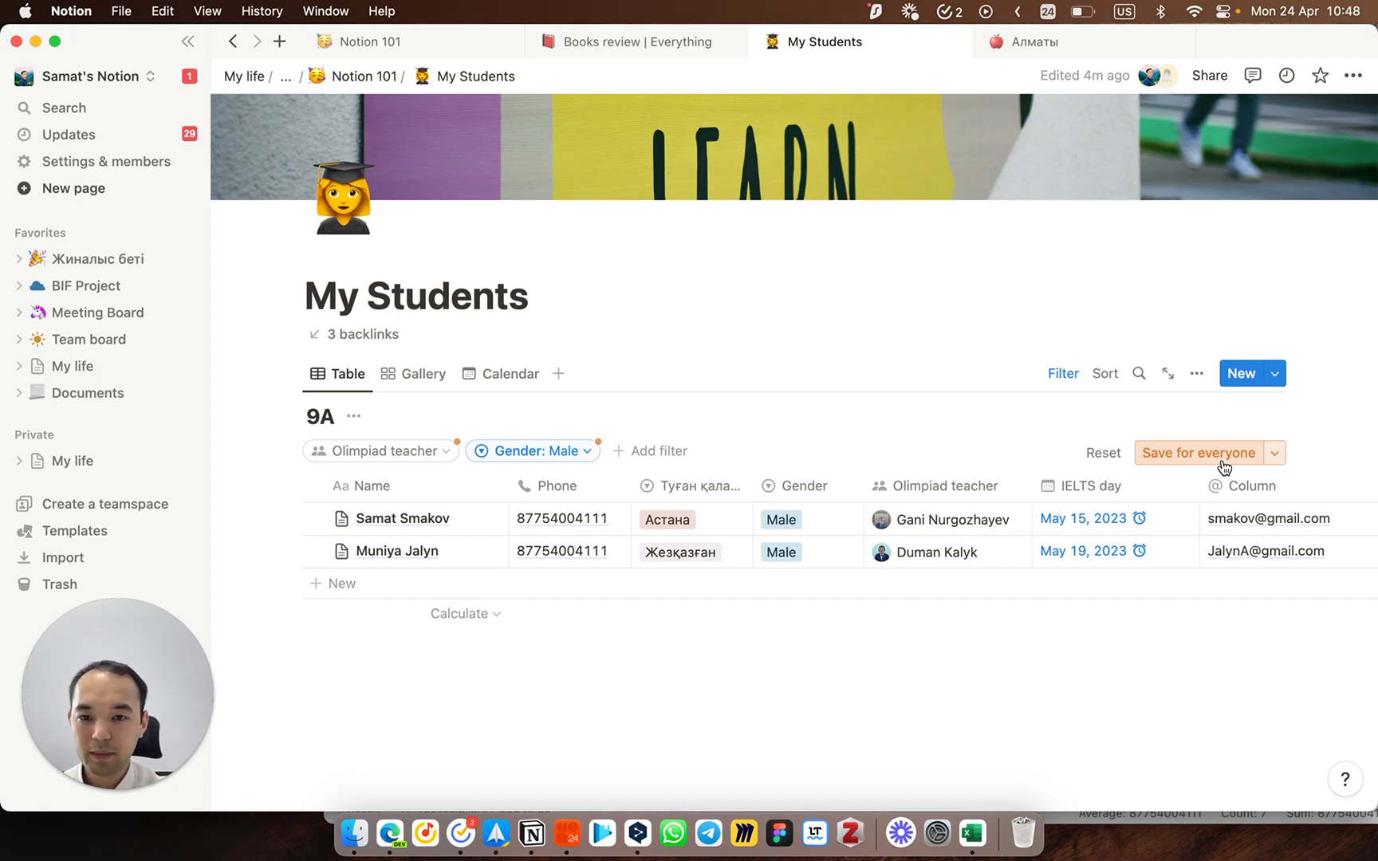
pyautogui.click(1109, 453)
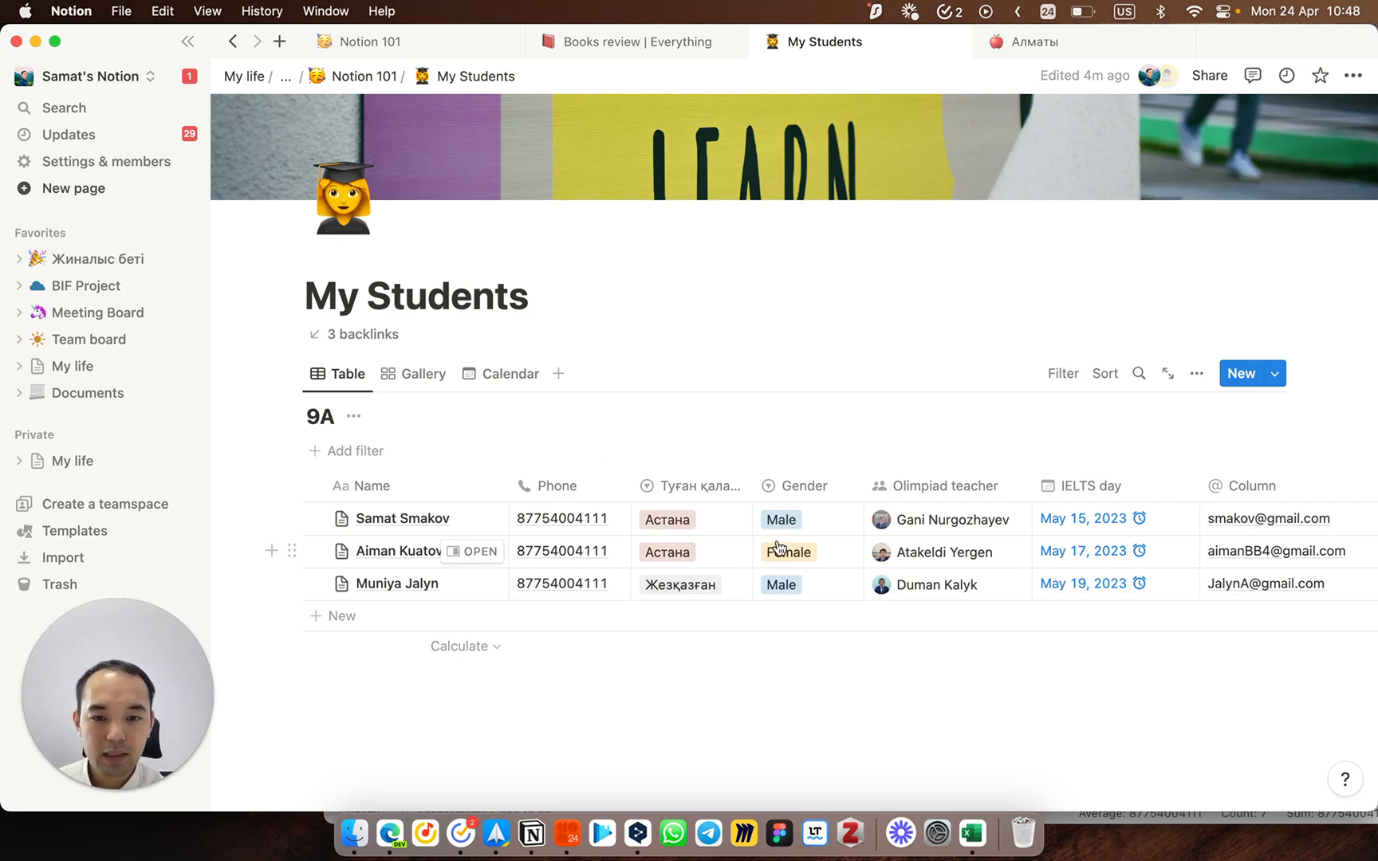
# Step: Add a Checkbox property named үйне бардық to the 9A table and close its settings
pyautogui.hscroll(5, 1033, 542)
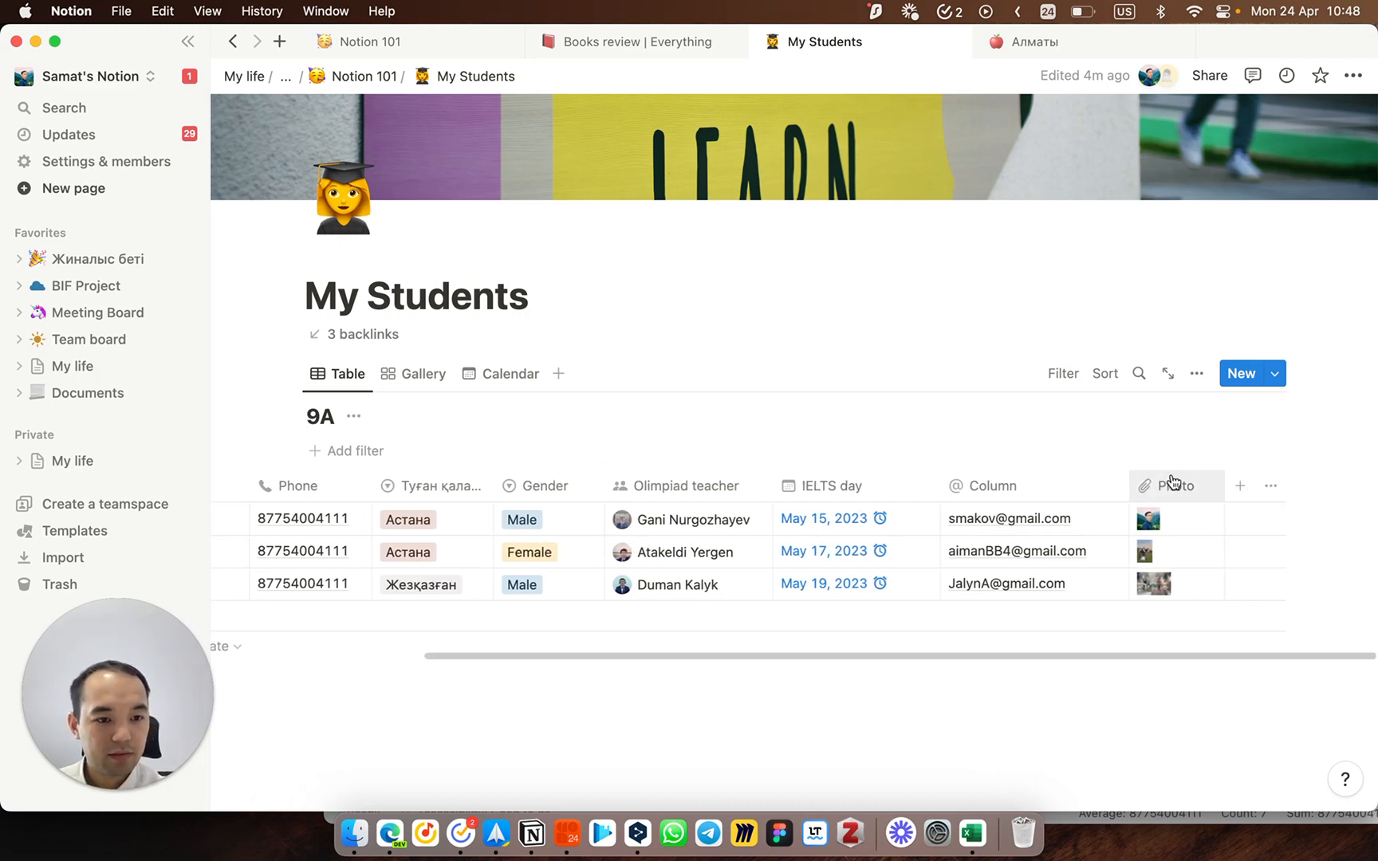
pyautogui.click(1239, 486)
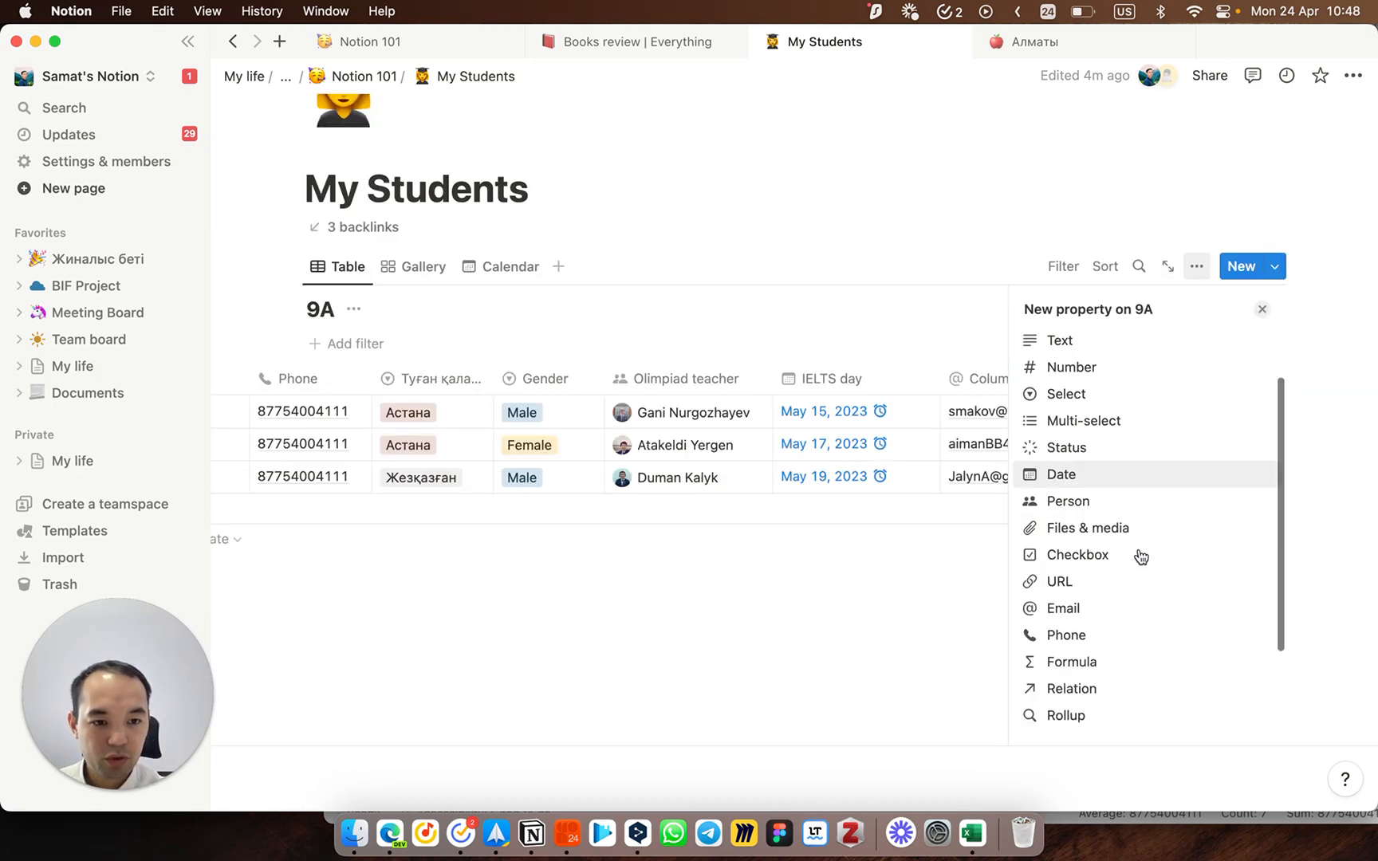
pyautogui.scroll(-3, 1128, 527)
pyautogui.click(1115, 453)
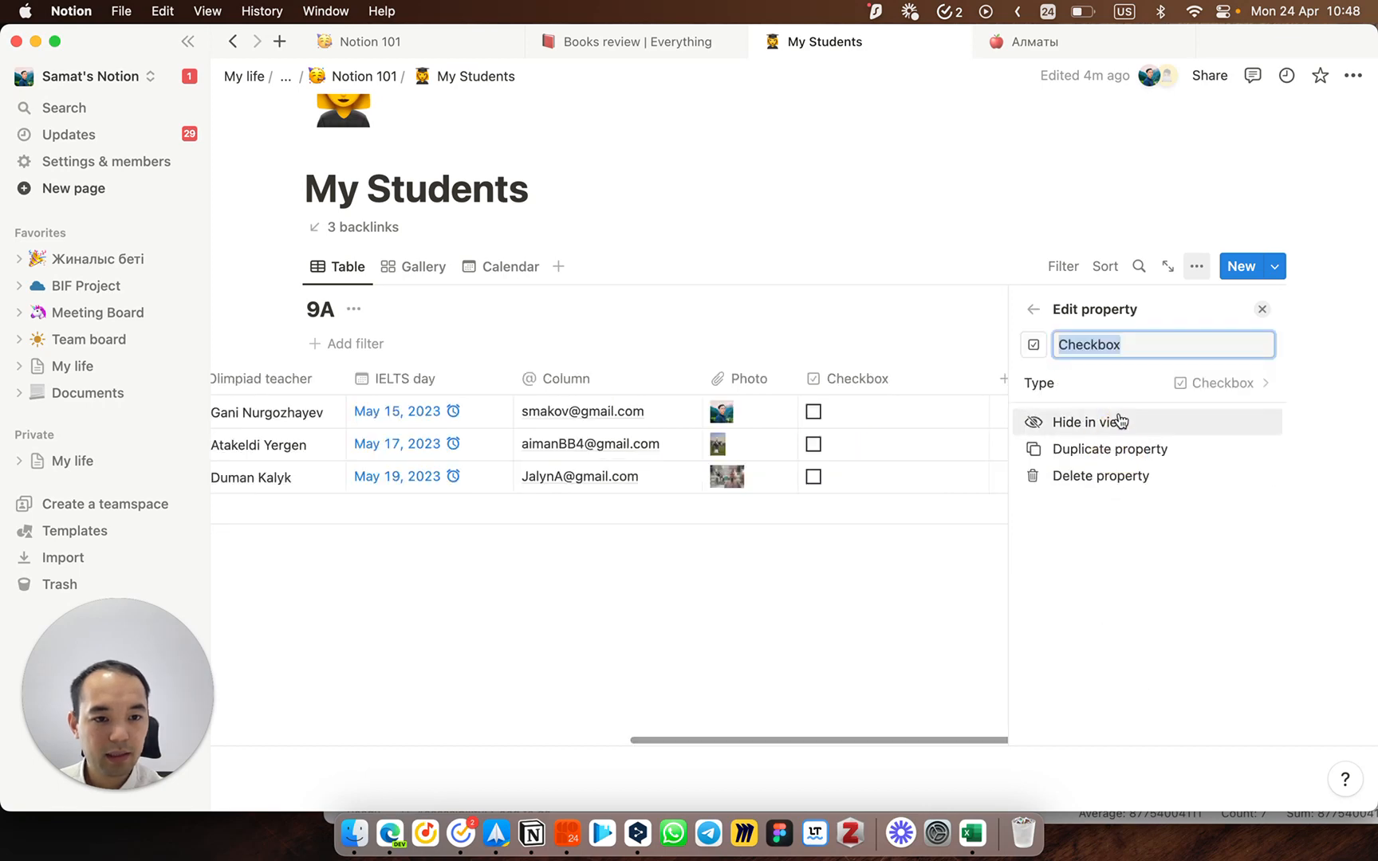
pyautogui.write('*')
pyautogui.press('BackSpace')
pyautogui.hotkey('ctrl', 'space')
pyautogui.write('уйне ба')
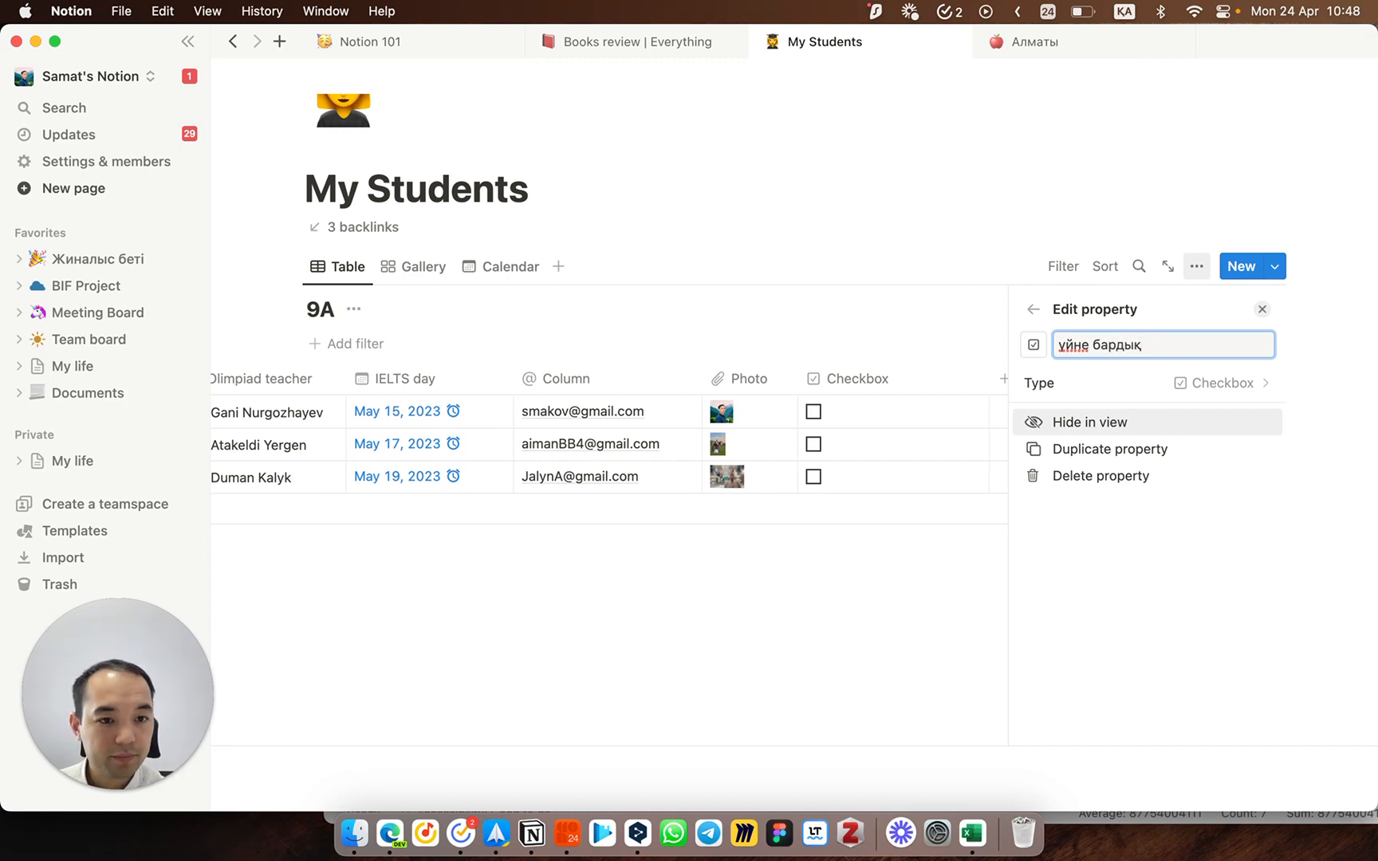
pyautogui.click(1262, 311)
# Step: Move the үйне бардық column to the start of the table, before Name
pyautogui.moveTo(1132, 382); pyautogui.dragTo(459, 406)
pyautogui.hscroll(-5, 458, 406)
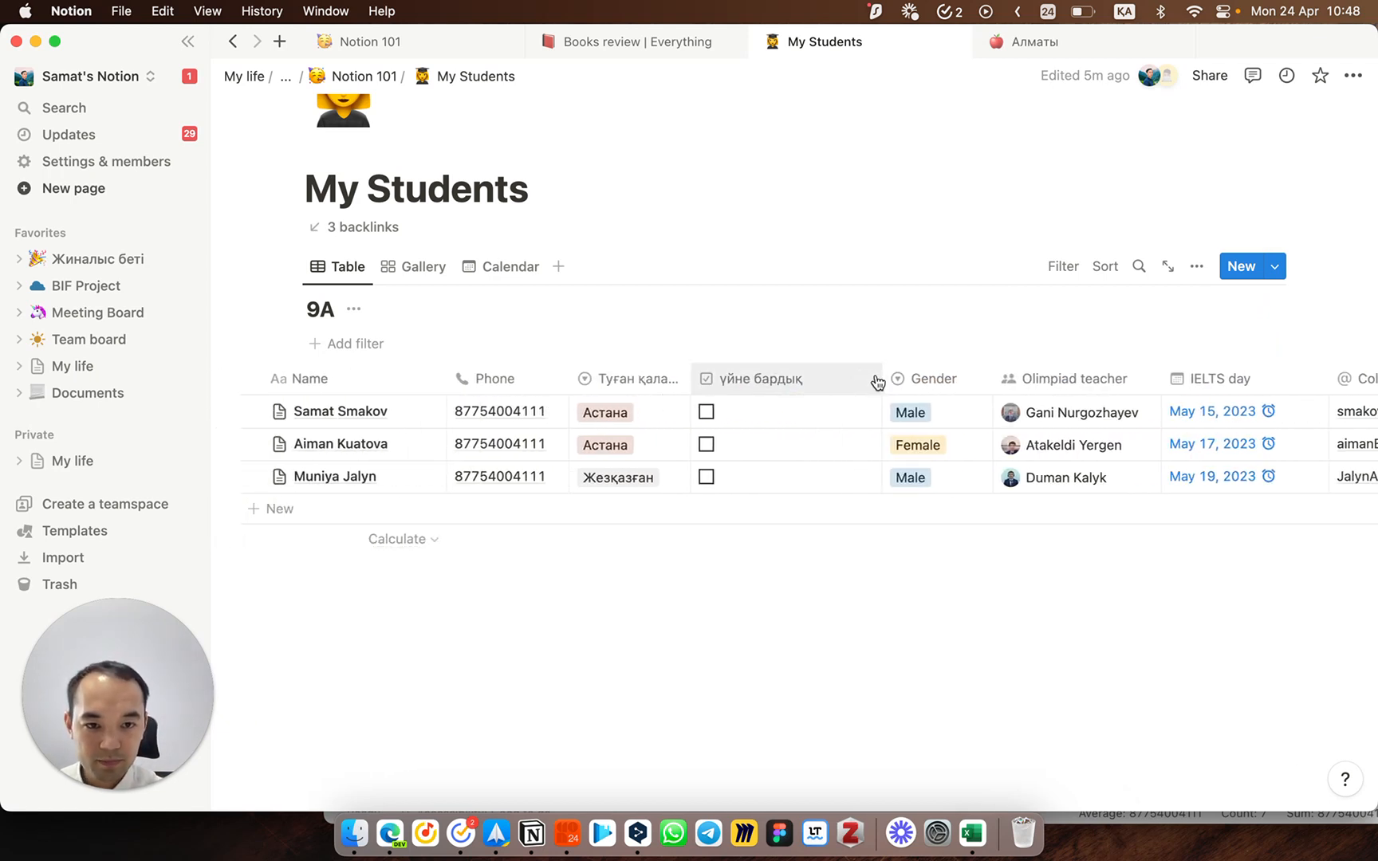
pyautogui.moveTo(879, 378); pyautogui.dragTo(435, 385)
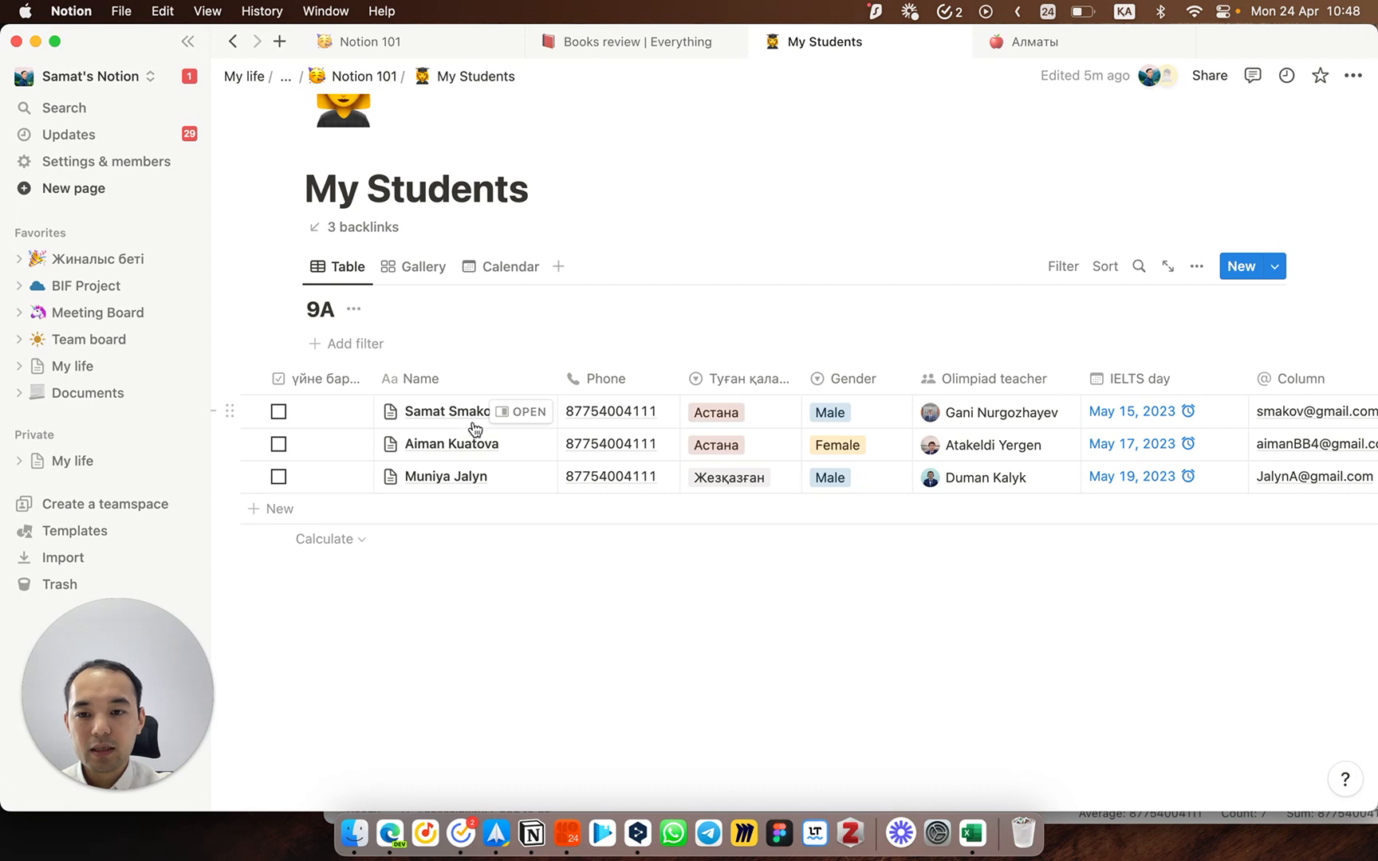
pyautogui.hscroll(-3, 470, 421)
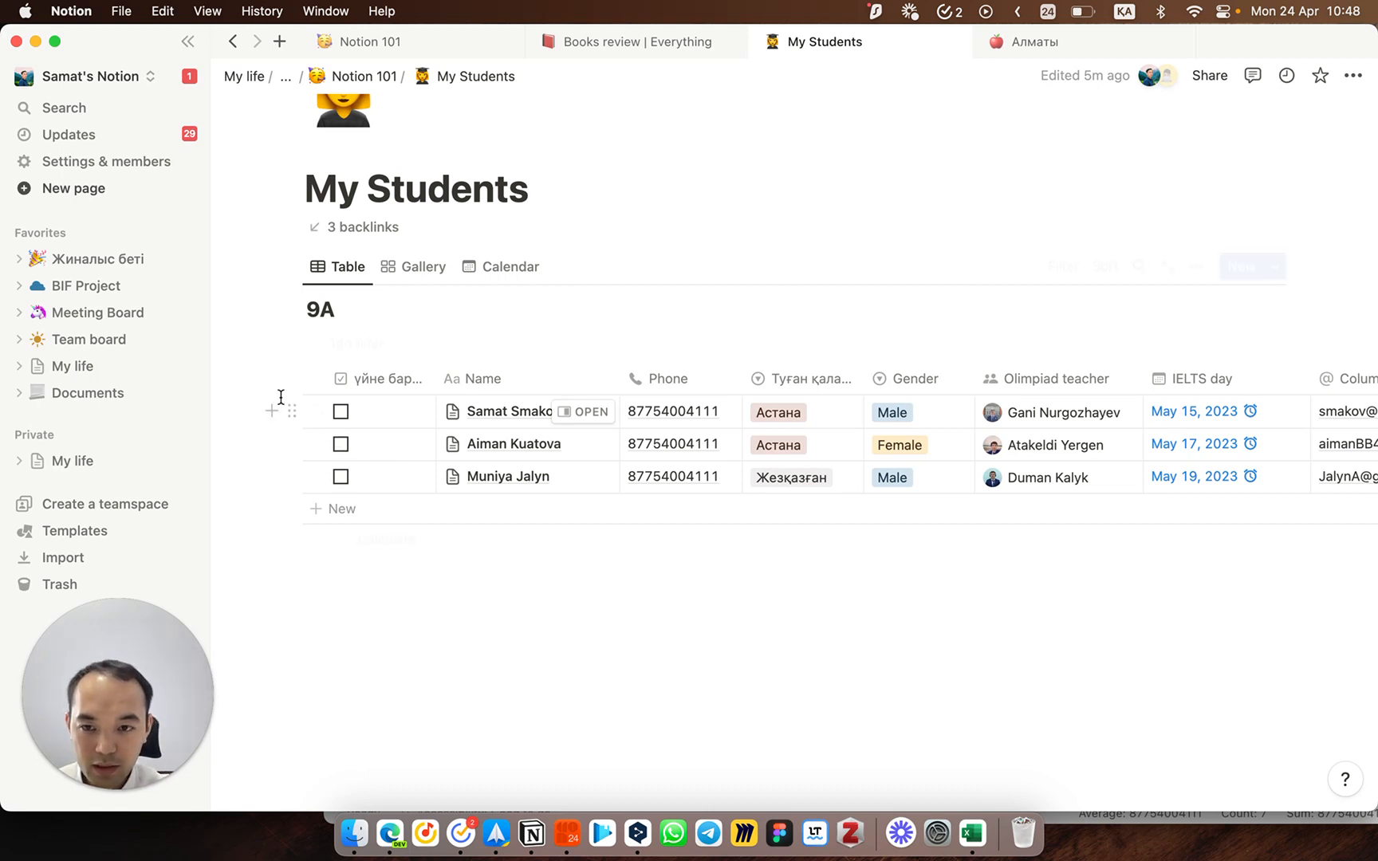
# Step: Select all three student rows and duplicate them repeatedly until the table has 12 rows
pyautogui.moveTo(231, 544); pyautogui.dragTo(371, 431)
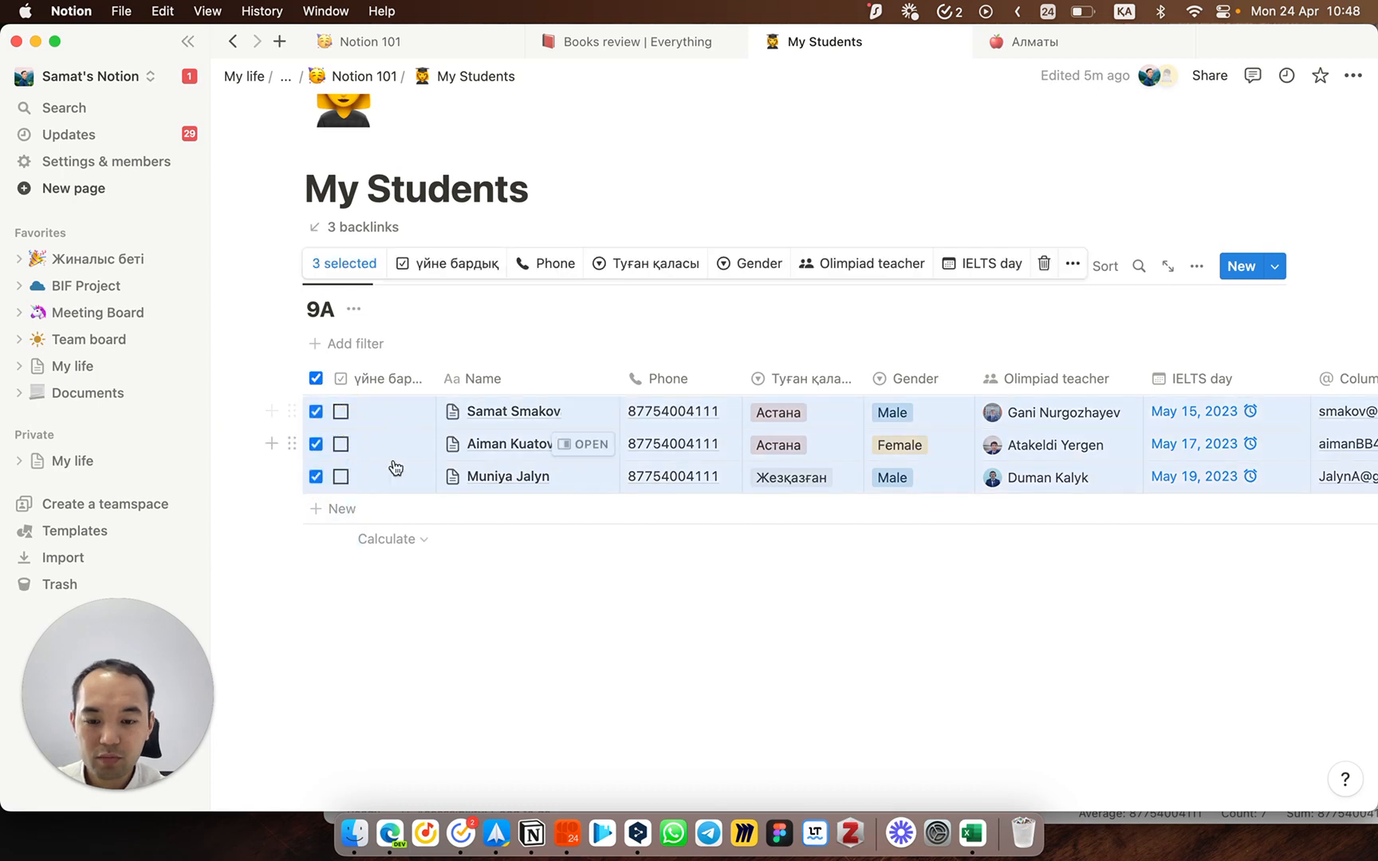
pyautogui.press('super+d')
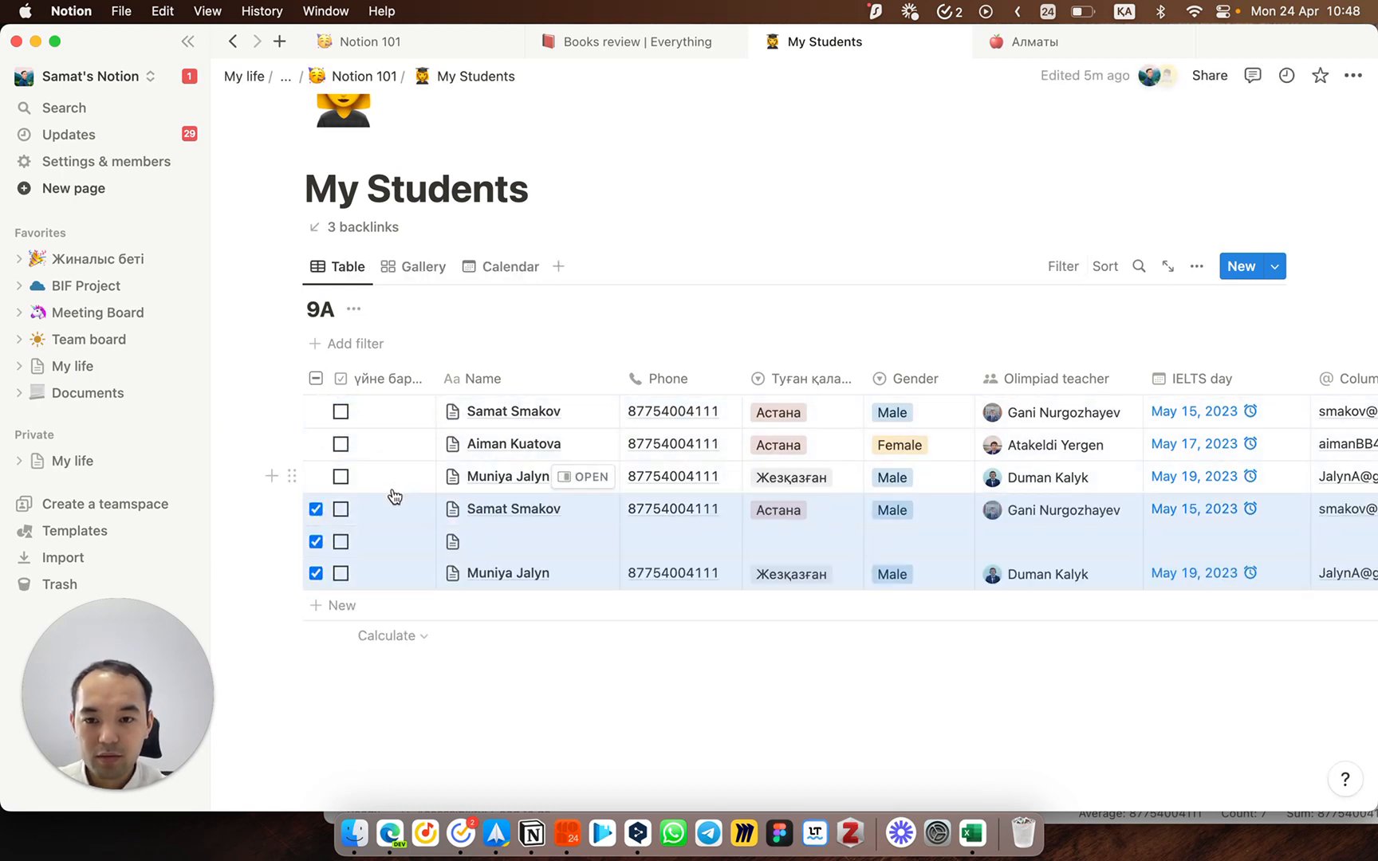
pyautogui.press('super+d')
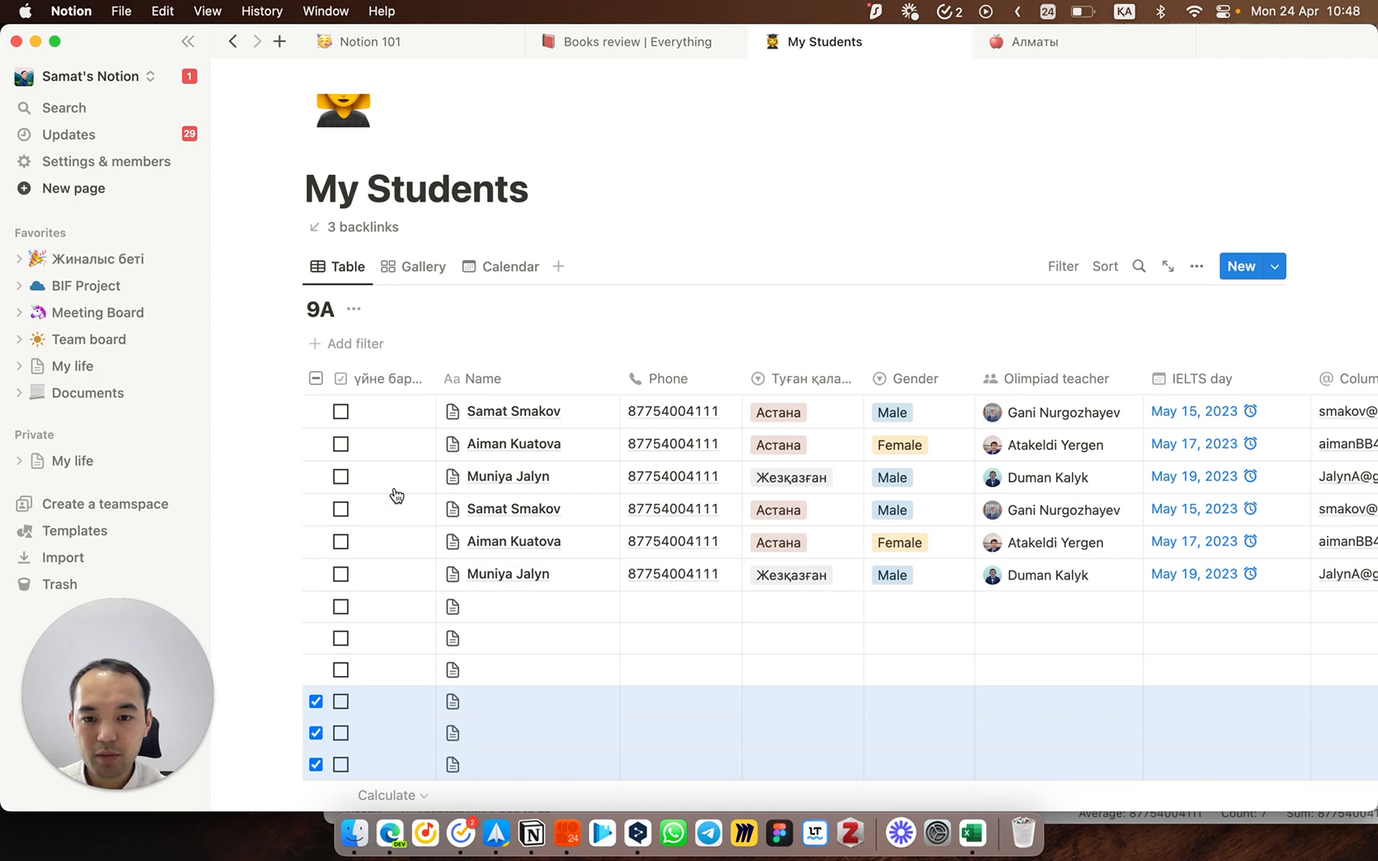
pyautogui.scroll(-3, 396, 495)
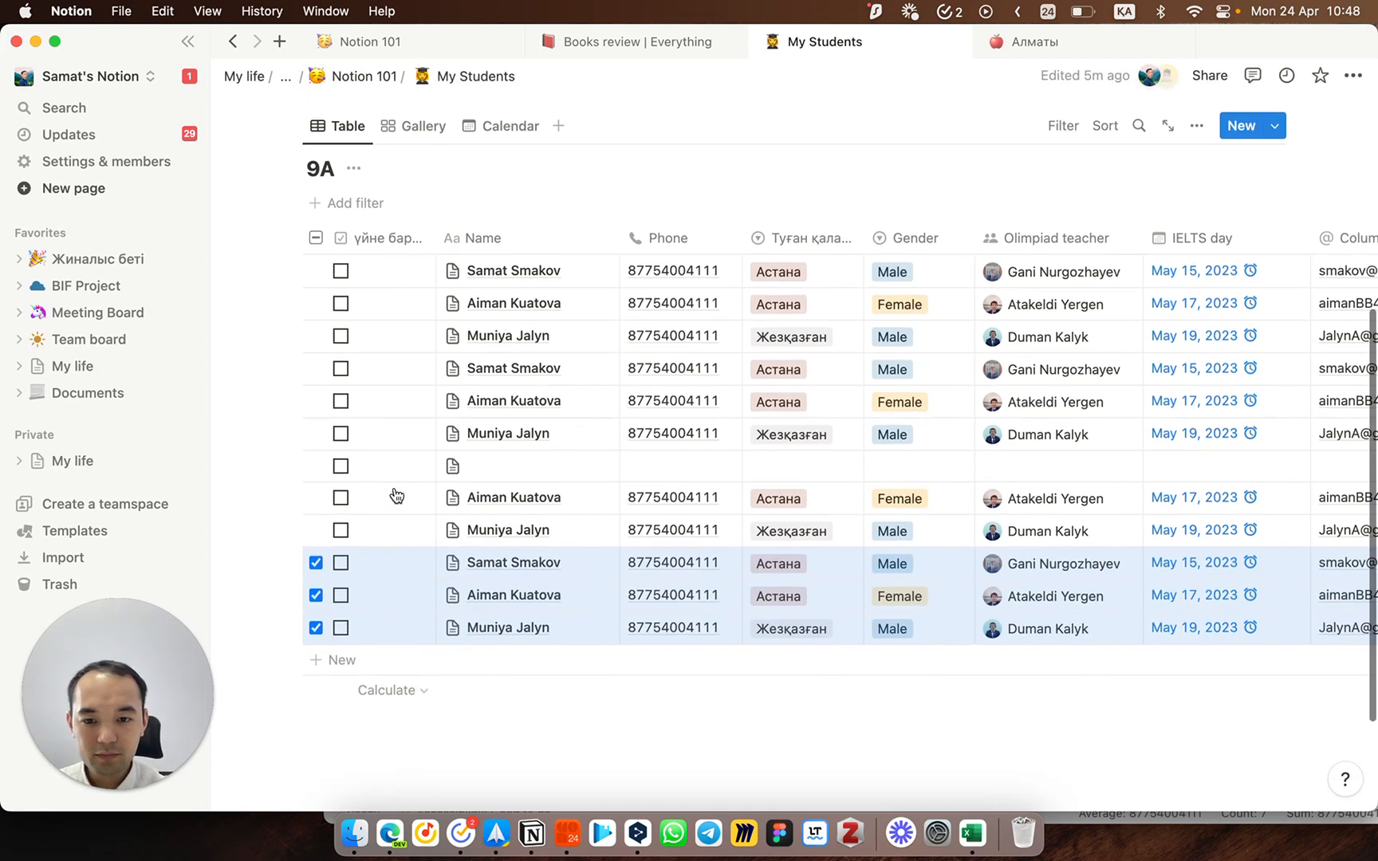
# Step: Add a Count all calculation under the Name column and deselect the duplicated rows
pyautogui.click(517, 692)
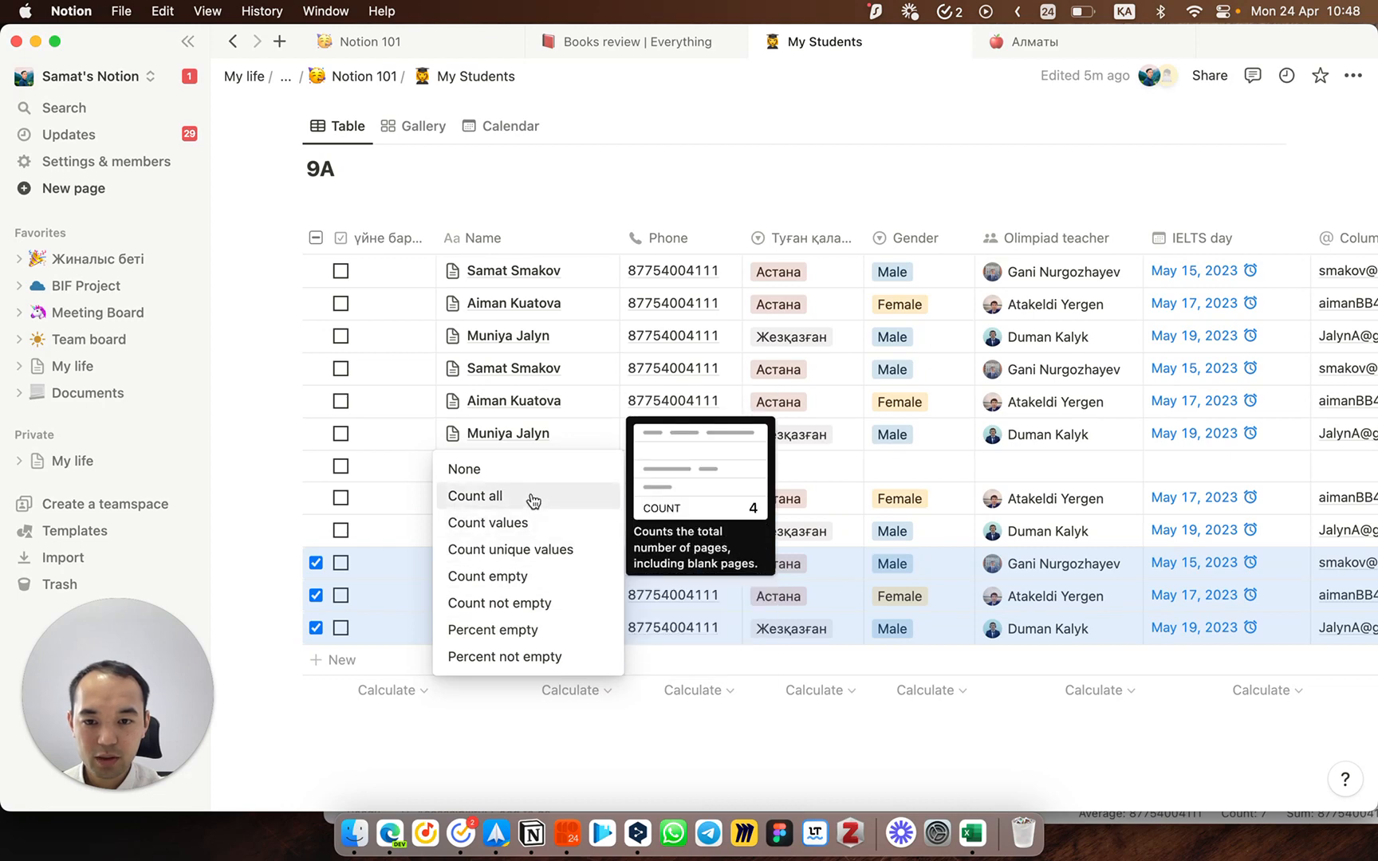
pyautogui.click(528, 497)
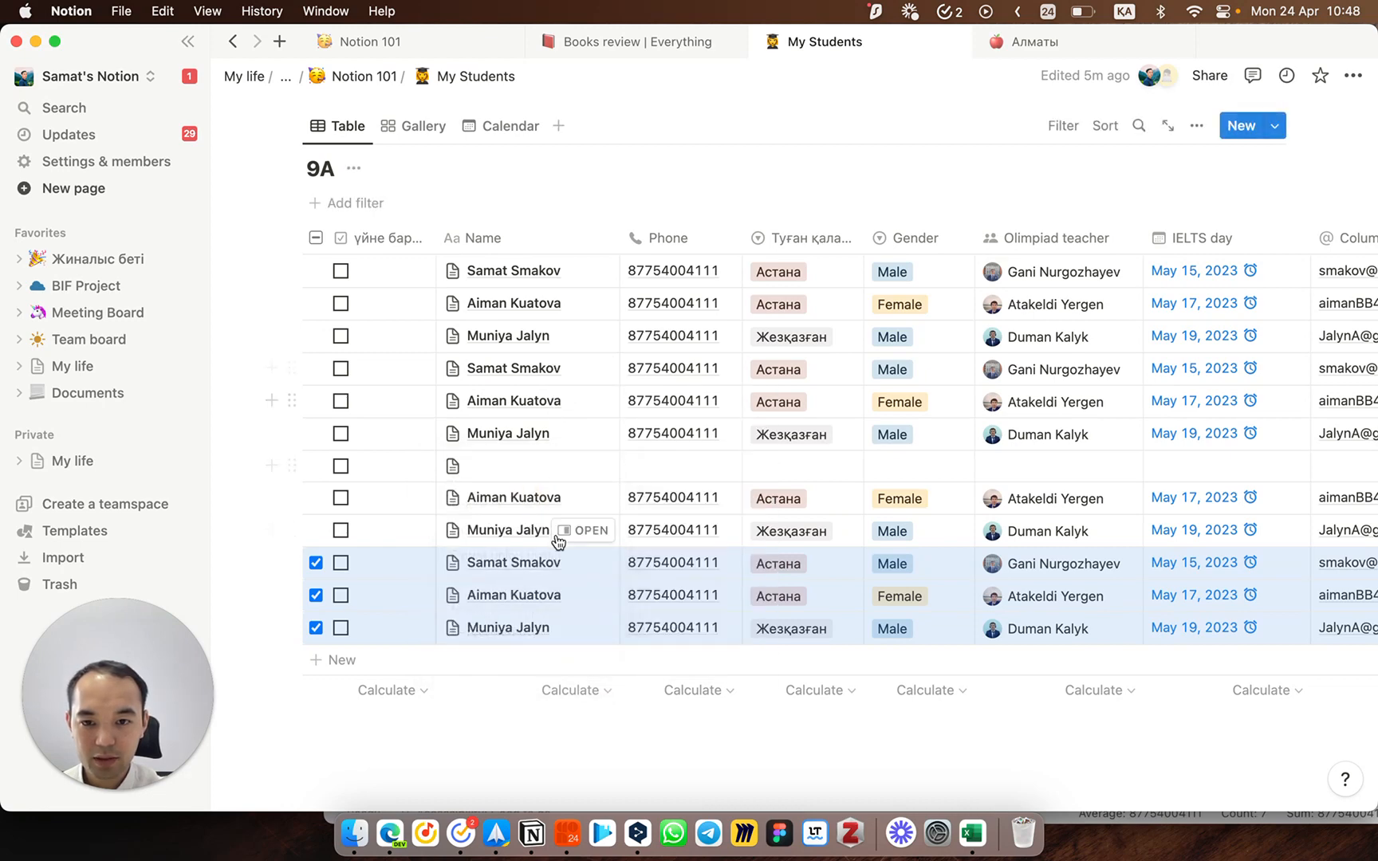
pyautogui.click(307, 714)
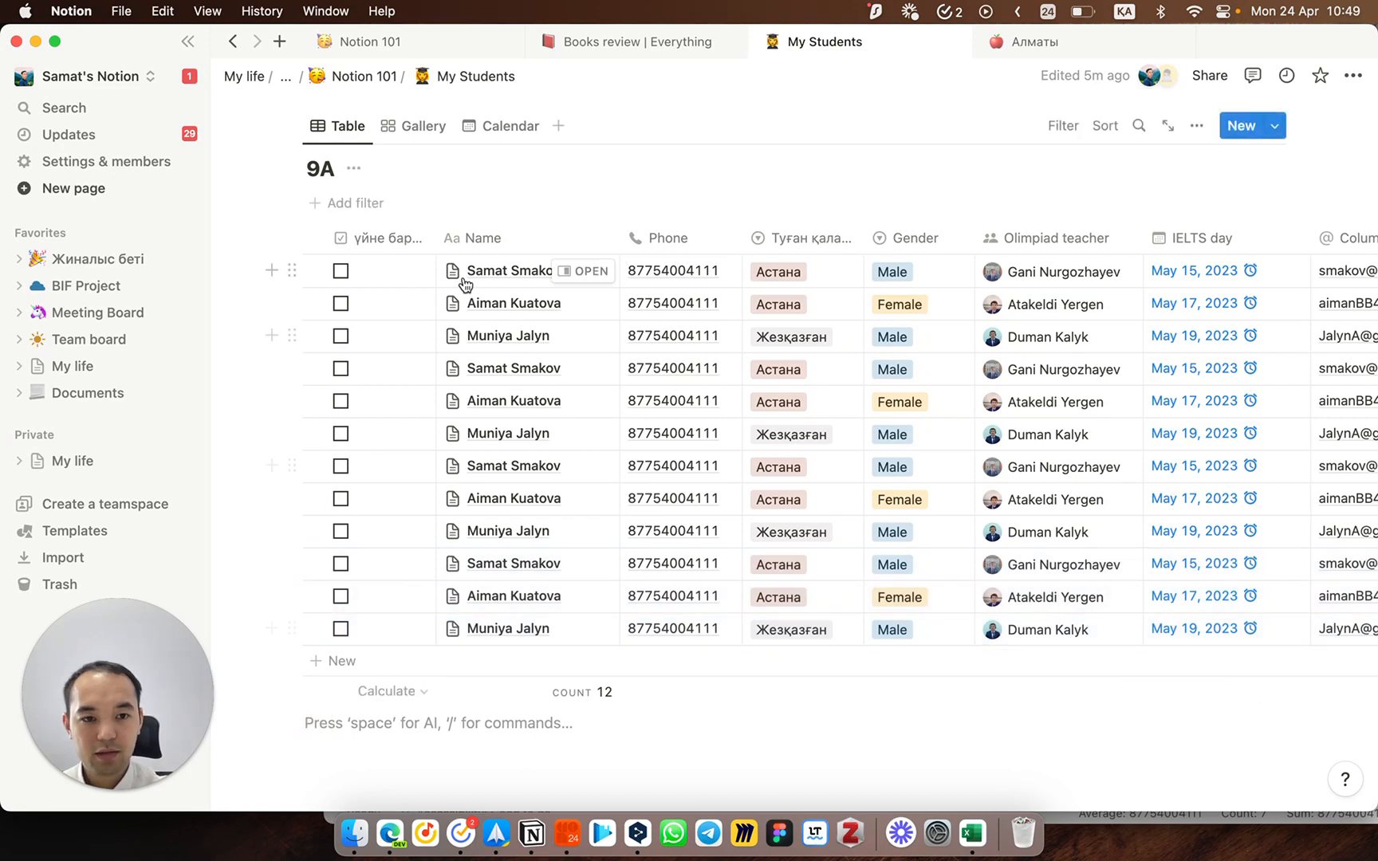
# Step: Tick the үйне бардық checkbox for the third, fourth, seventh and ninth student rows
pyautogui.scroll(5, 461, 275)
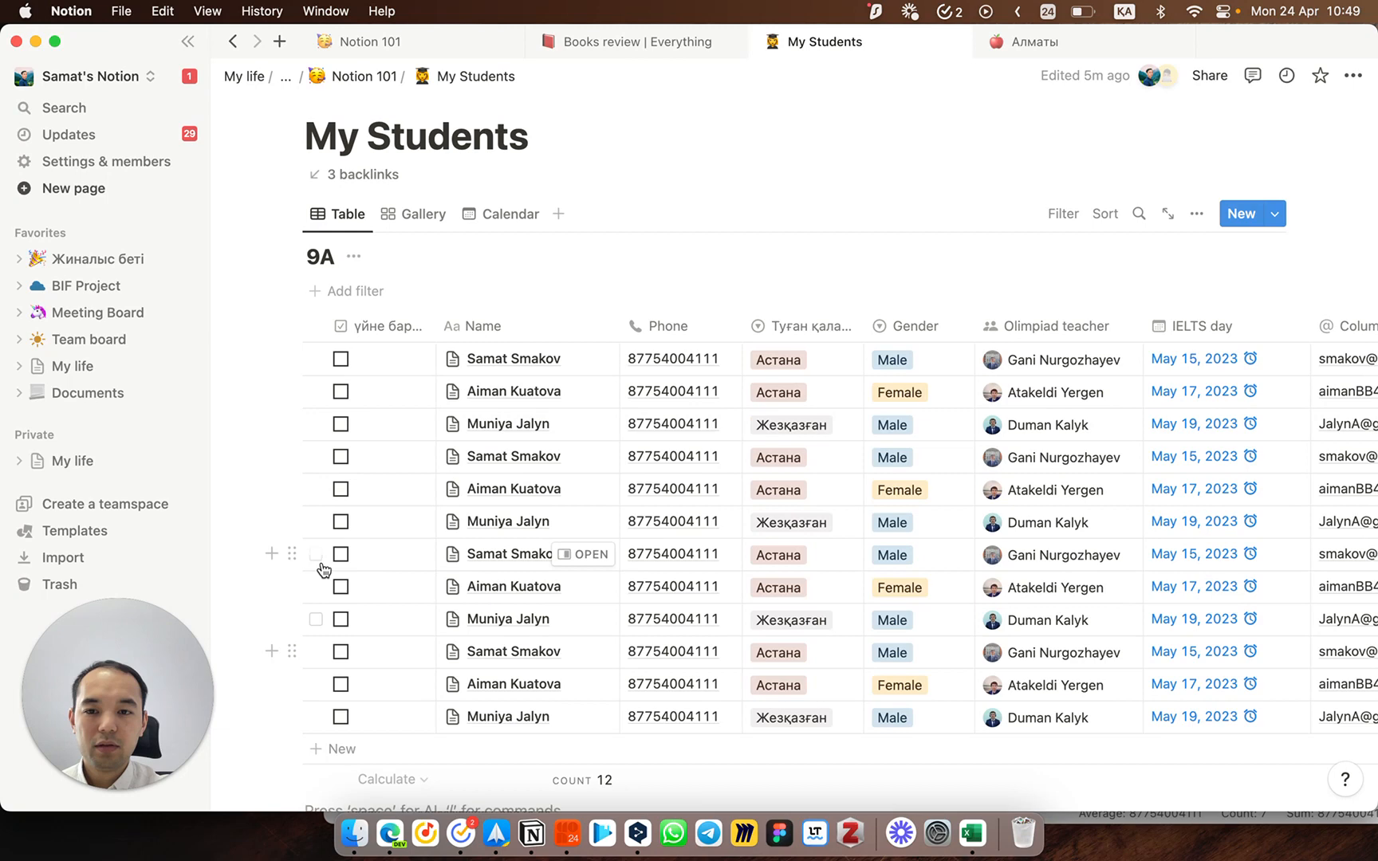
pyautogui.click(339, 424)
pyautogui.click(341, 456)
pyautogui.click(340, 553)
pyautogui.click(340, 619)
pyautogui.scroll(2, 569, 356)
pyautogui.scroll(-2, 569, 356)
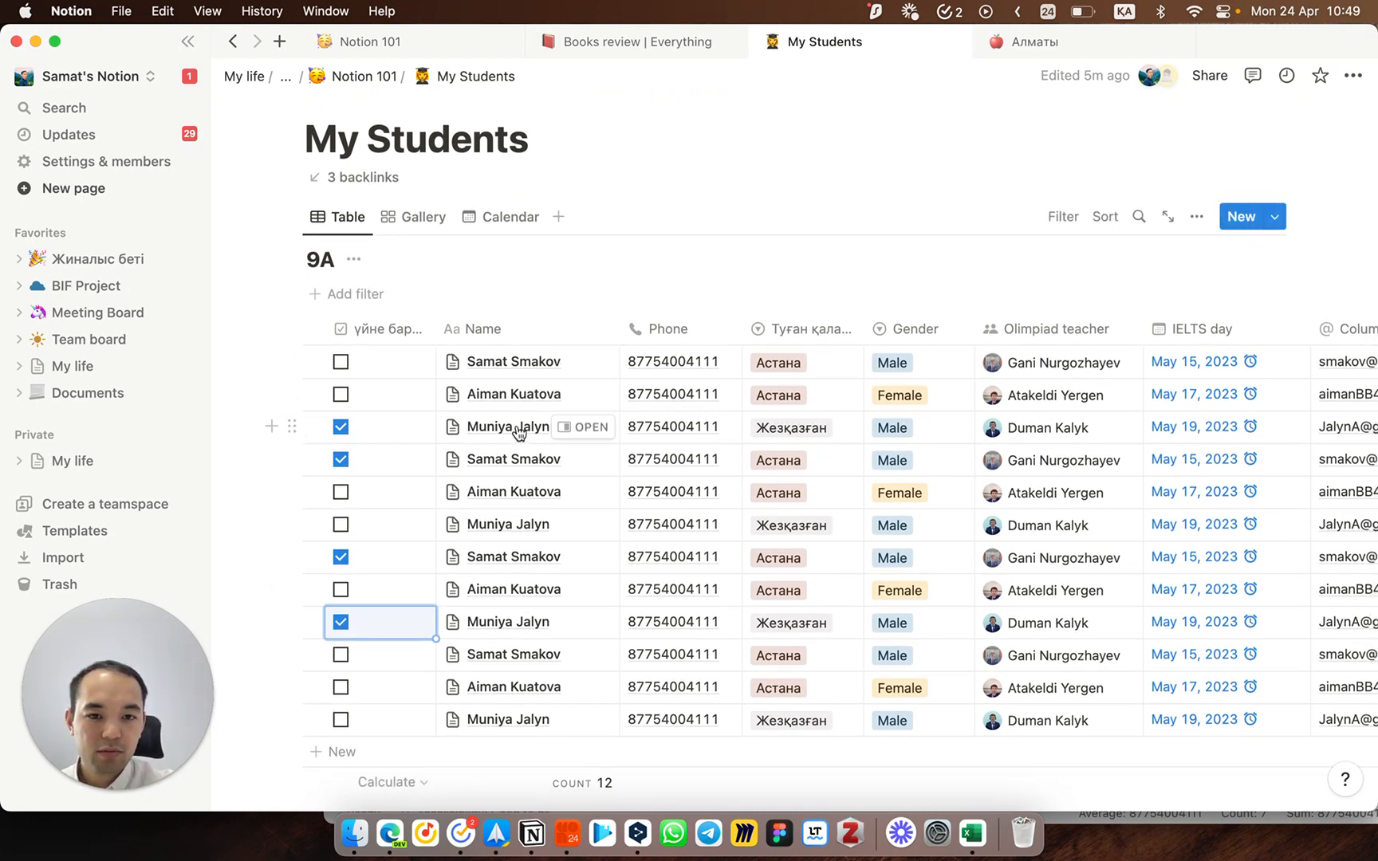
# Step: Filter the 9A table to rows where үйне бардық is Unchecked and save the filter for everyone
pyautogui.click(343, 293)
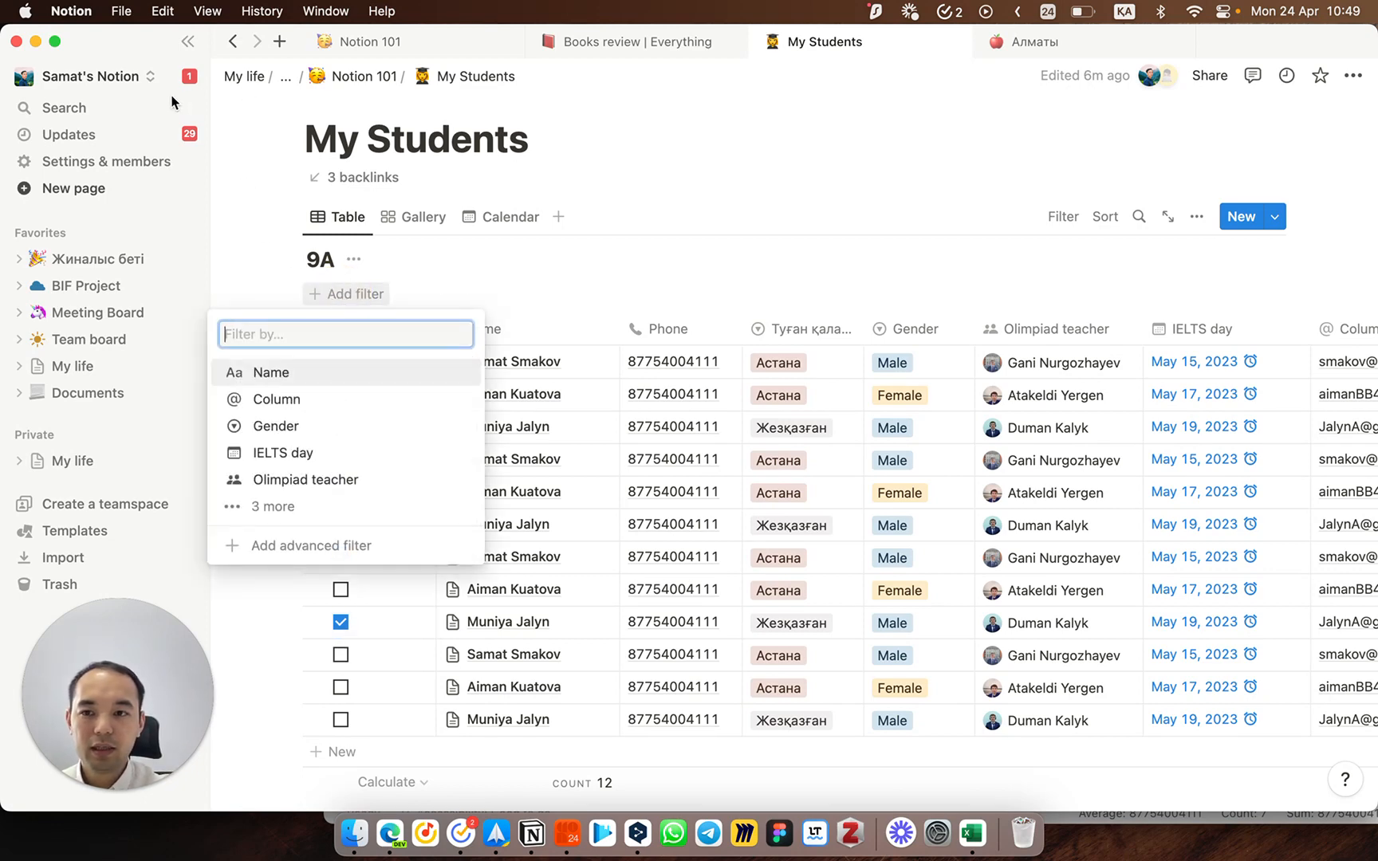
pyautogui.moveTo(159, 98); pyautogui.dragTo(70, 97)
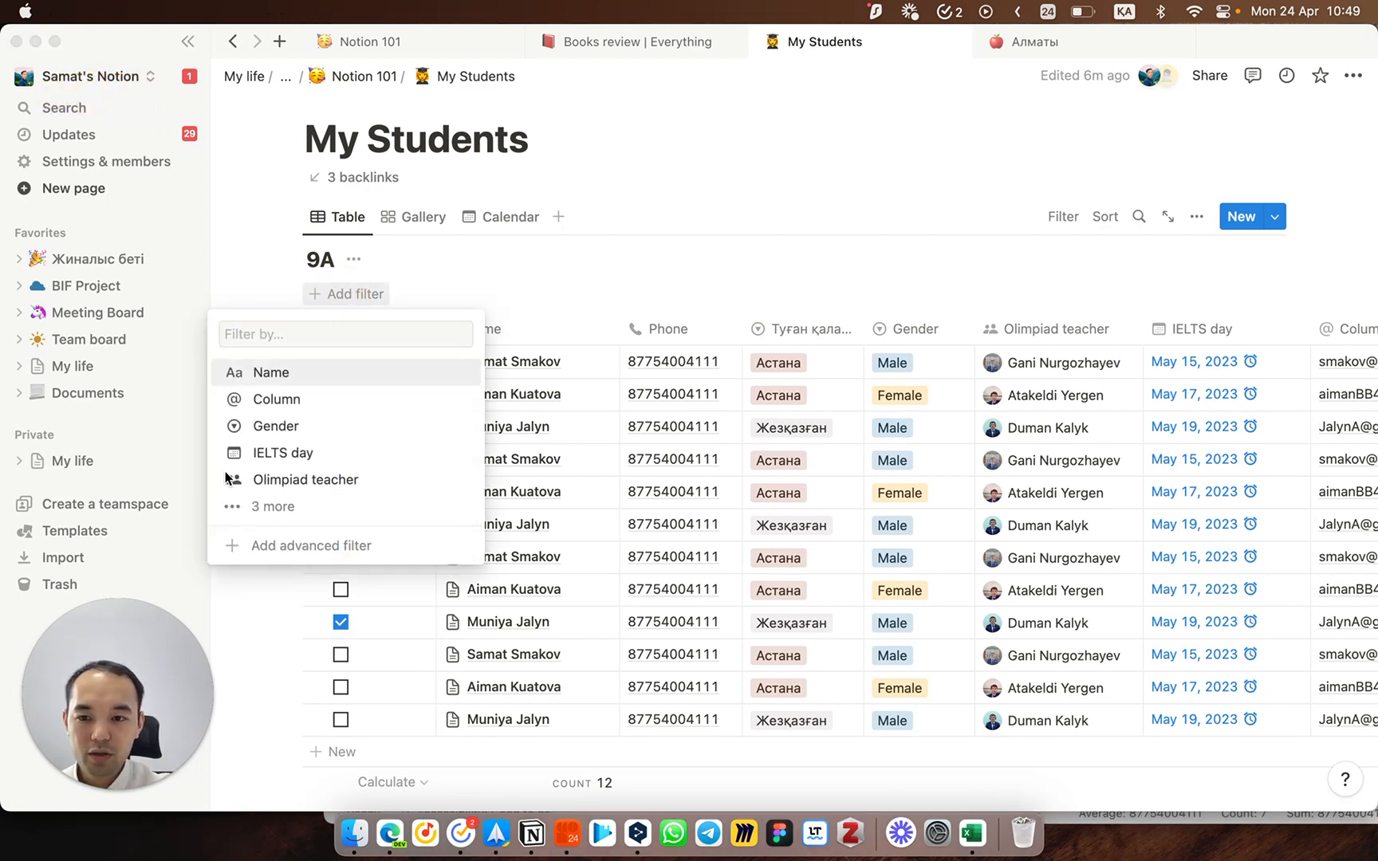
pyautogui.click(278, 515)
pyautogui.click(275, 512)
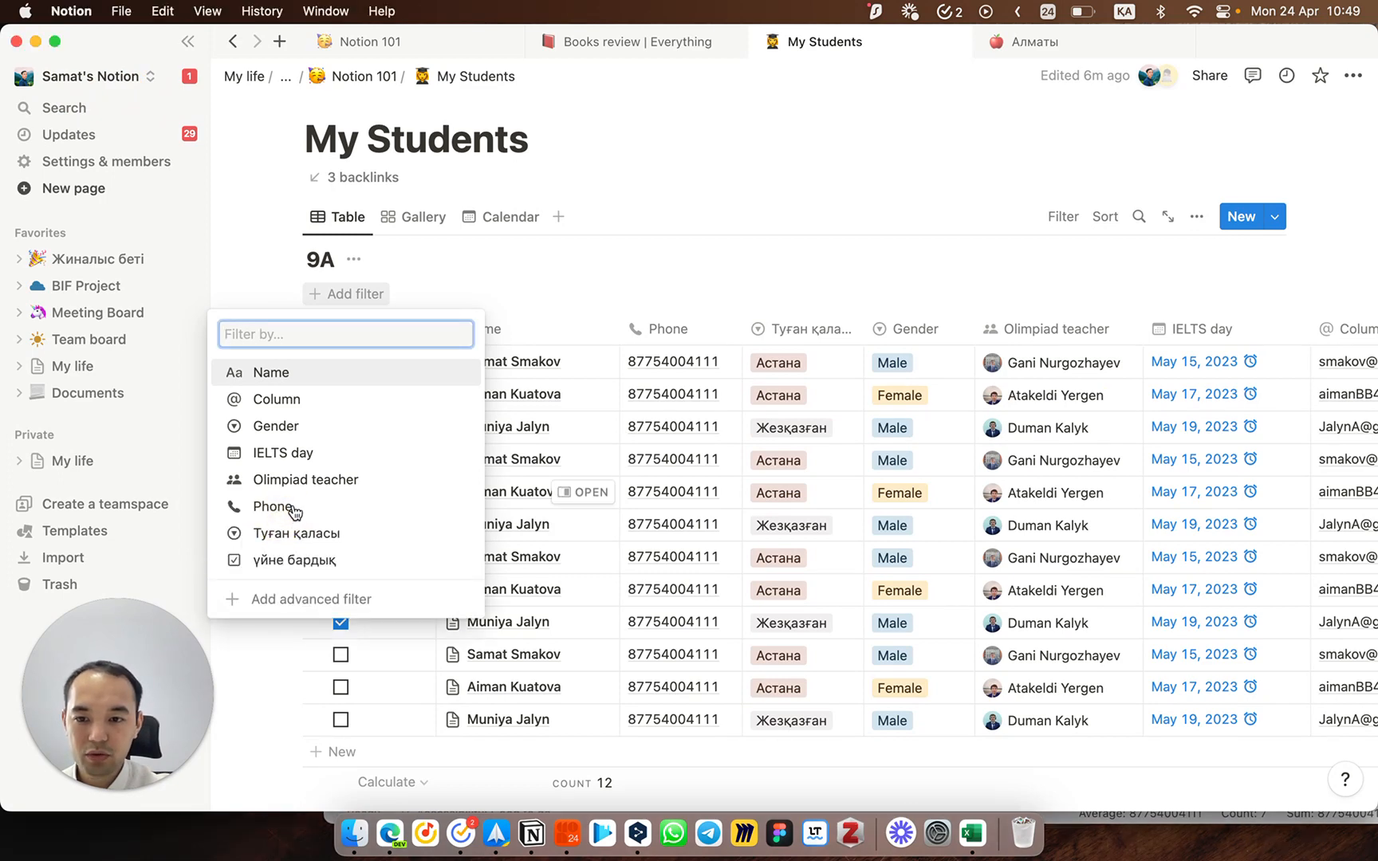
pyautogui.click(303, 558)
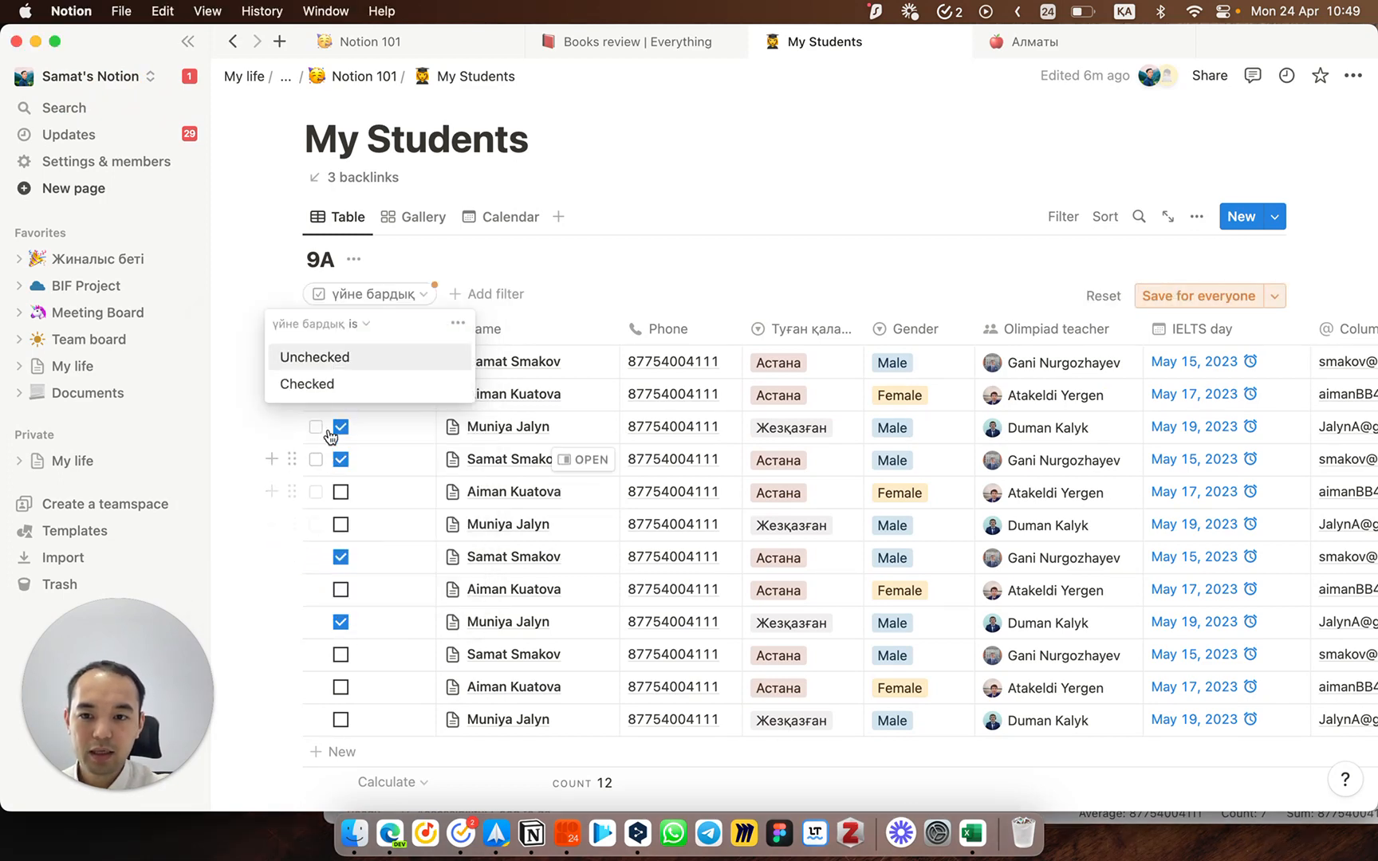
pyautogui.click(321, 358)
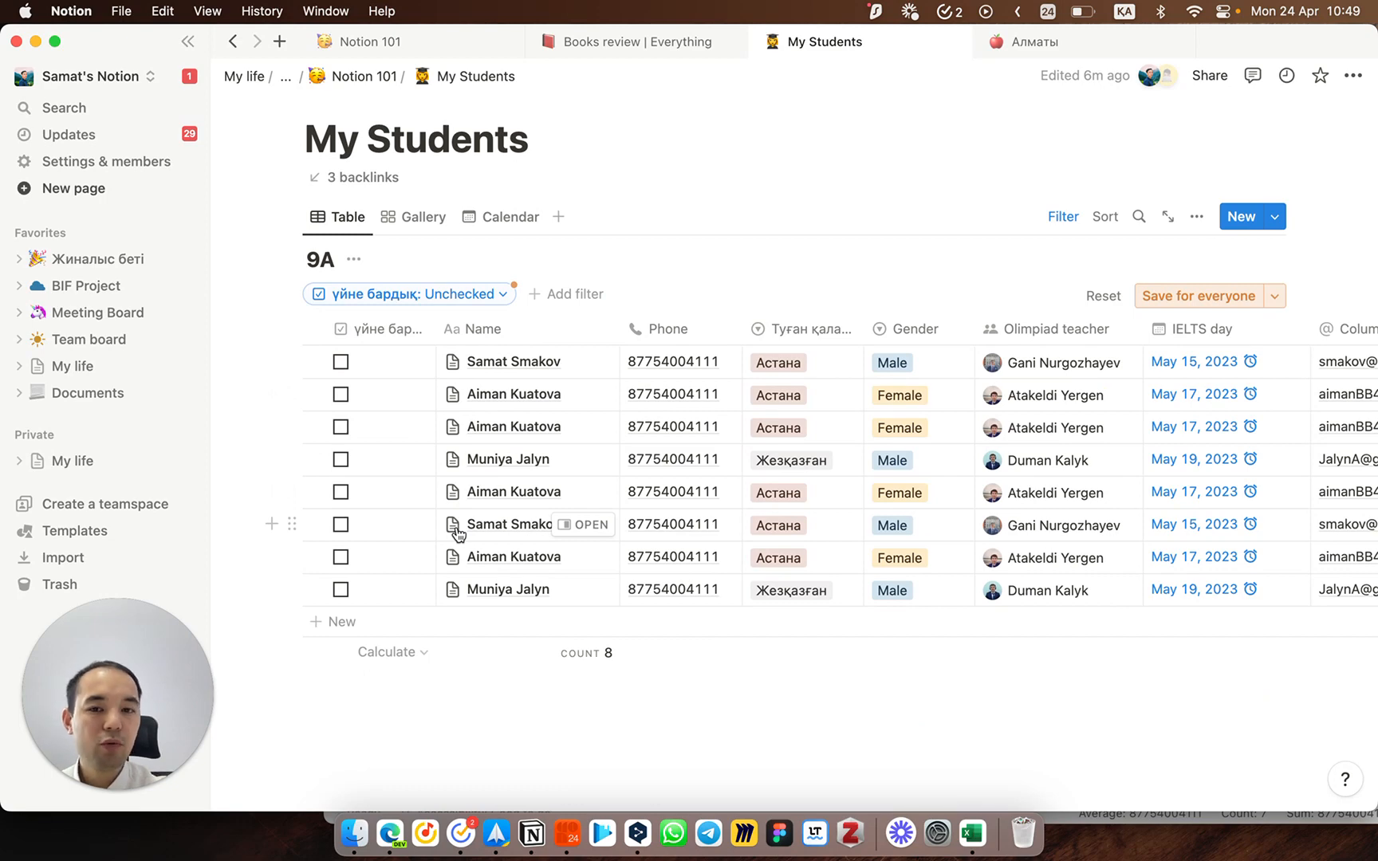
pyautogui.click(1176, 307)
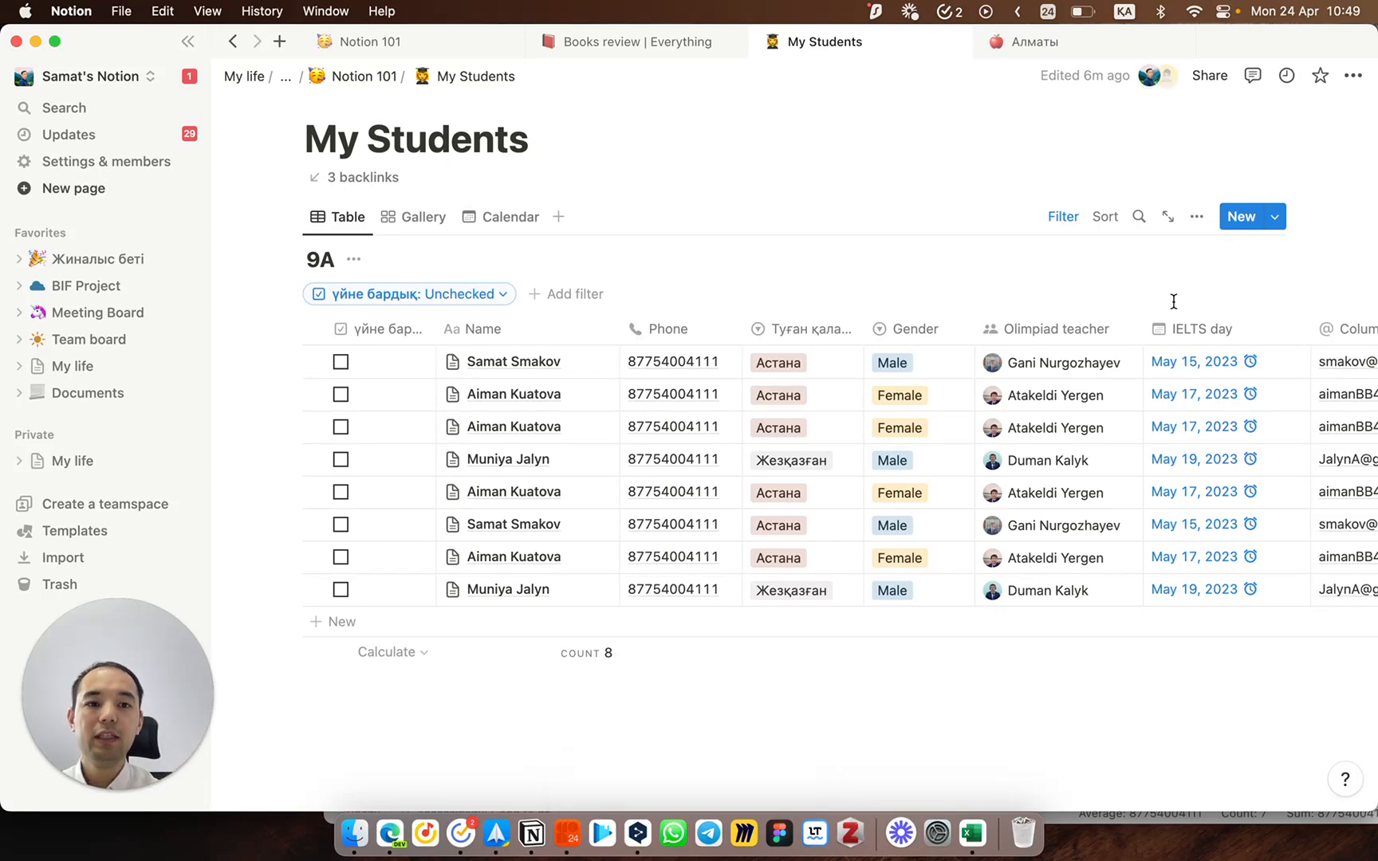
# Step: Clear the үйне бардық filter's value to list all rows, and reapply Unchecked
pyautogui.click(493, 295)
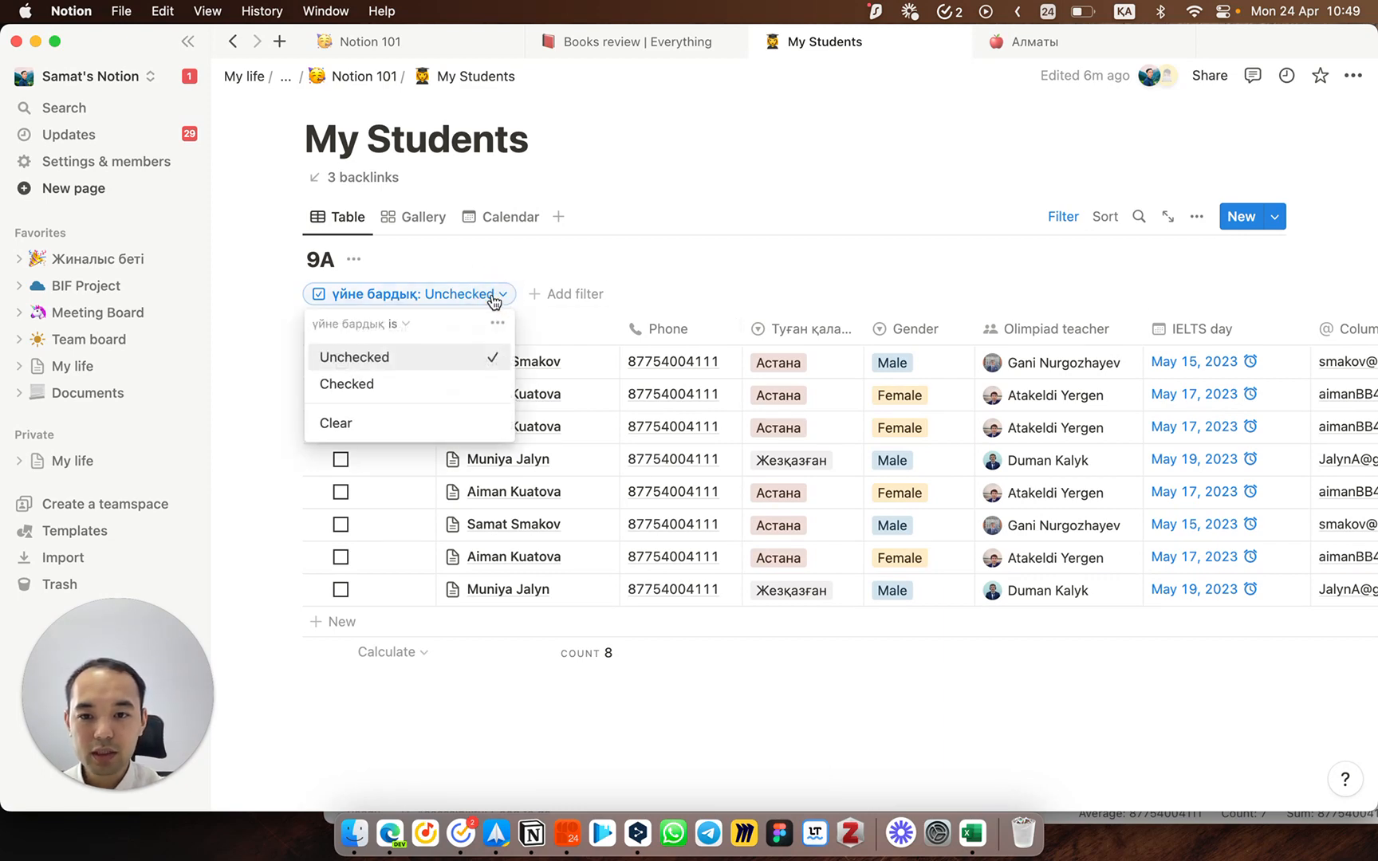
pyautogui.click(333, 429)
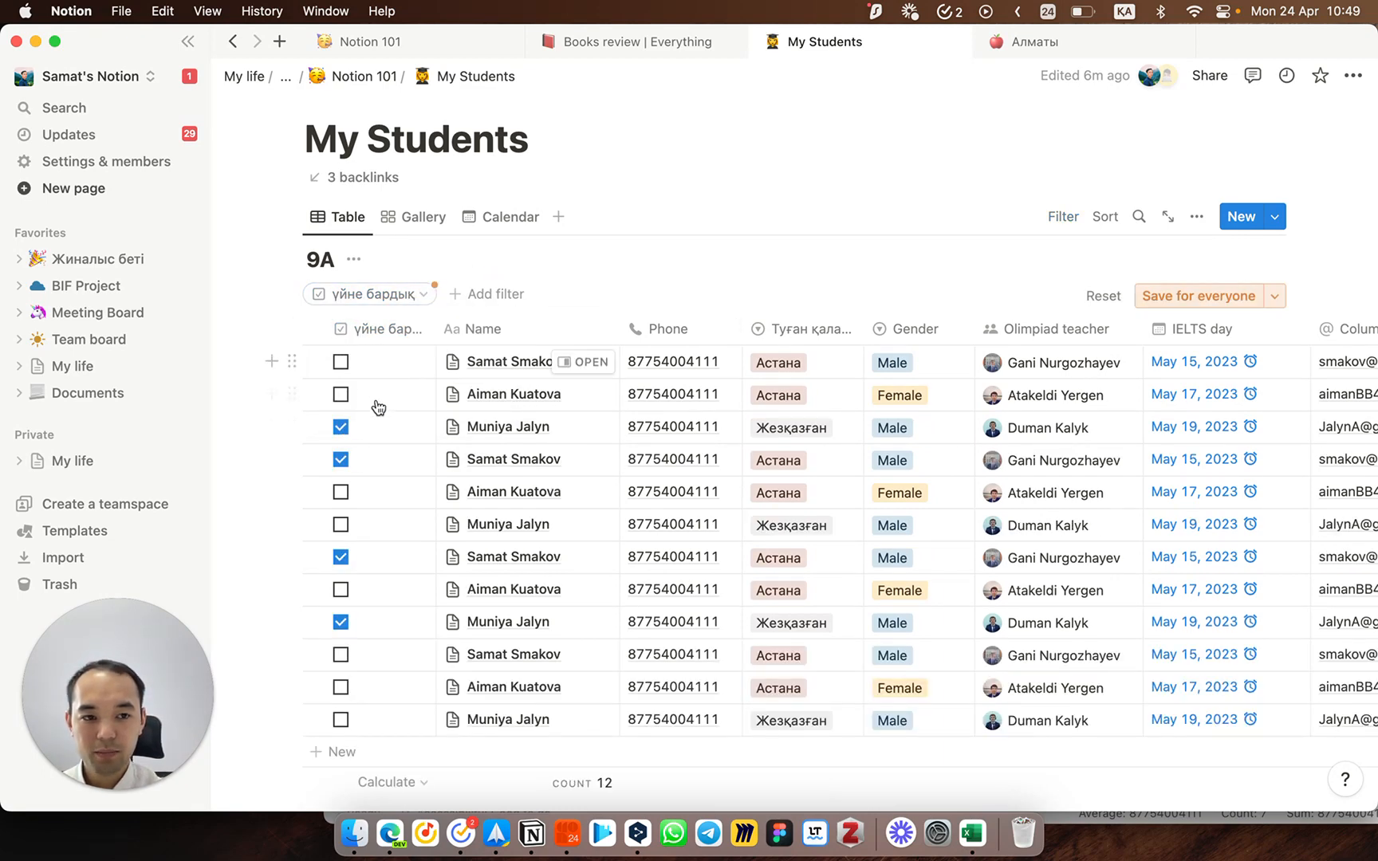
pyautogui.click(409, 294)
pyautogui.click(341, 358)
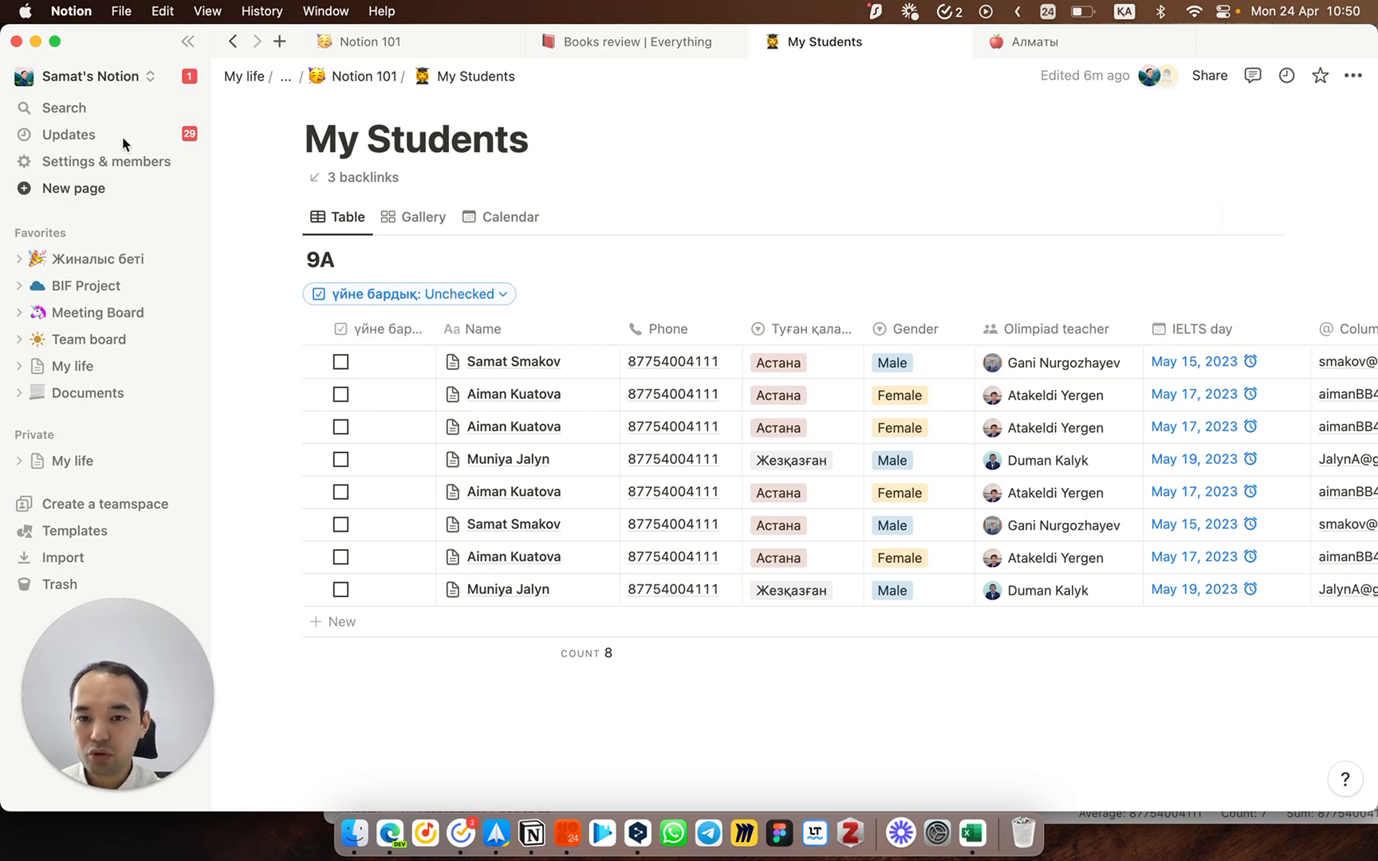
pyautogui.click(68, 106)
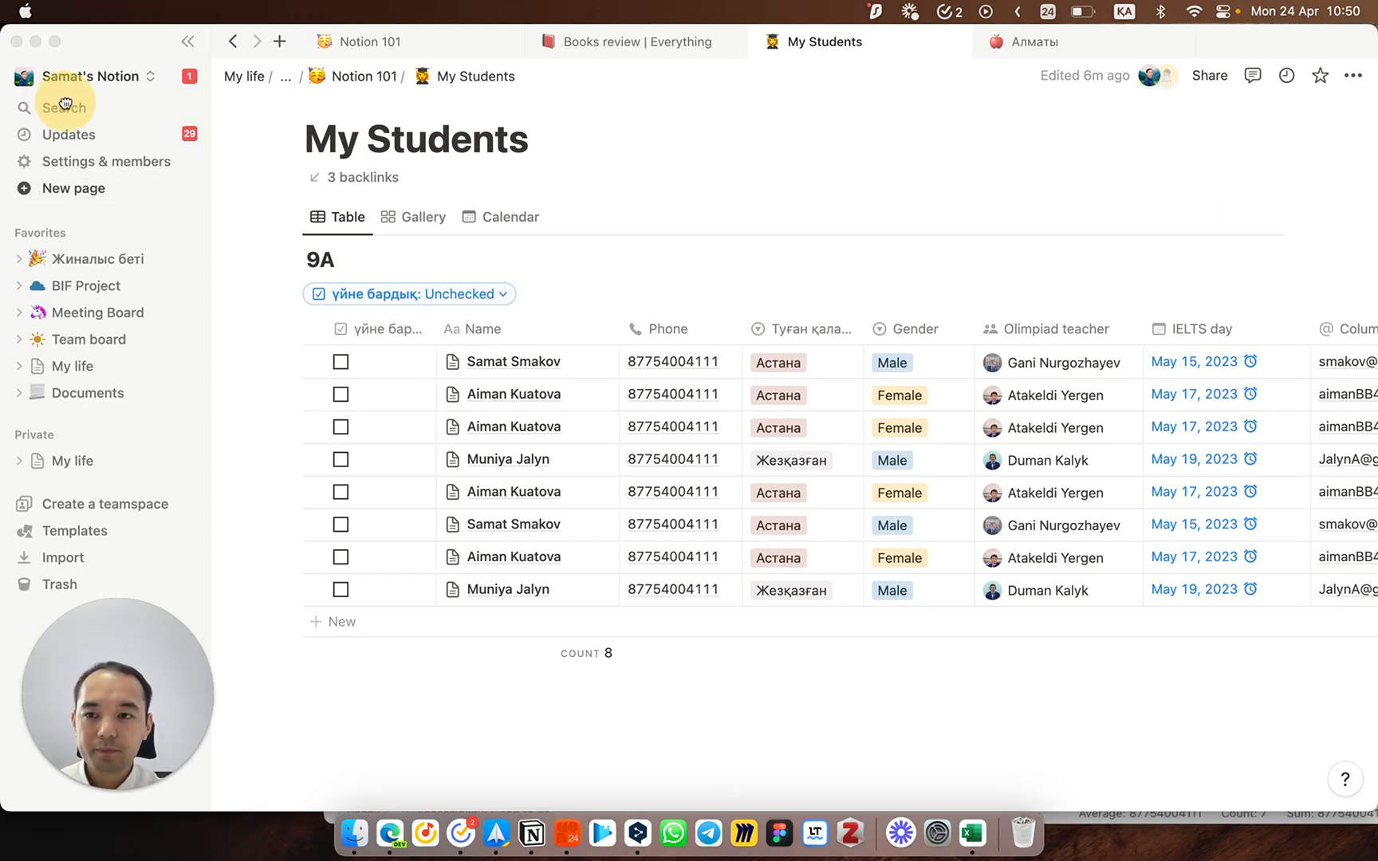
# Step: Delete the үйне бардық filter, save the change for everyone and hide the filter bar
pyautogui.click(481, 294)
pyautogui.click(478, 293)
pyautogui.click(478, 293)
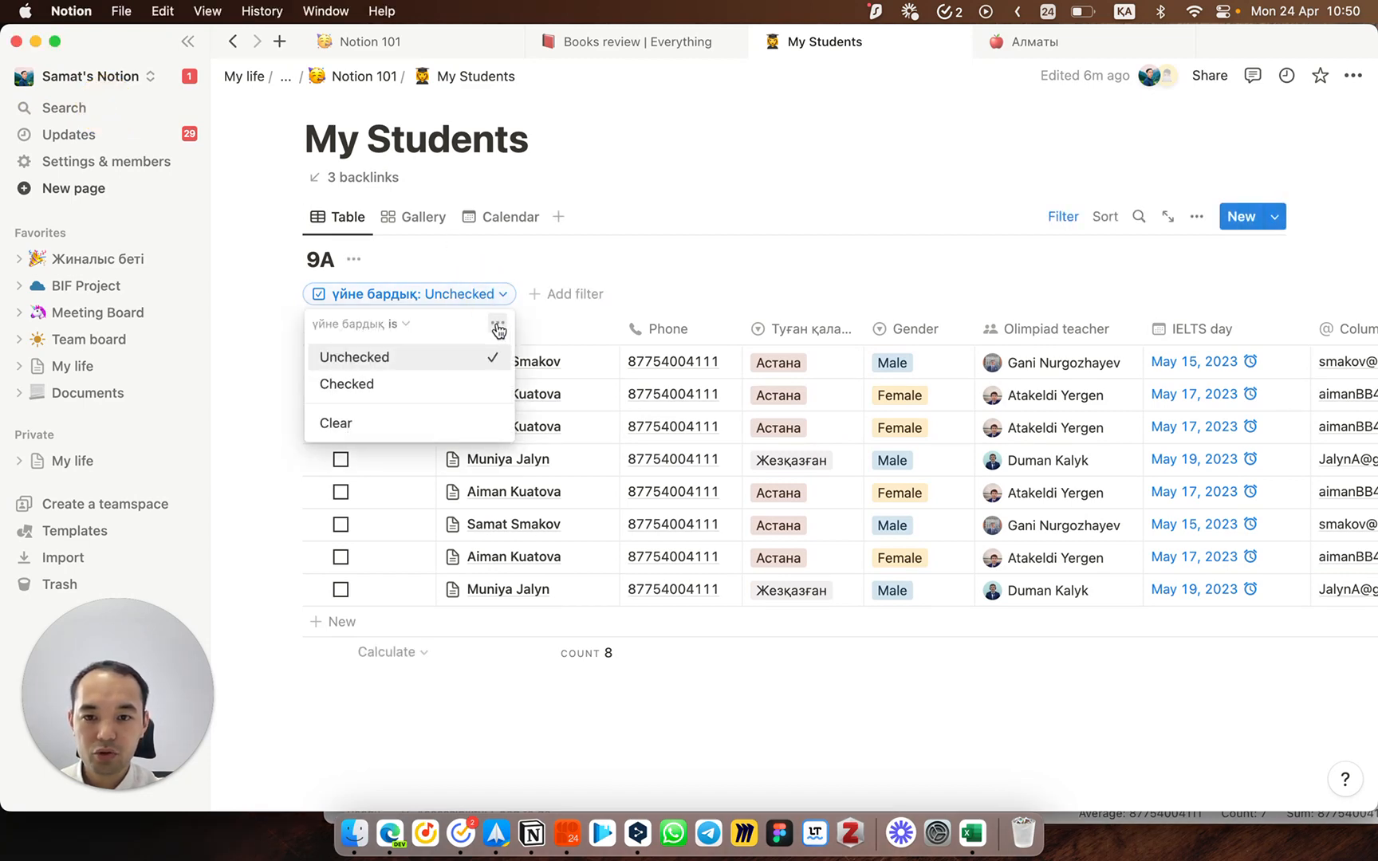
pyautogui.click(496, 327)
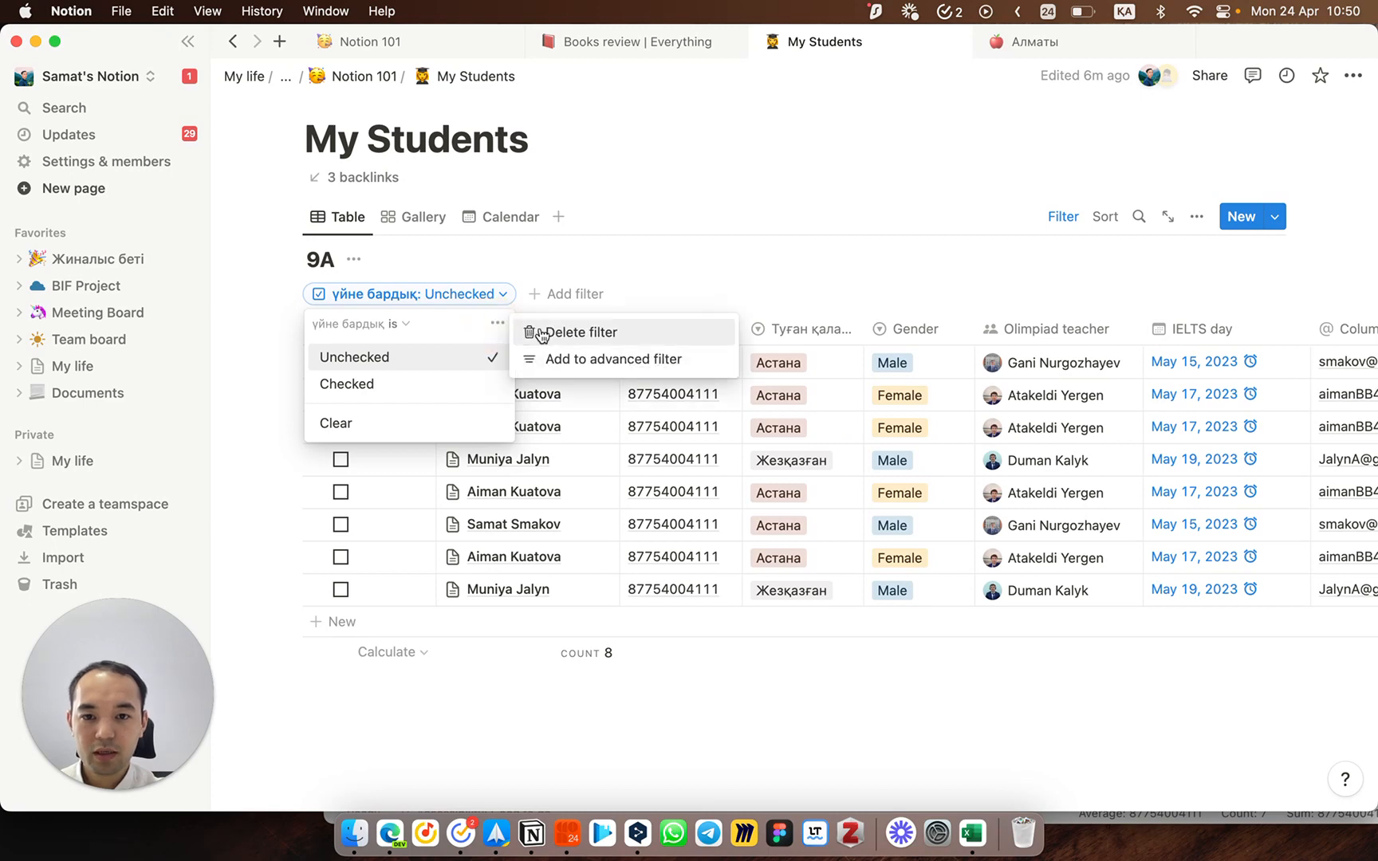
pyautogui.click(532, 330)
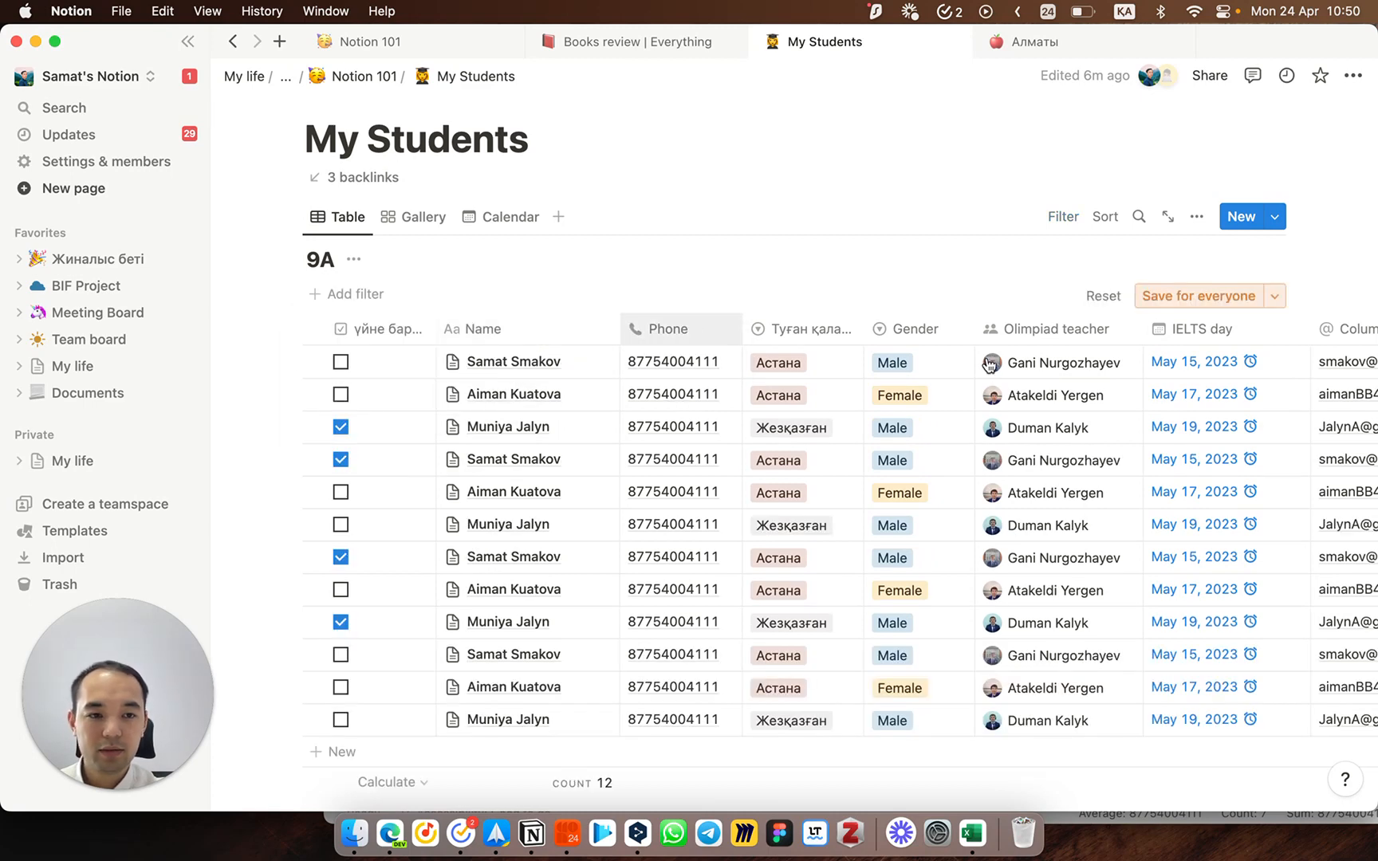
pyautogui.click(1221, 298)
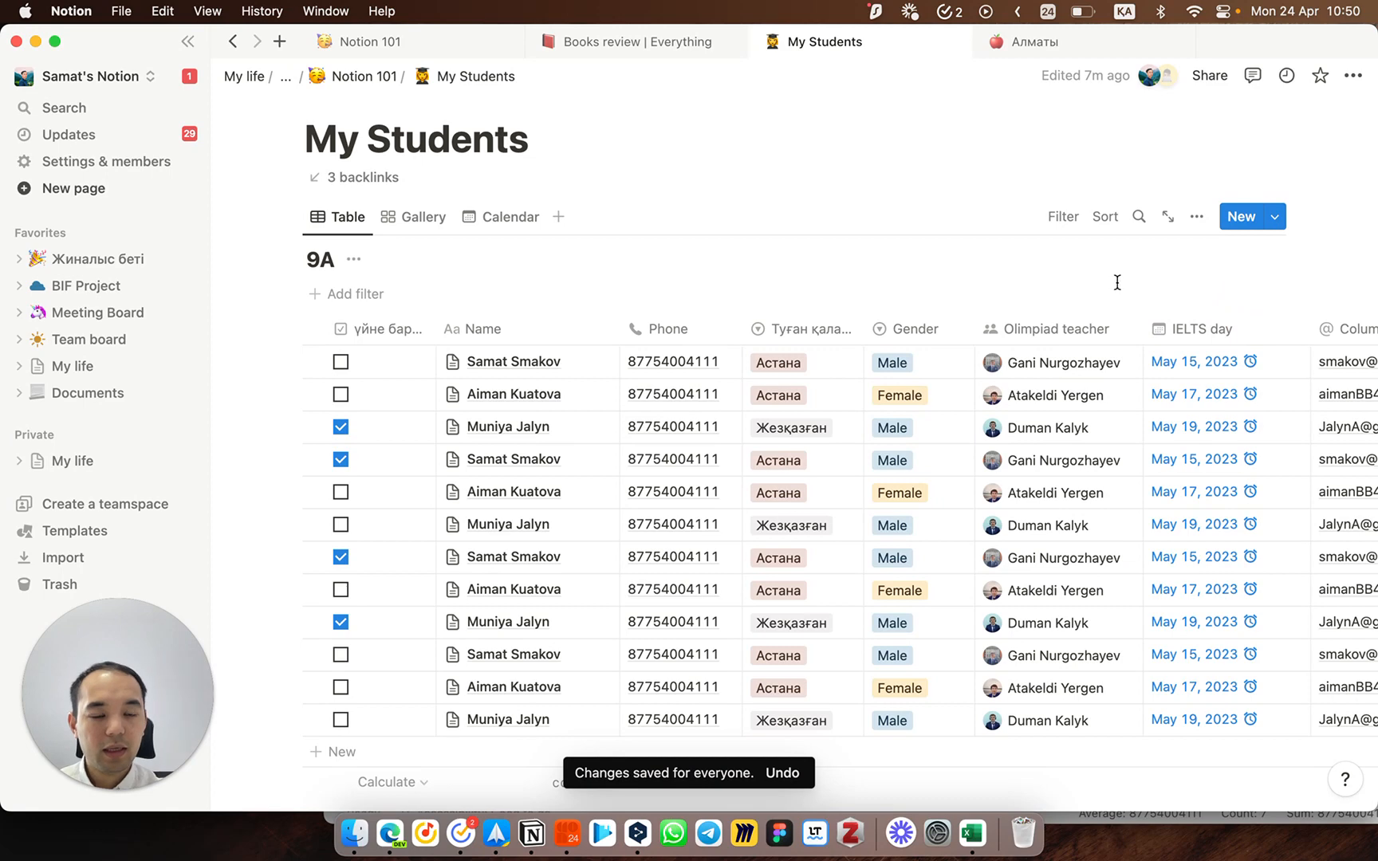
pyautogui.click(1066, 217)
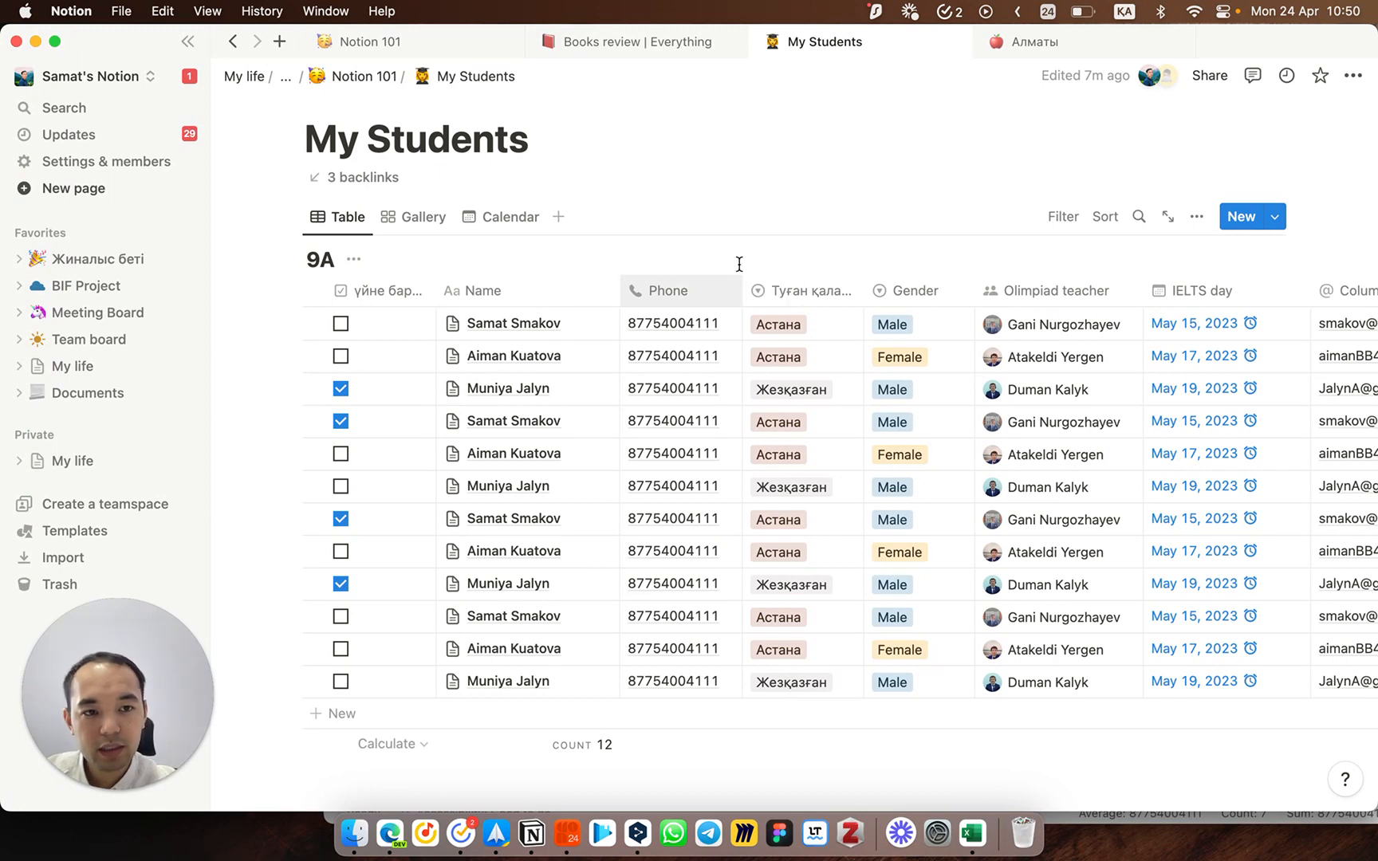
# Step: Sort the student table by Gender in ascending and descending order, and remove that sort again
pyautogui.click(1105, 219)
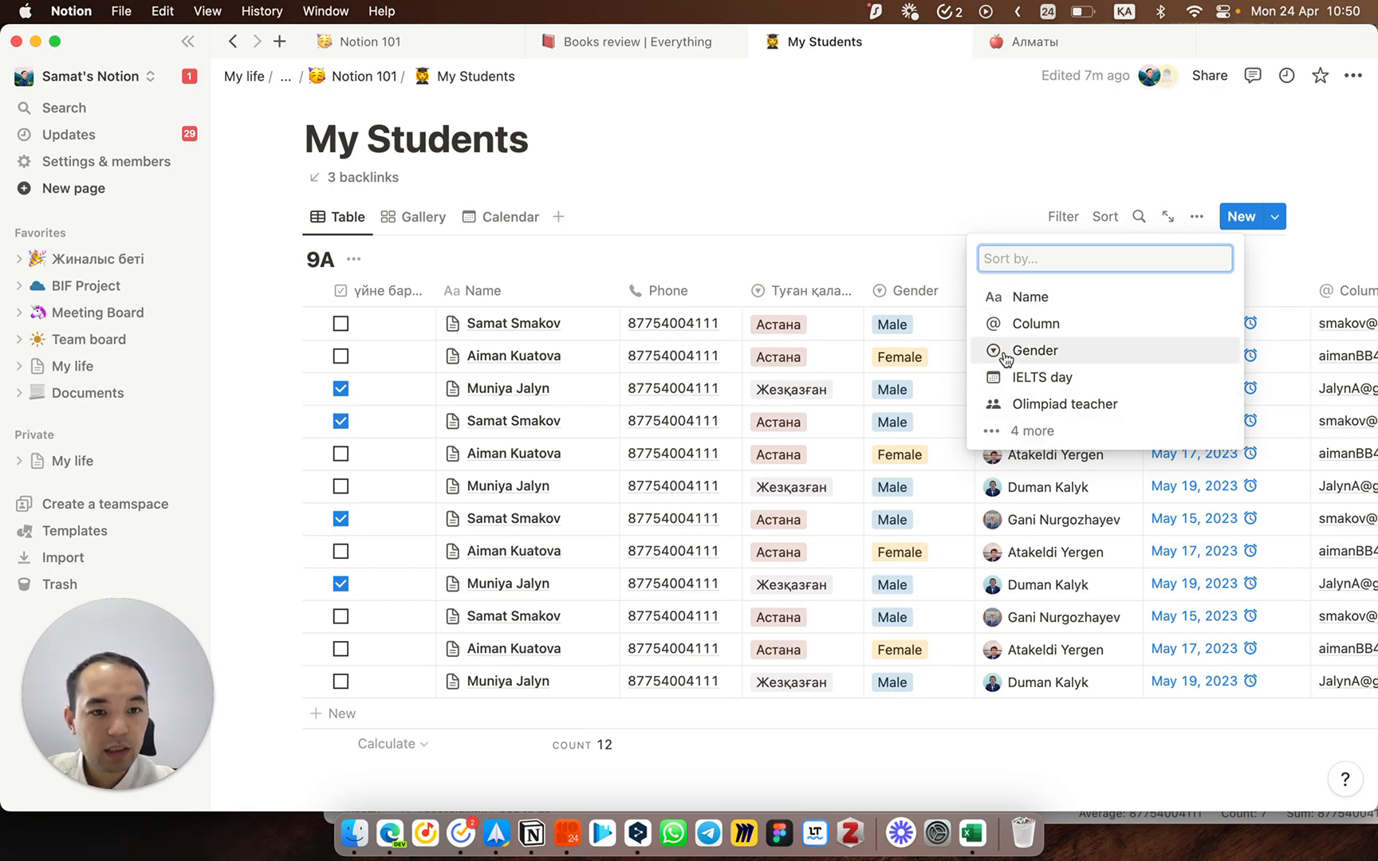
pyautogui.click(1006, 359)
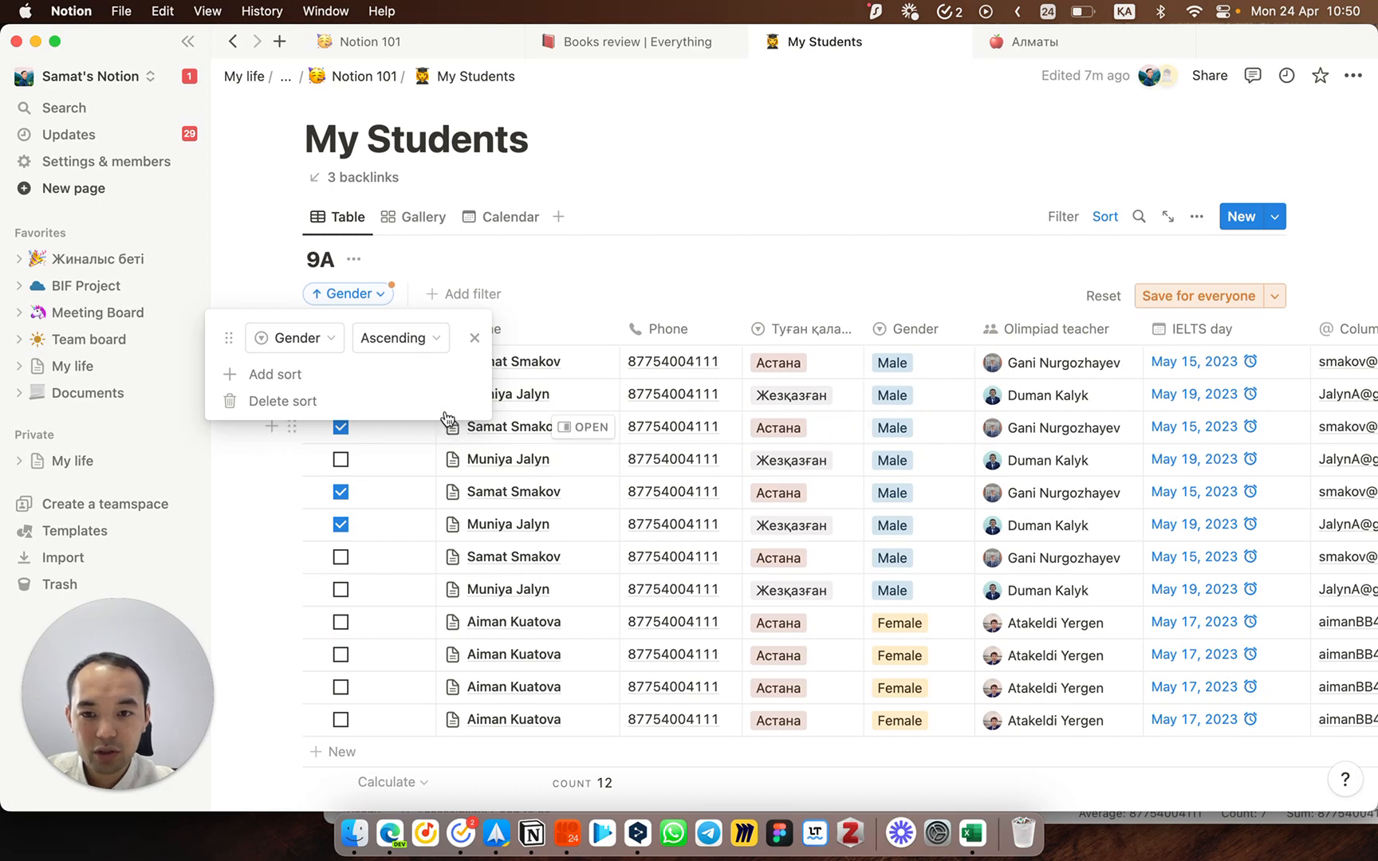
pyautogui.click(382, 338)
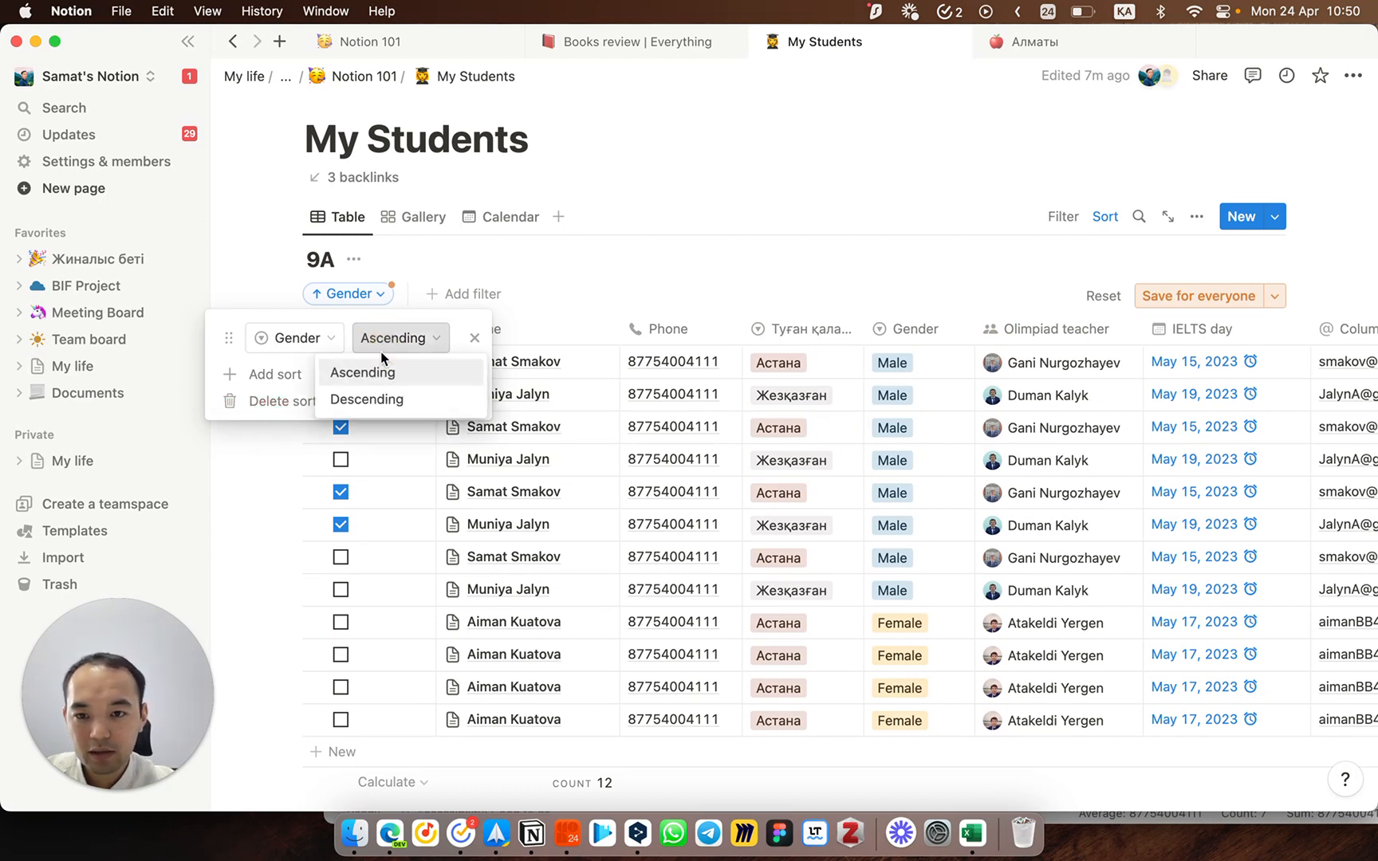
pyautogui.click(375, 399)
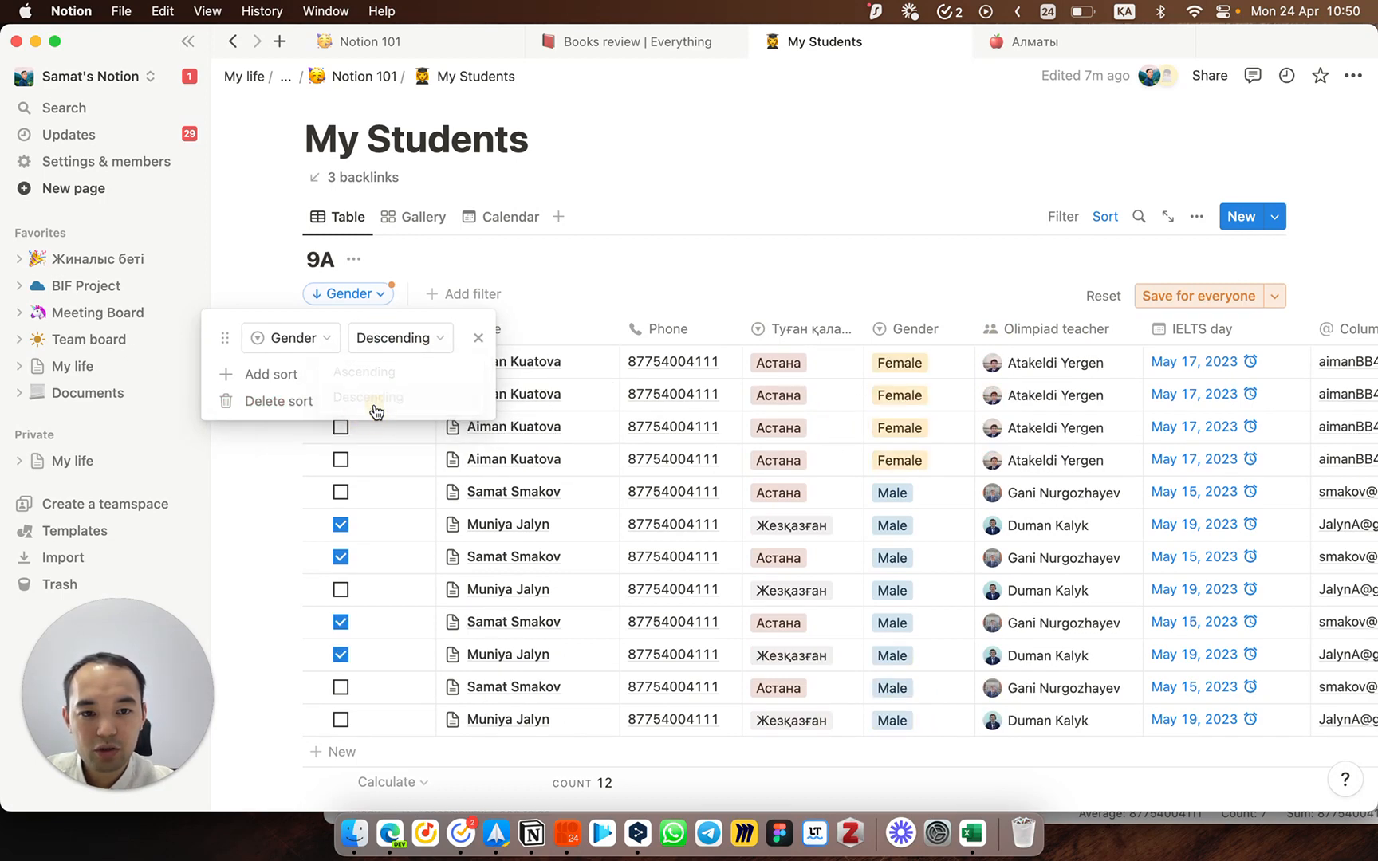
pyautogui.click(478, 338)
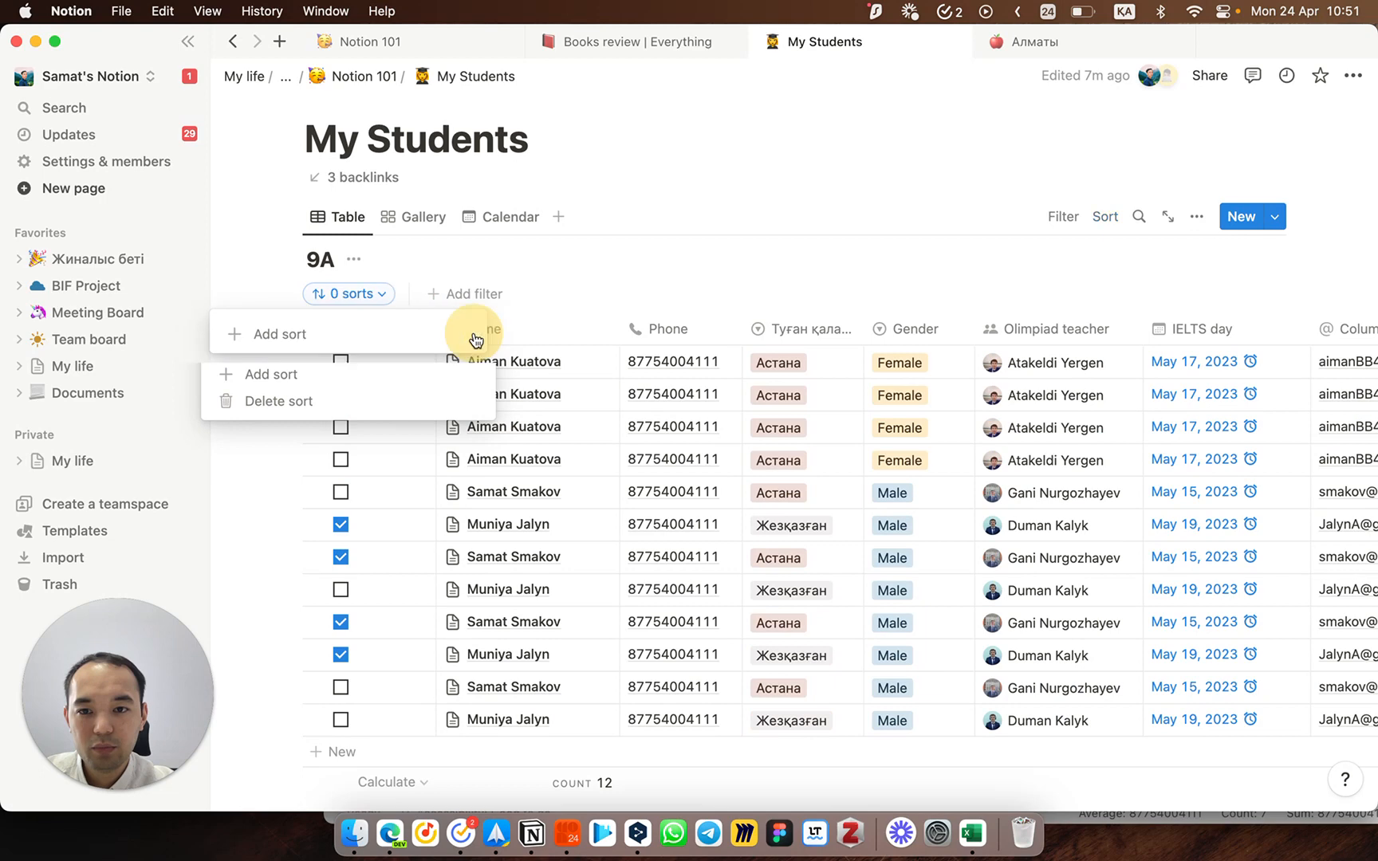
pyautogui.click(781, 215)
# Step: Sort the student table by IELTS day in ascending order and save the sort for everyone
pyautogui.click(1097, 224)
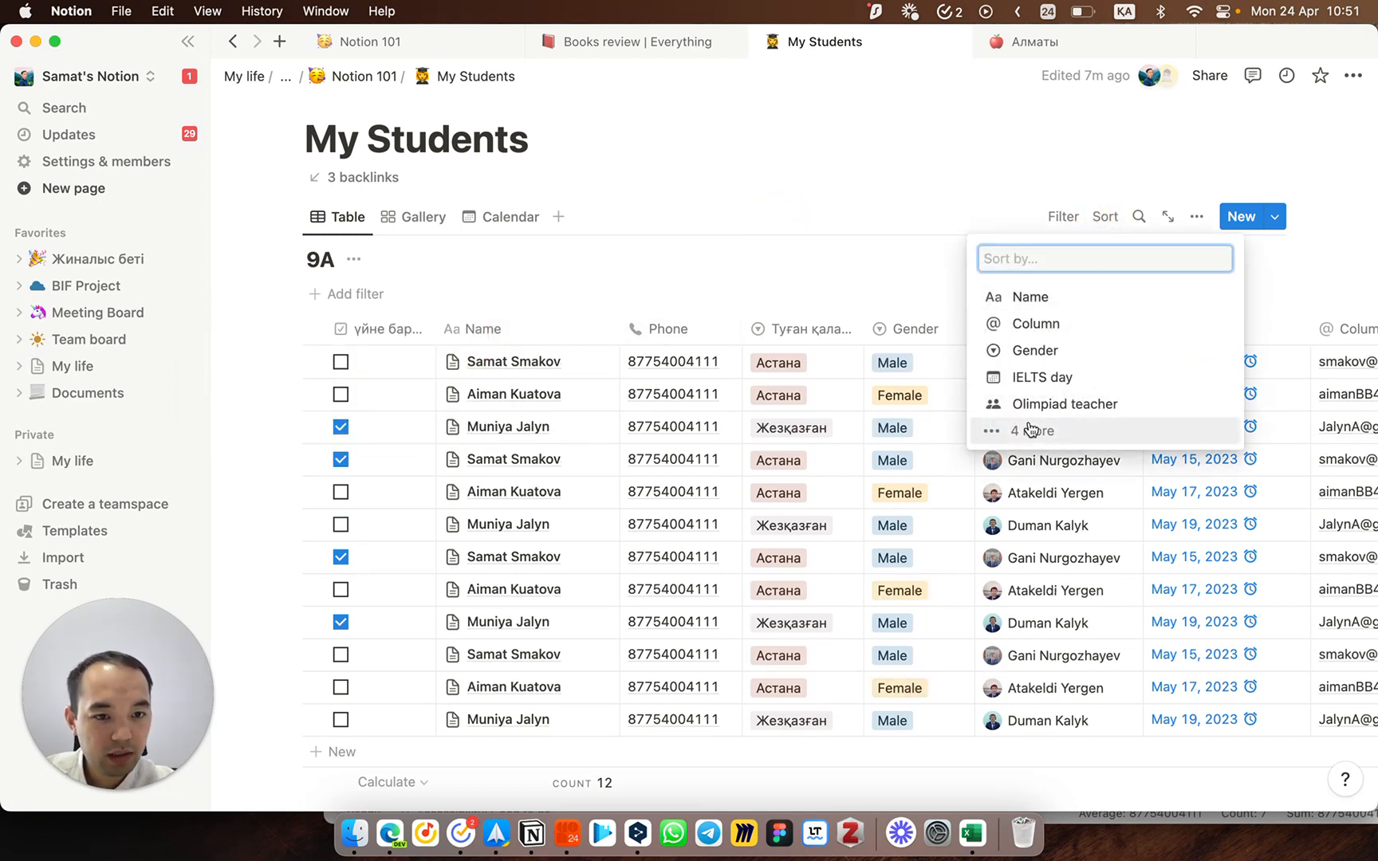
pyautogui.click(1036, 379)
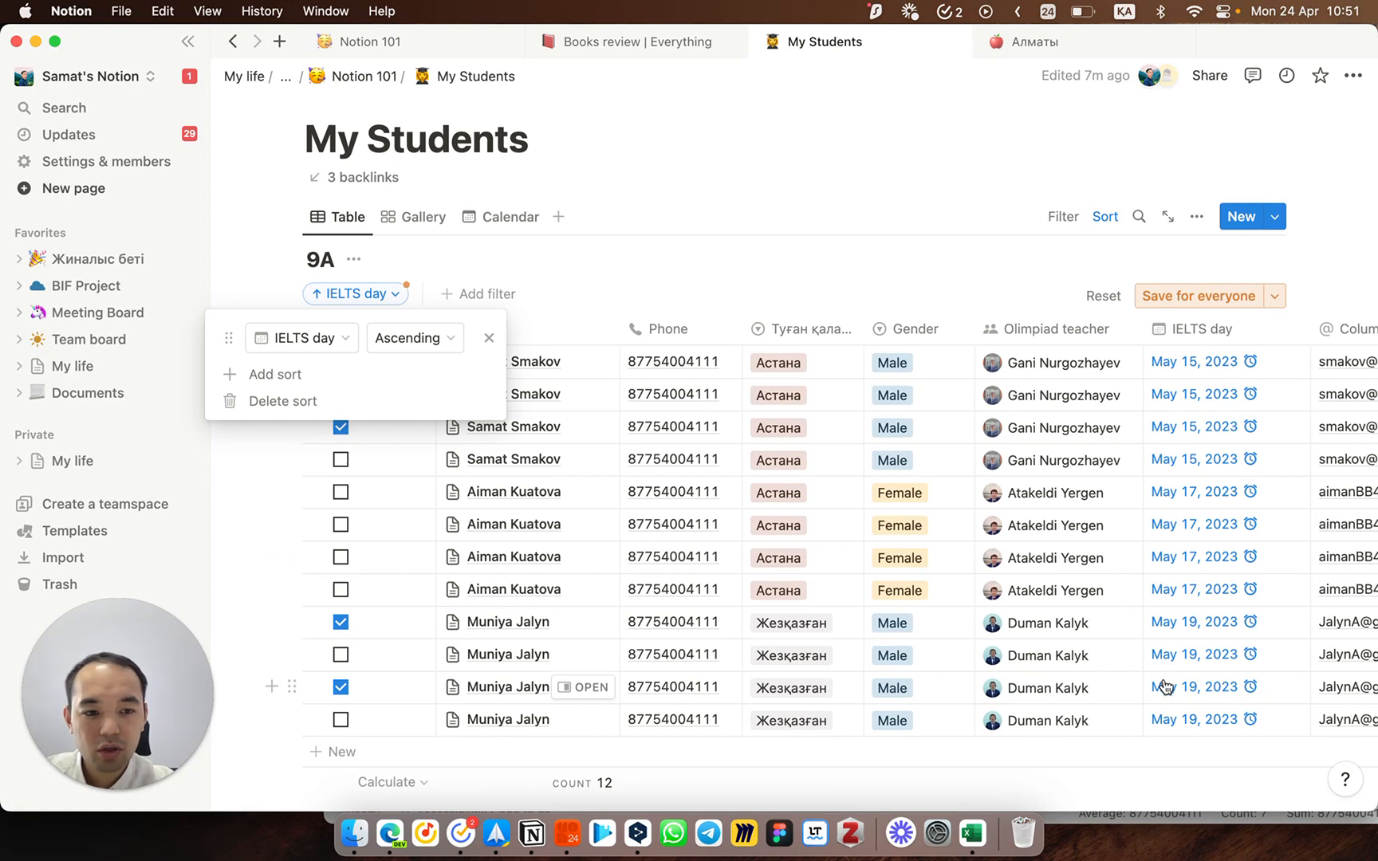
pyautogui.click(1178, 305)
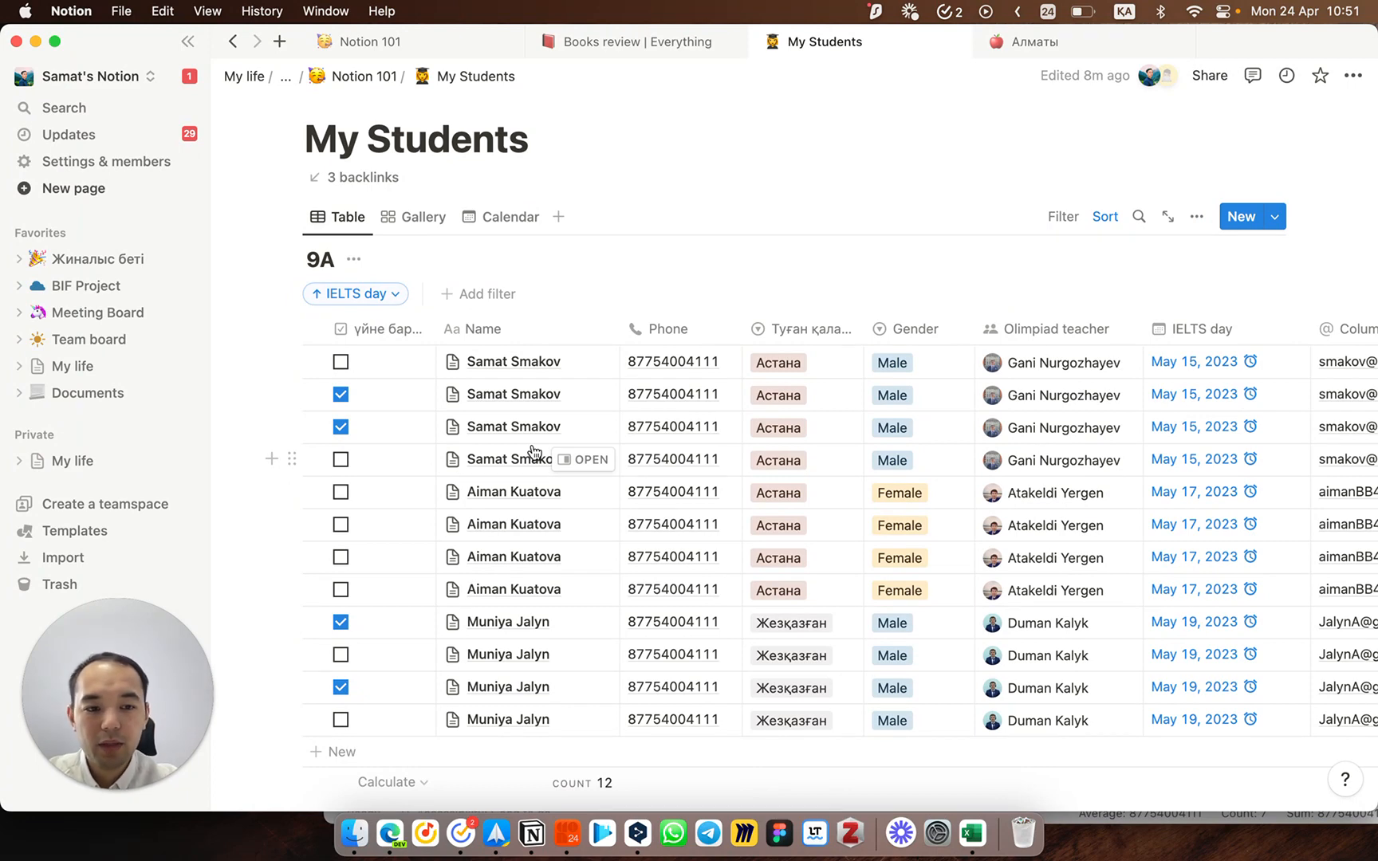
pyautogui.hscroll(10, 534, 452)
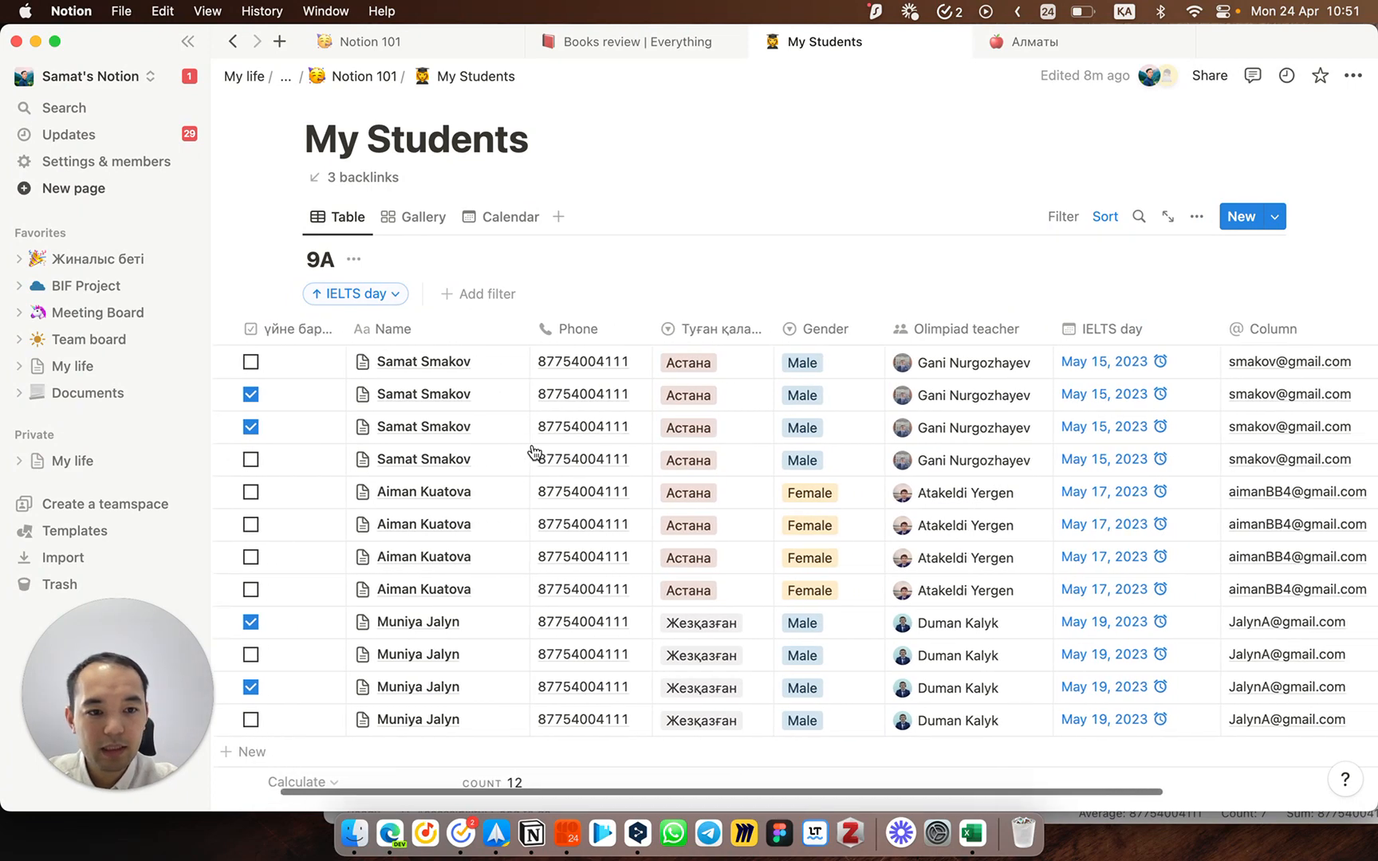
pyautogui.hscroll(-10, 522, 456)
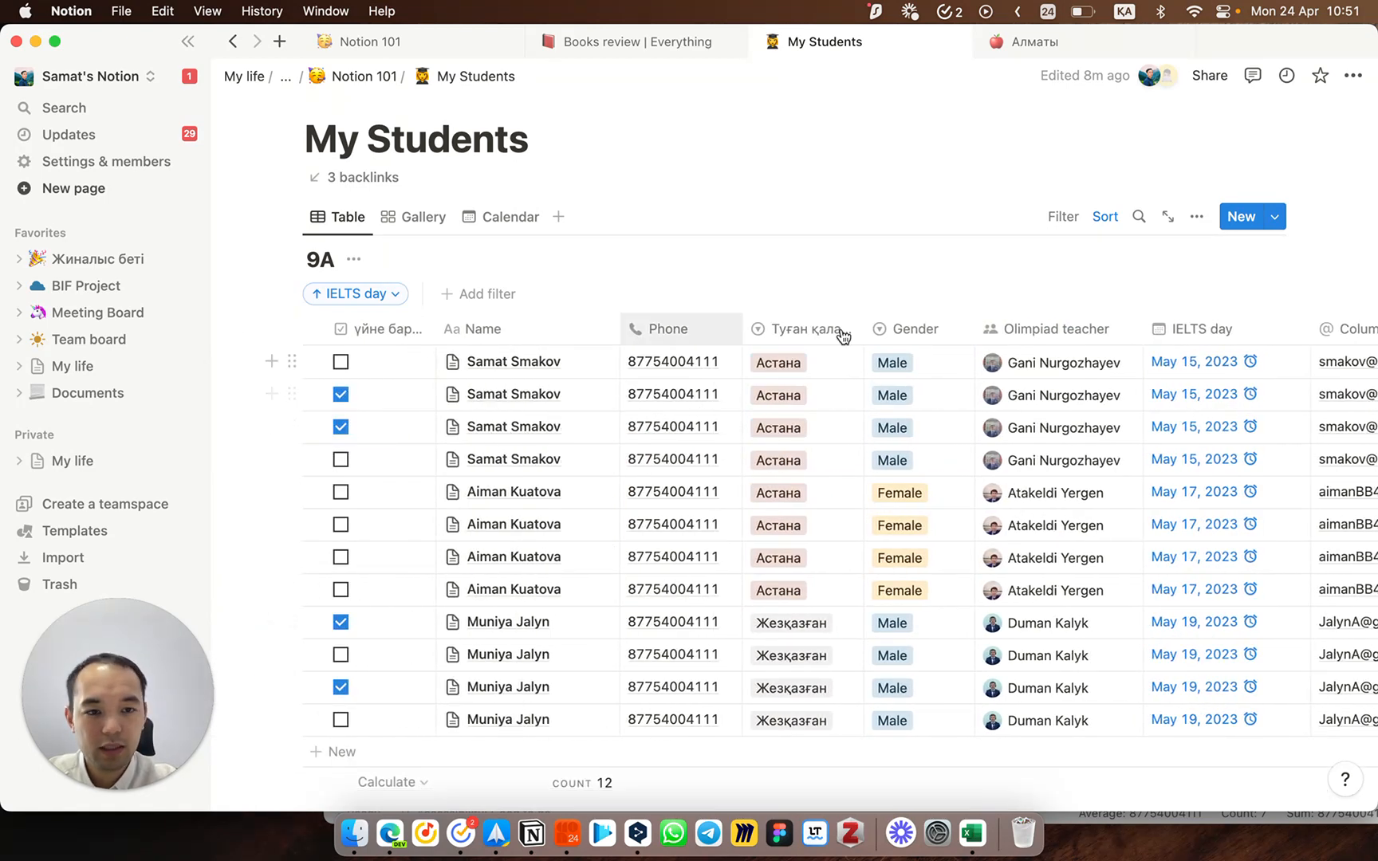
# Step: Add a new view to the 9A database and set its layout to Calendar
pyautogui.scroll(-2, 946, 457)
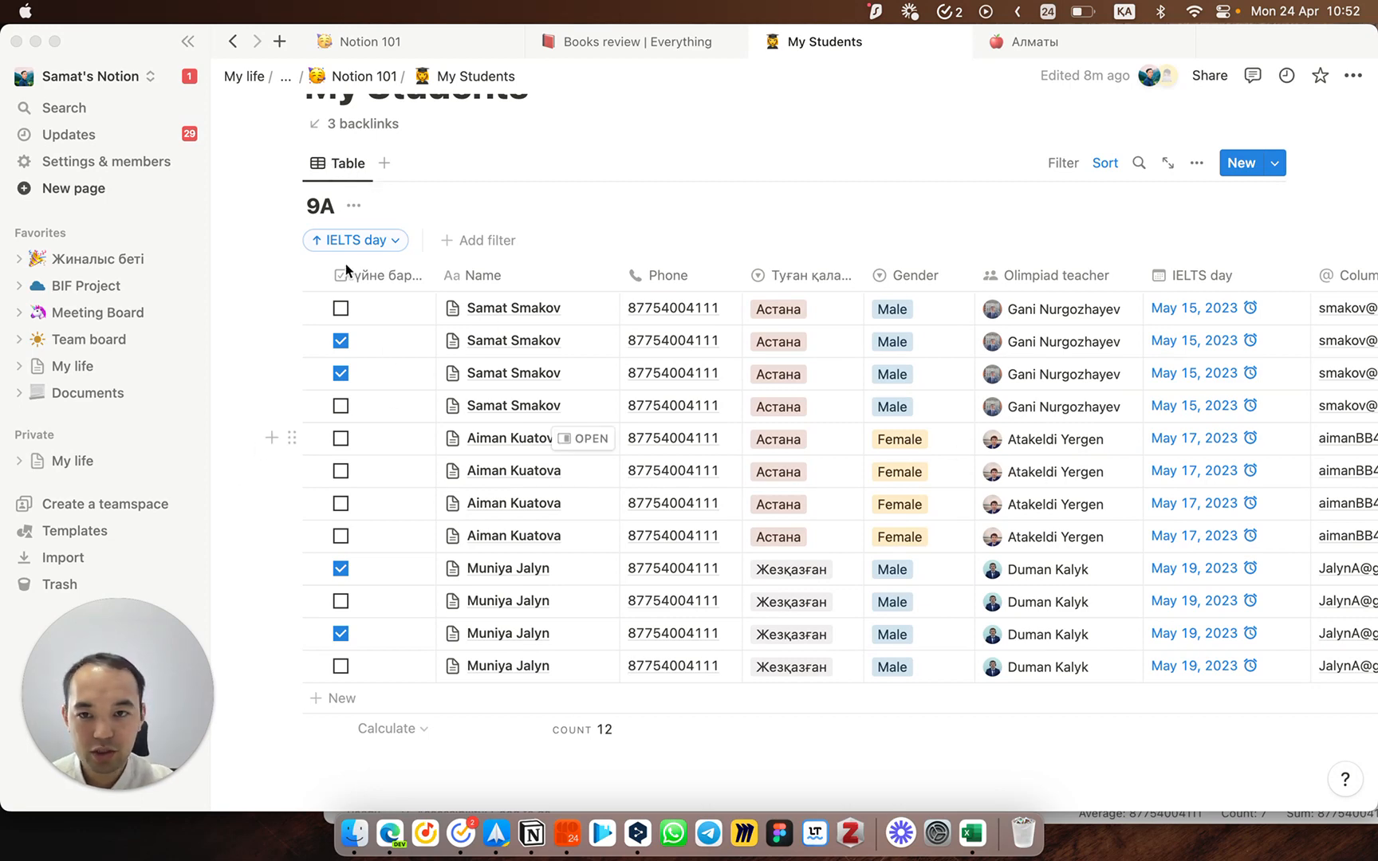
pyautogui.click(384, 163)
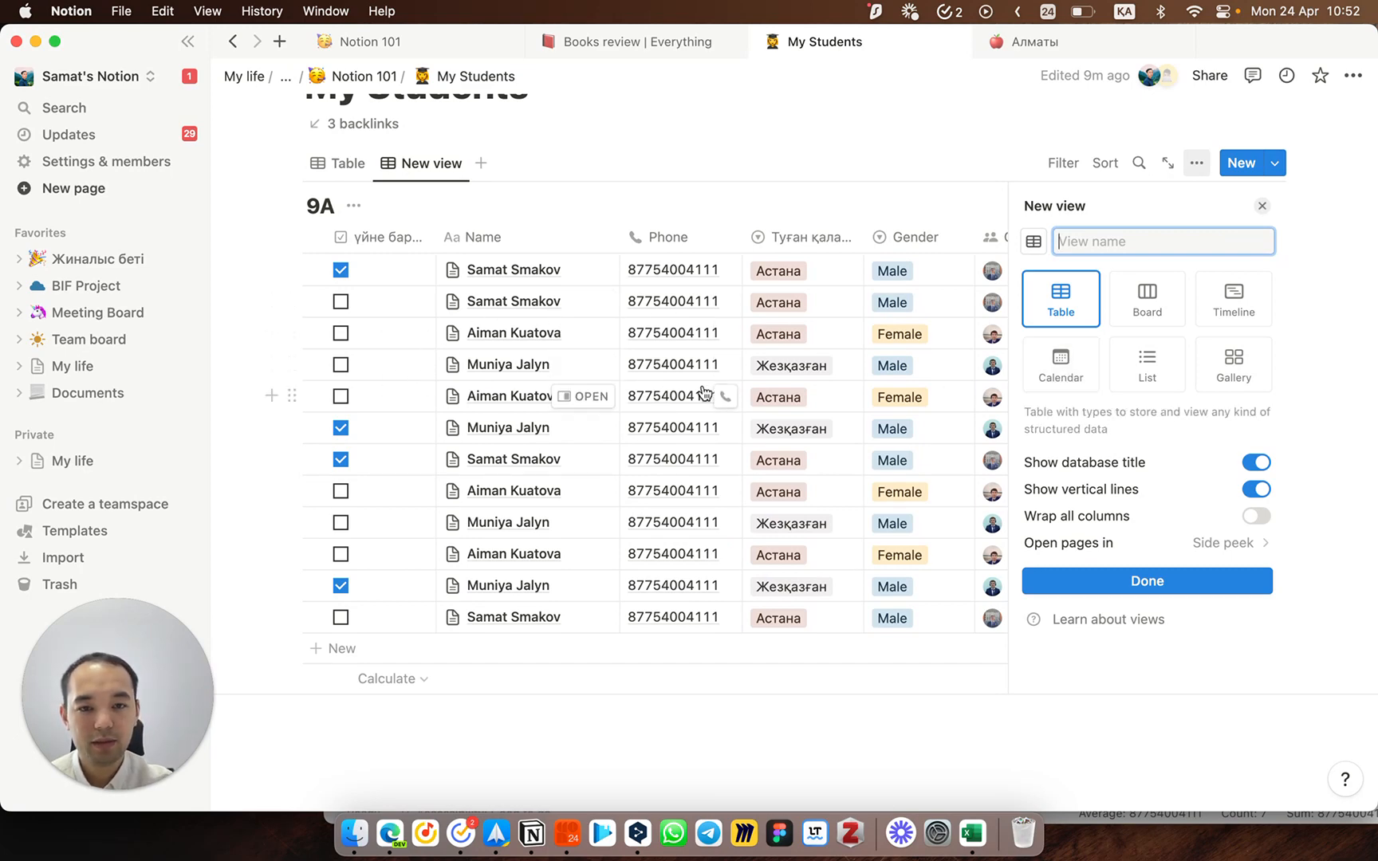
pyautogui.hscroll(10, 702, 390)
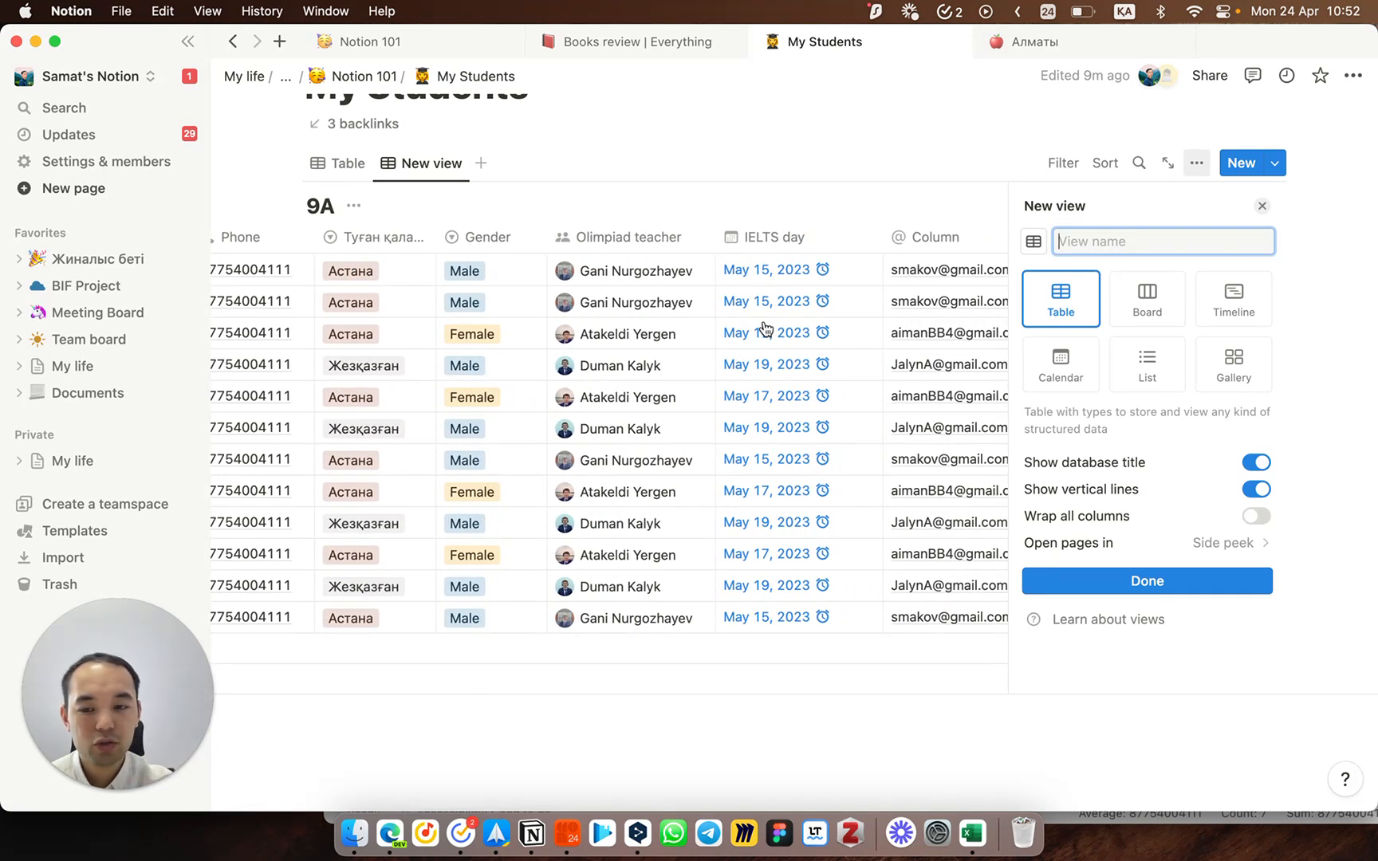
pyautogui.click(1069, 365)
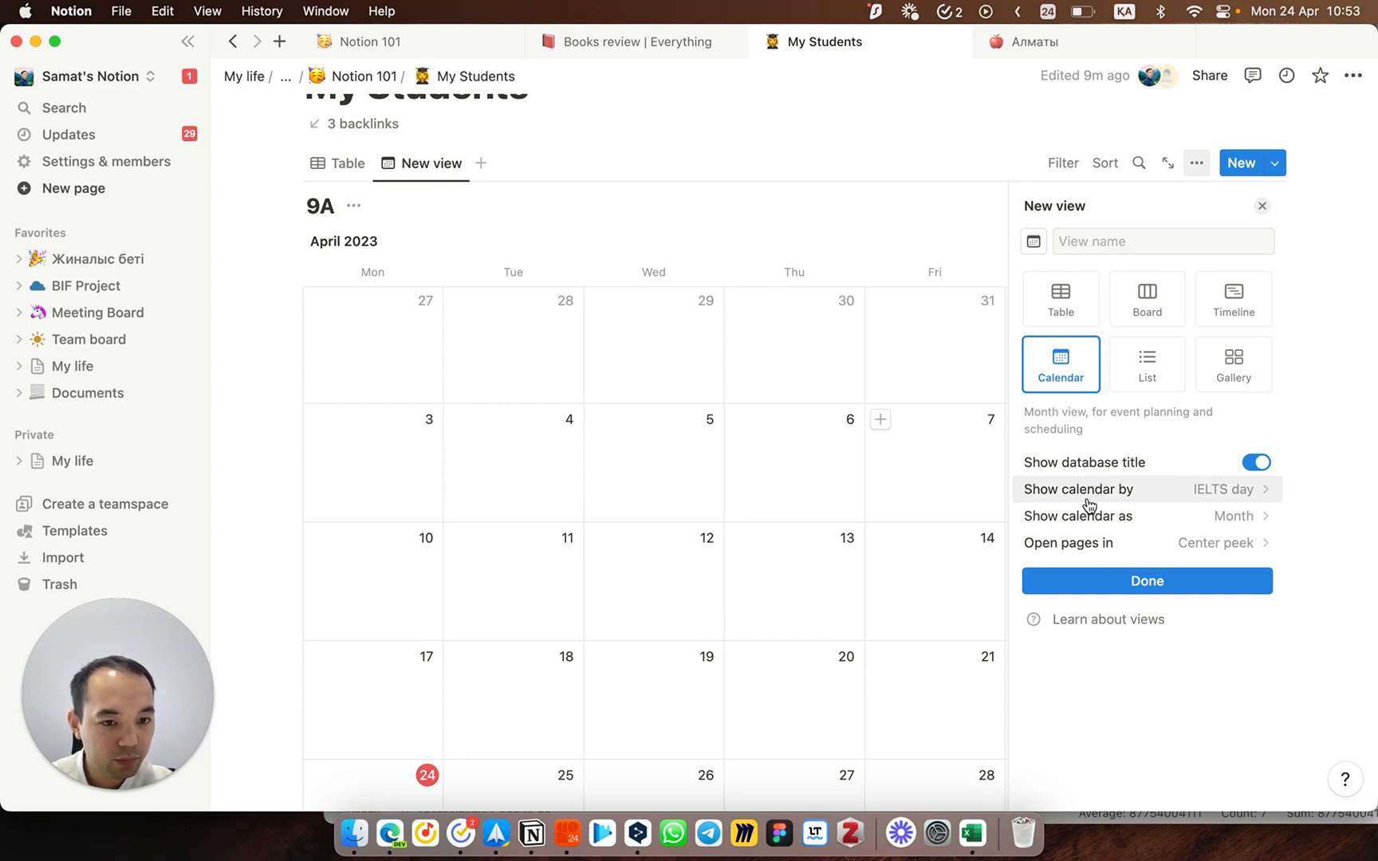
# Step: Set the calendar to show by IELTS day and as Month, and check the options for how pages open
pyautogui.click(1210, 495)
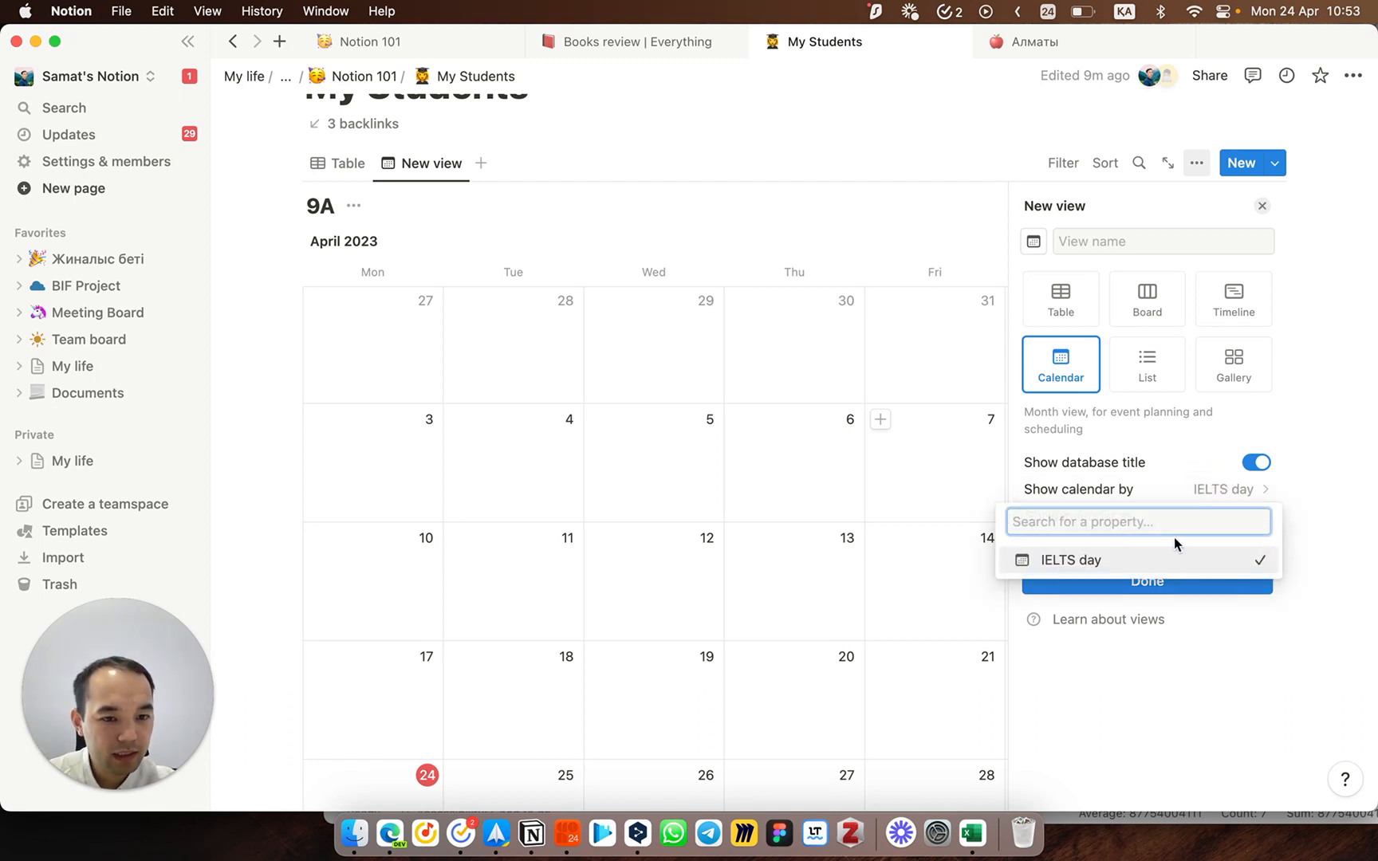
pyautogui.click(1129, 567)
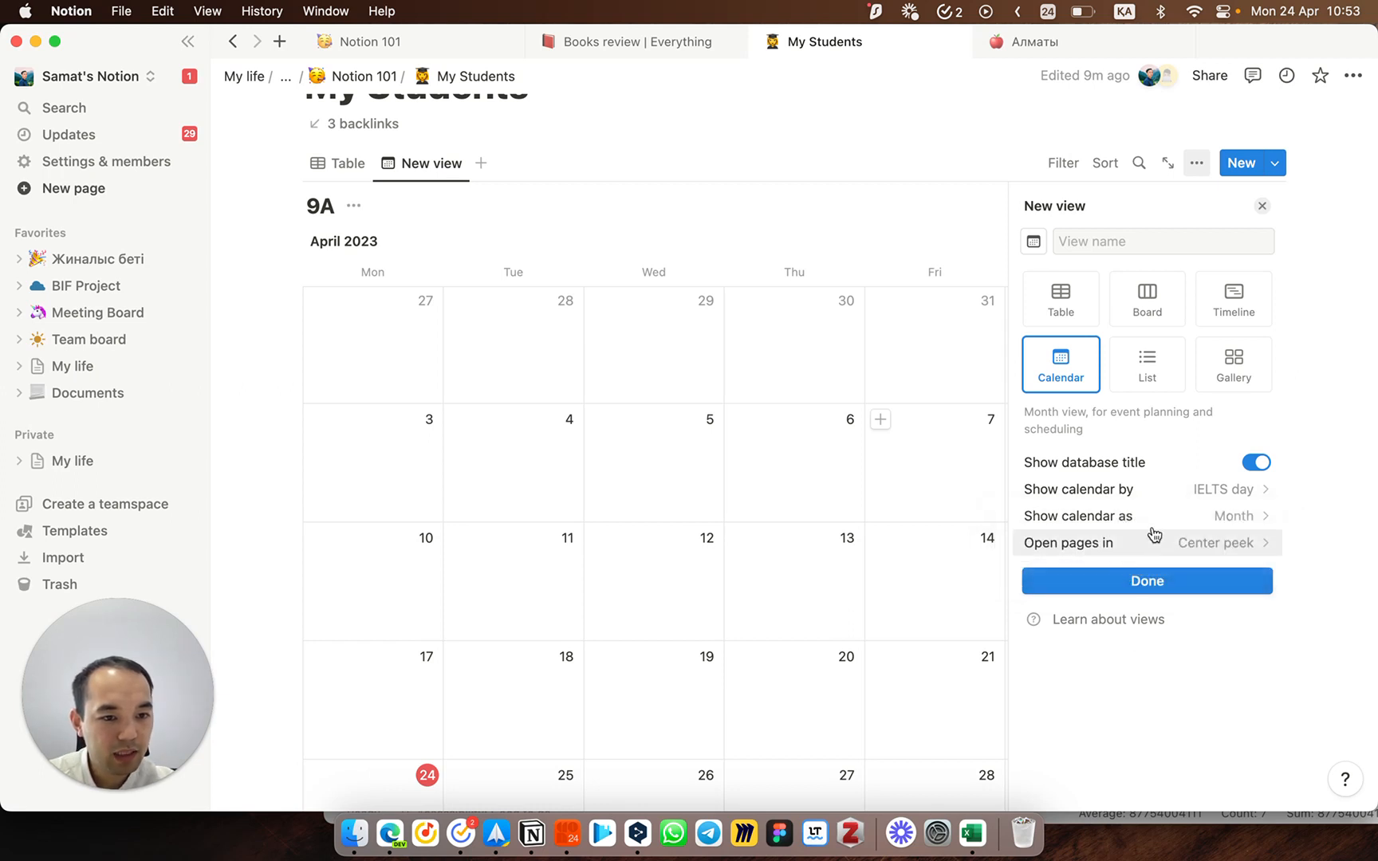
pyautogui.click(1154, 525)
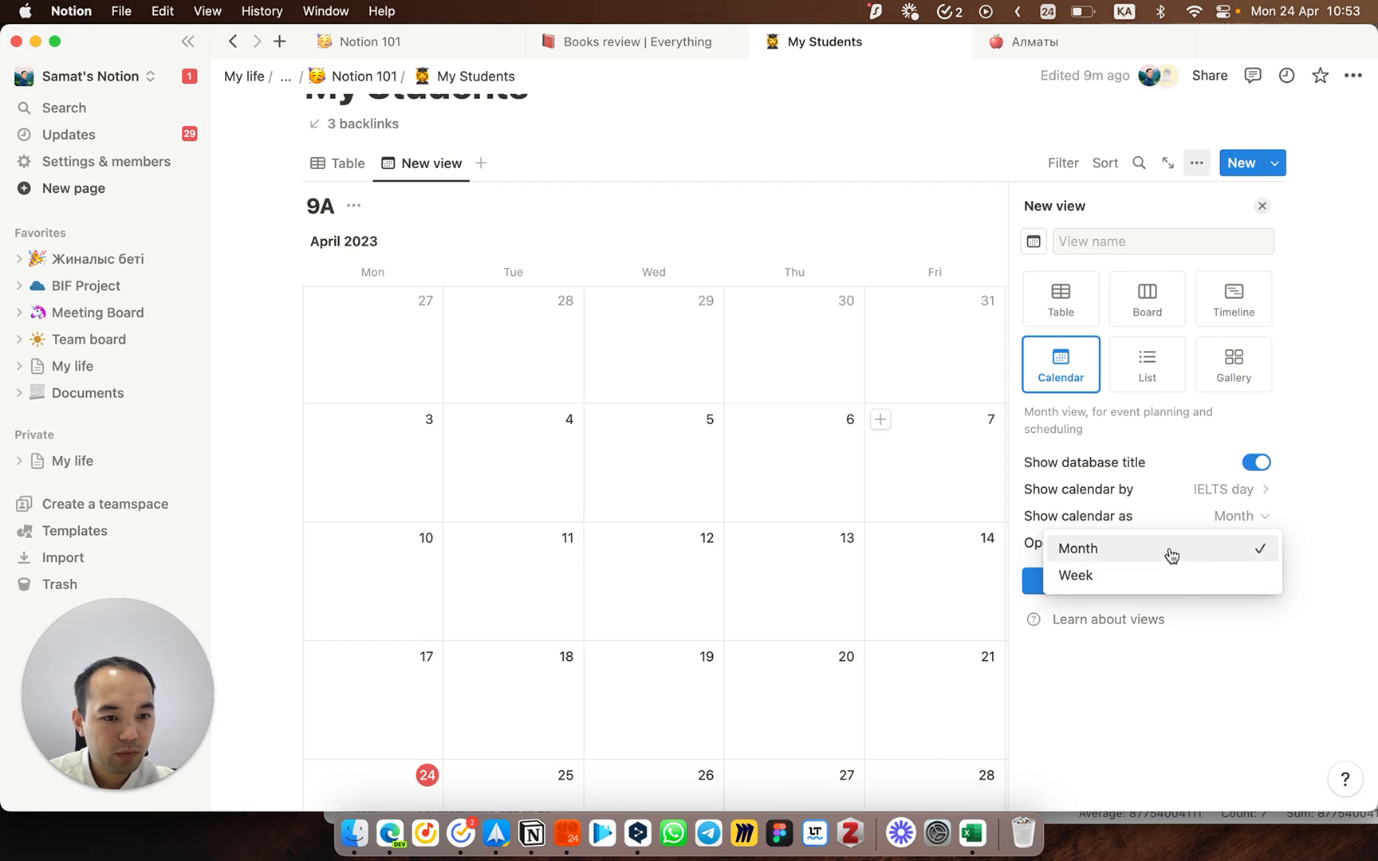
pyautogui.click(1170, 552)
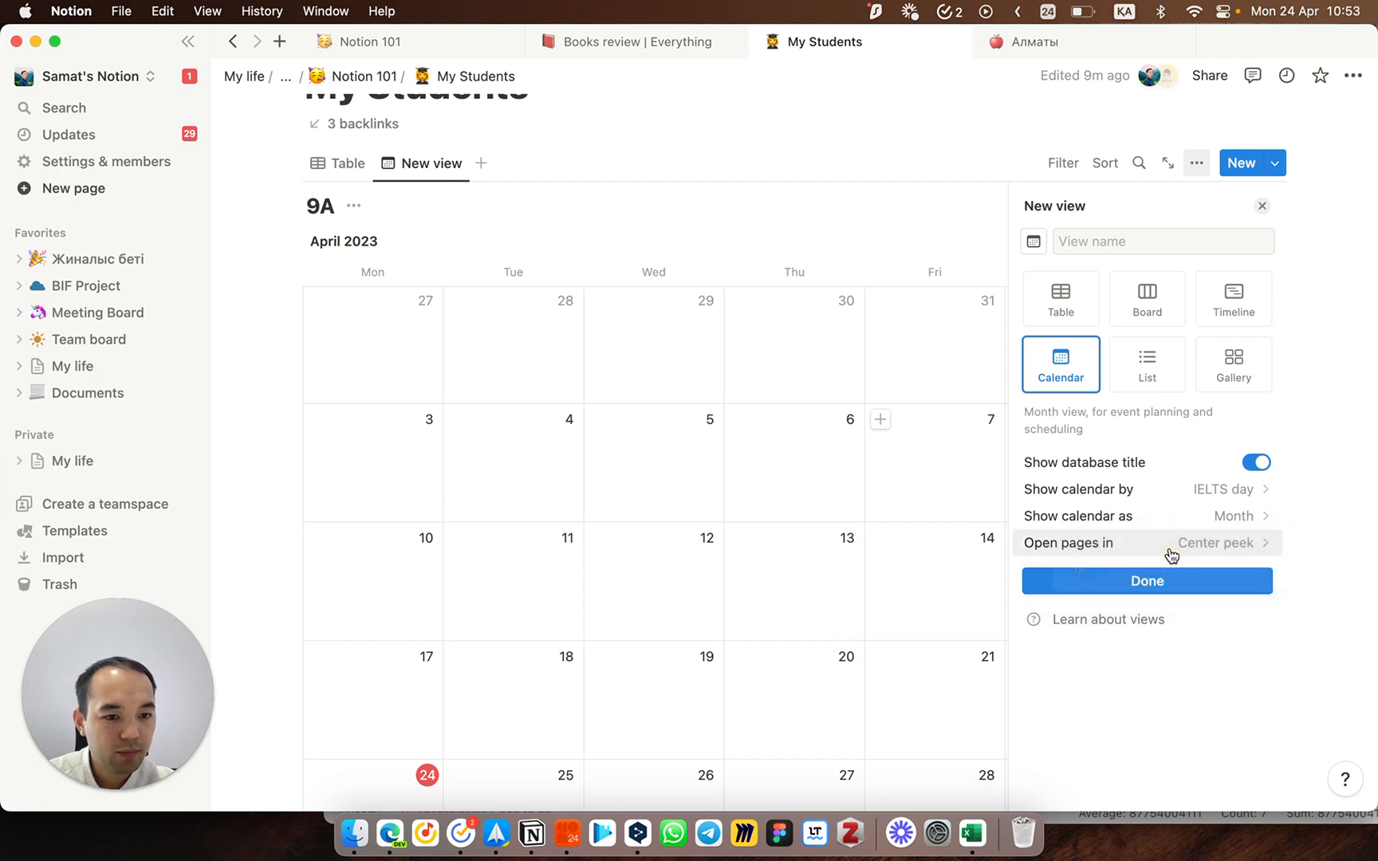
pyautogui.click(1100, 548)
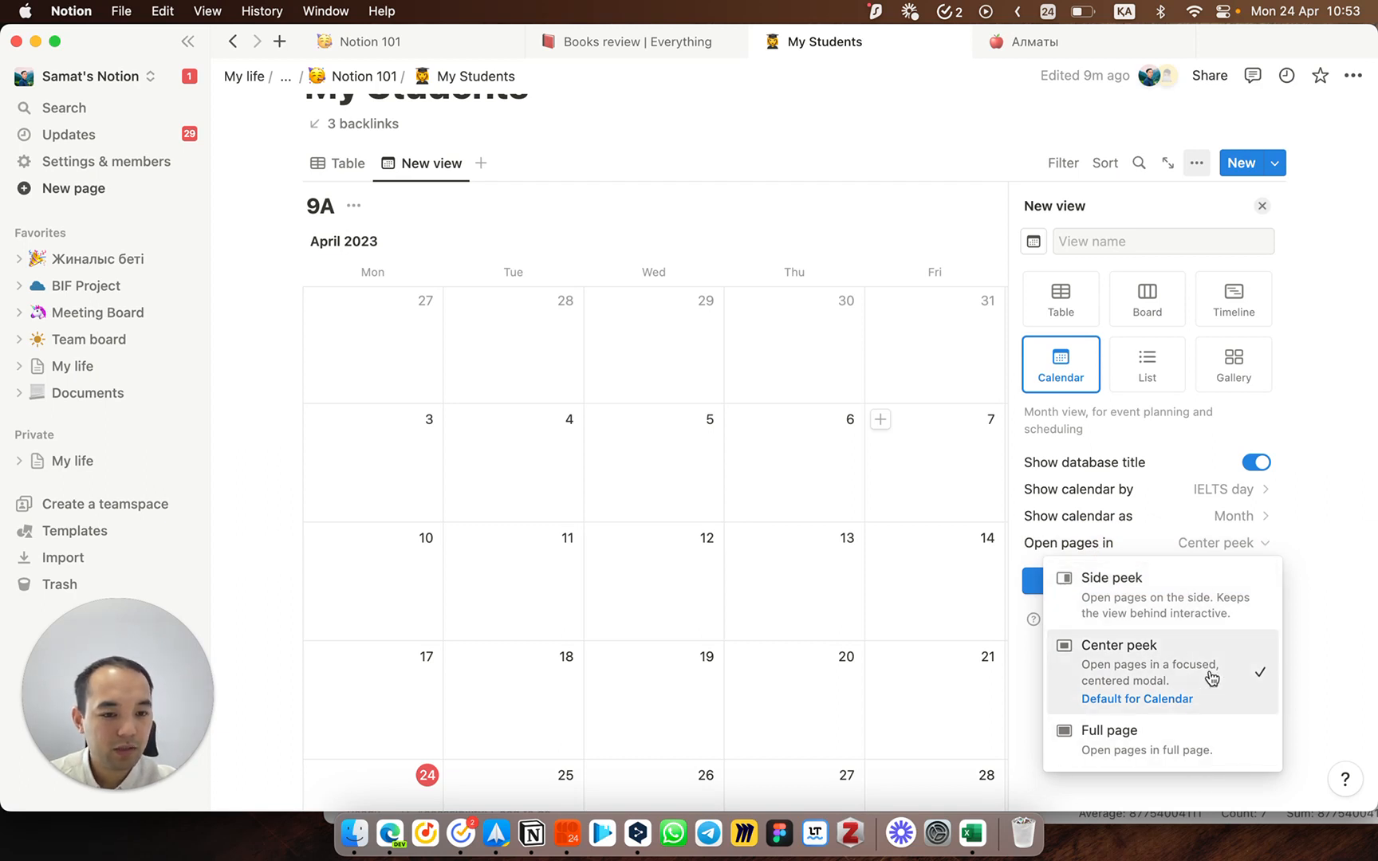
pyautogui.click(1114, 520)
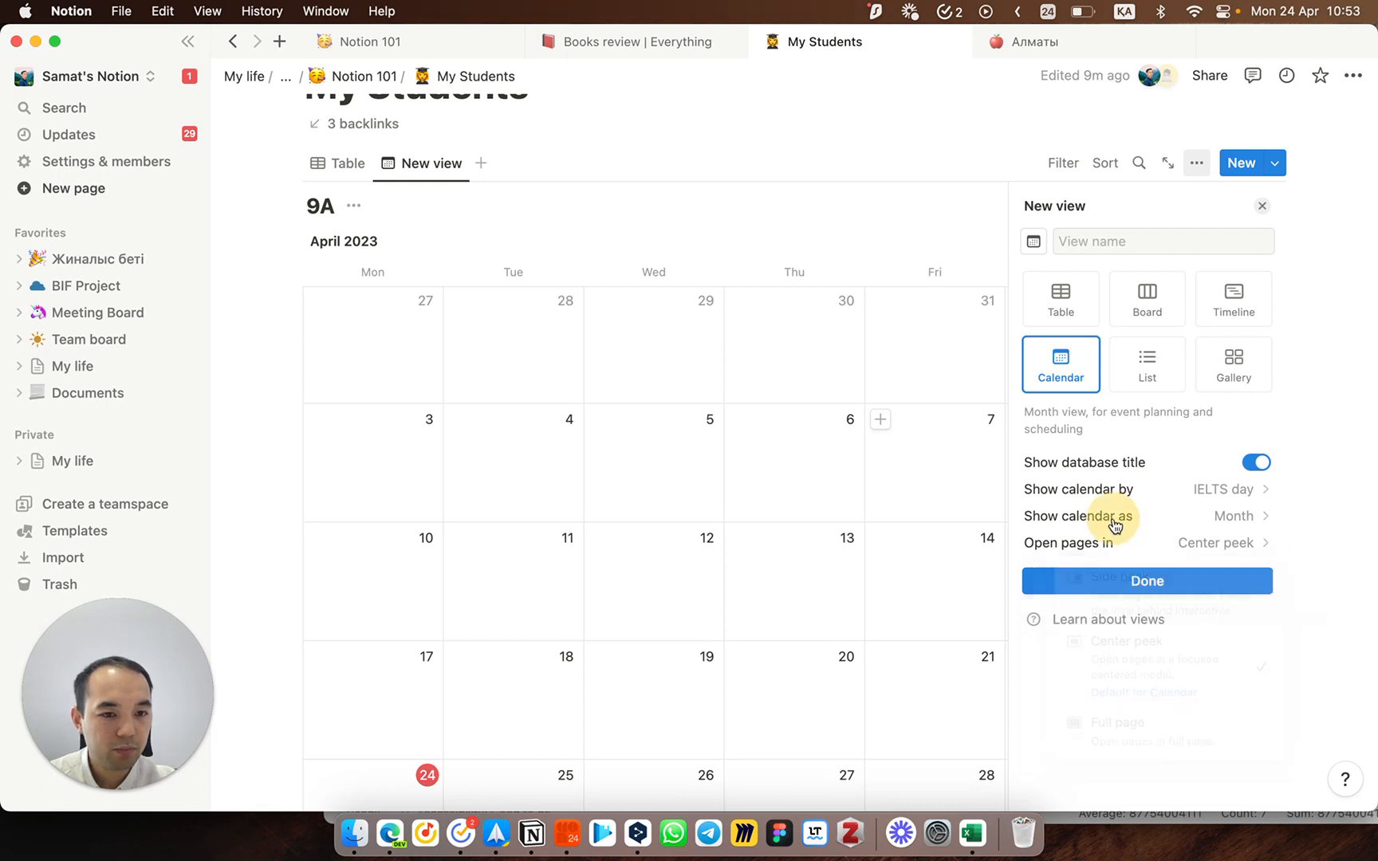
# Step: Finish creating the calendar view of the 9A database and close its view options
pyautogui.click(1148, 581)
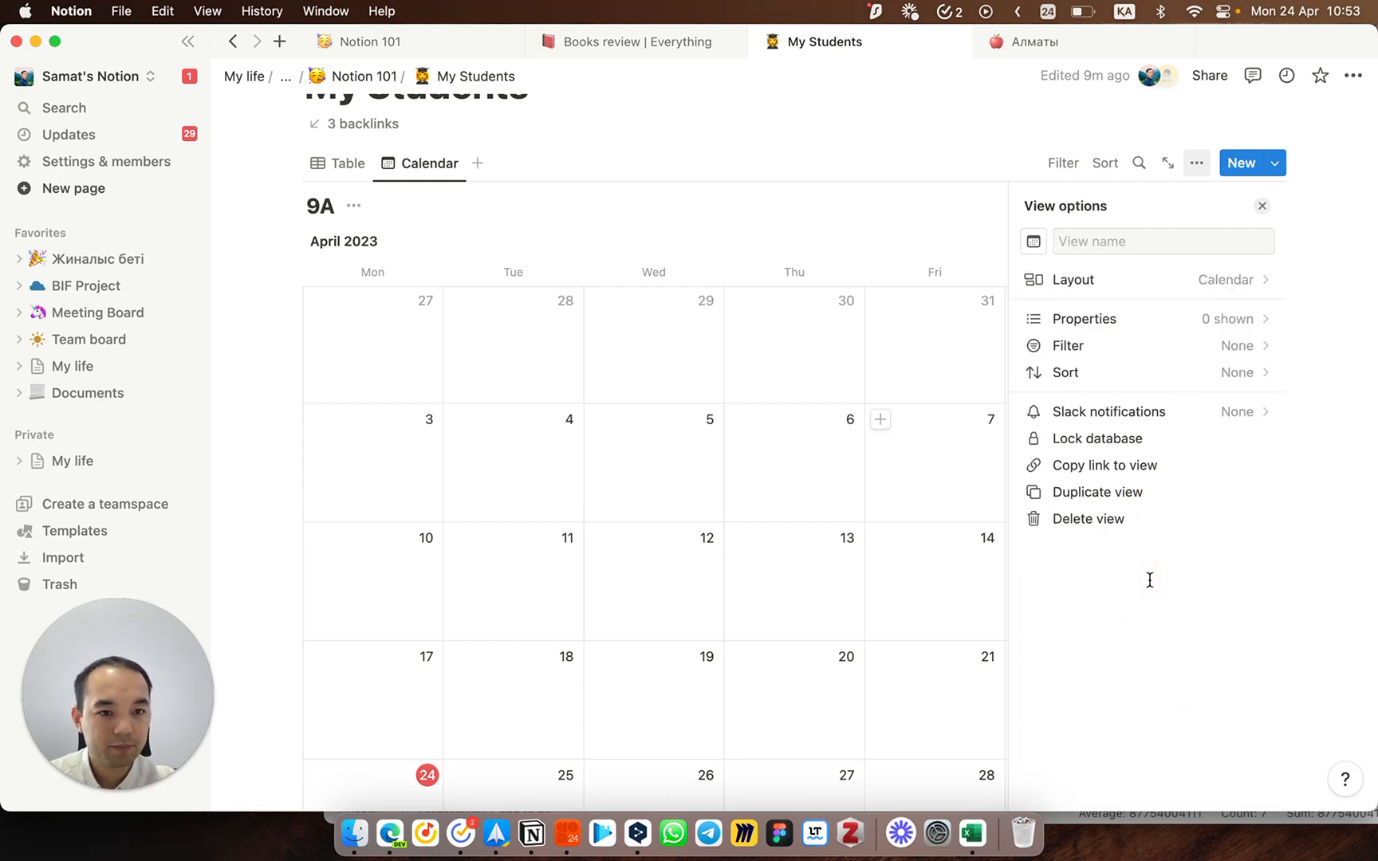
pyautogui.click(1261, 209)
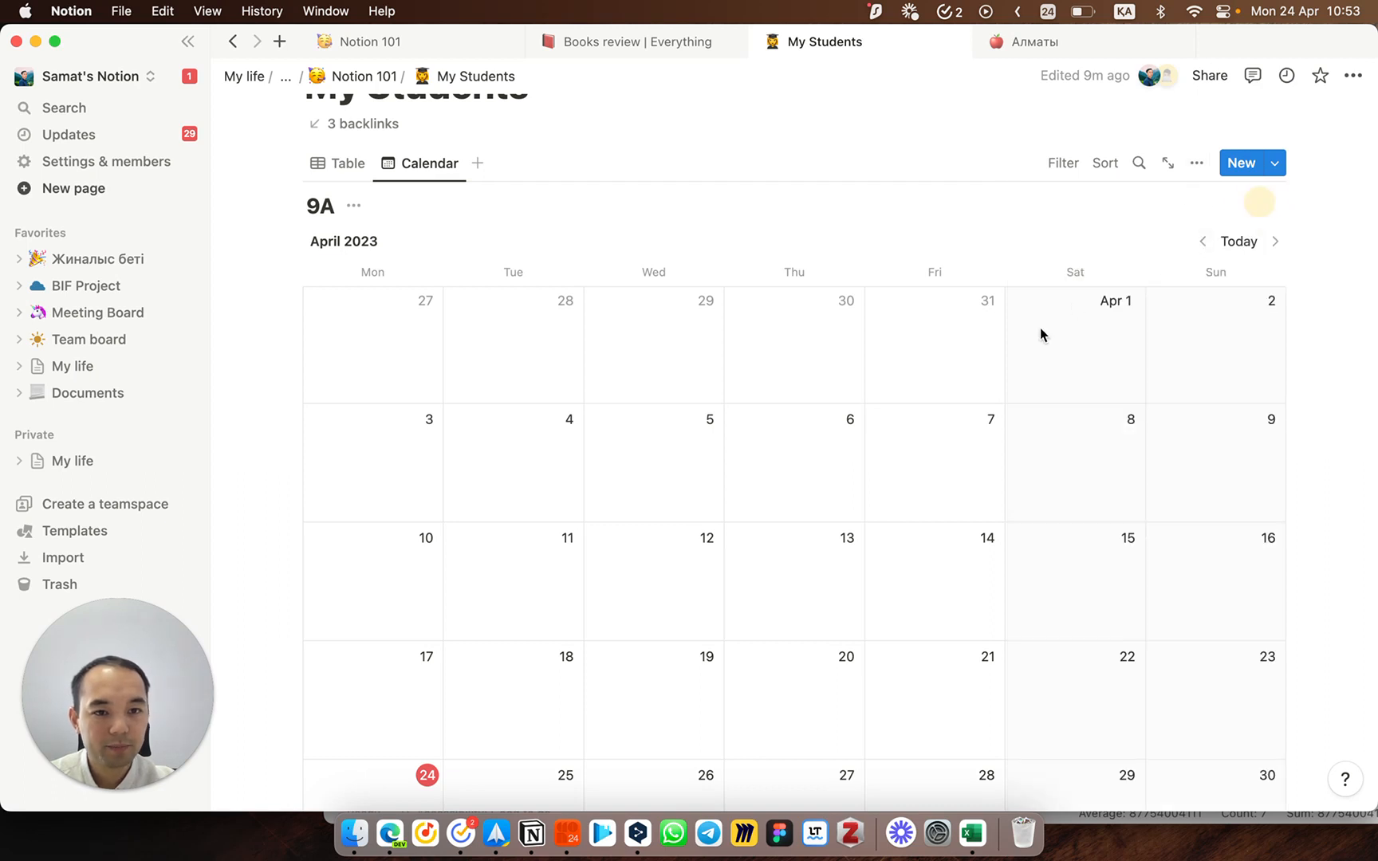
pyautogui.scroll(-3, 872, 409)
pyautogui.scroll(4, 873, 410)
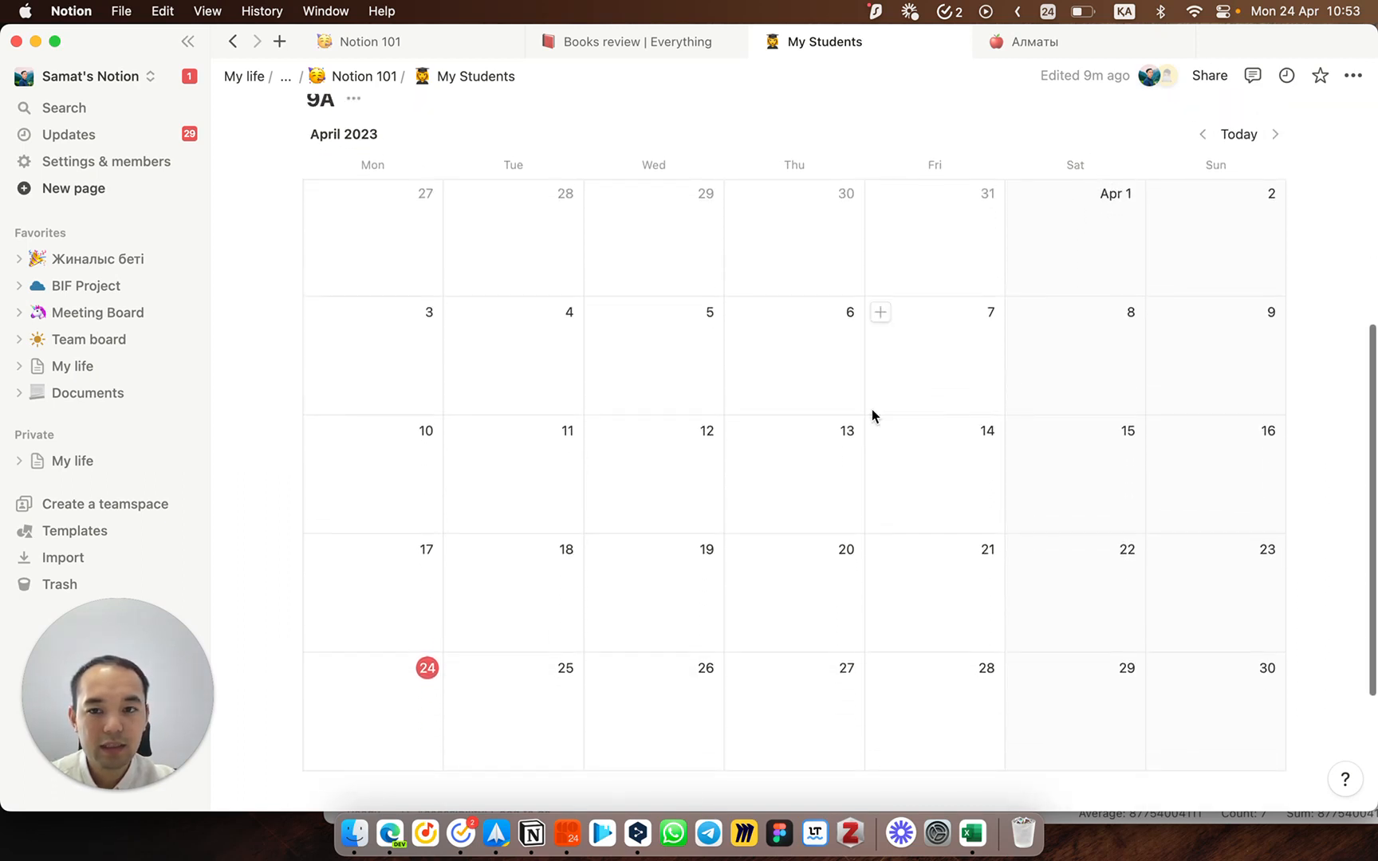
# Step: Check the IELTS days in the table view and move the calendar view to May 2023 to compare them
pyautogui.click(347, 190)
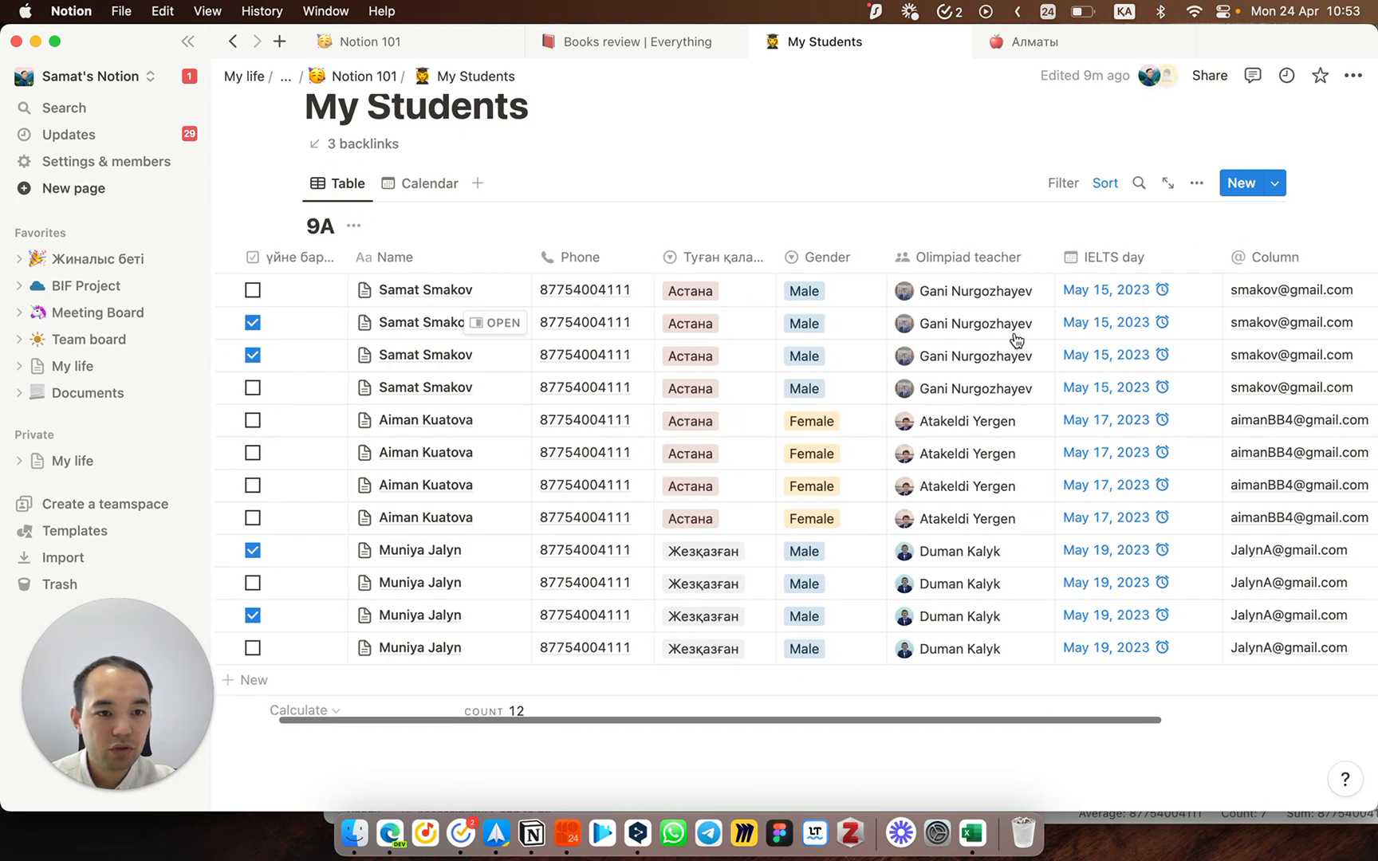
pyautogui.click(424, 183)
pyautogui.scroll(-1, 351, 263)
pyautogui.scroll(-1, 349, 263)
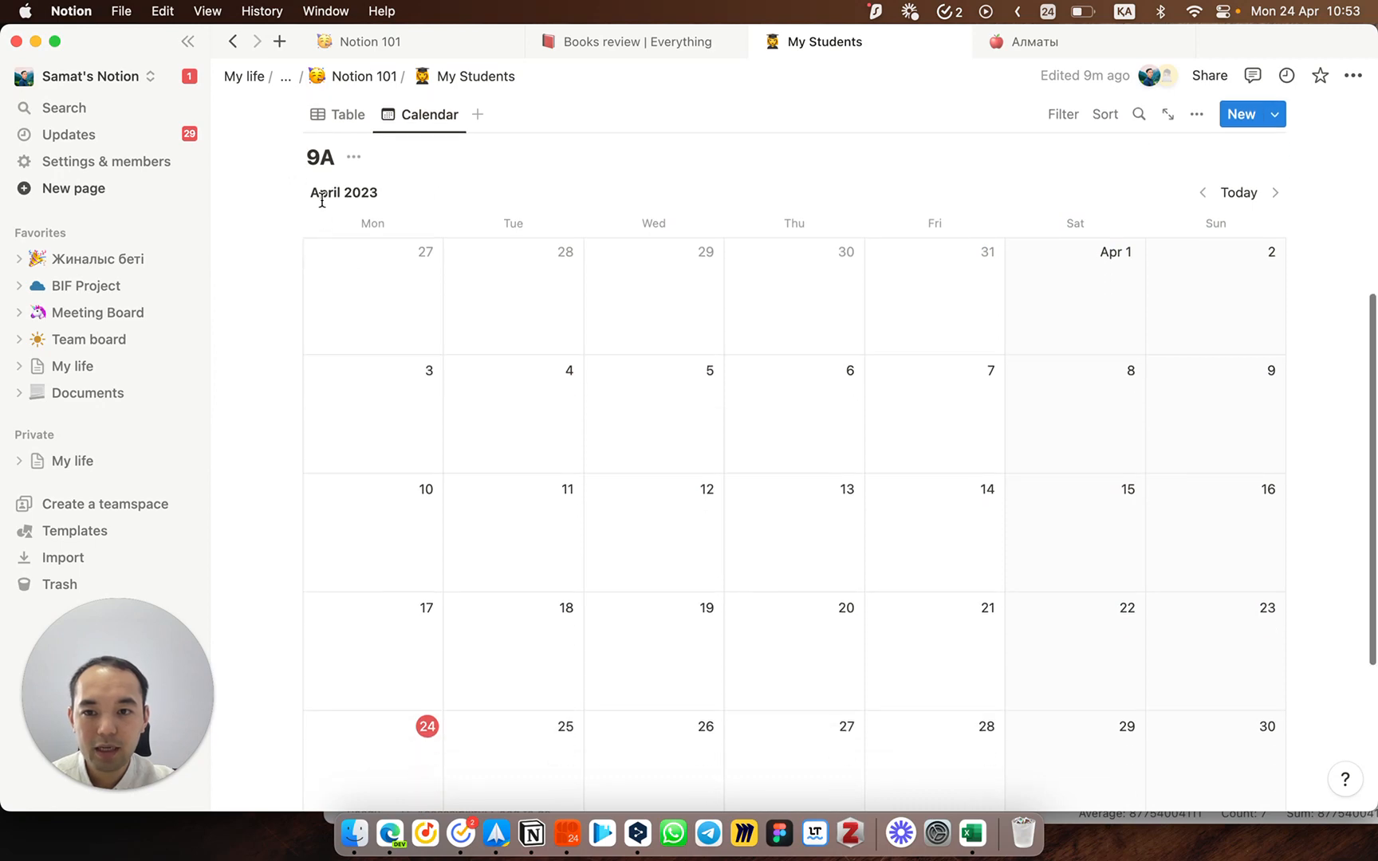
pyautogui.scroll(-1, 670, 268)
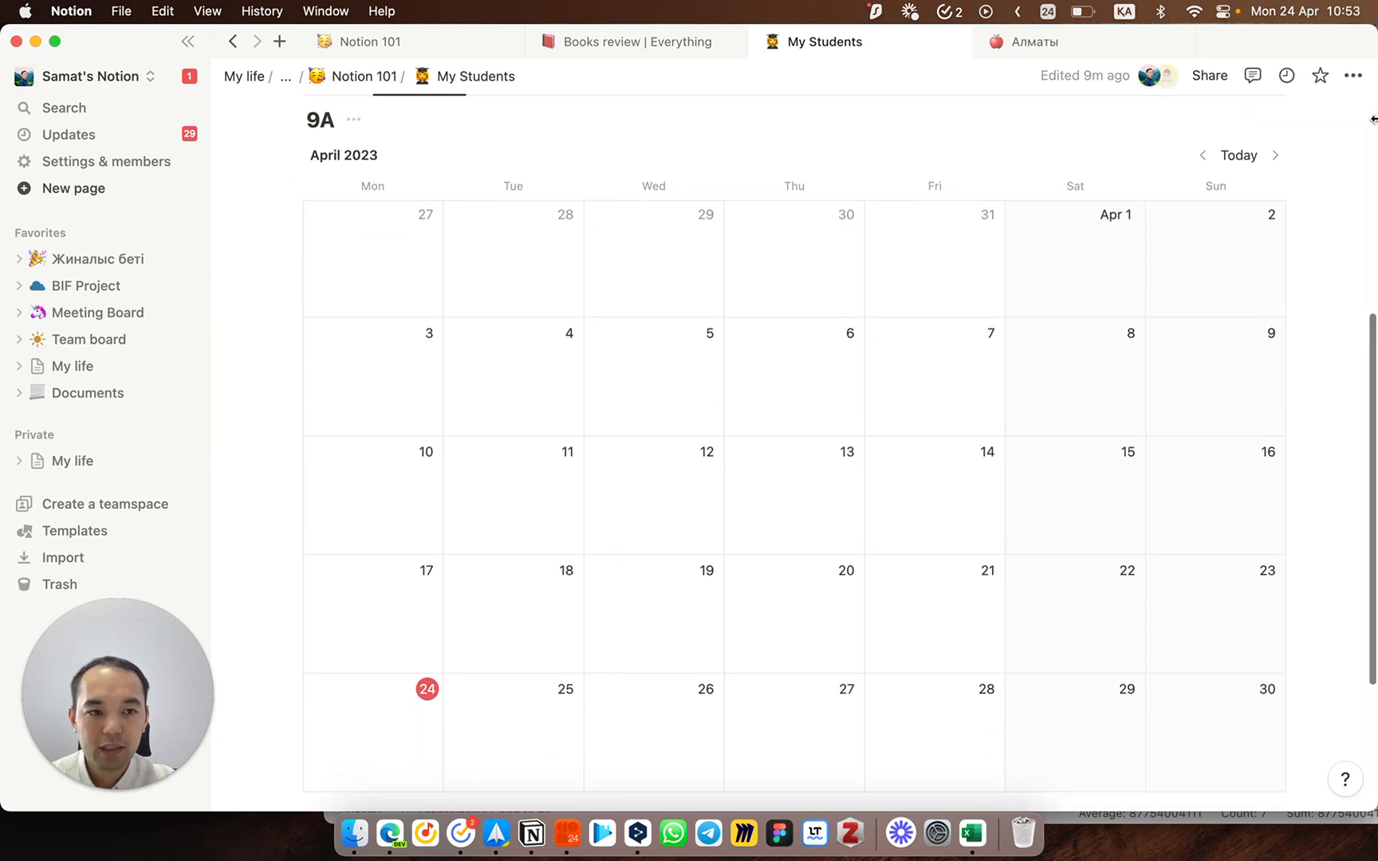
pyautogui.click(1276, 159)
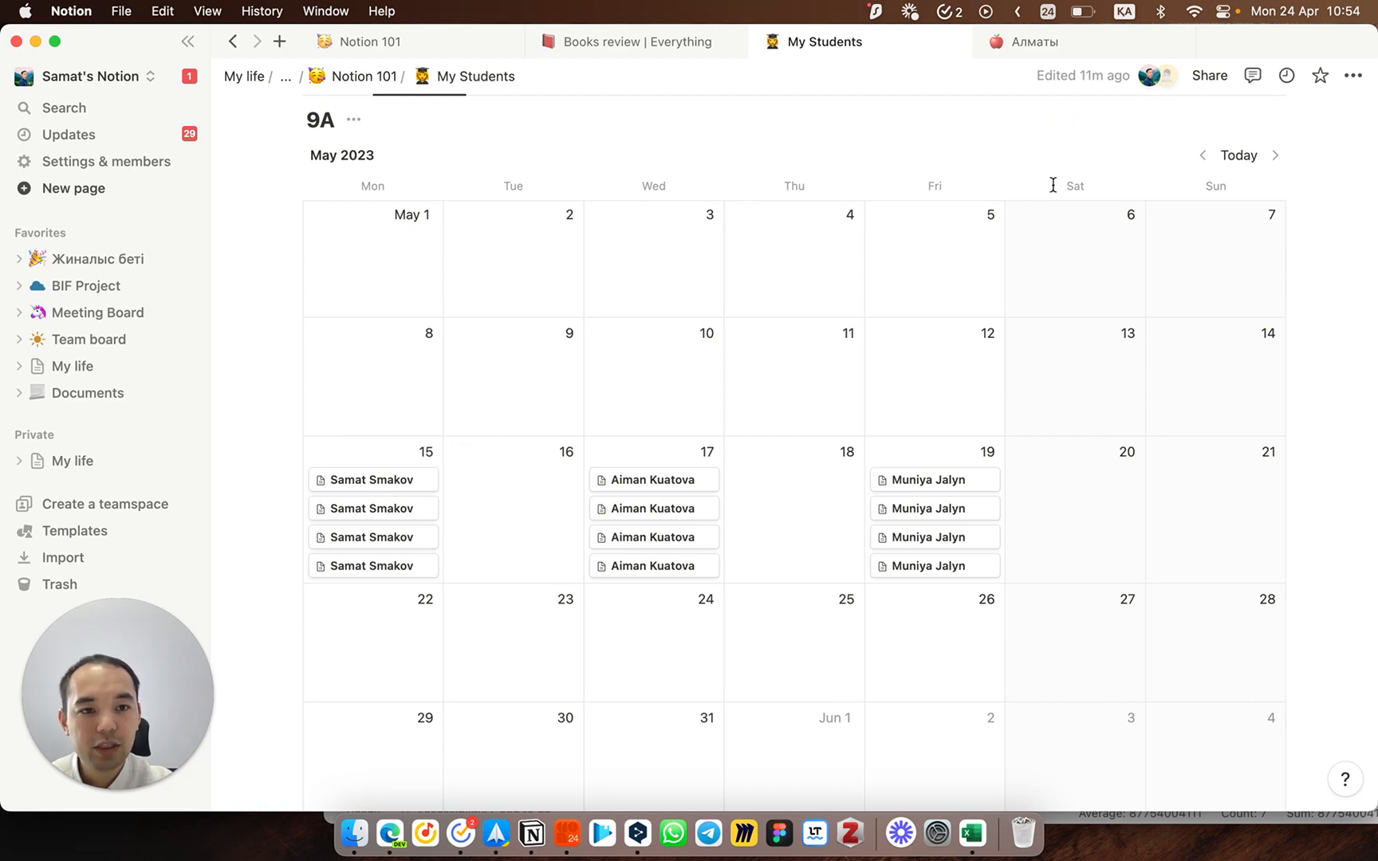
pyautogui.scroll(1, 641, 185)
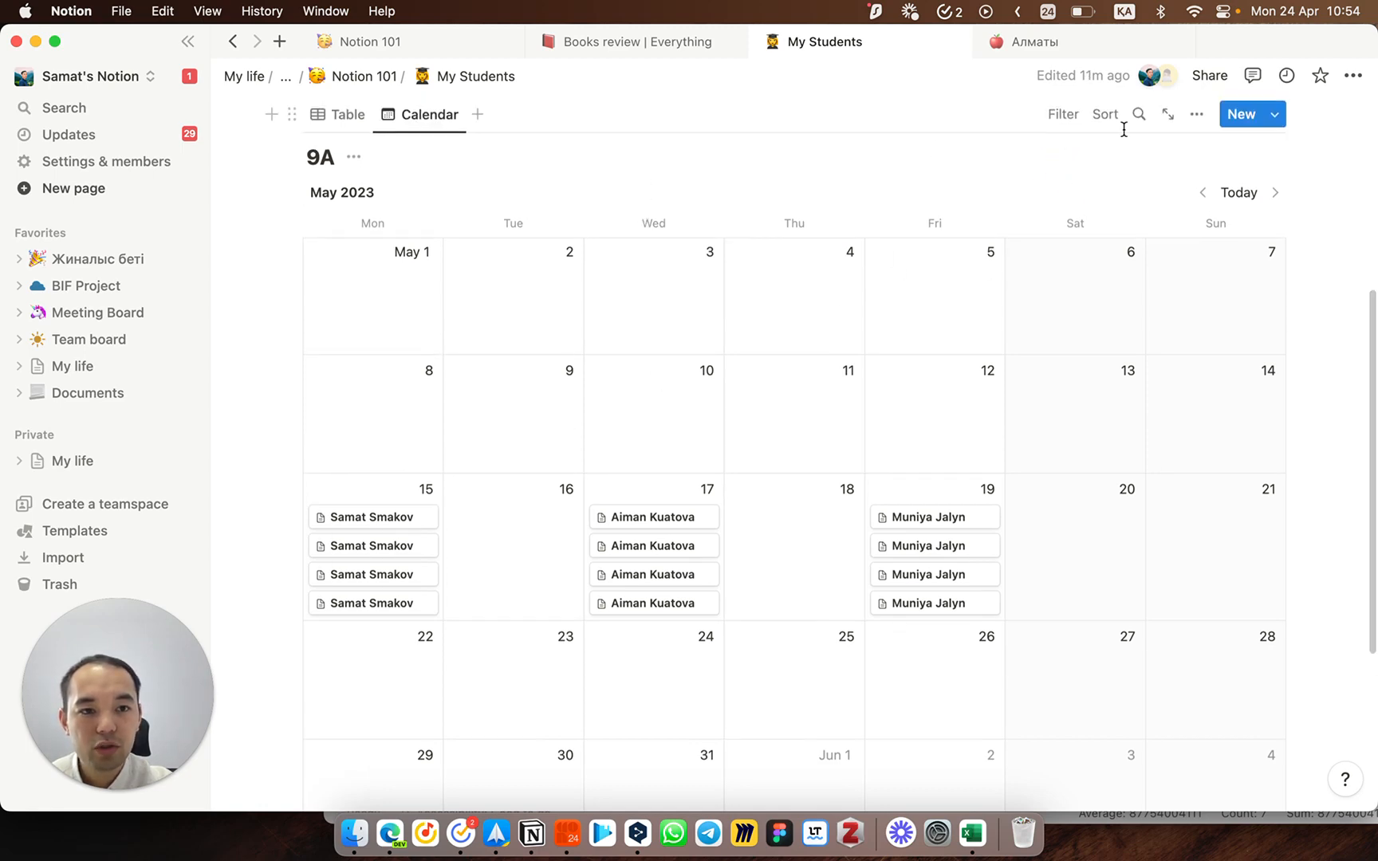
# Step: Show the Gender, Olimpiad teacher and Туған қаласы properties on the calendar cards
pyautogui.click(1194, 119)
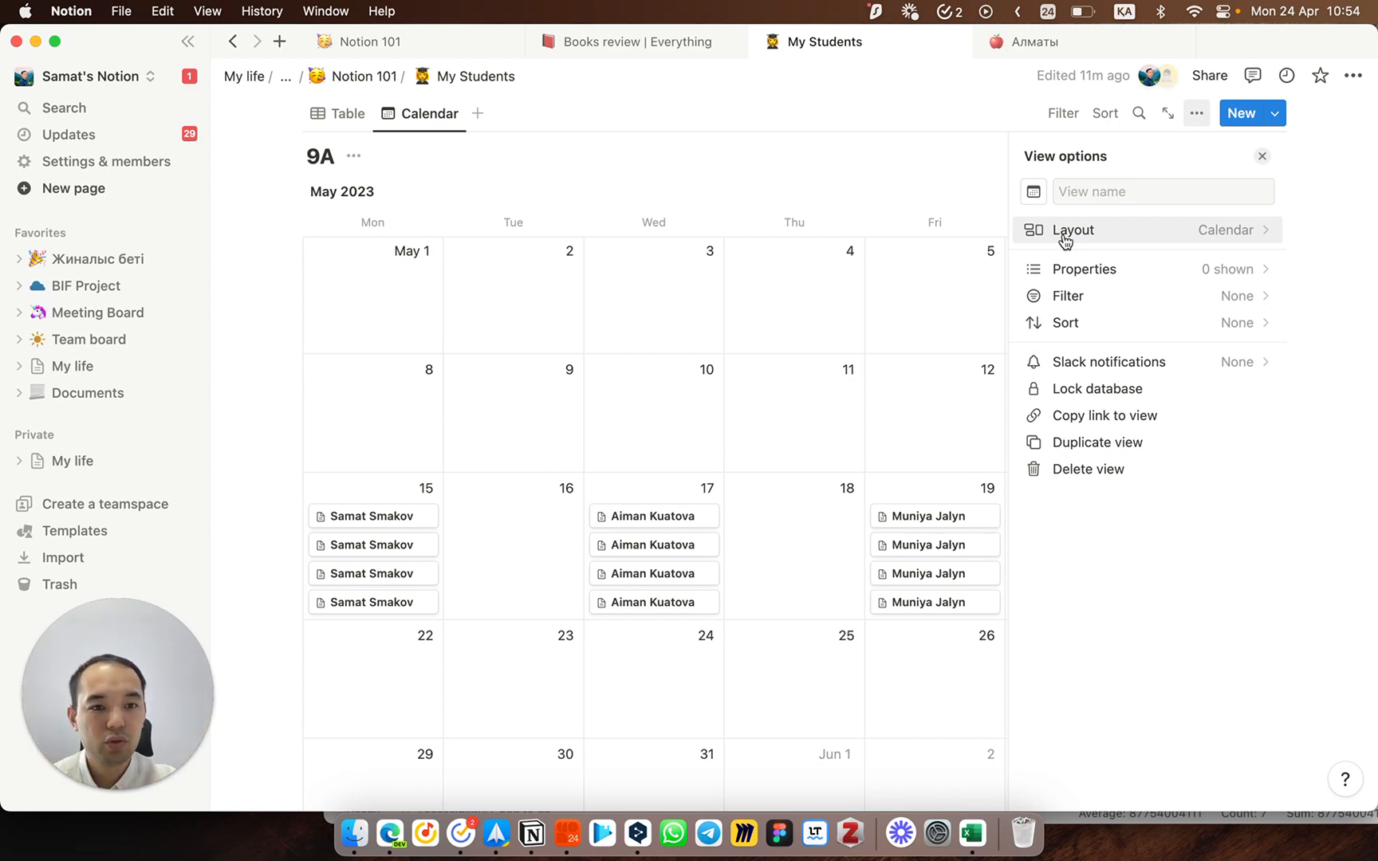
pyautogui.click(1138, 236)
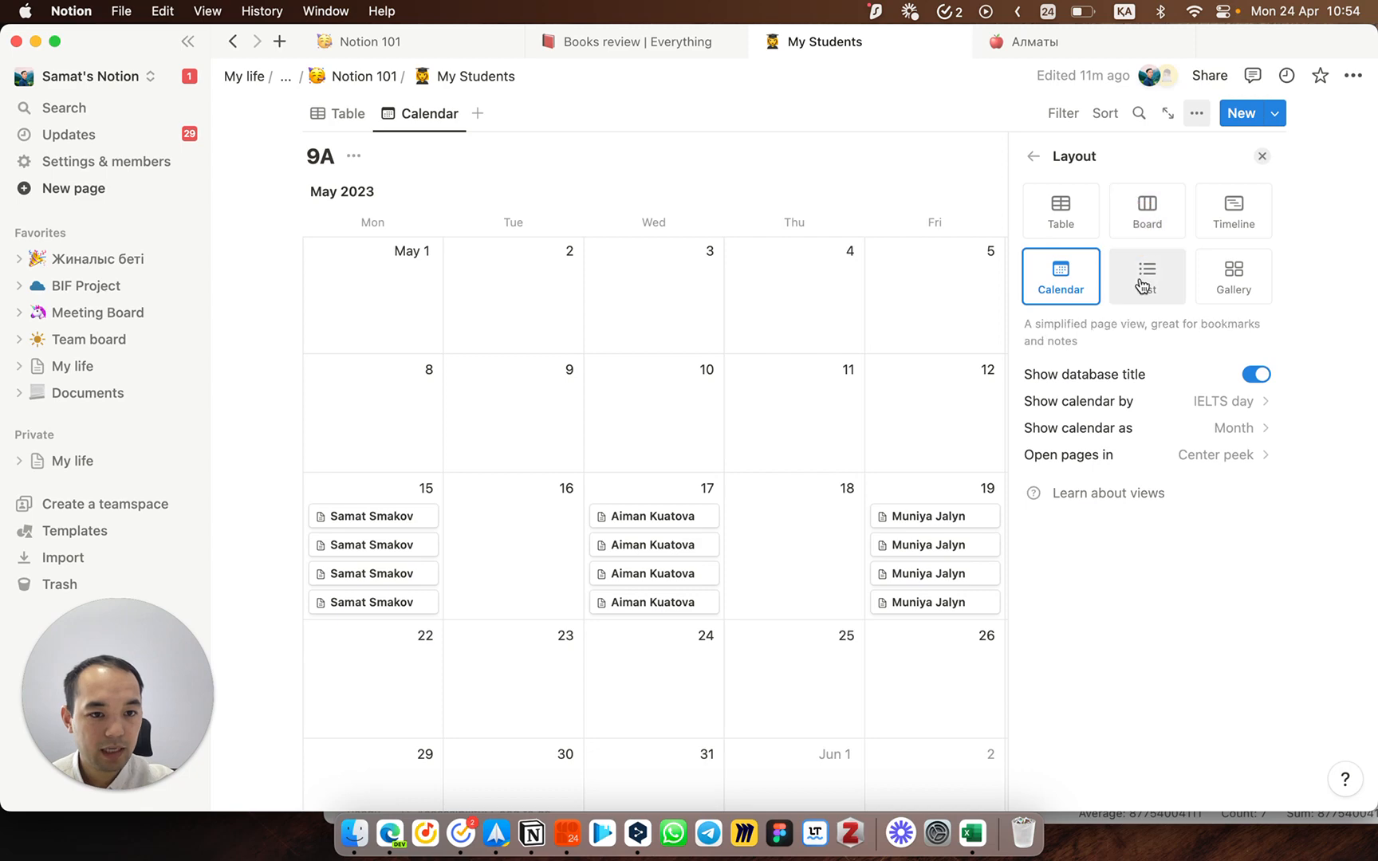
pyautogui.click(1034, 156)
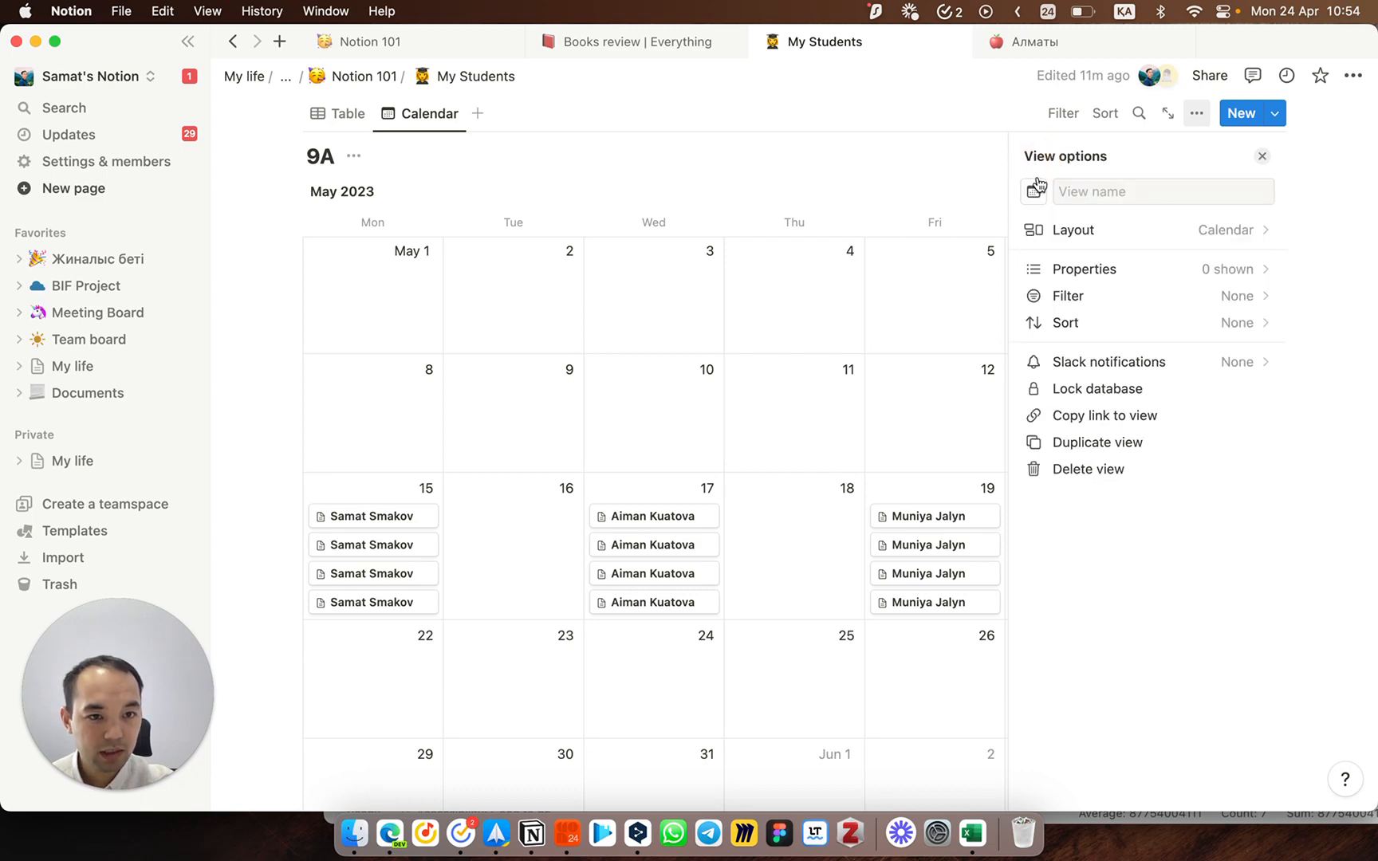
pyautogui.click(1098, 272)
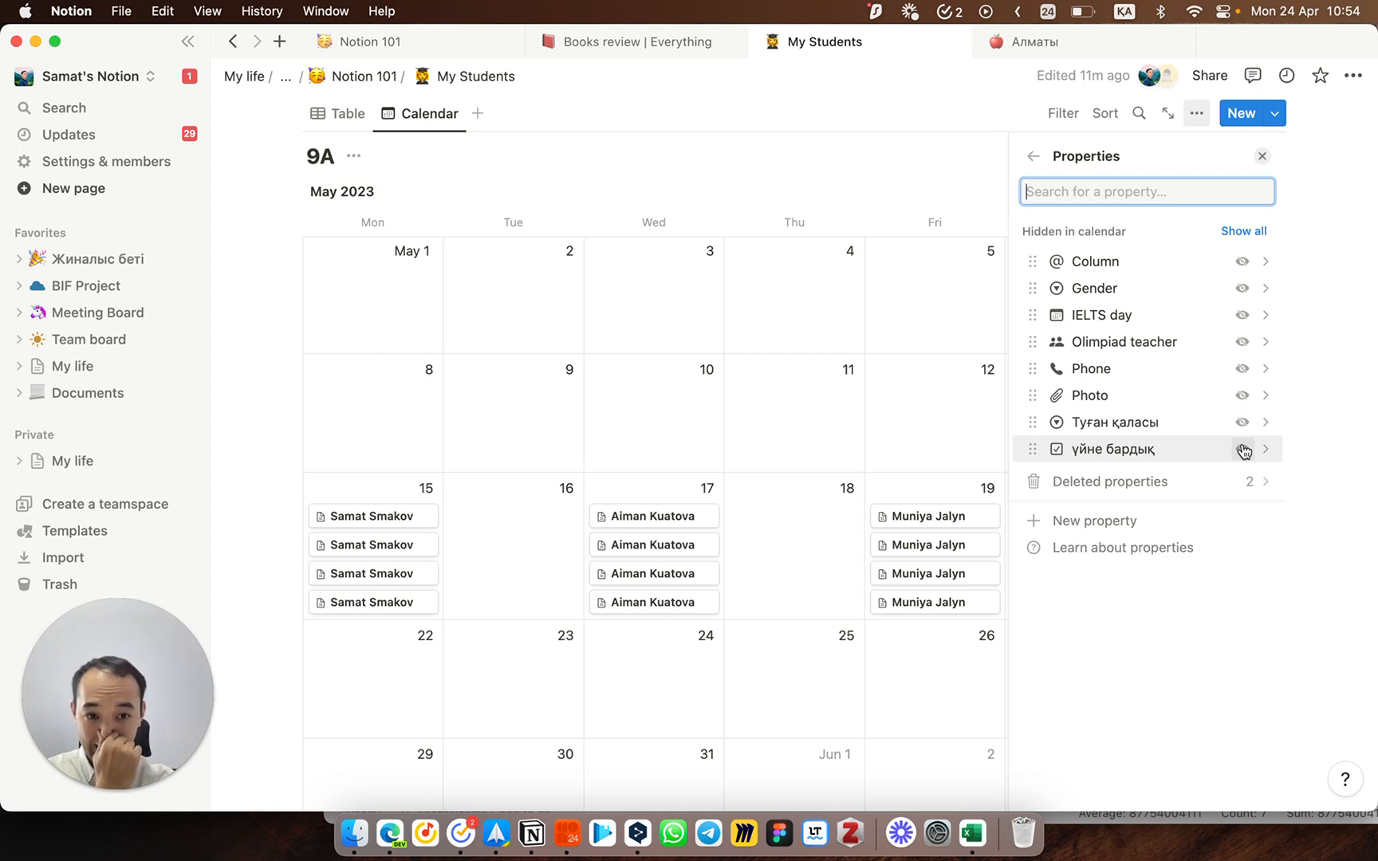
pyautogui.click(1242, 288)
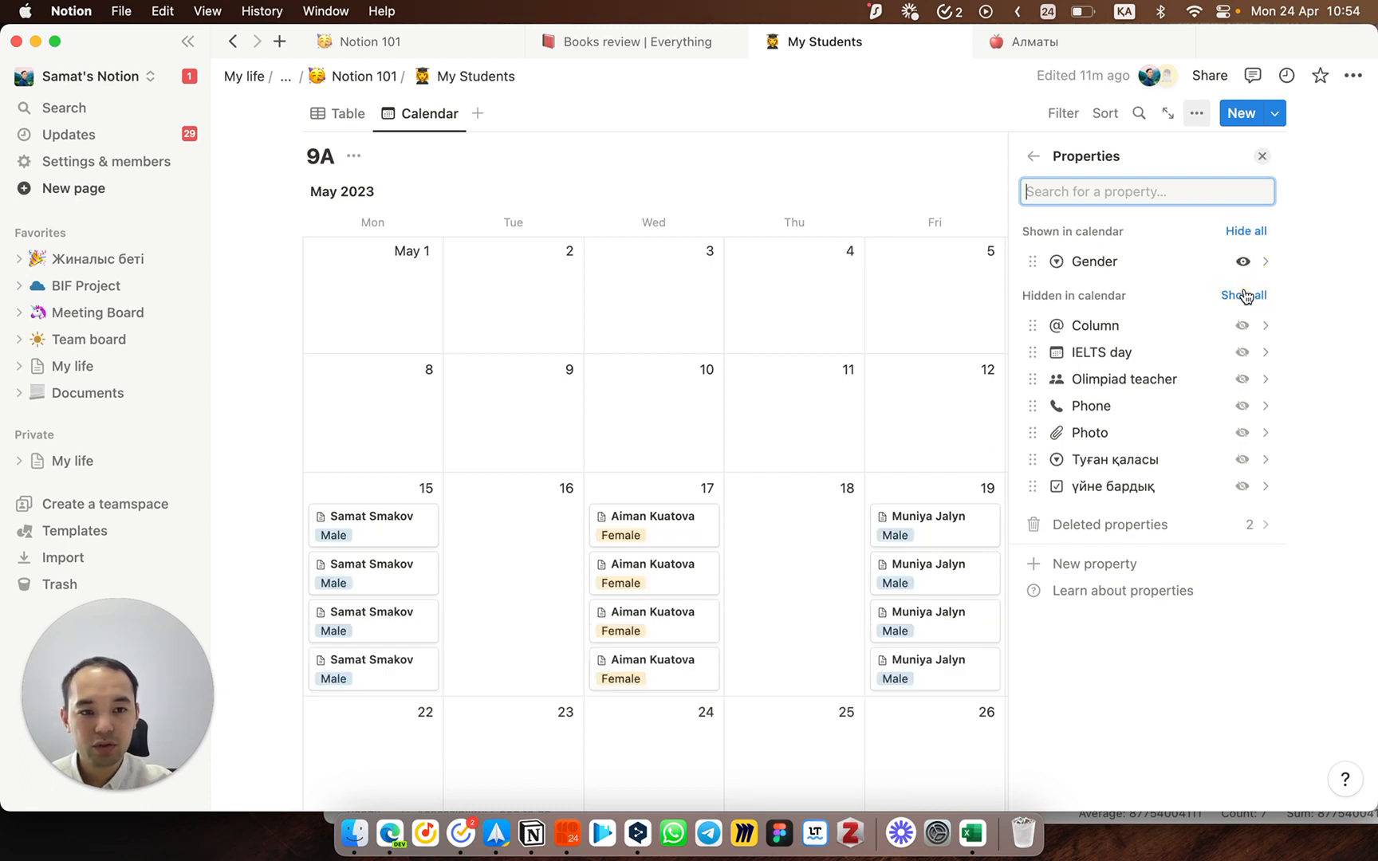
pyautogui.click(1242, 378)
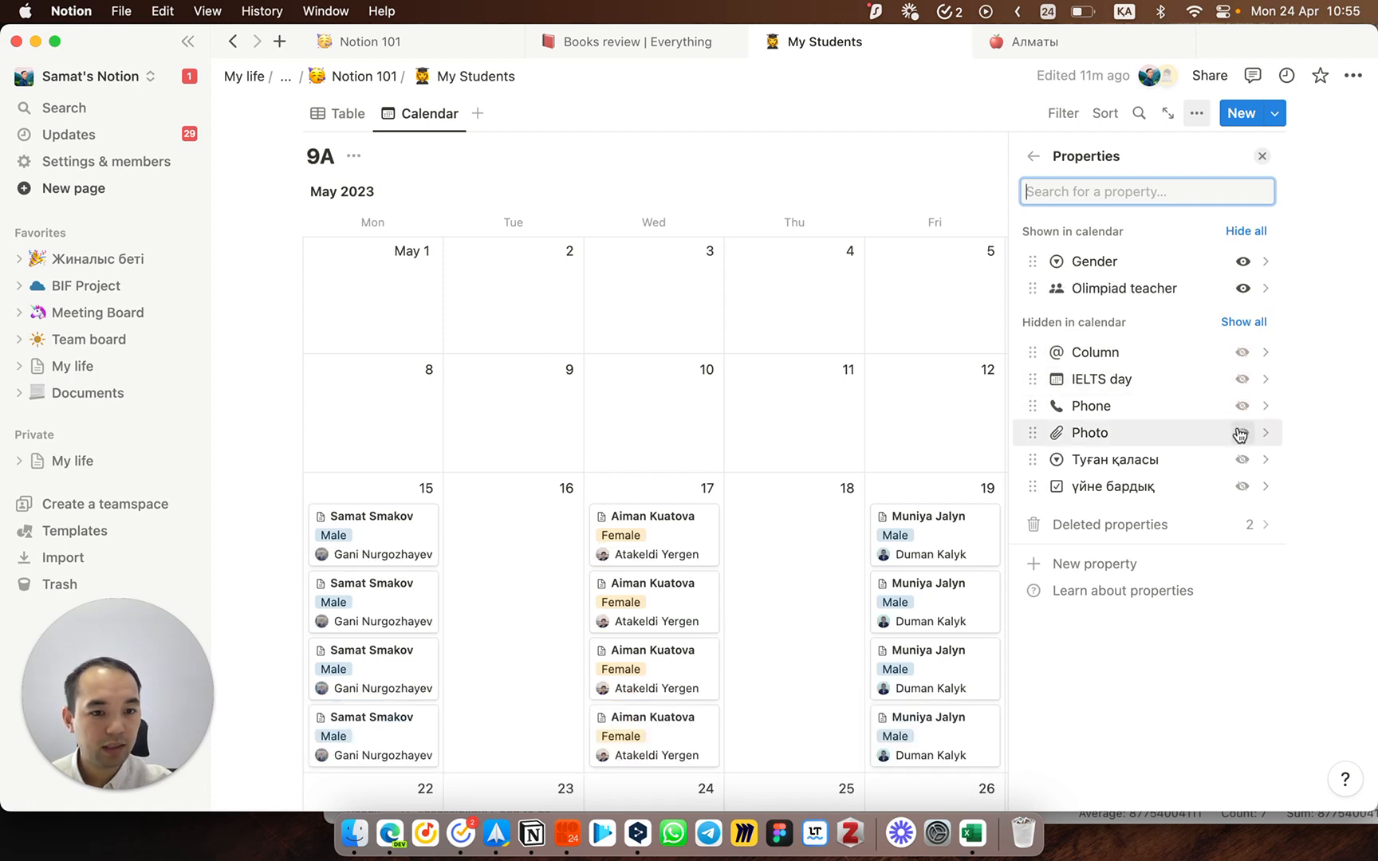
pyautogui.click(1240, 460)
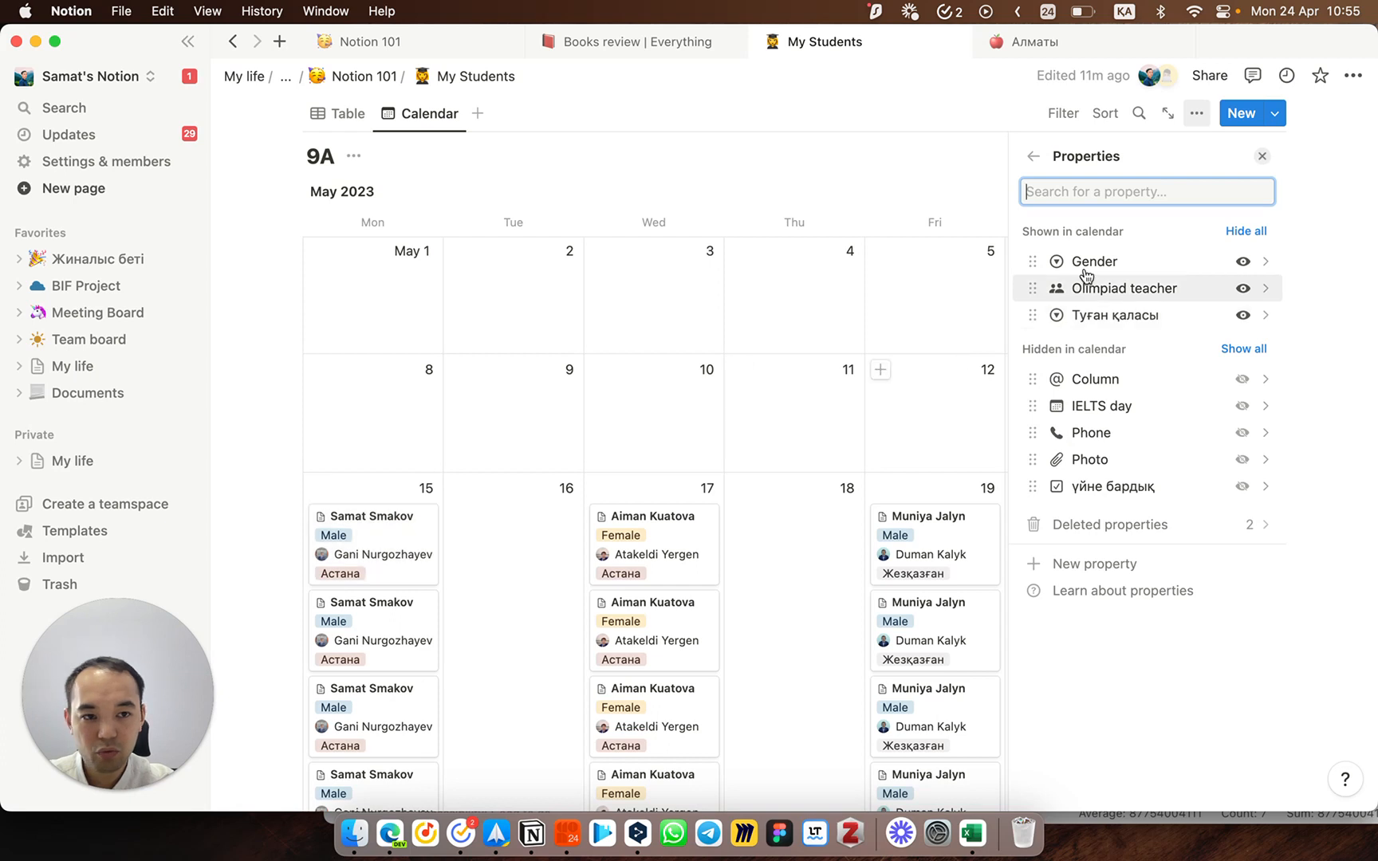
# Step: Move Gender below Olimpiad teacher in the calendar's shown properties, and hide Gender and Туған қаласы
pyautogui.moveTo(1032, 261); pyautogui.dragTo(1029, 293)
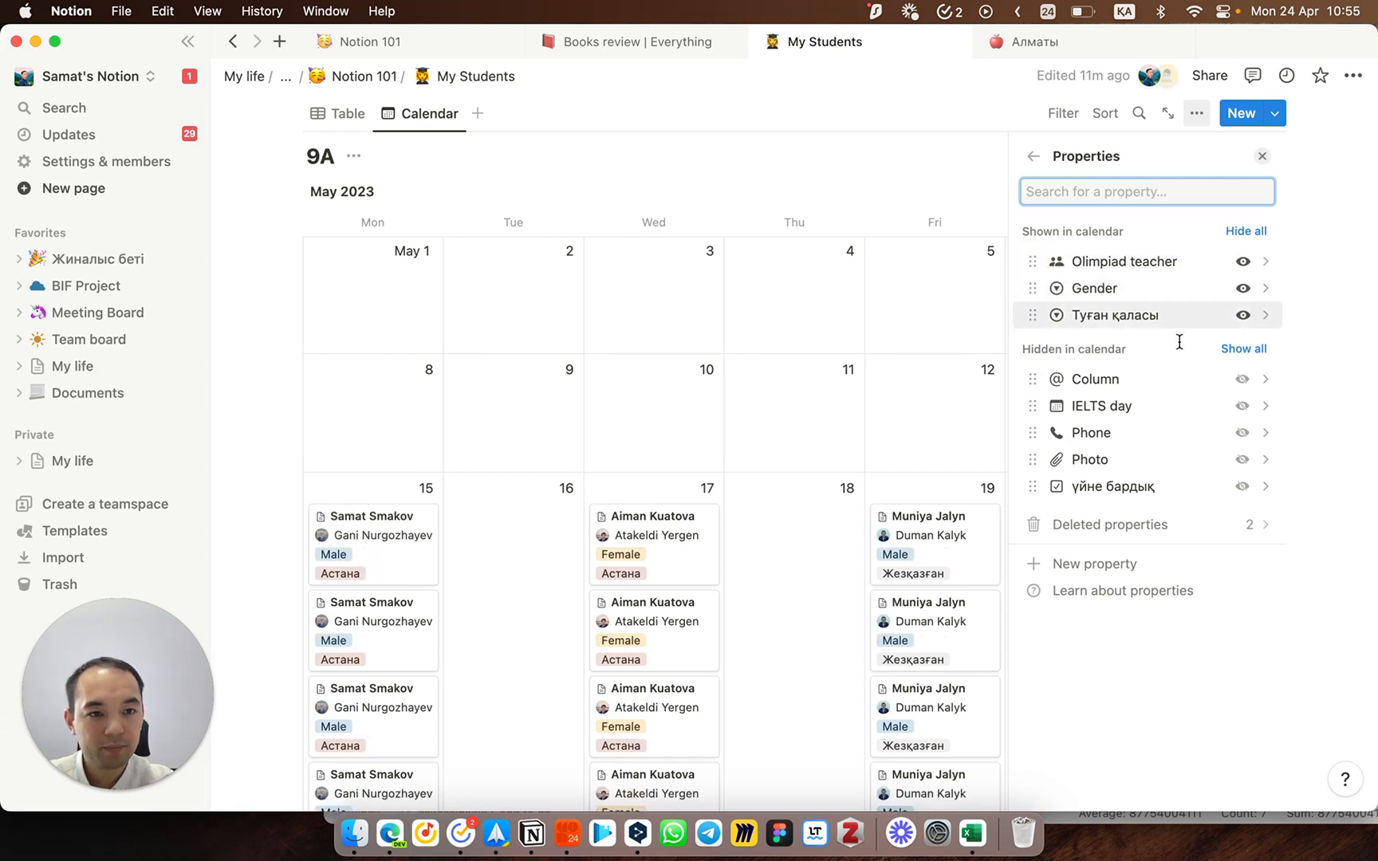
pyautogui.click(1243, 288)
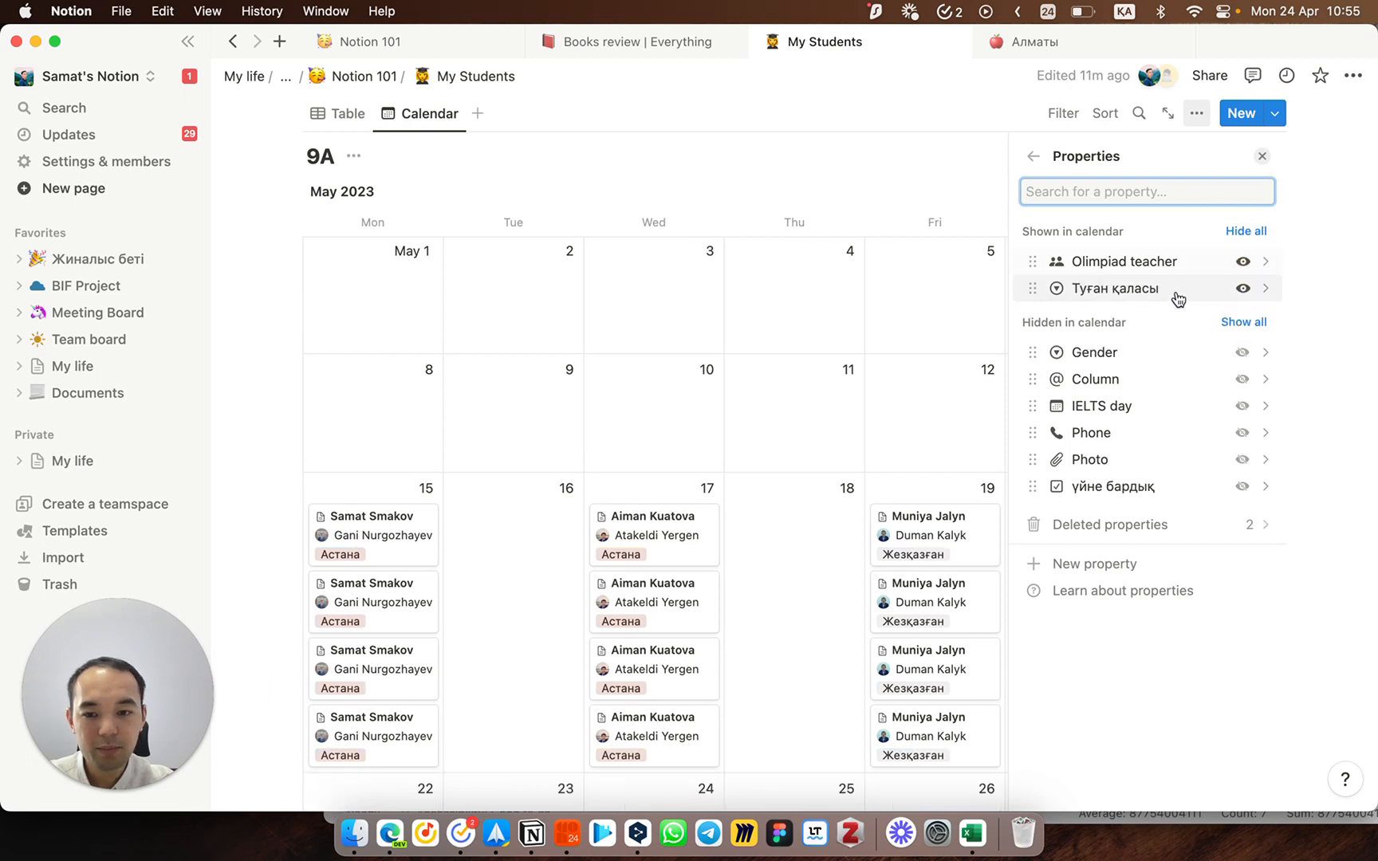
pyautogui.click(1241, 289)
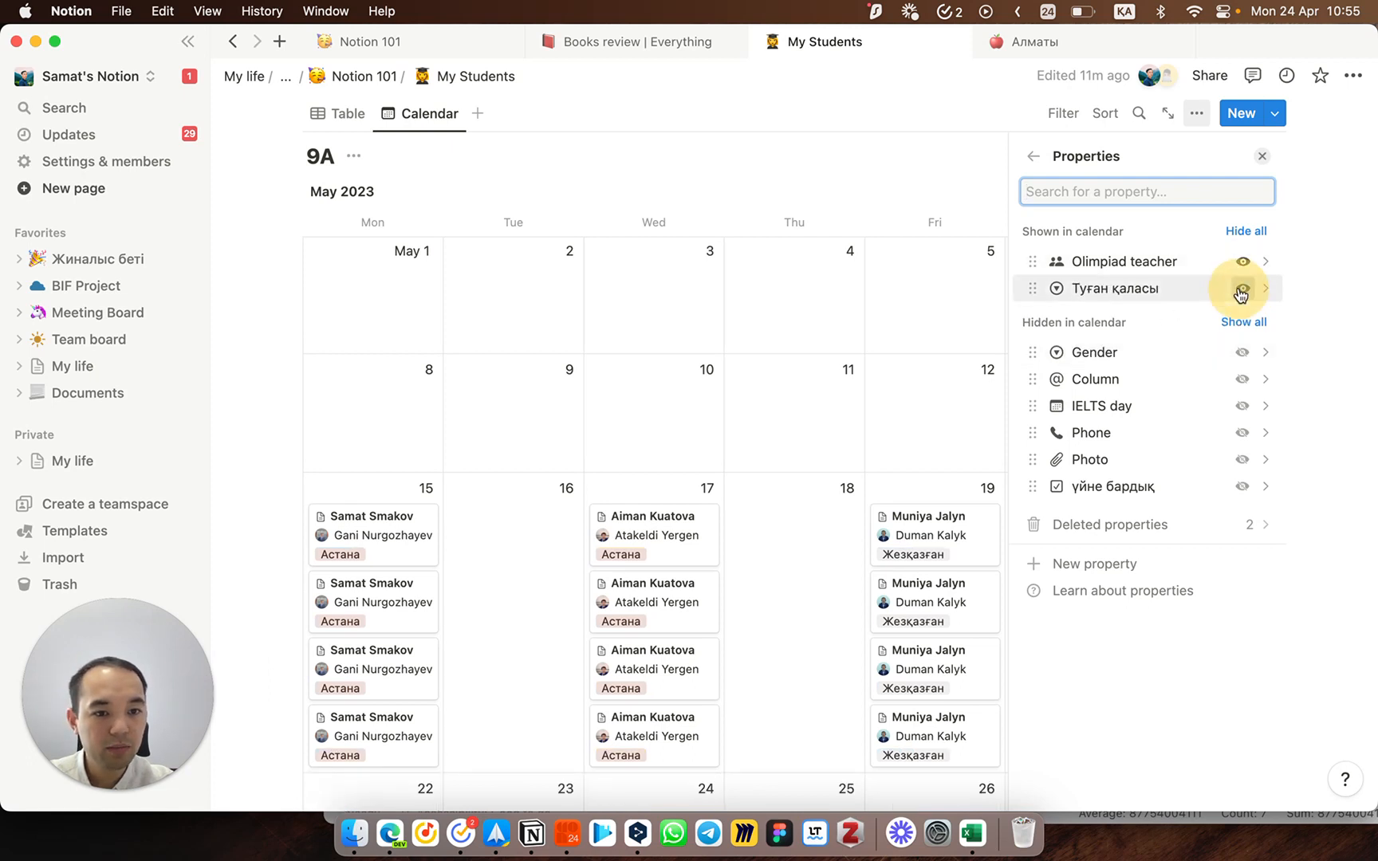
# Step: Show the үйне бардық checkbox property on the calendar cards and close the view options
pyautogui.click(1242, 488)
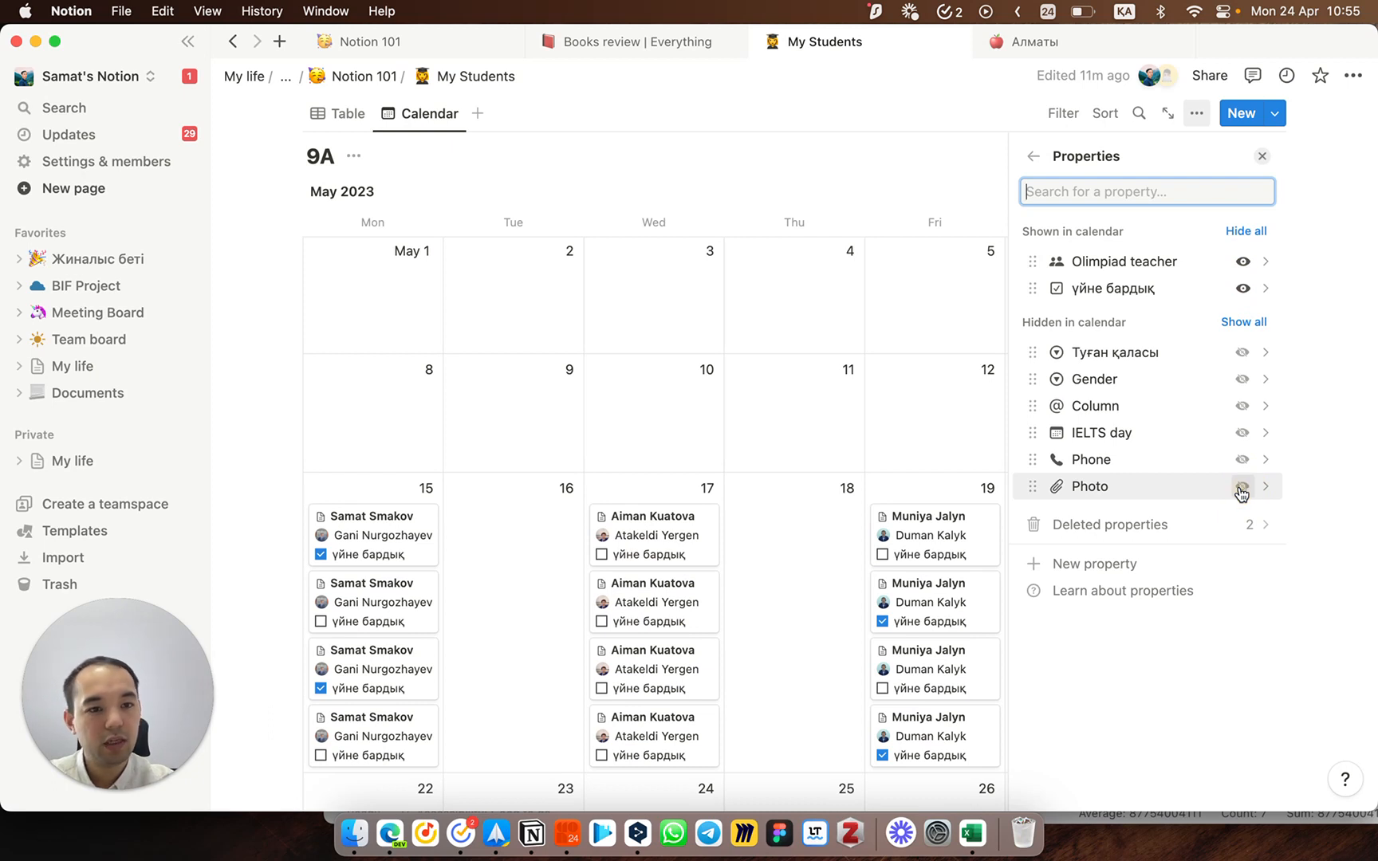
pyautogui.click(1032, 155)
pyautogui.click(1263, 157)
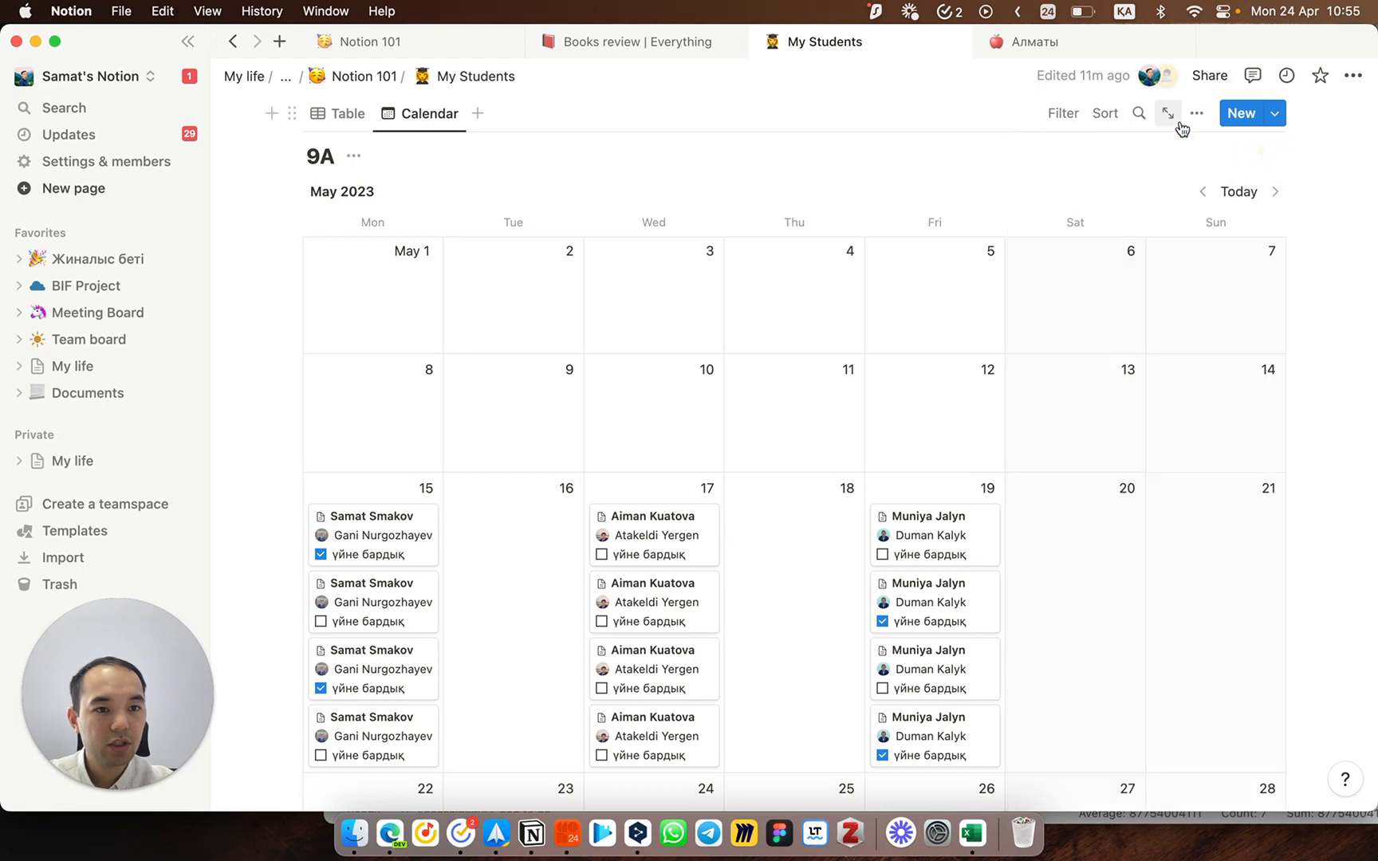
# Step: Filter the calendar view to students whose үйне бардық checkbox is Unchecked, and look over the filtered month
pyautogui.click(1196, 114)
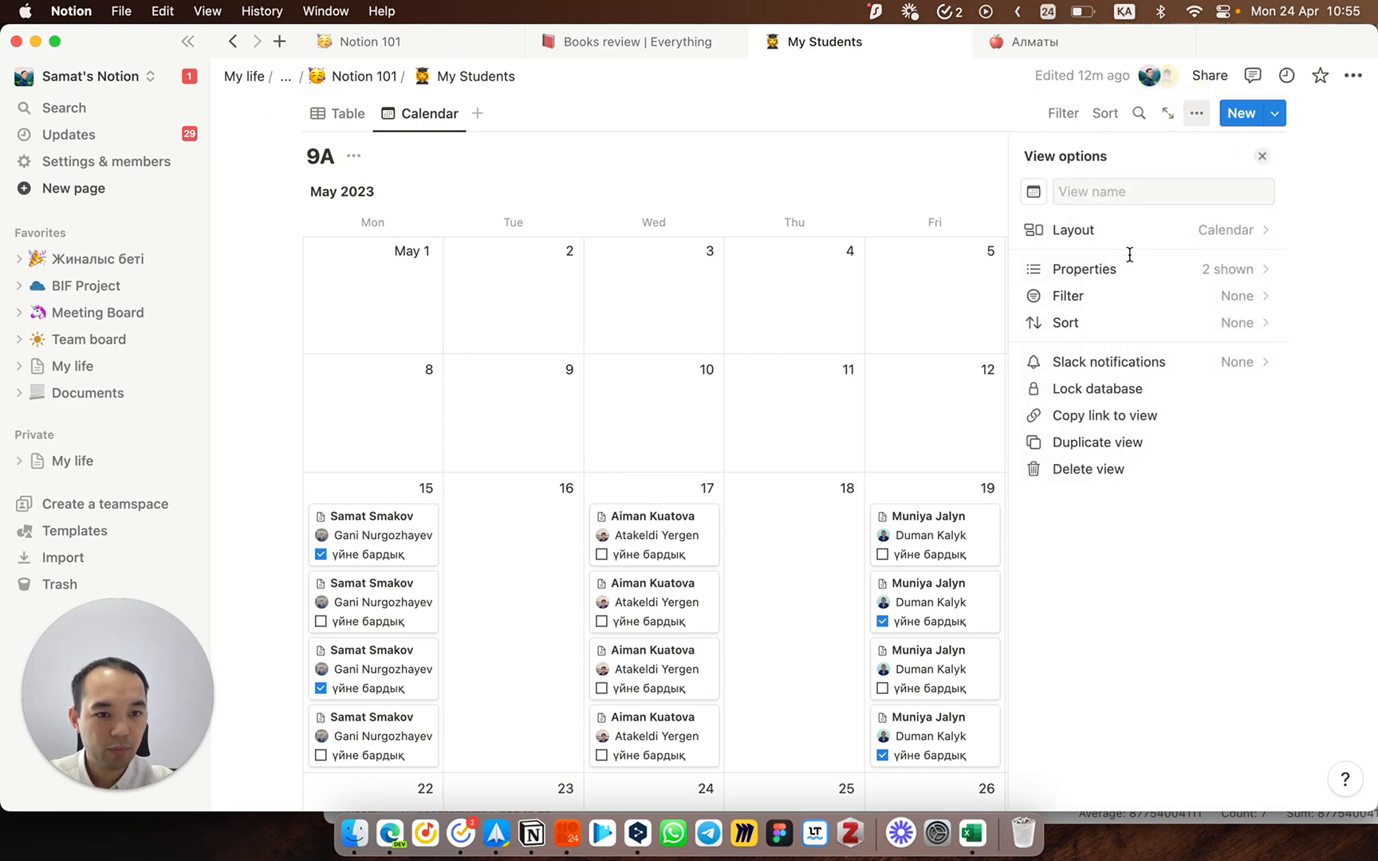
pyautogui.click(1137, 299)
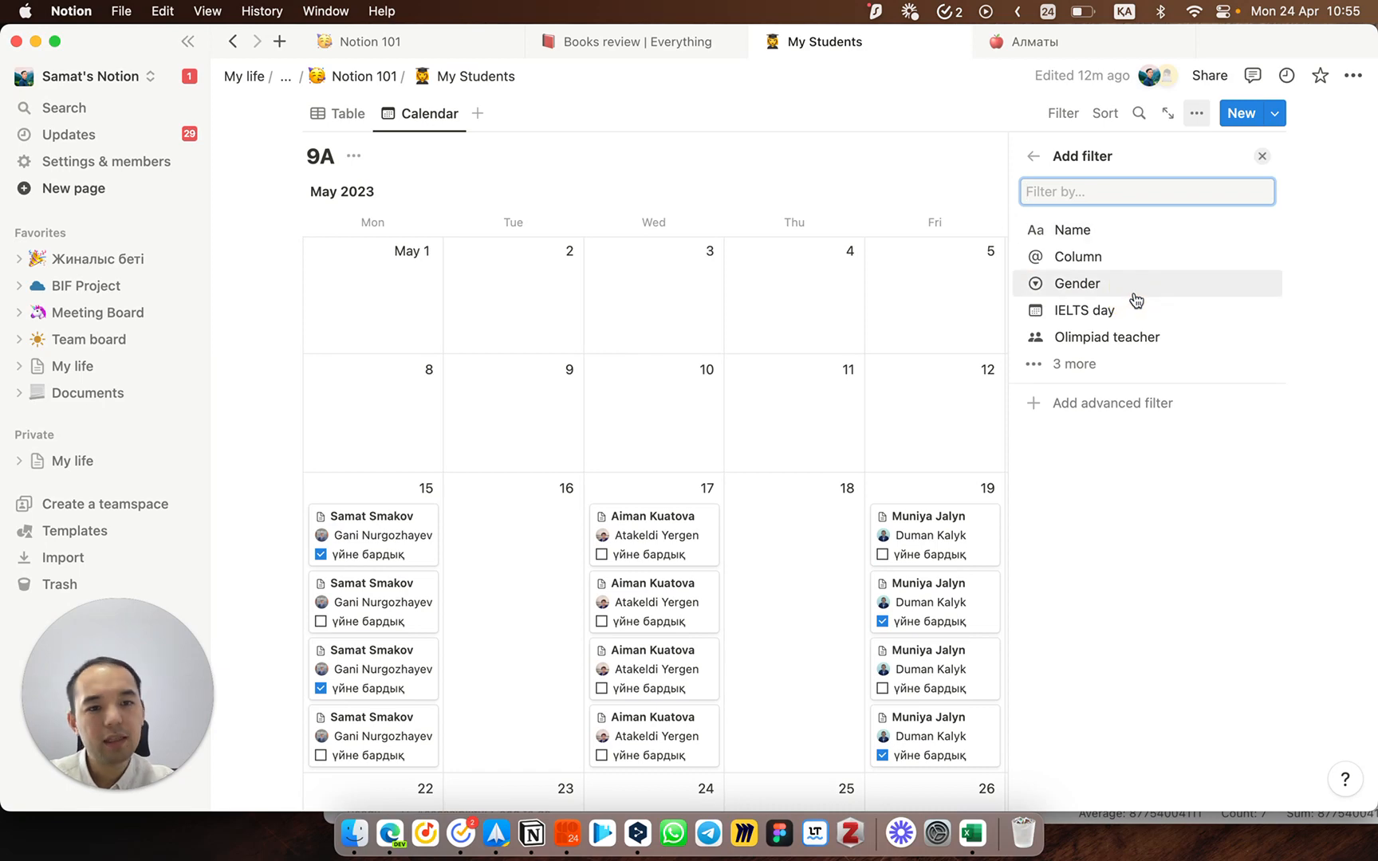
pyautogui.click(1089, 363)
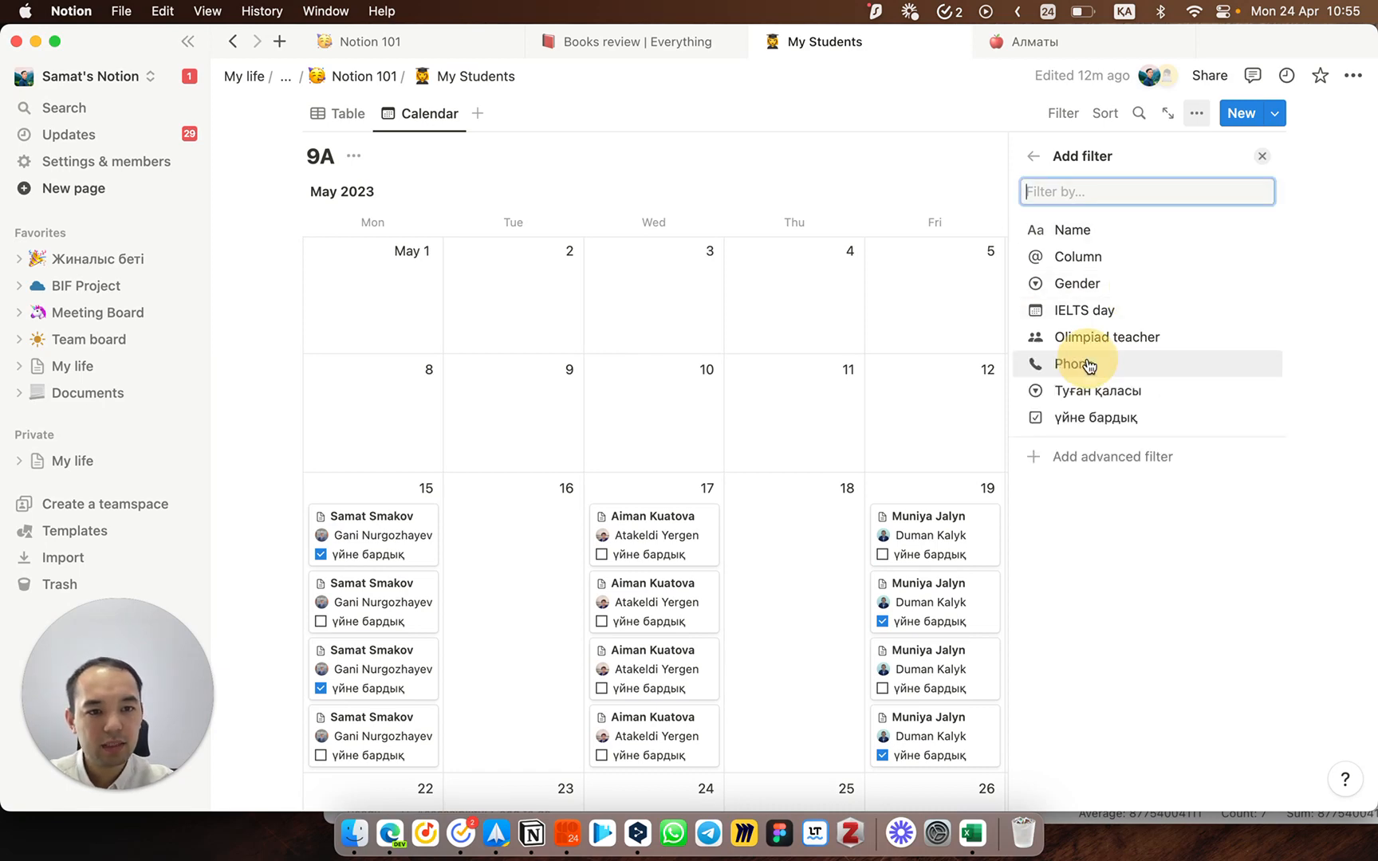
pyautogui.click(1156, 417)
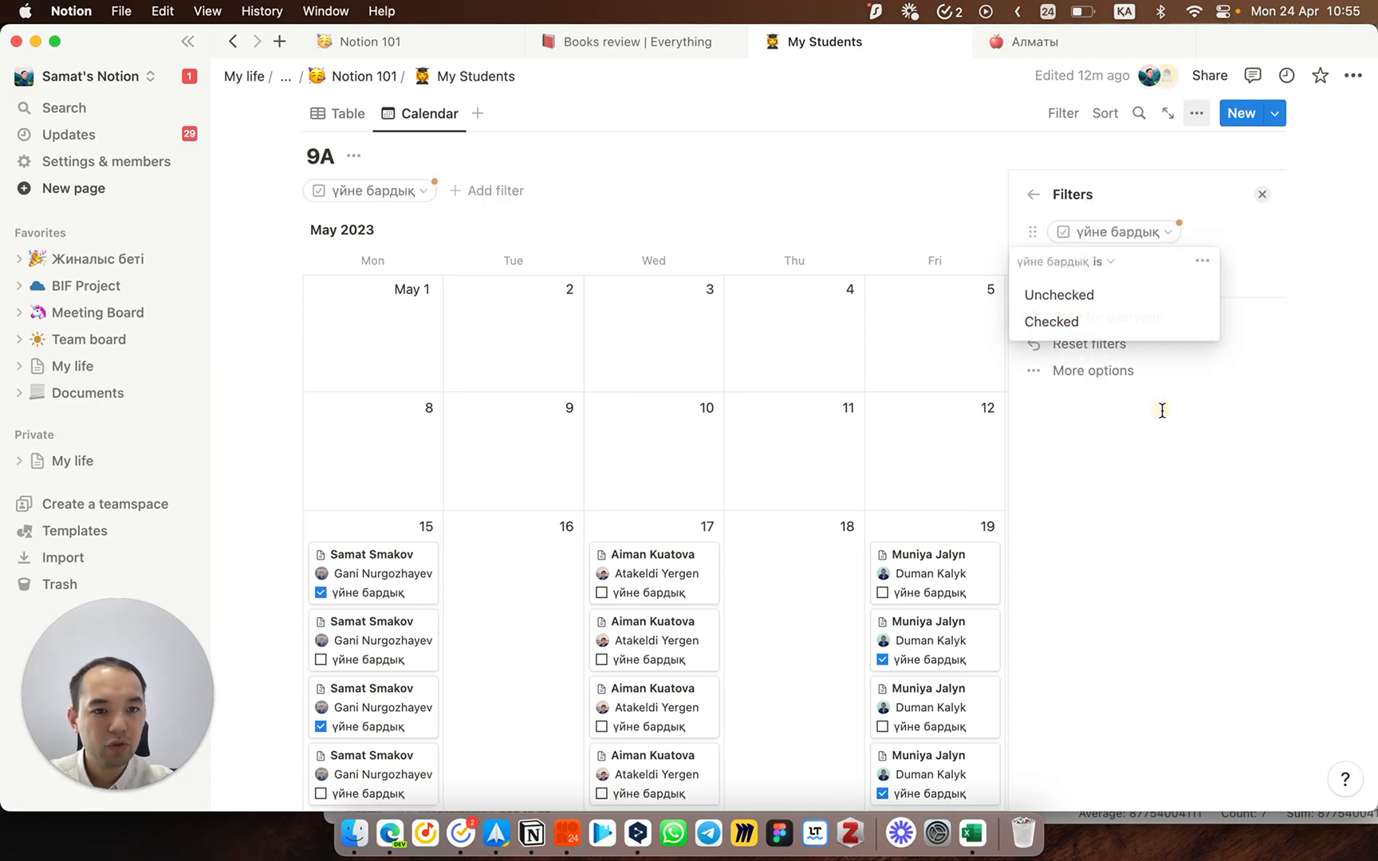
pyautogui.click(1117, 299)
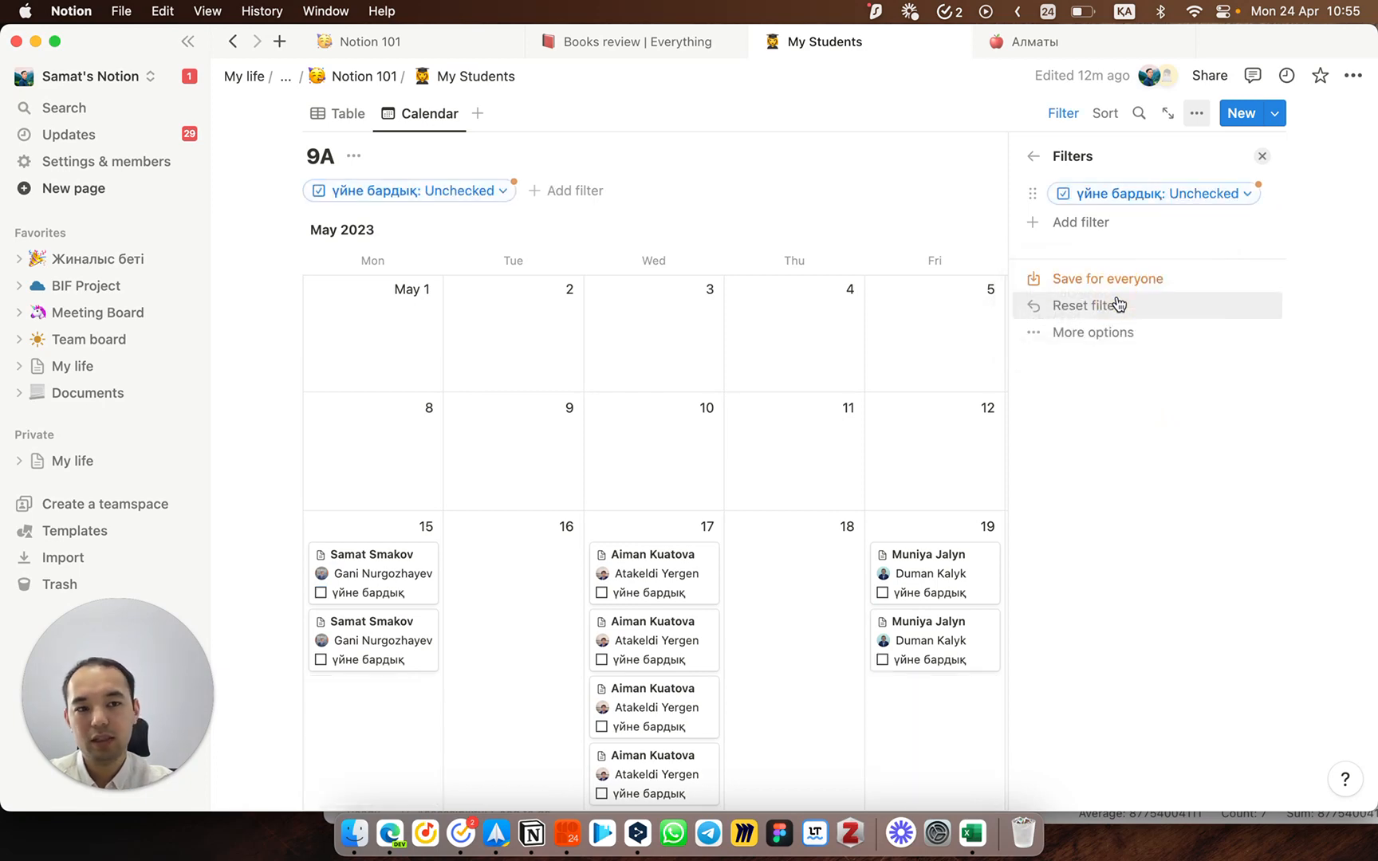
pyautogui.click(1262, 155)
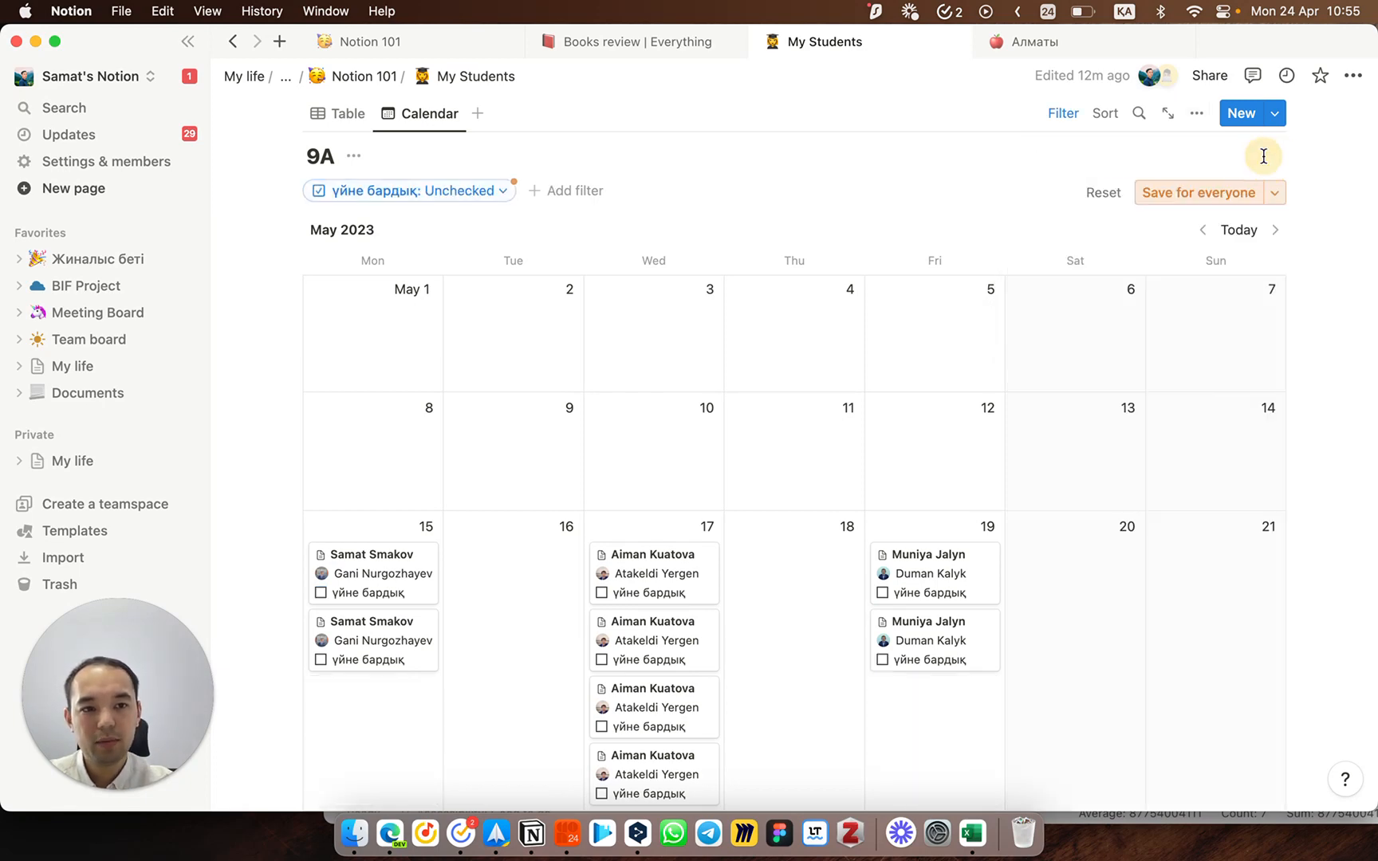
pyautogui.scroll(-2, 961, 298)
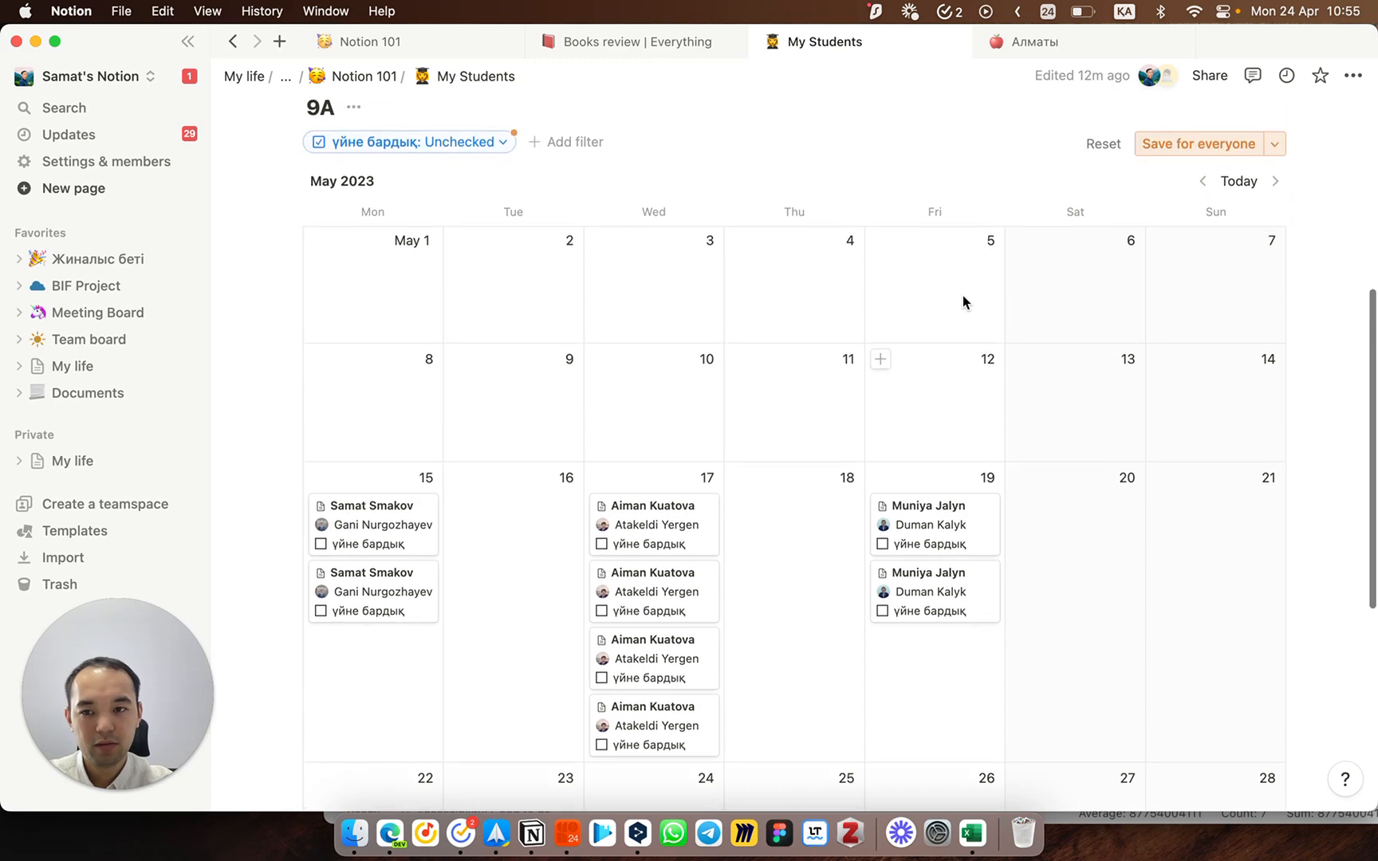
pyautogui.scroll(2, 963, 296)
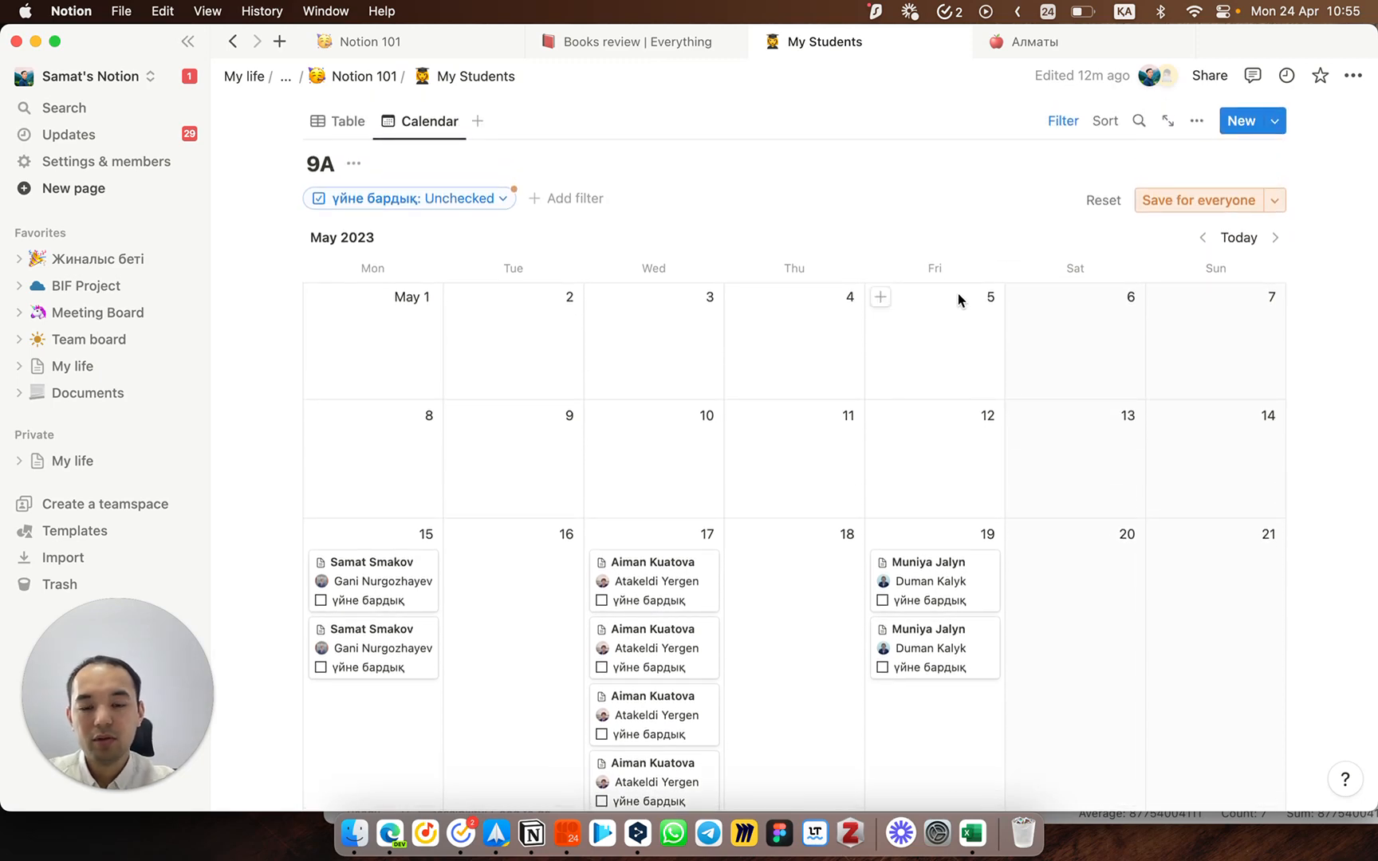
# Step: Check the үйне бардық checkboxes in the table view and reset the calendar view's filter
pyautogui.click(351, 124)
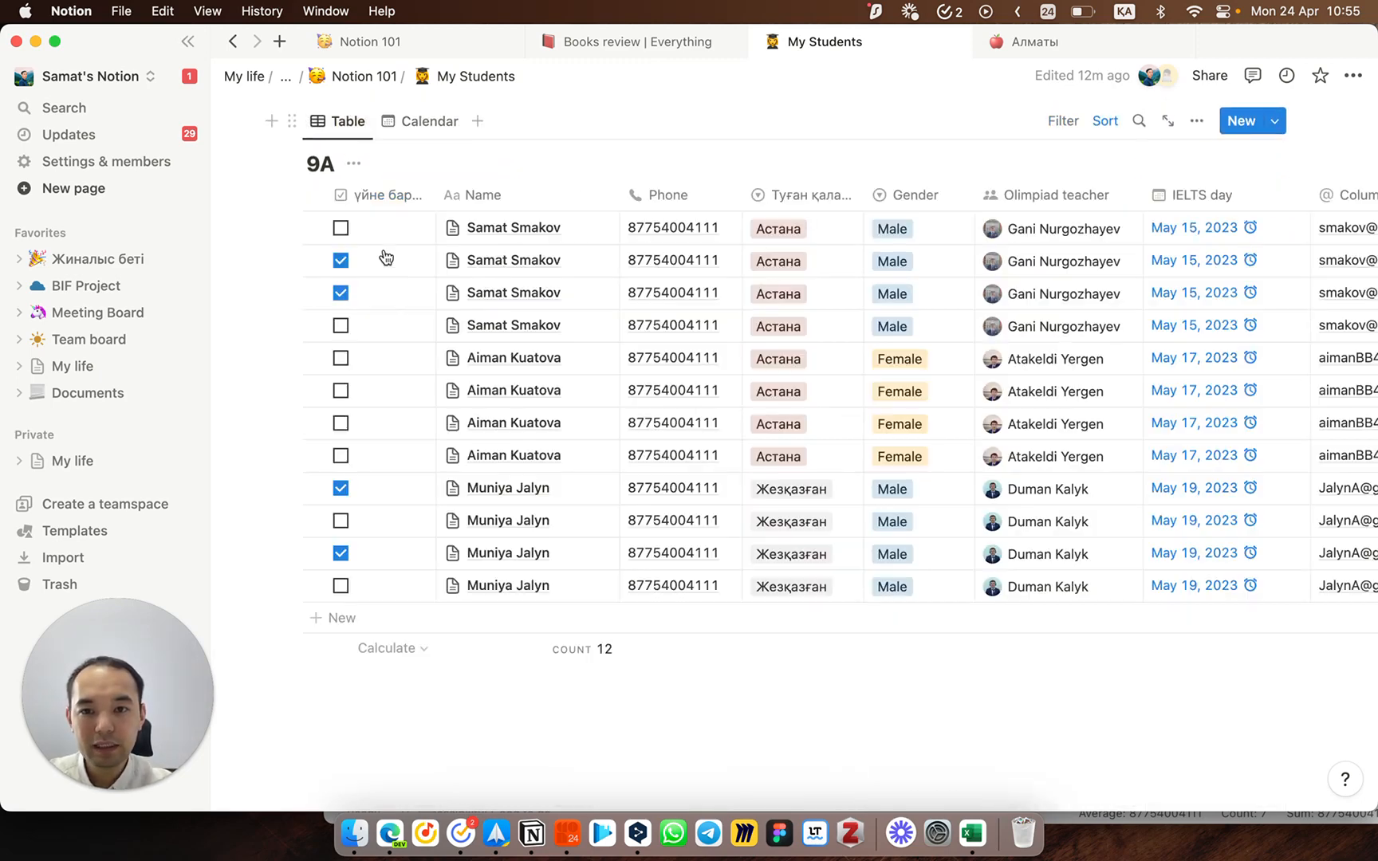
pyautogui.click(429, 121)
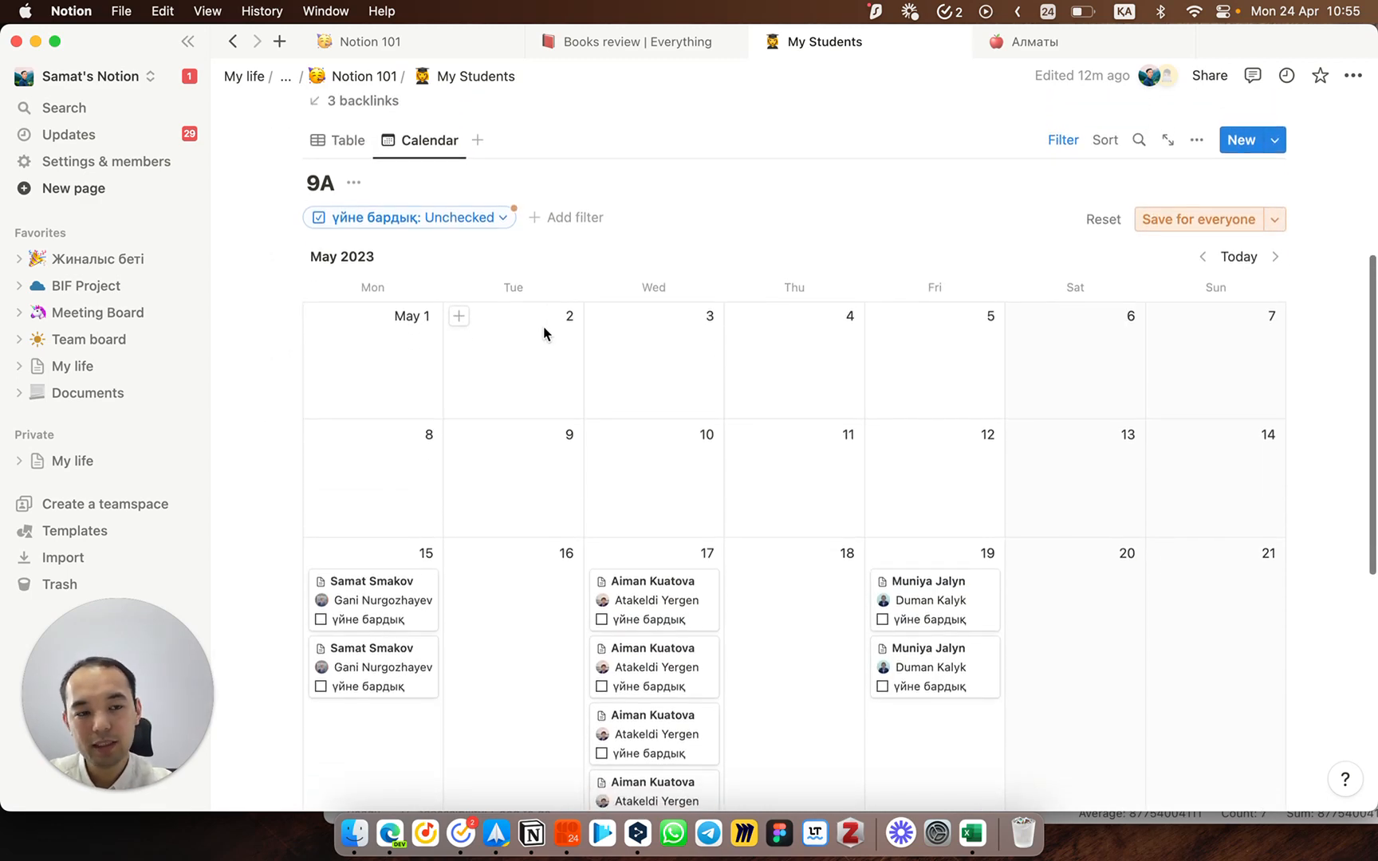
pyautogui.click(1092, 216)
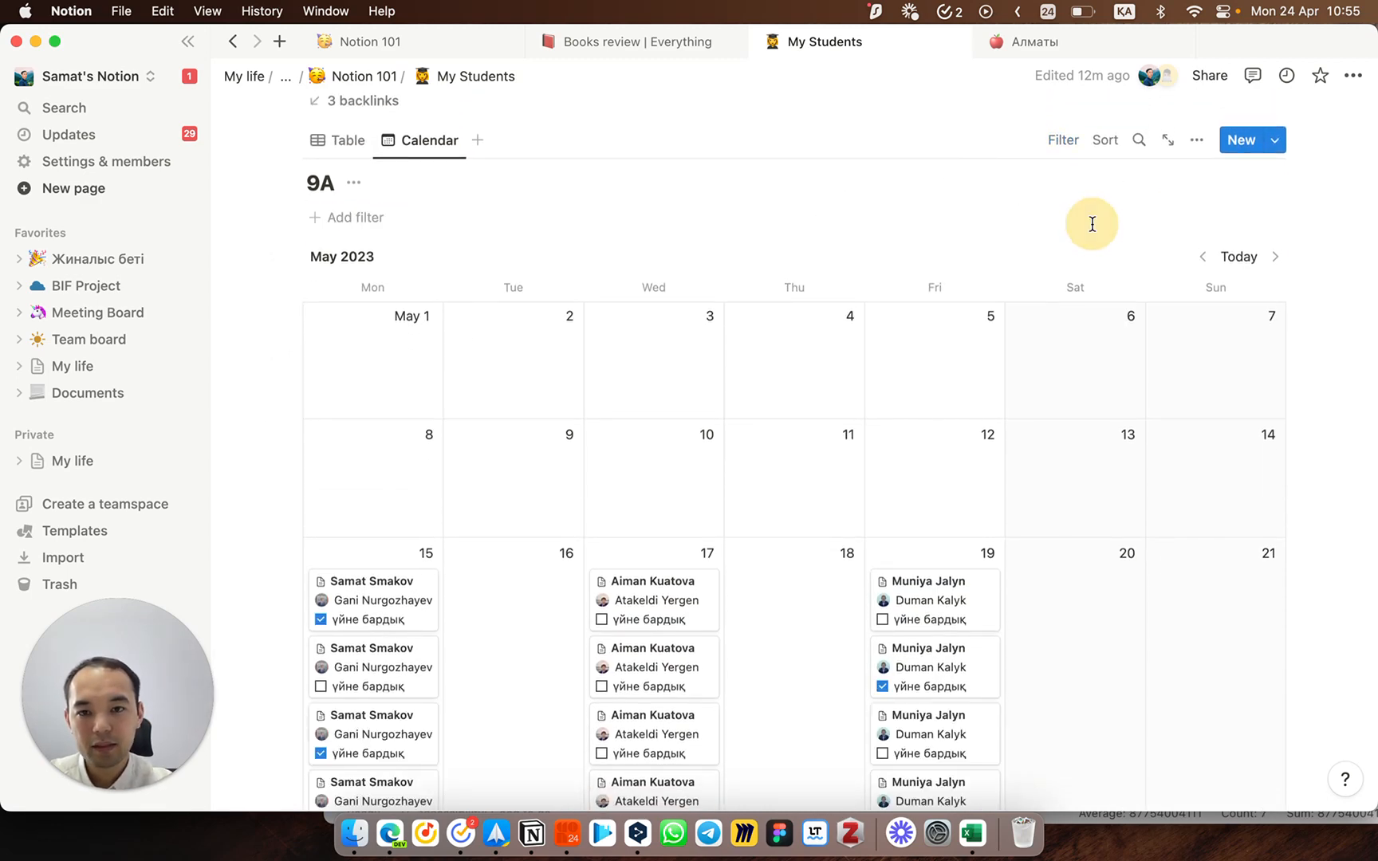
pyautogui.scroll(-2, 907, 310)
pyautogui.scroll(-1, 907, 303)
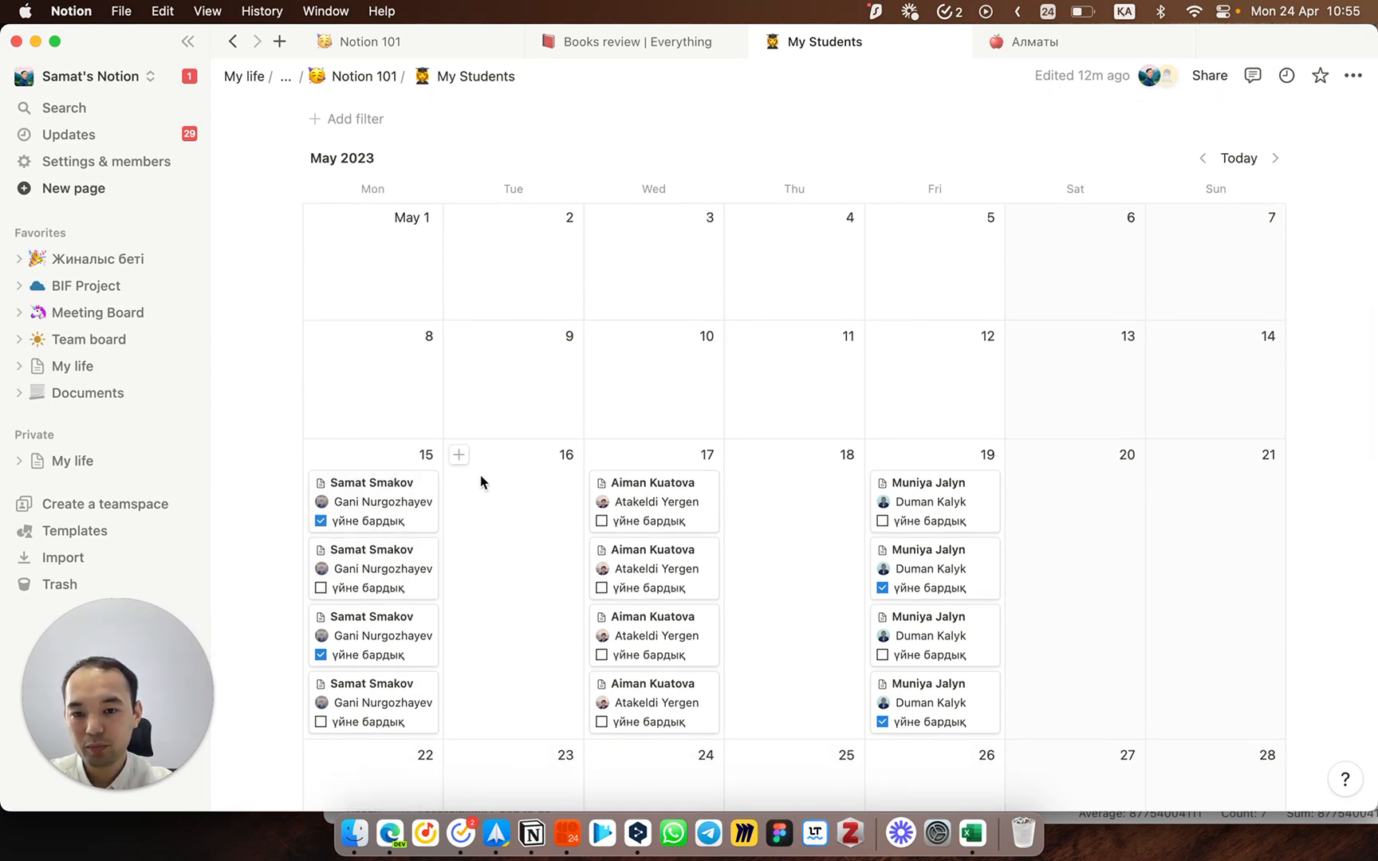
# Step: Add a new view with the List layout to the 9A student database
pyautogui.scroll(4, 480, 470)
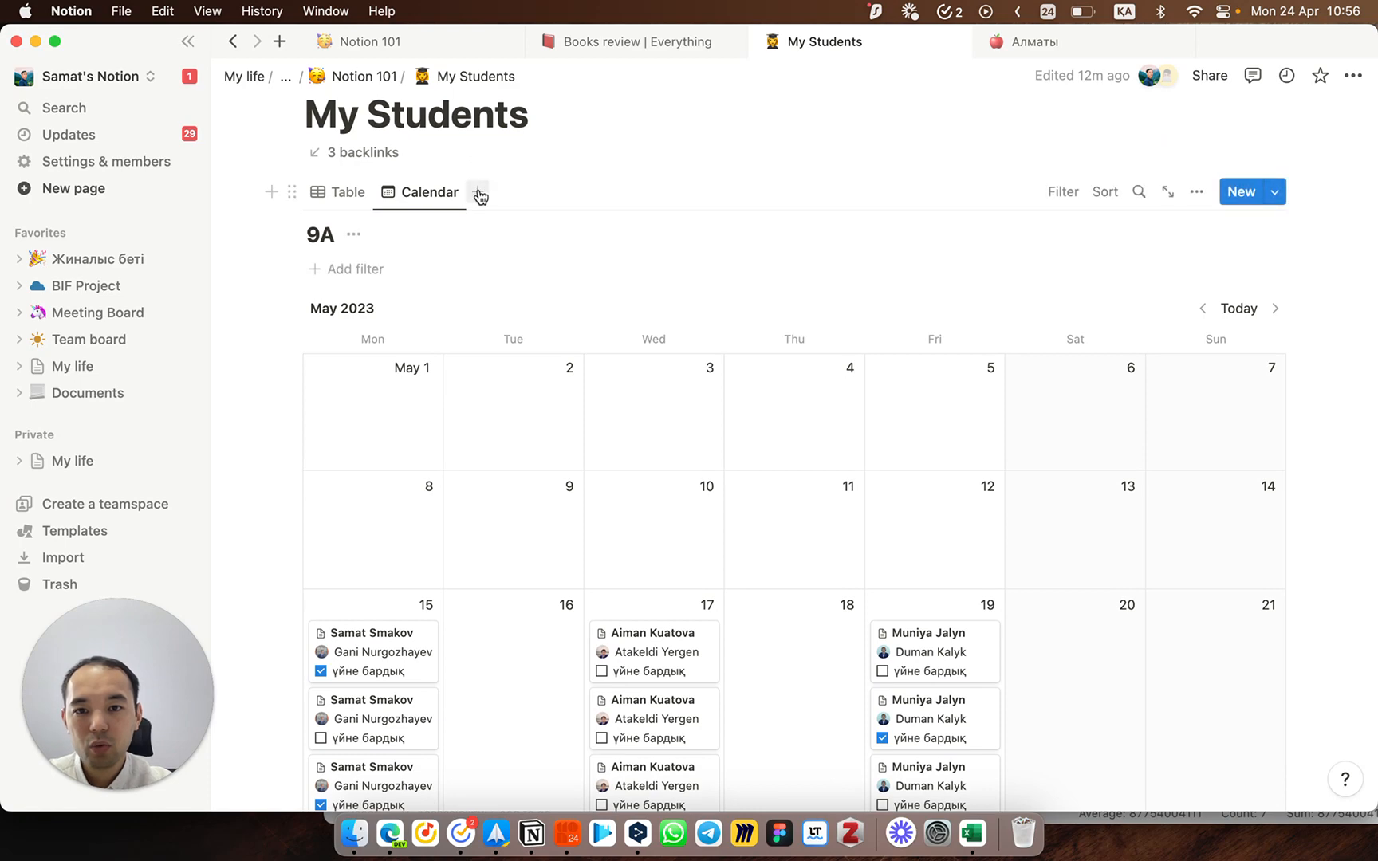
pyautogui.click(479, 195)
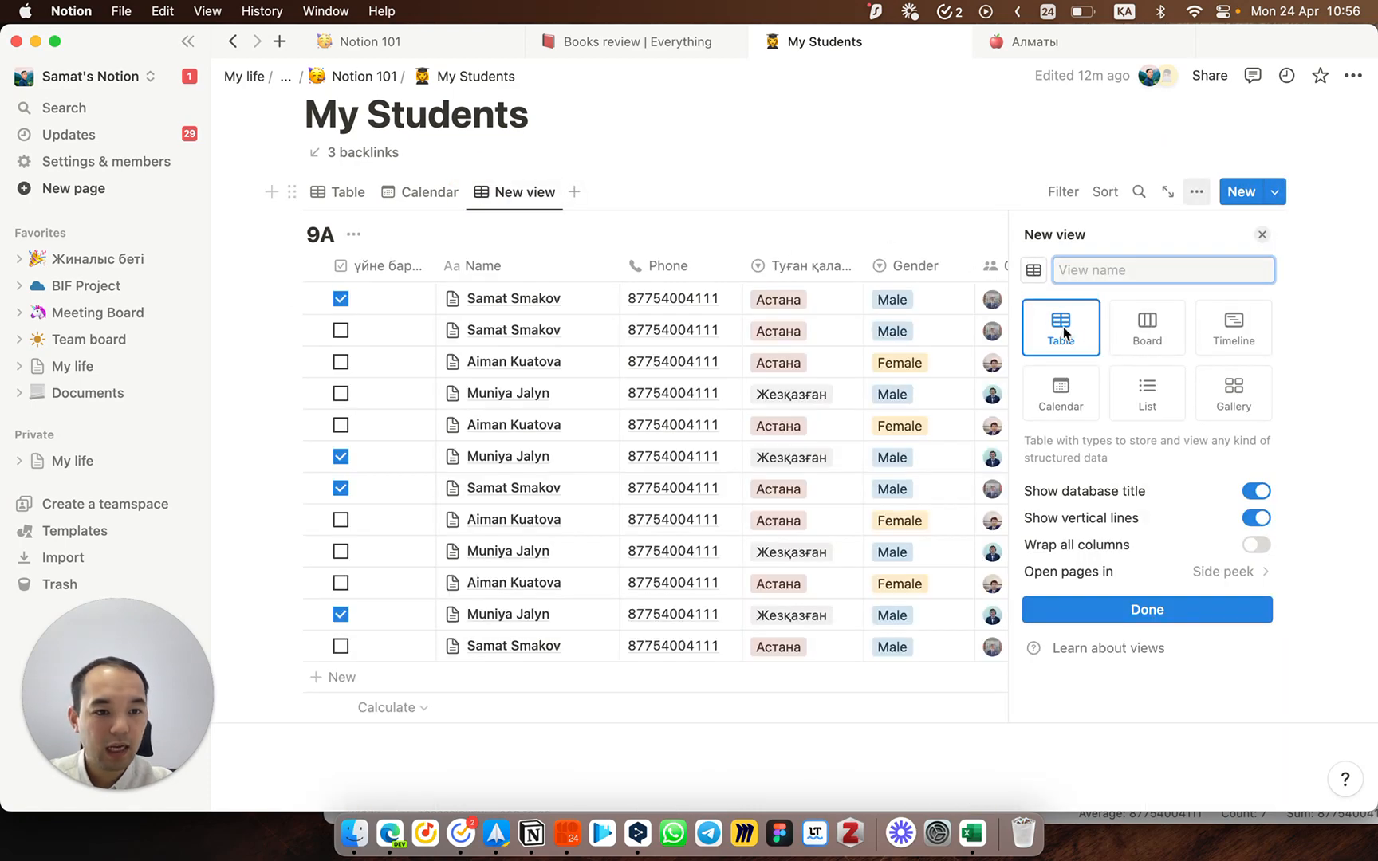
pyautogui.click(1126, 402)
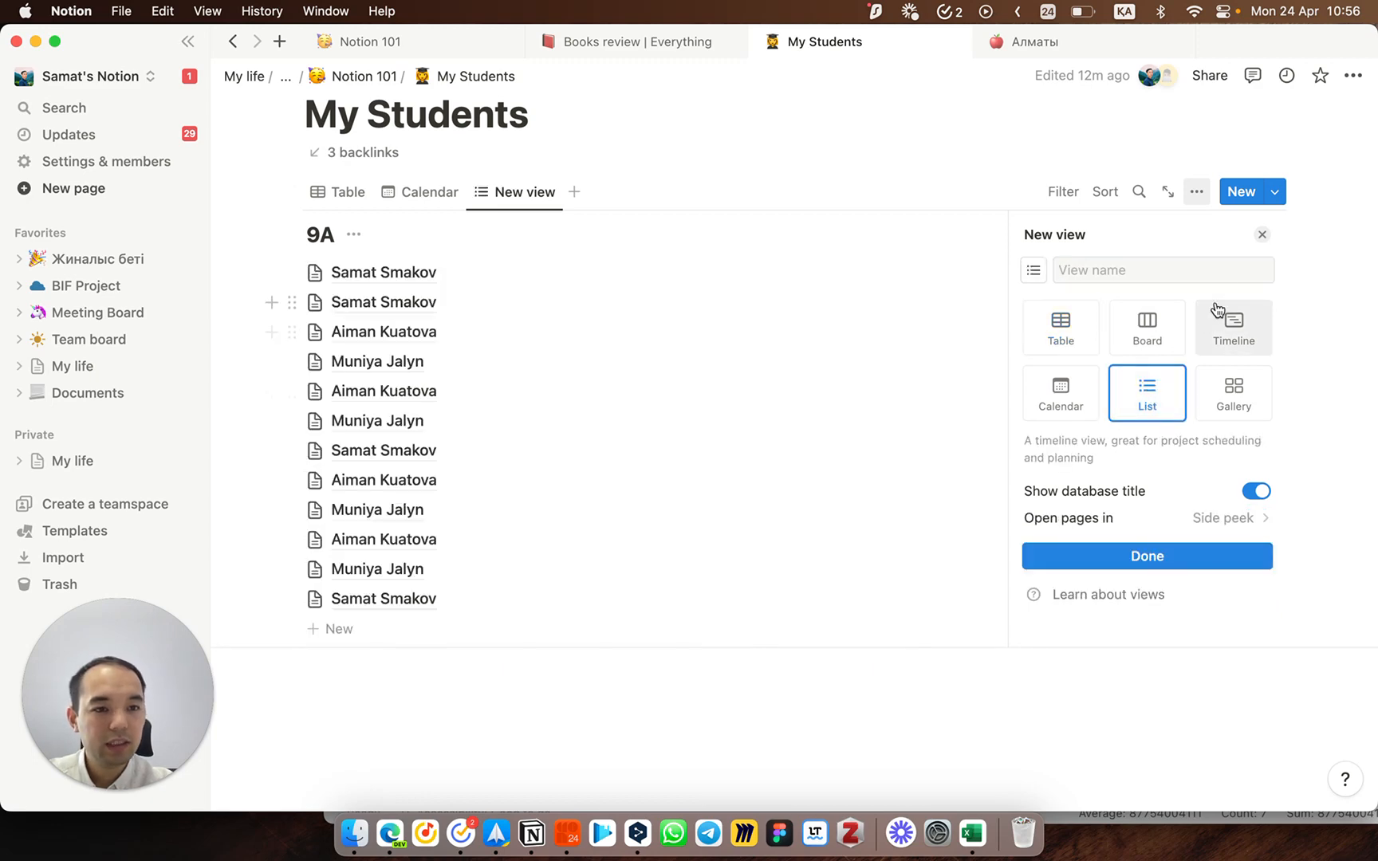
pyautogui.click(1262, 235)
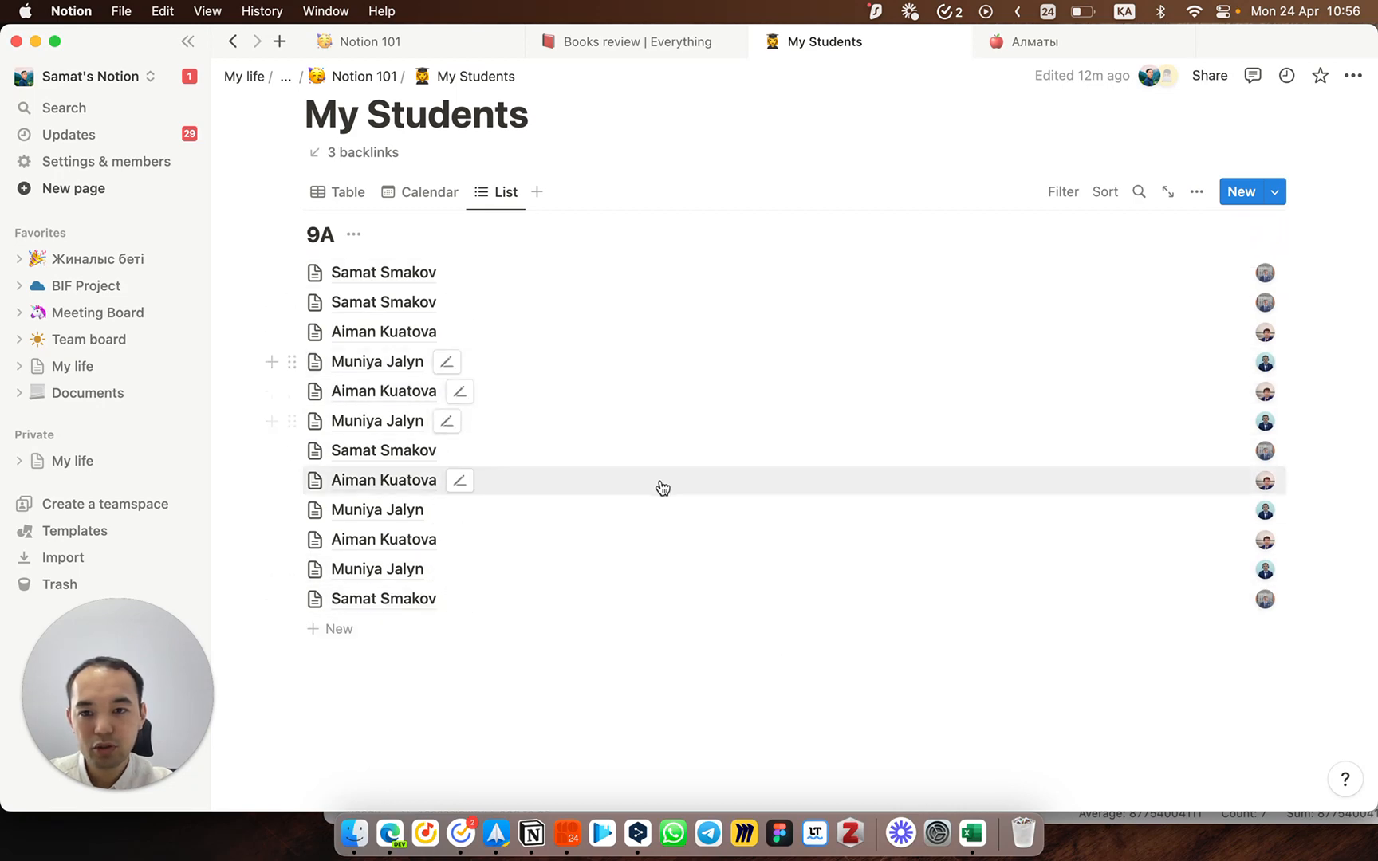
# Step: Show the Phone, үйне бардық, Туған қаласы and IELTS day properties in the list view
pyautogui.click(1188, 194)
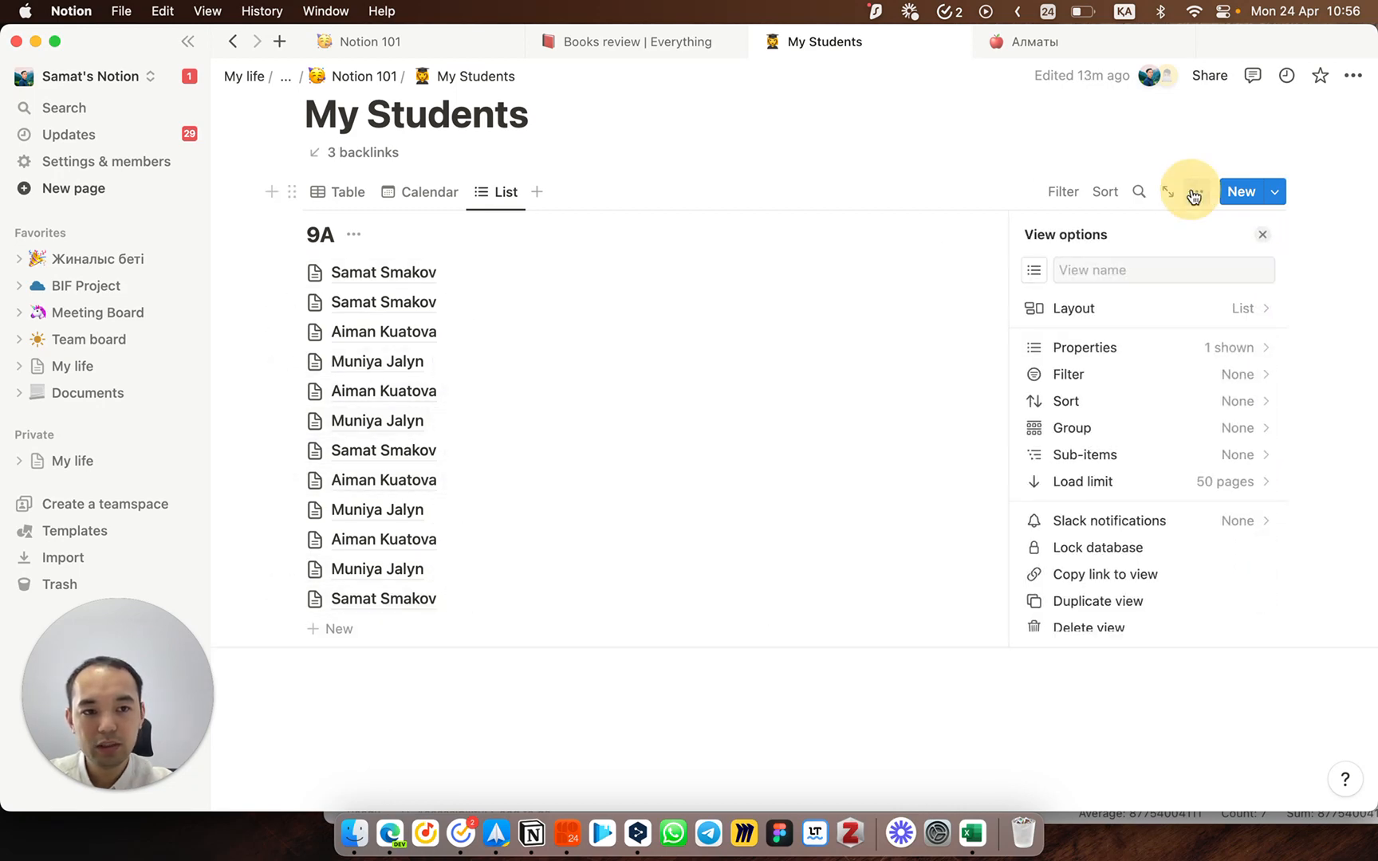
pyautogui.click(1154, 353)
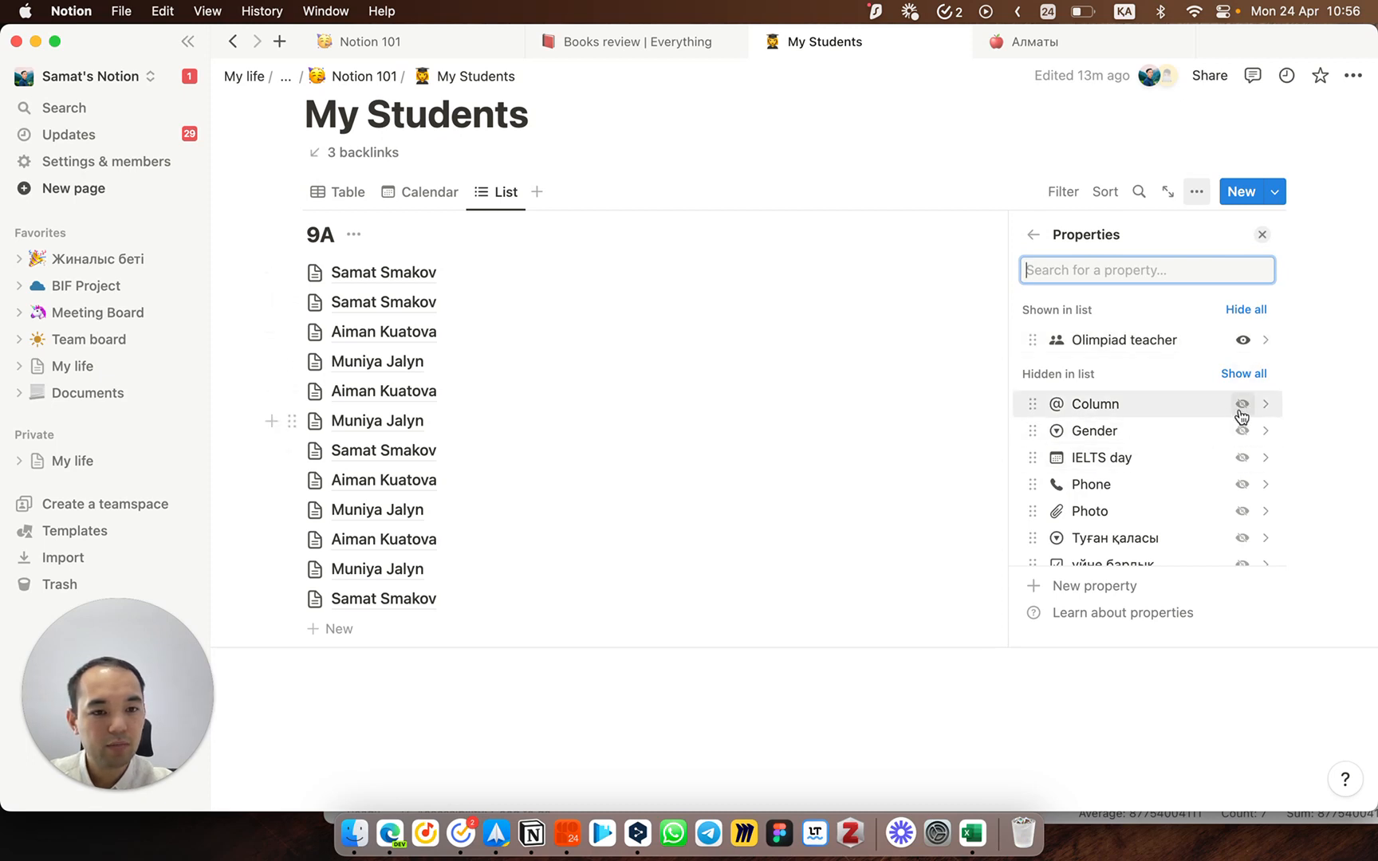
pyautogui.scroll(-3, 1242, 415)
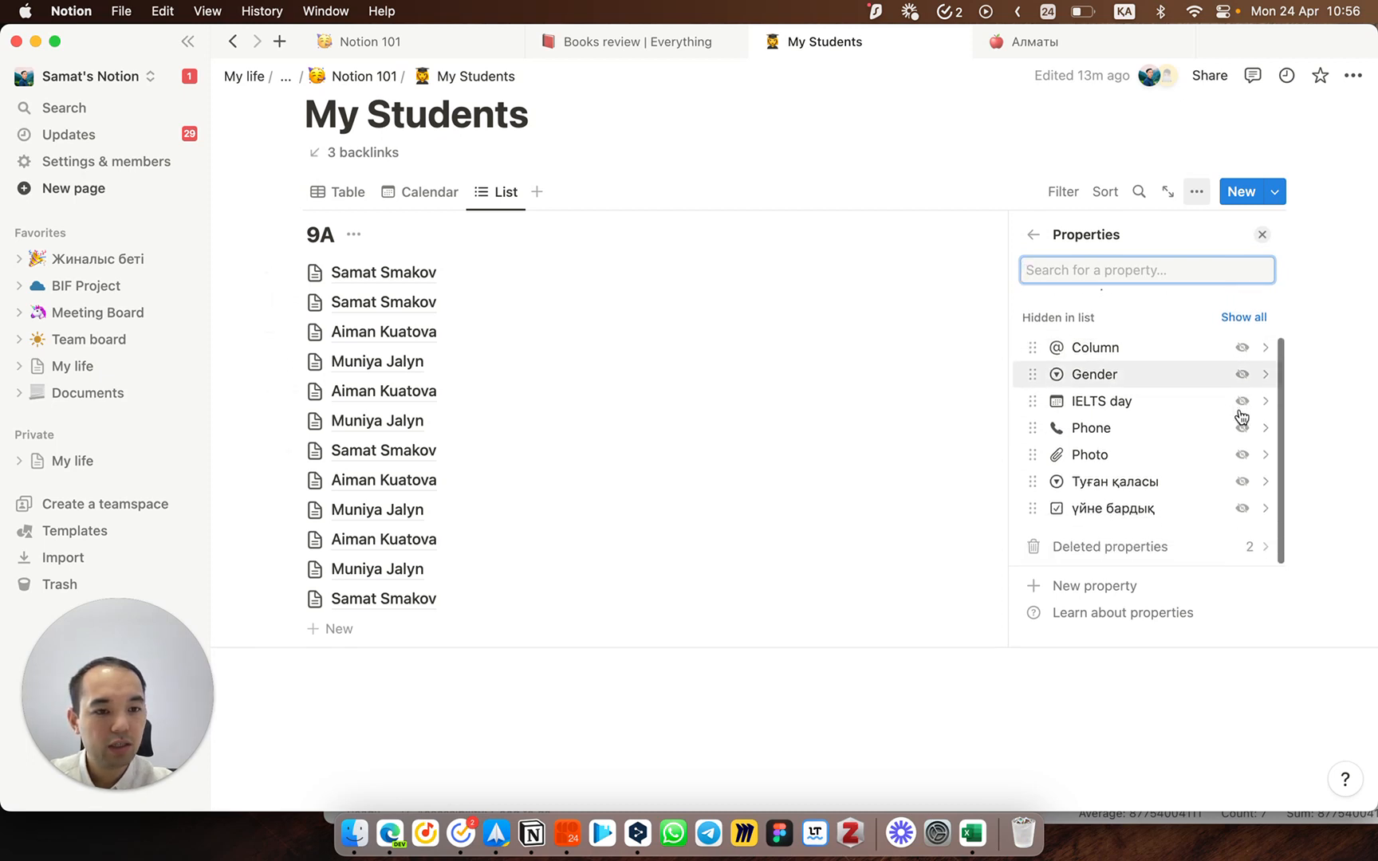
pyautogui.click(1242, 427)
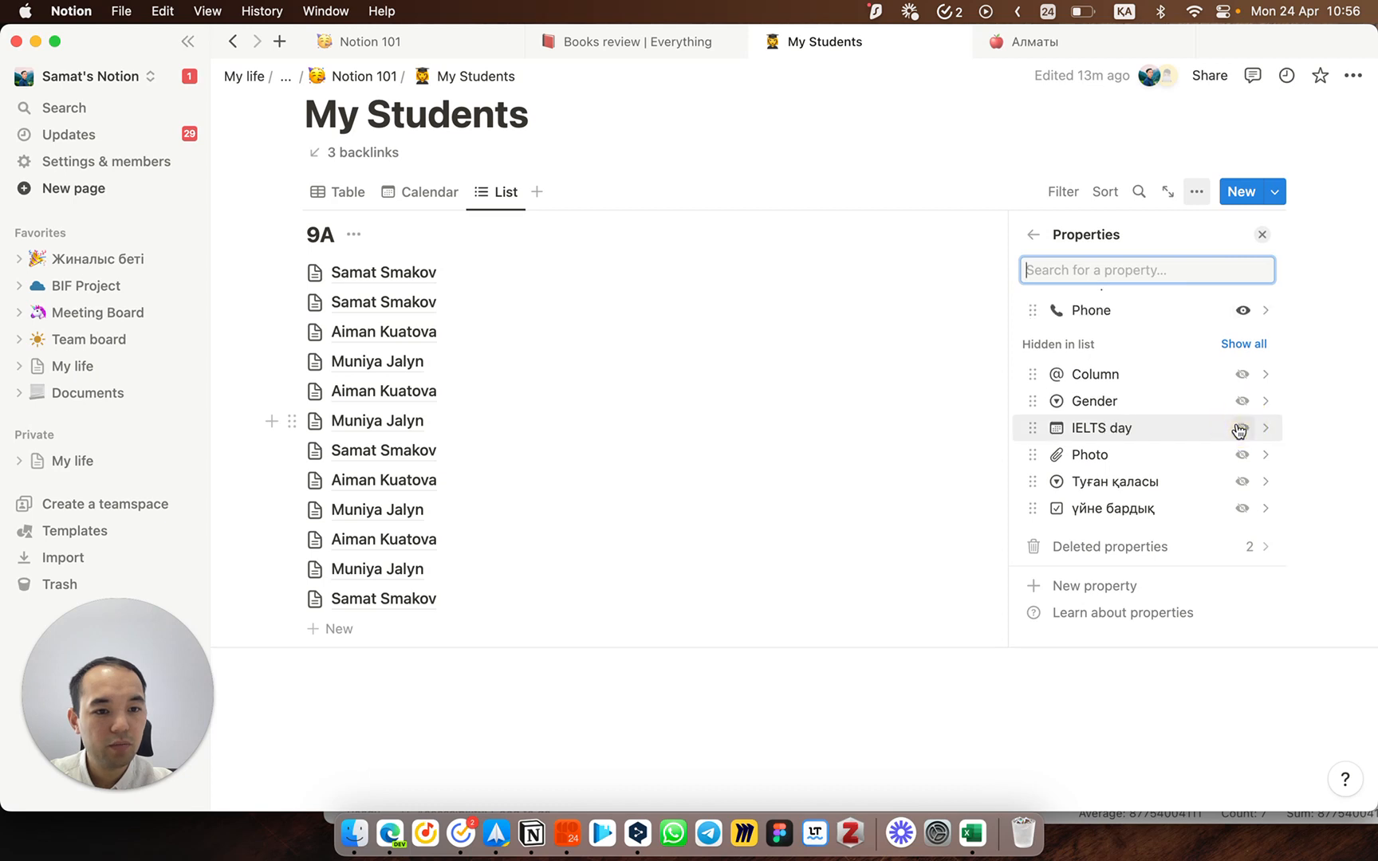
pyautogui.click(1238, 508)
pyautogui.click(1237, 504)
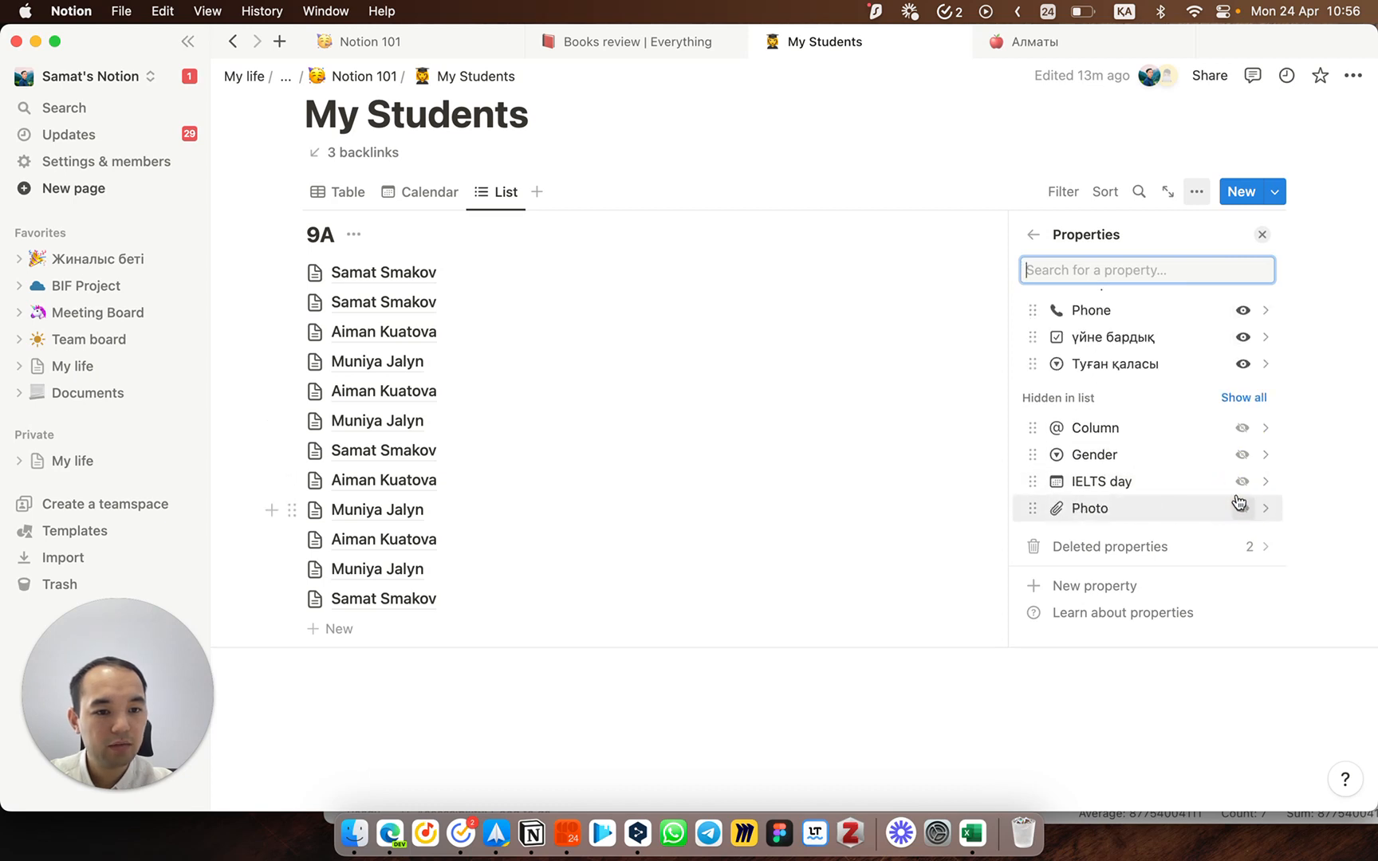
pyautogui.click(1240, 482)
pyautogui.click(1262, 234)
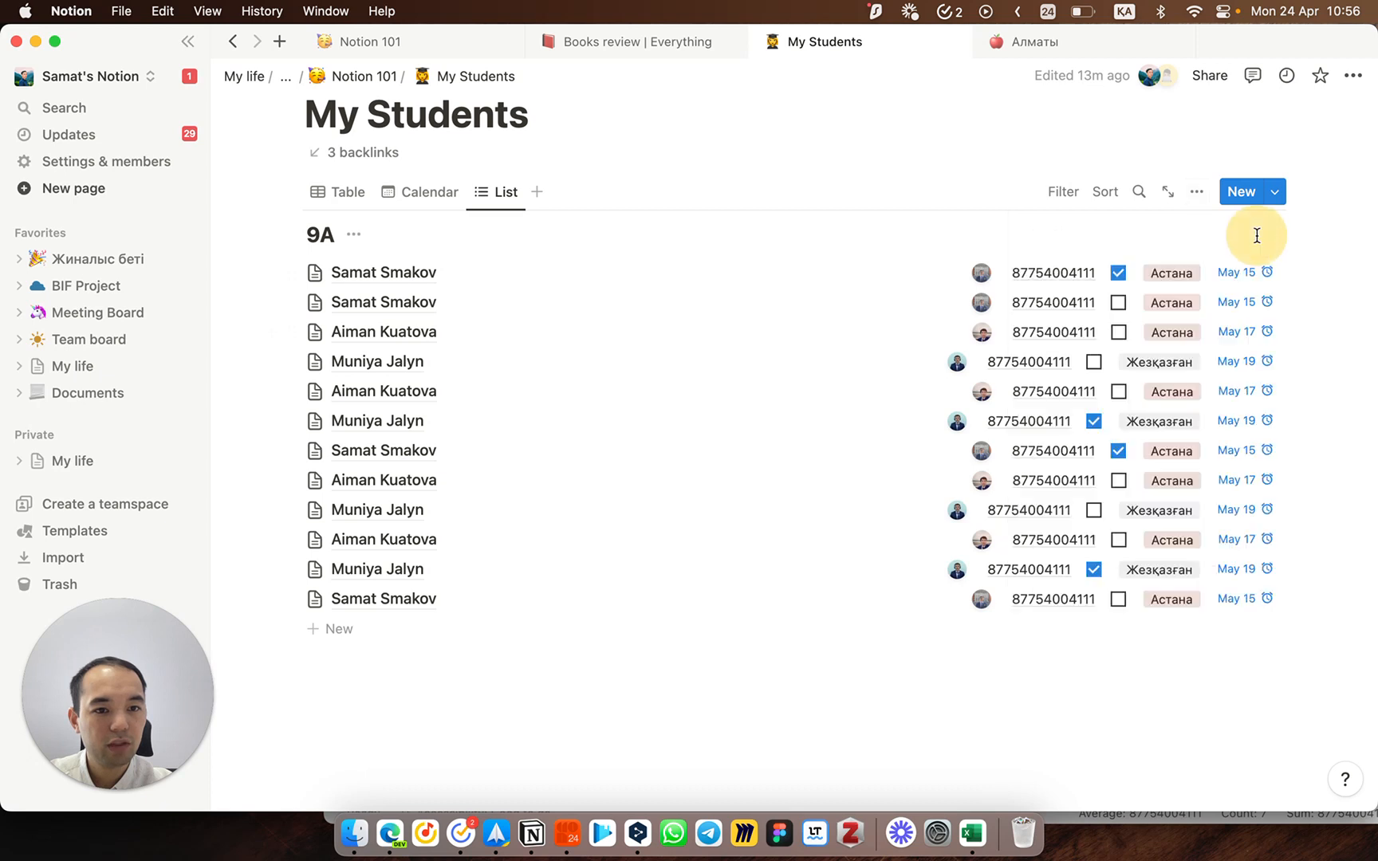
# Step: Hide all properties in the list view so that only the student names are listed, and close the view options
pyautogui.click(1197, 191)
pyautogui.click(1172, 347)
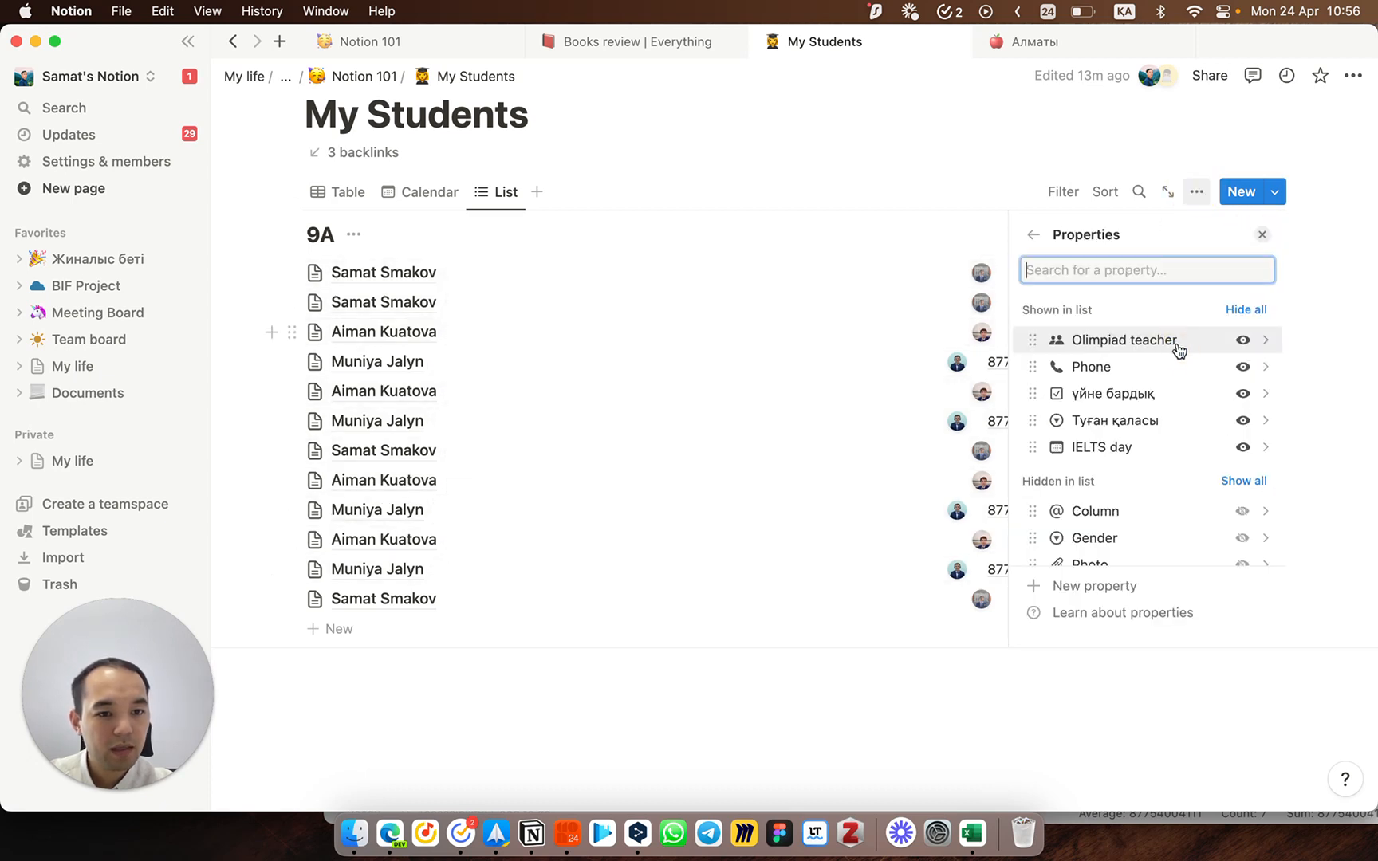
pyautogui.scroll(-2, 1172, 366)
pyautogui.scroll(-1, 1169, 375)
pyautogui.scroll(3, 1168, 376)
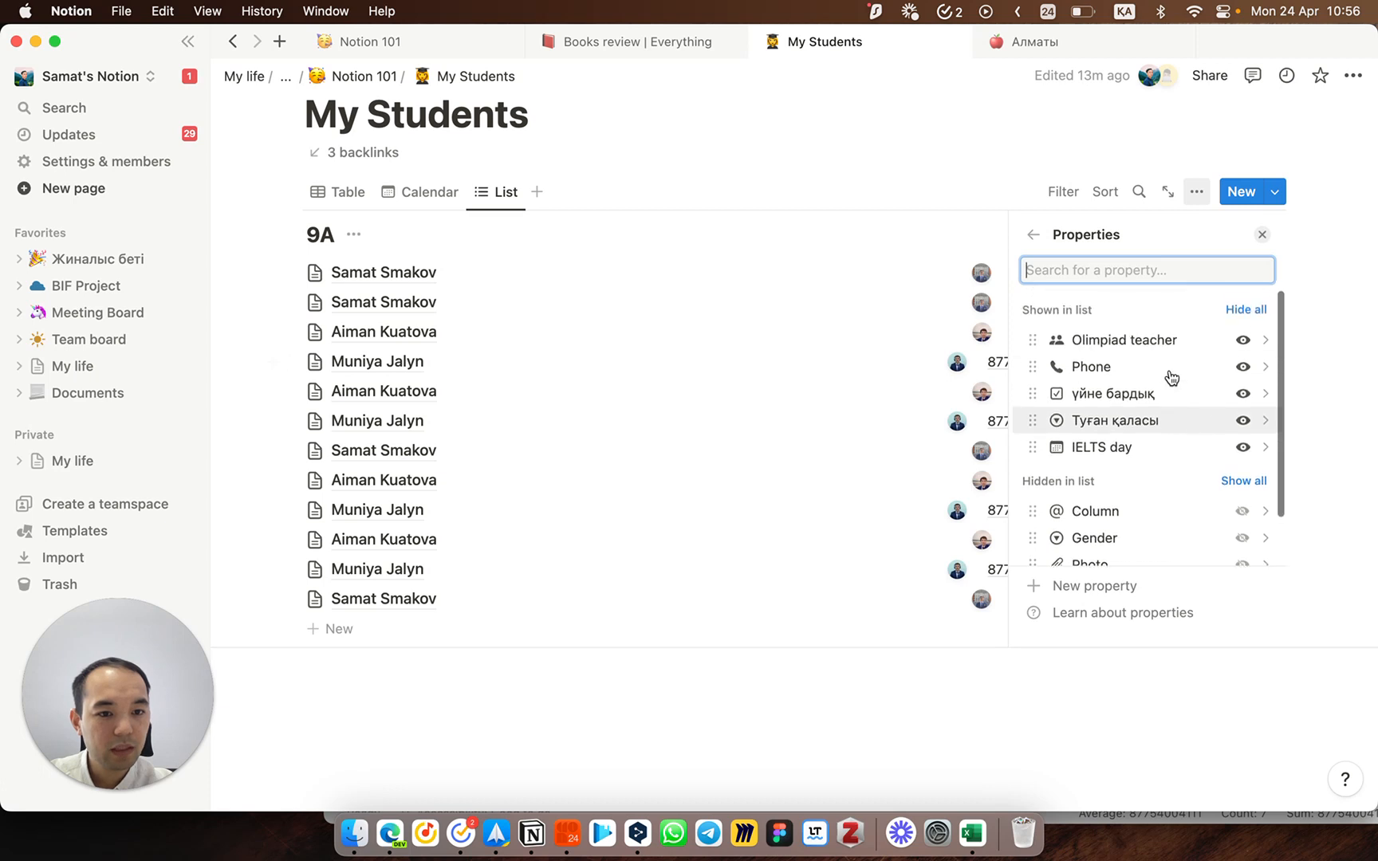
pyautogui.click(1245, 309)
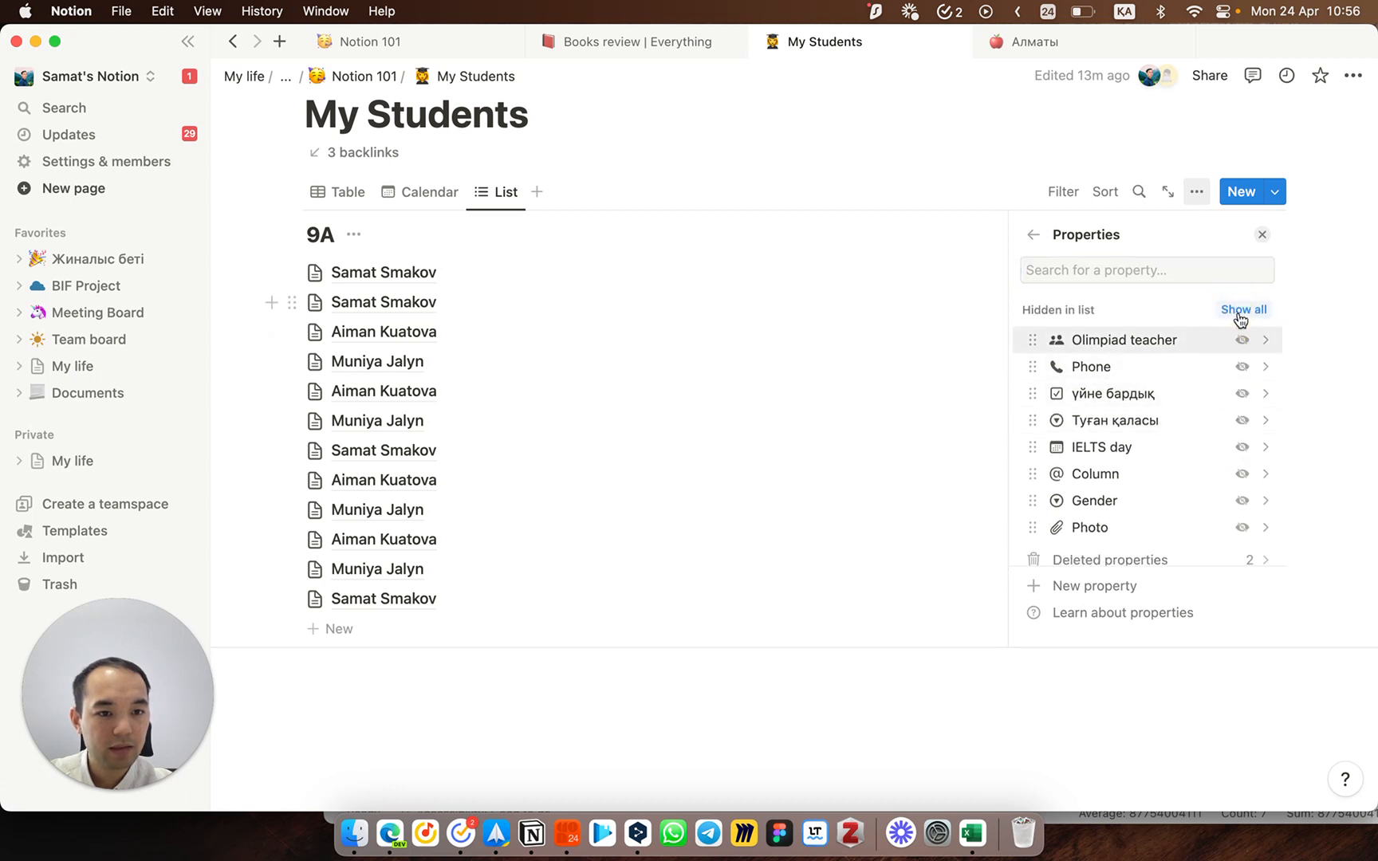
pyautogui.click(1032, 234)
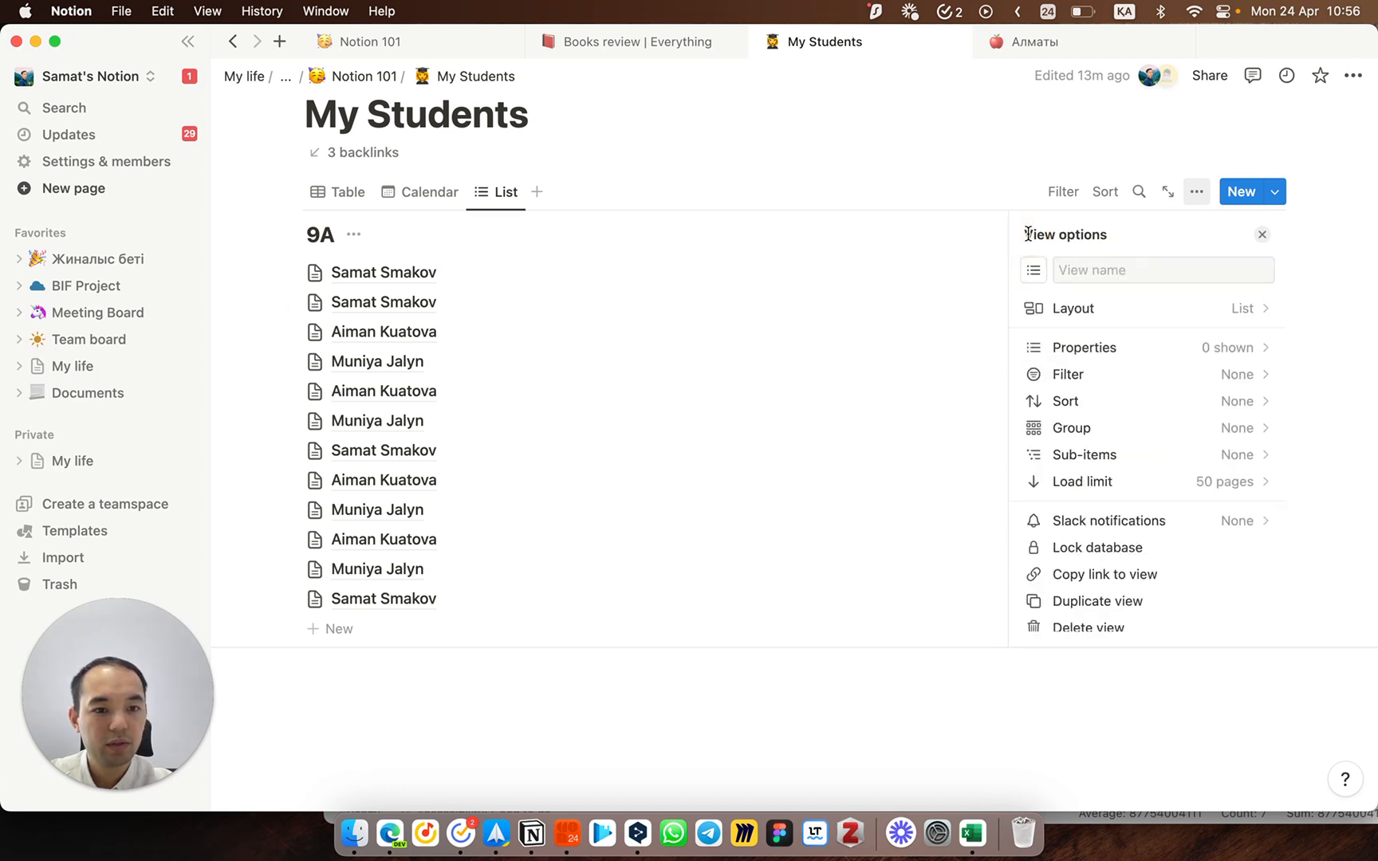
pyautogui.click(936, 179)
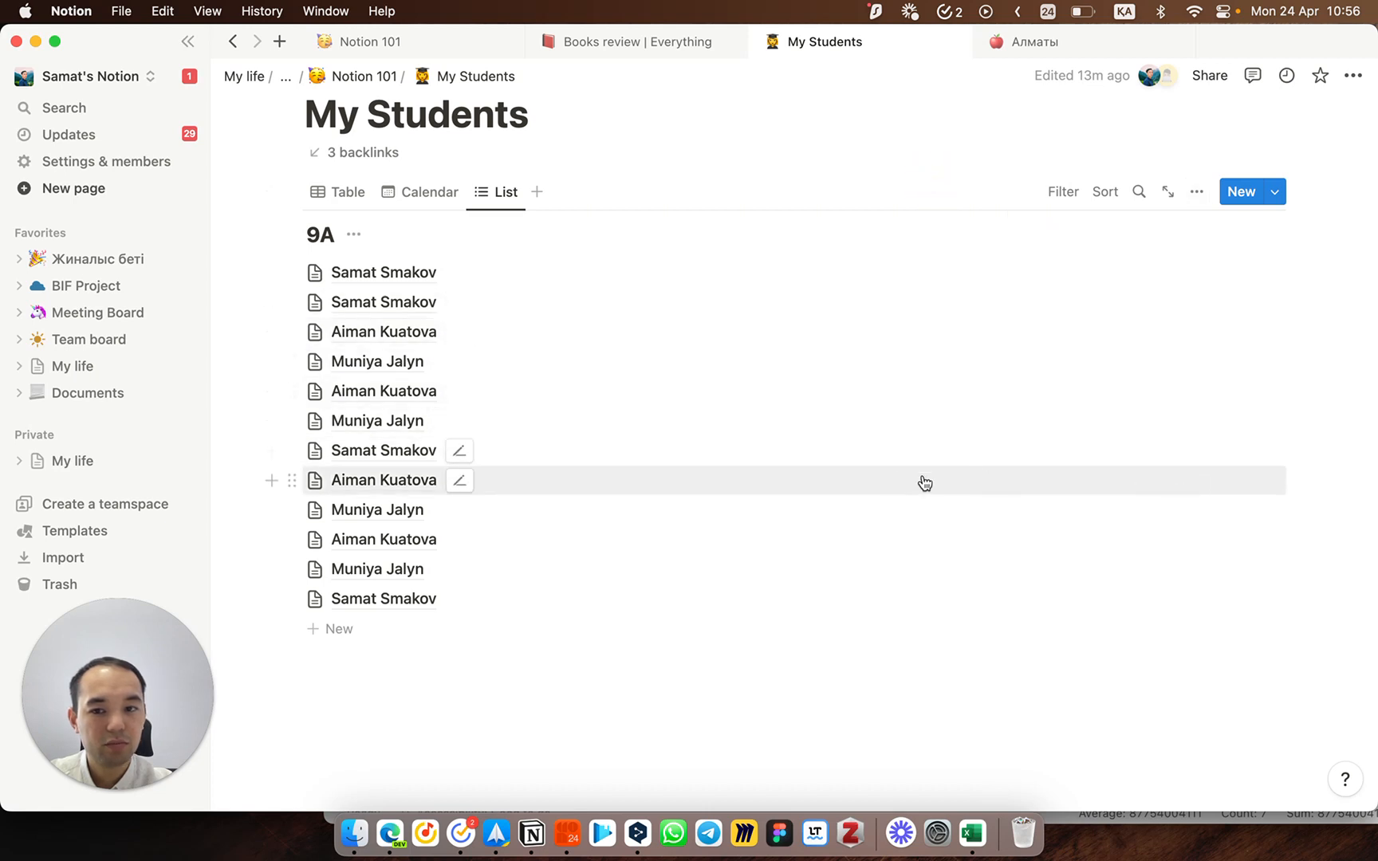
# Step: Switch to the Books review page and open the Articles database through the My life page
pyautogui.scroll(1, 848, 425)
pyautogui.scroll(1, 848, 424)
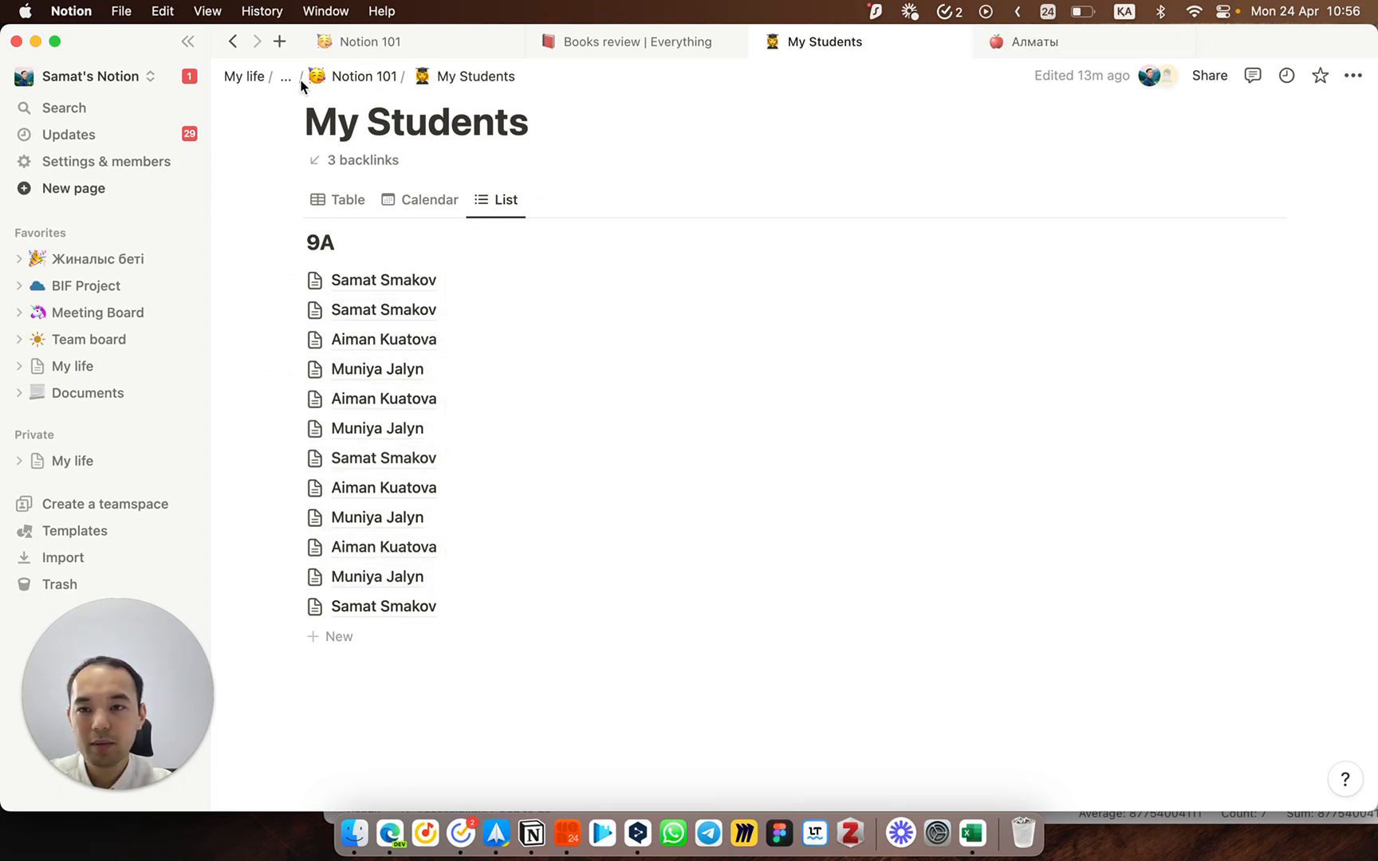
pyautogui.click(66, 108)
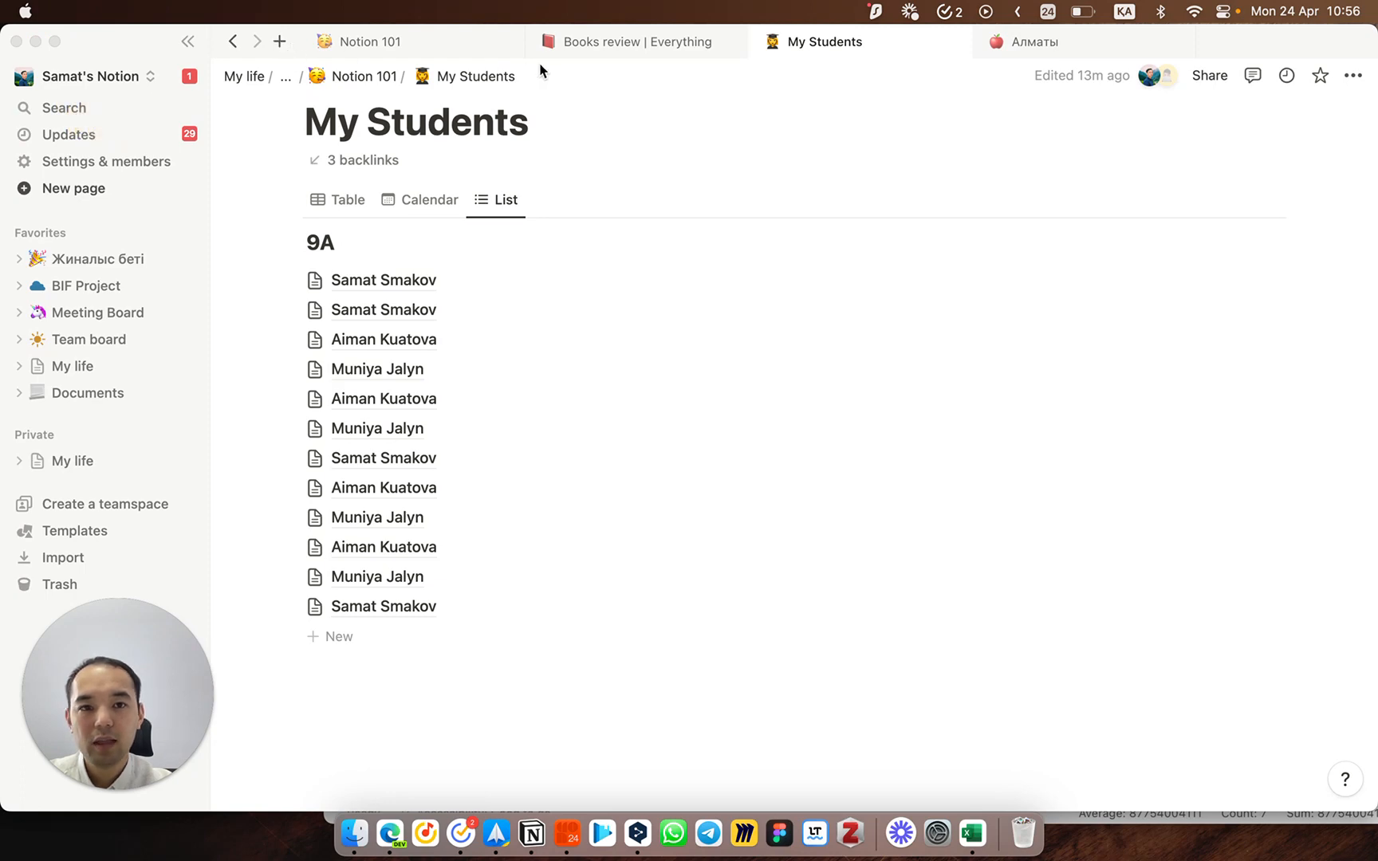
pyautogui.click(579, 41)
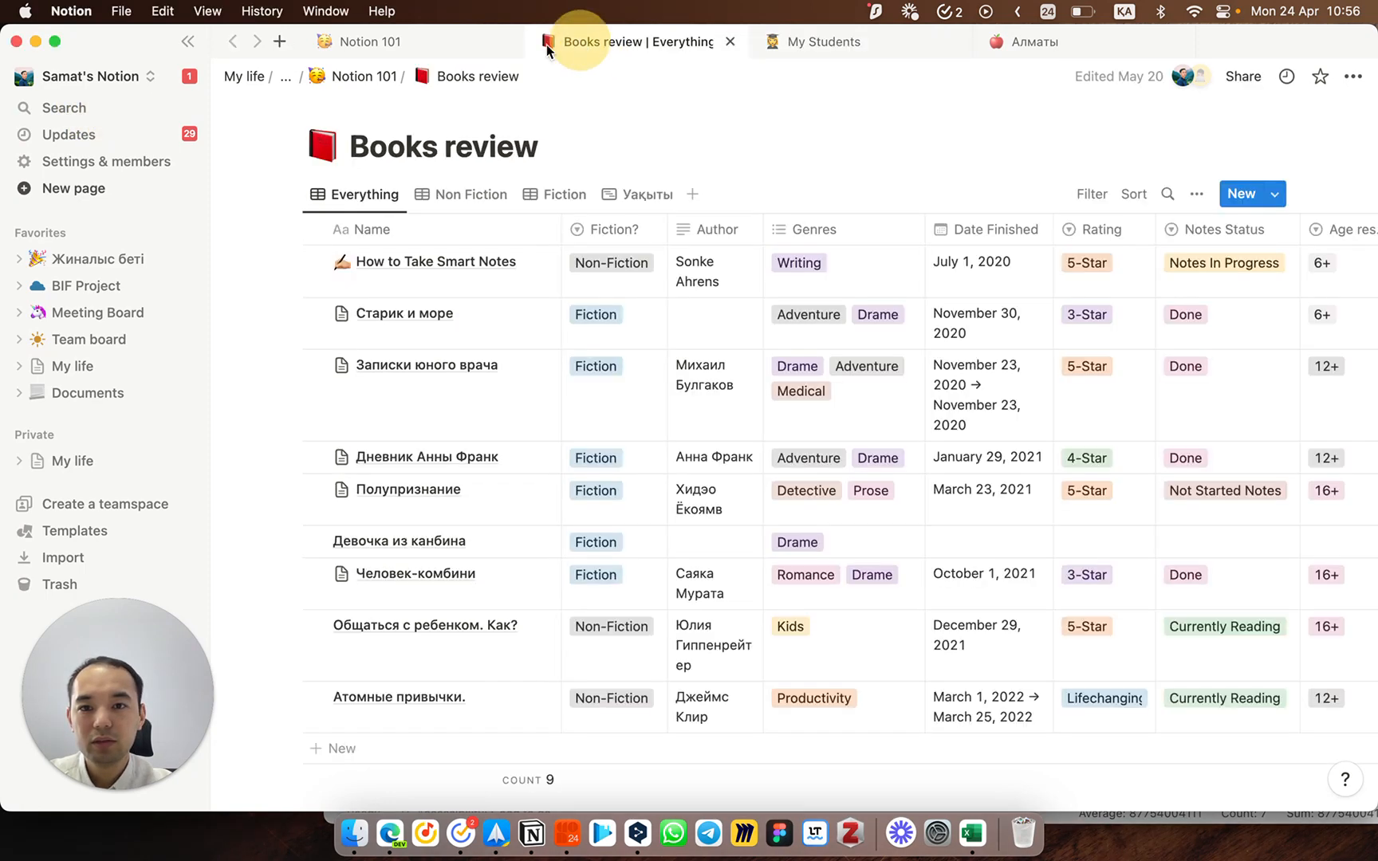
pyautogui.moveTo(56, 119); pyautogui.dragTo(421, 83)
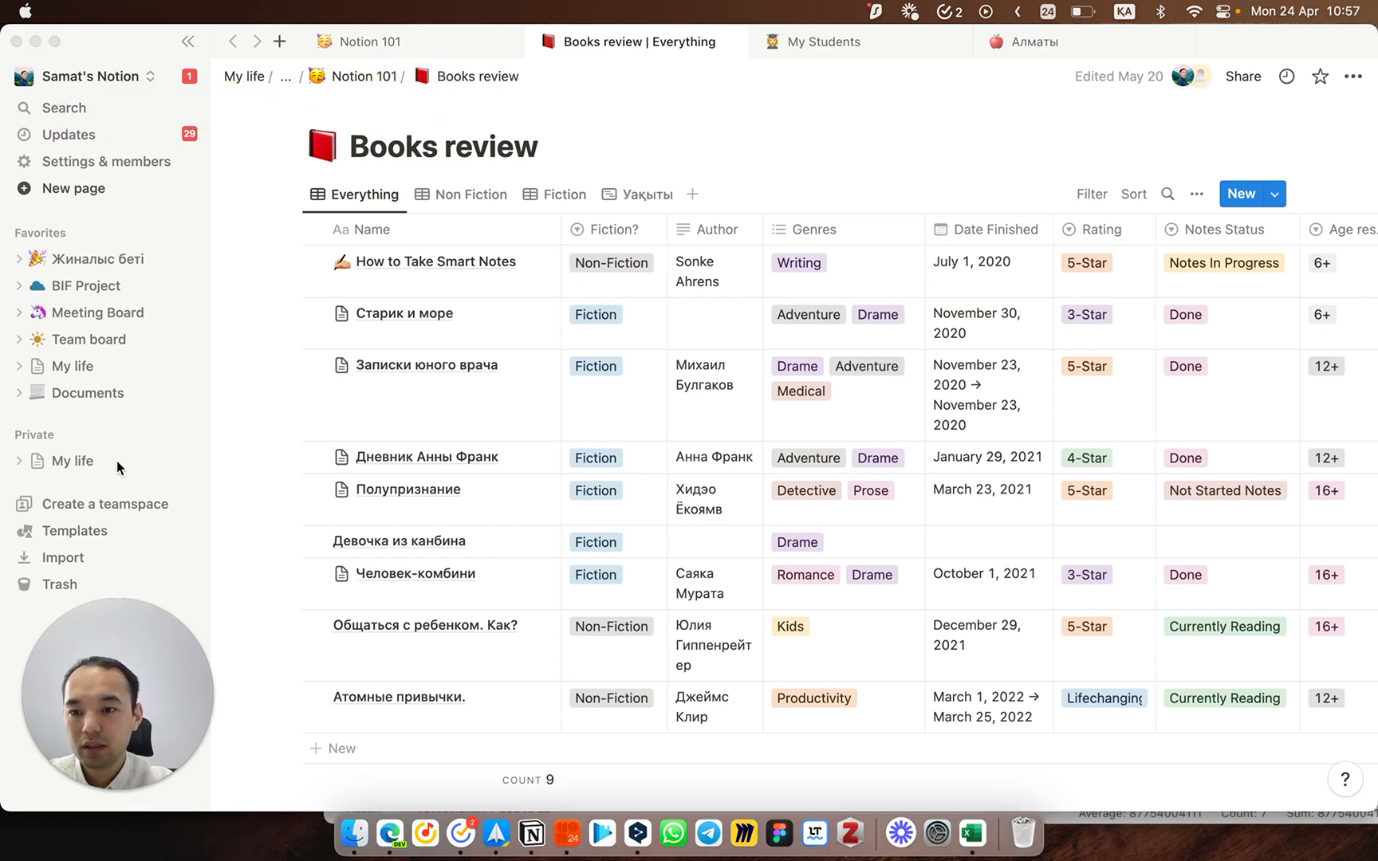
pyautogui.click(102, 359)
pyautogui.click(92, 372)
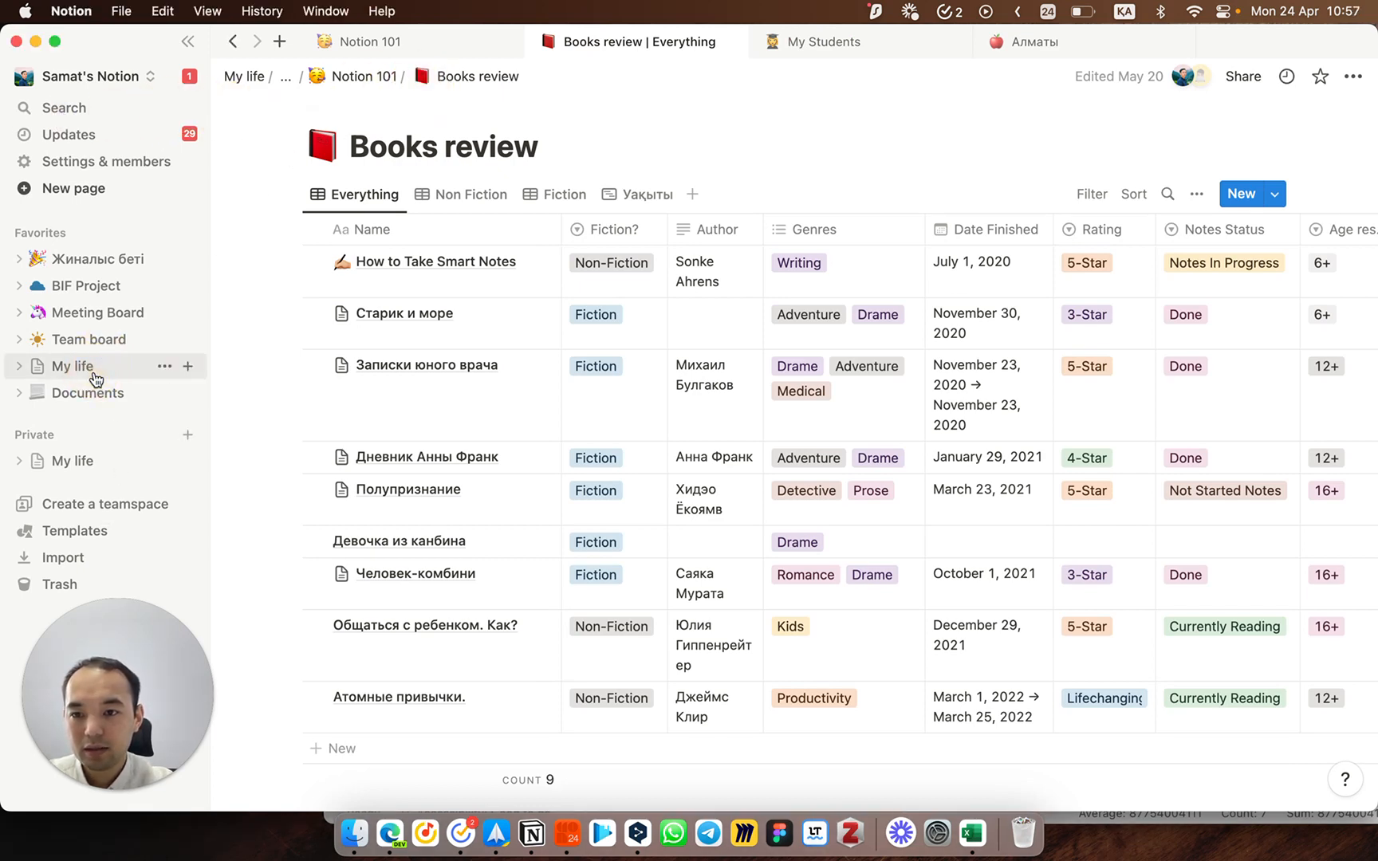
pyautogui.click(78, 371)
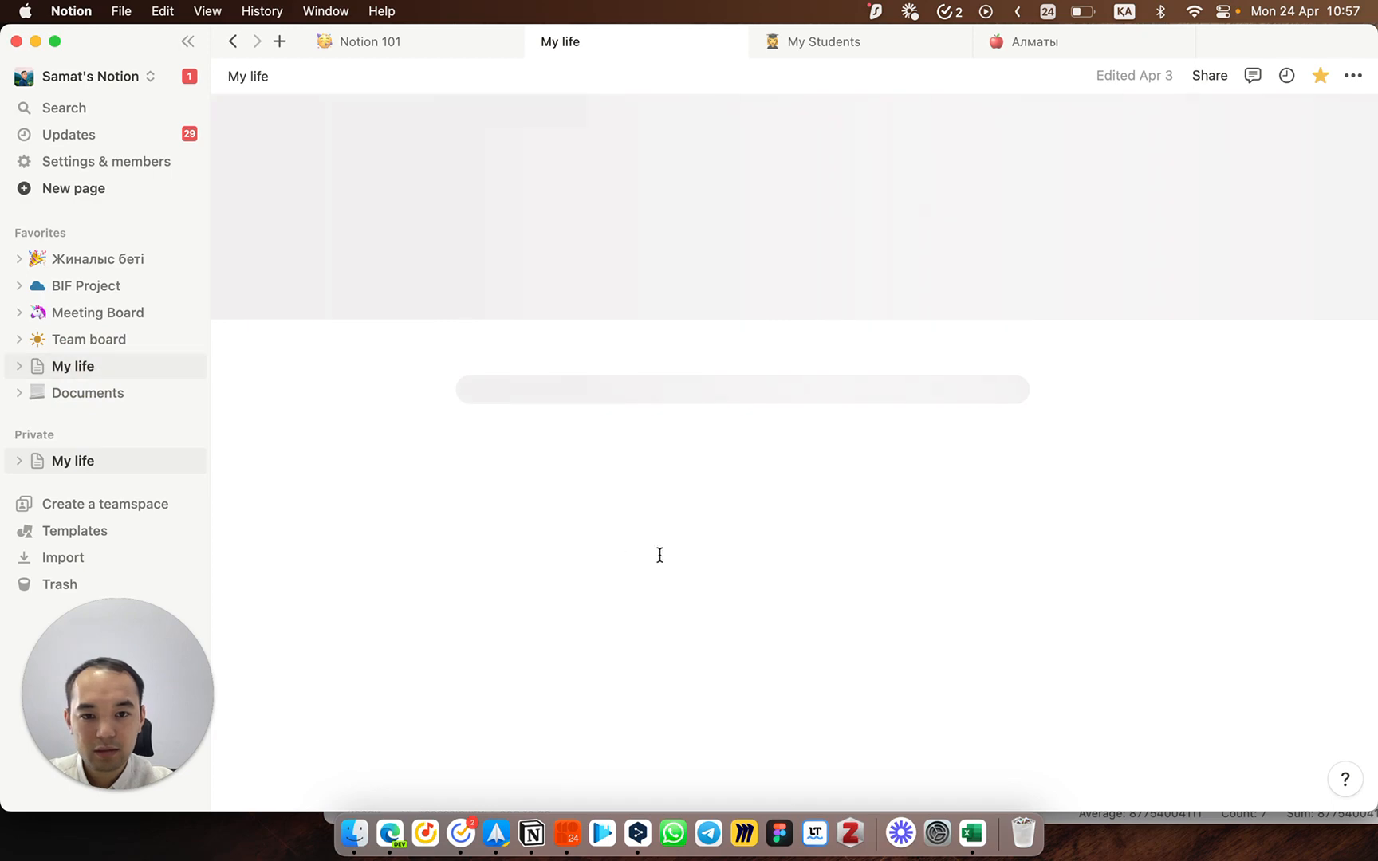
pyautogui.scroll(-3, 787, 541)
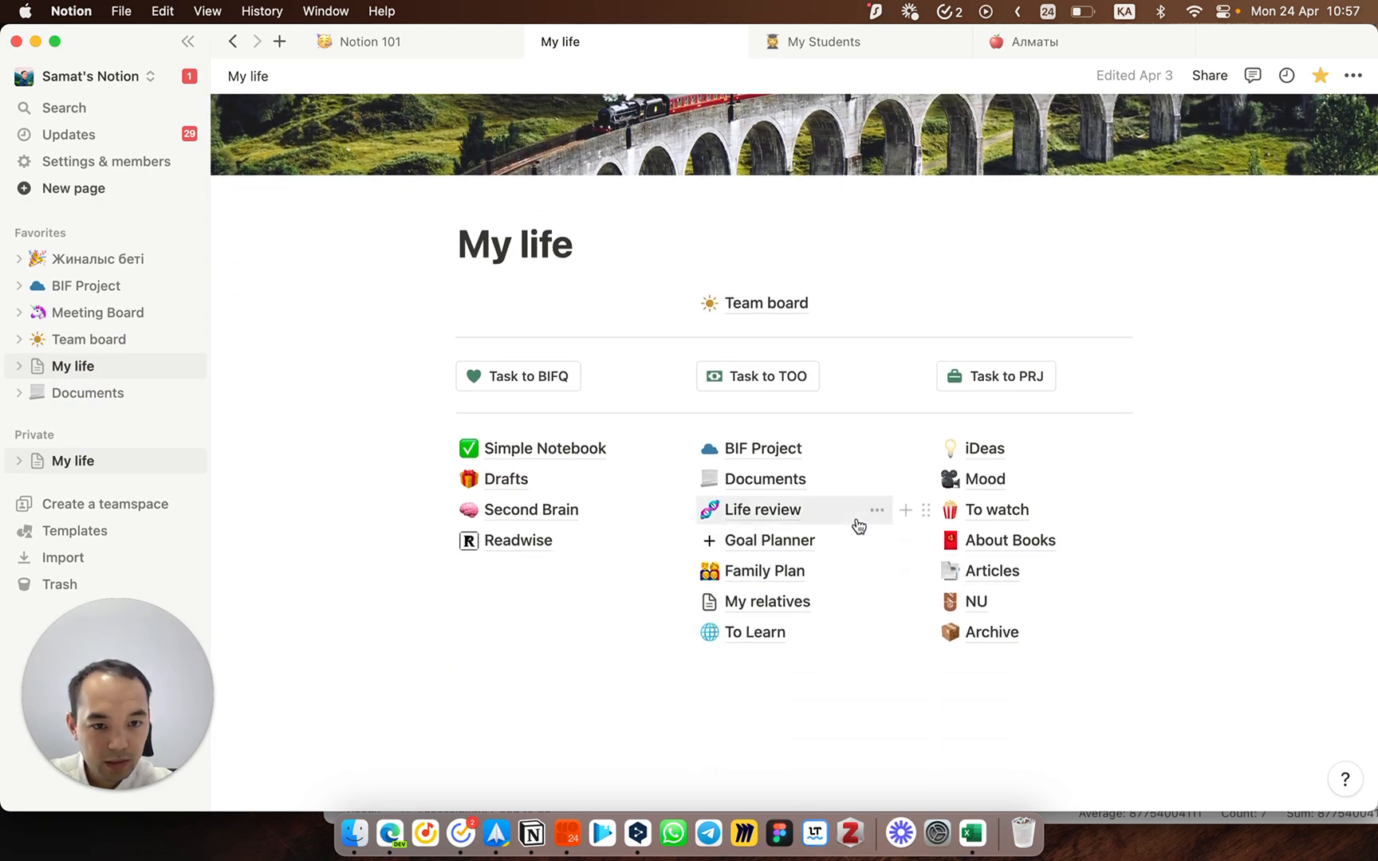
pyautogui.click(986, 571)
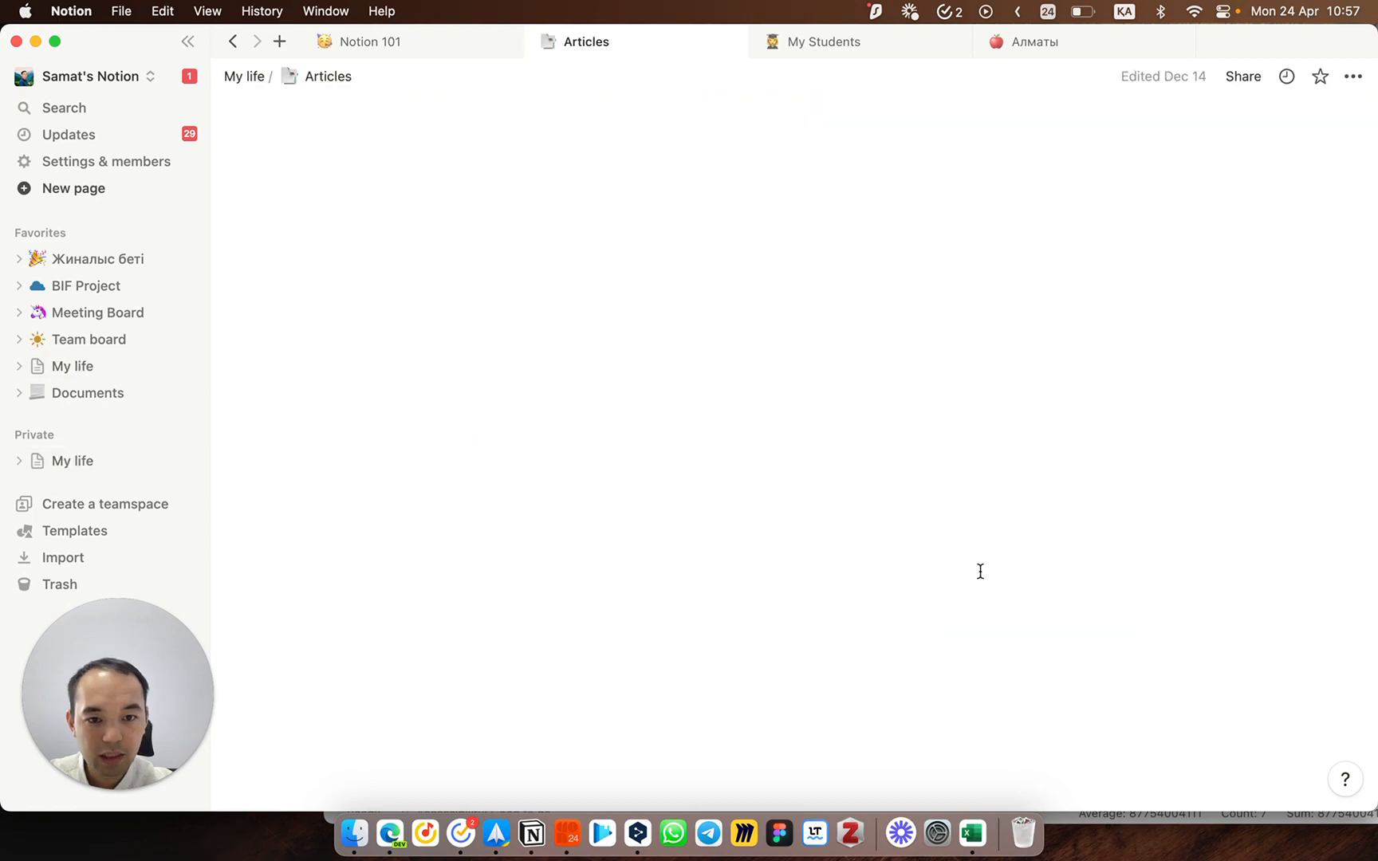
# Step: Look through the Articles list view and mark its first article as Read
pyautogui.scroll(-2, 742, 442)
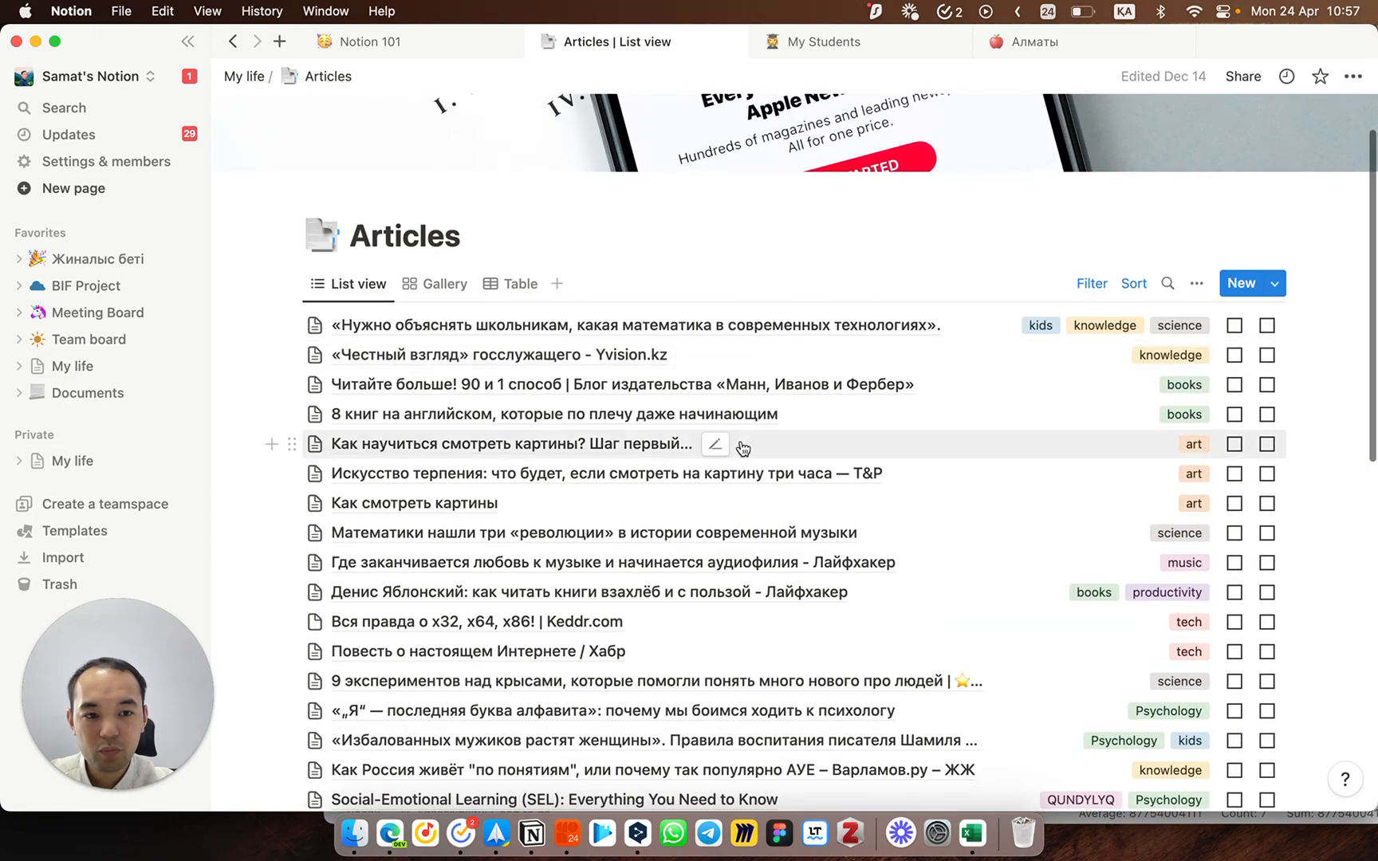
pyautogui.scroll(-2, 743, 448)
pyautogui.scroll(-3, 797, 678)
pyautogui.scroll(-4, 800, 682)
pyautogui.scroll(5, 802, 672)
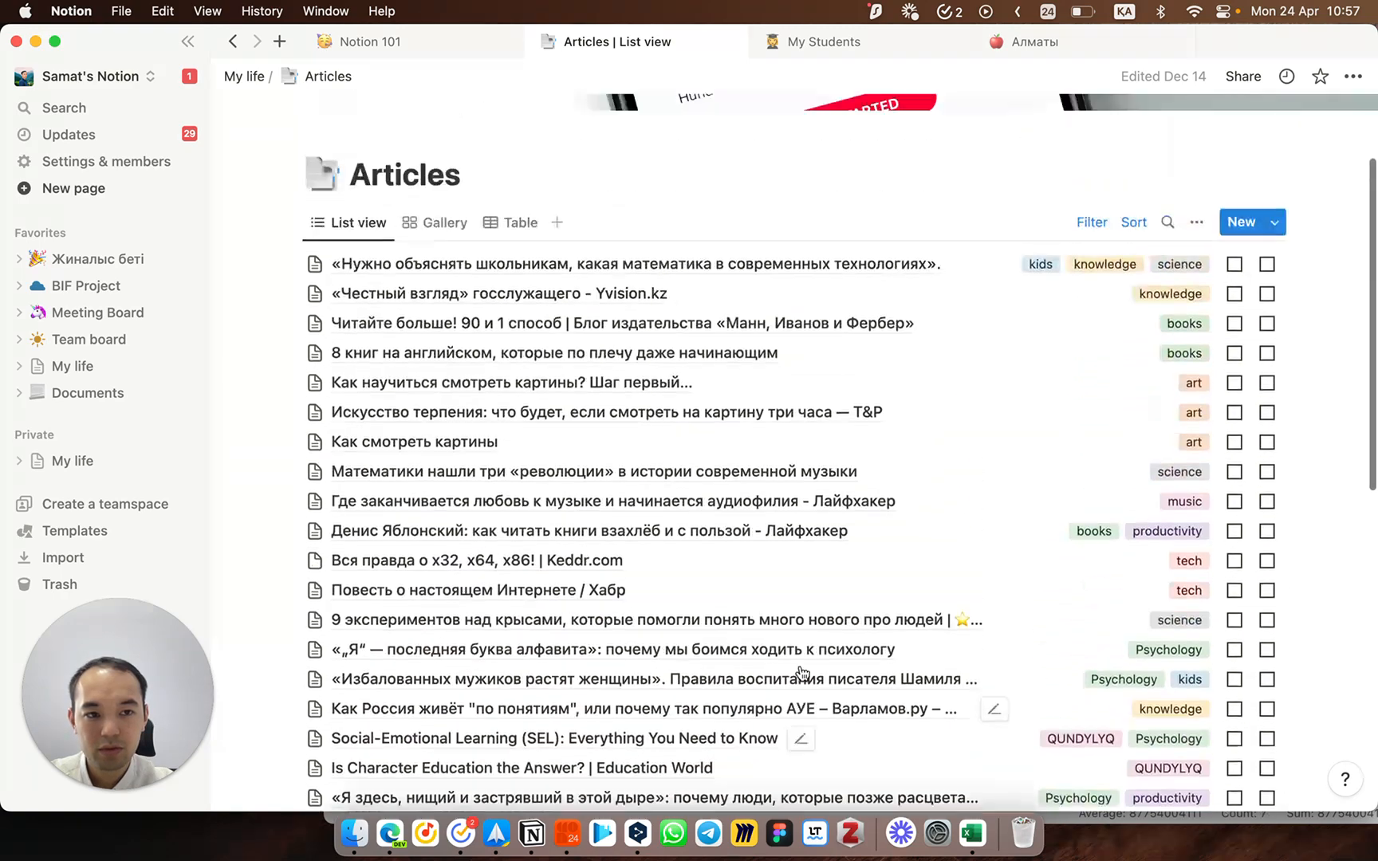
pyautogui.scroll(1, 802, 672)
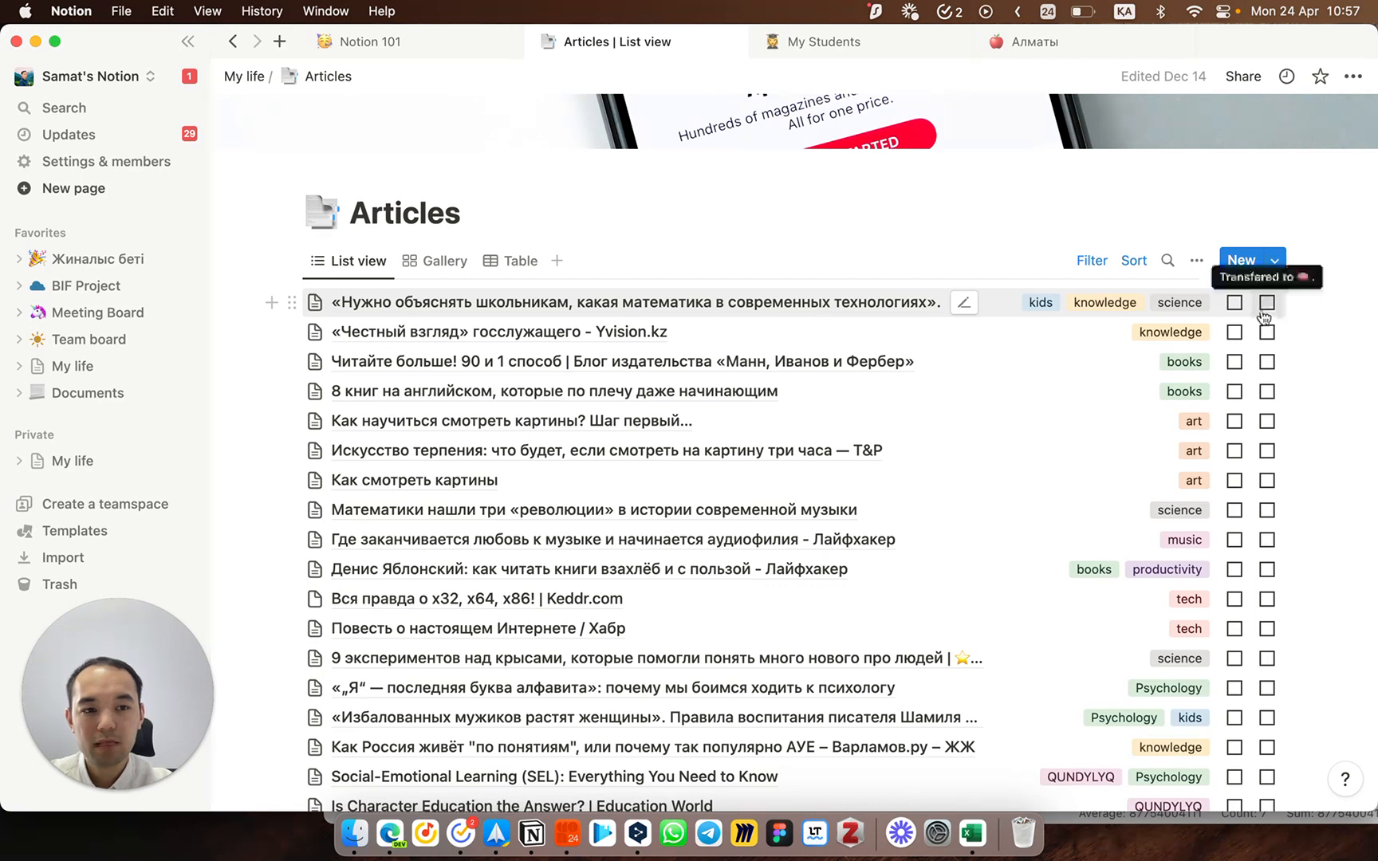
pyautogui.click(1236, 305)
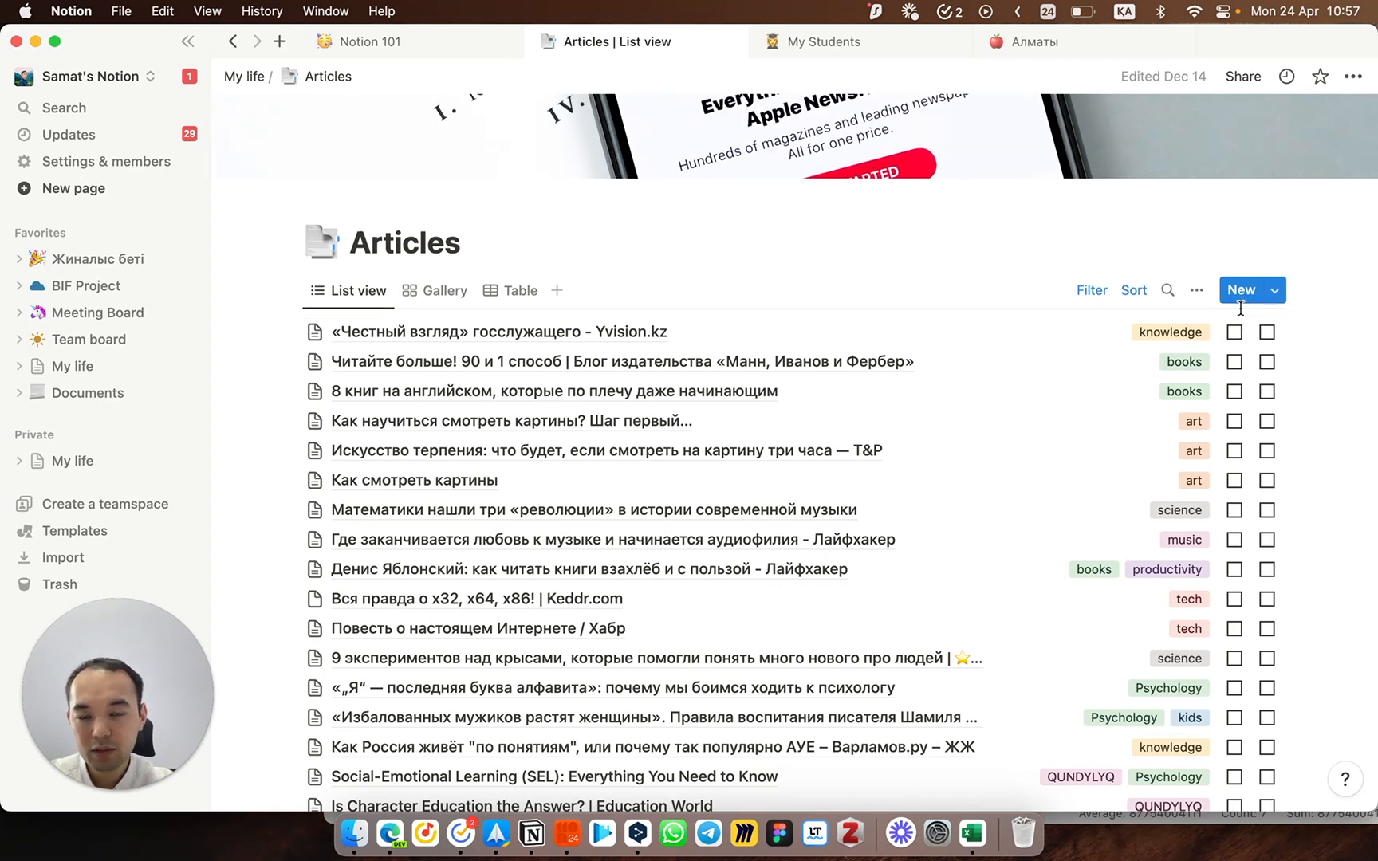
# Step: Reveal the Articles list's filter and sort settings, and examine the two filter rules on Read and Tags
pyautogui.click(1089, 289)
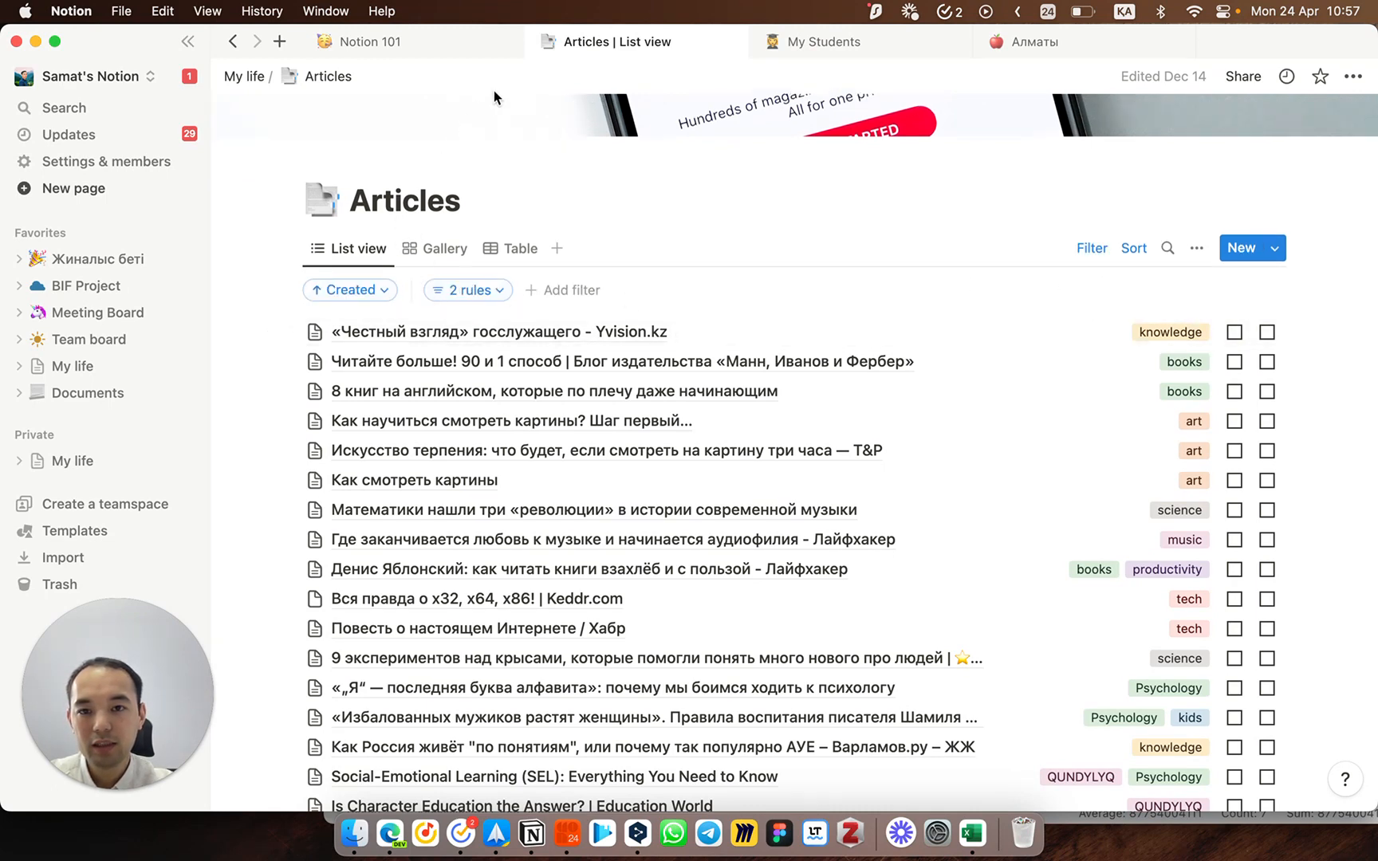
pyautogui.hotkey('ctrl', 'shift', 'd')
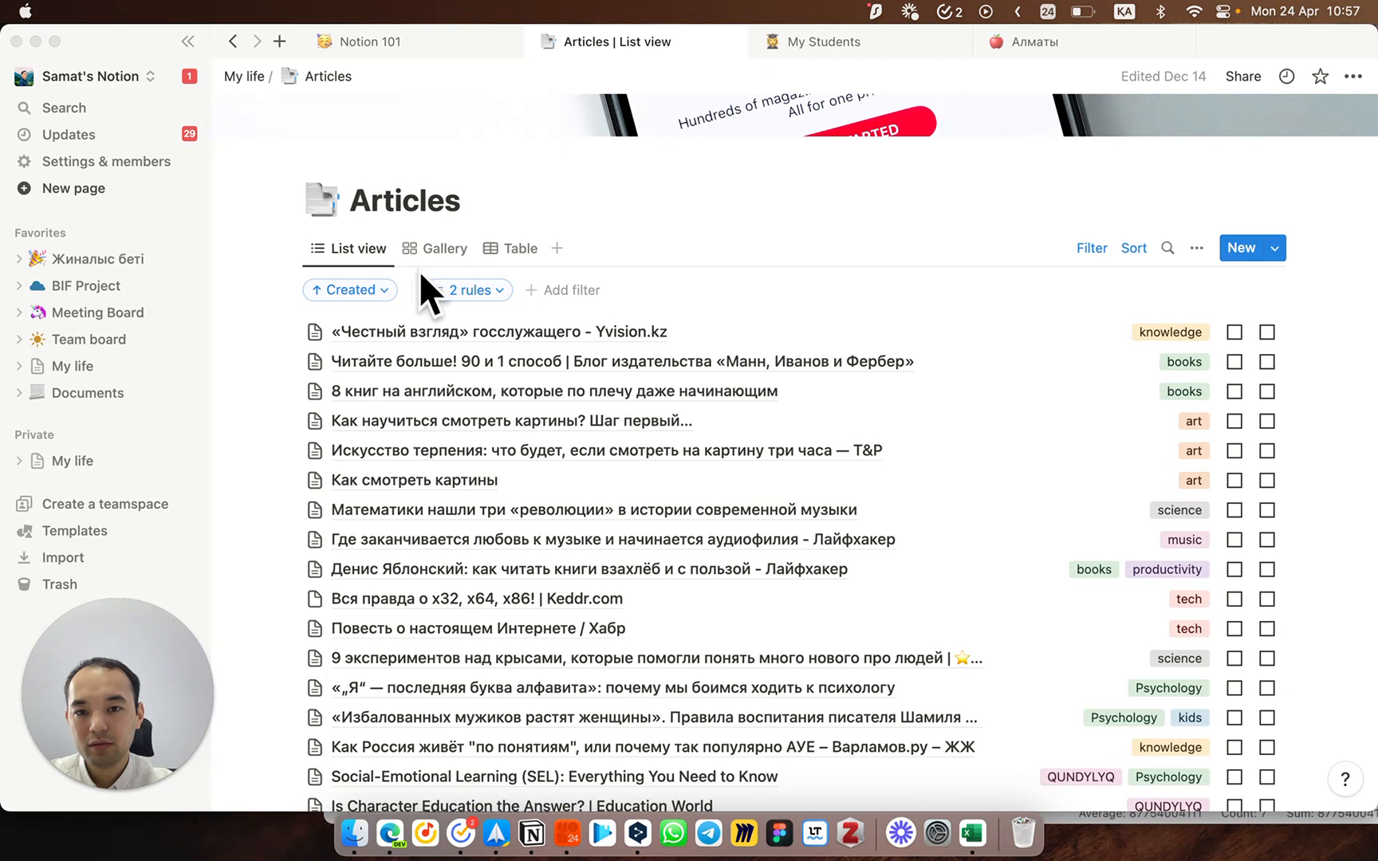
pyautogui.click(496, 292)
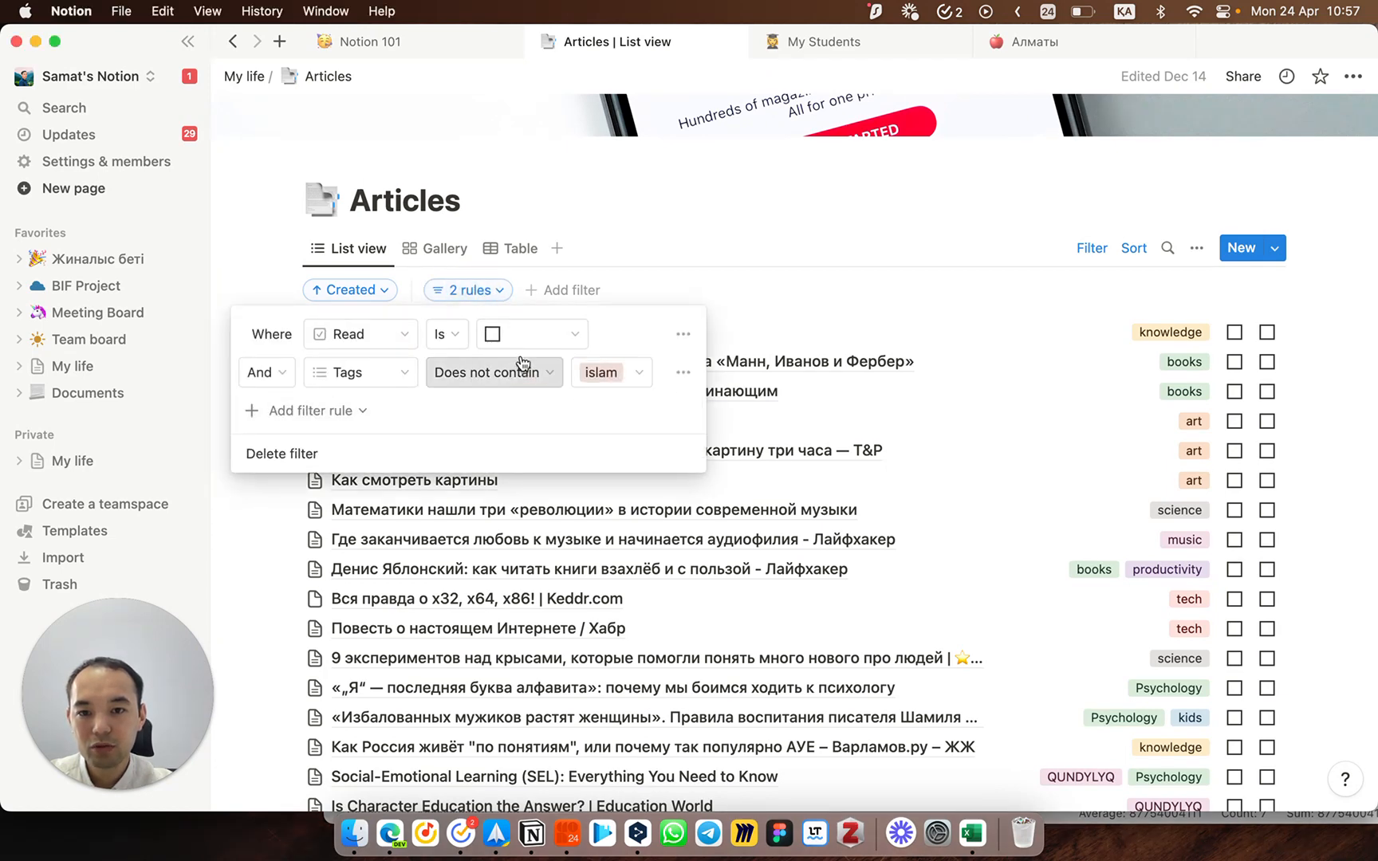
pyautogui.click(636, 248)
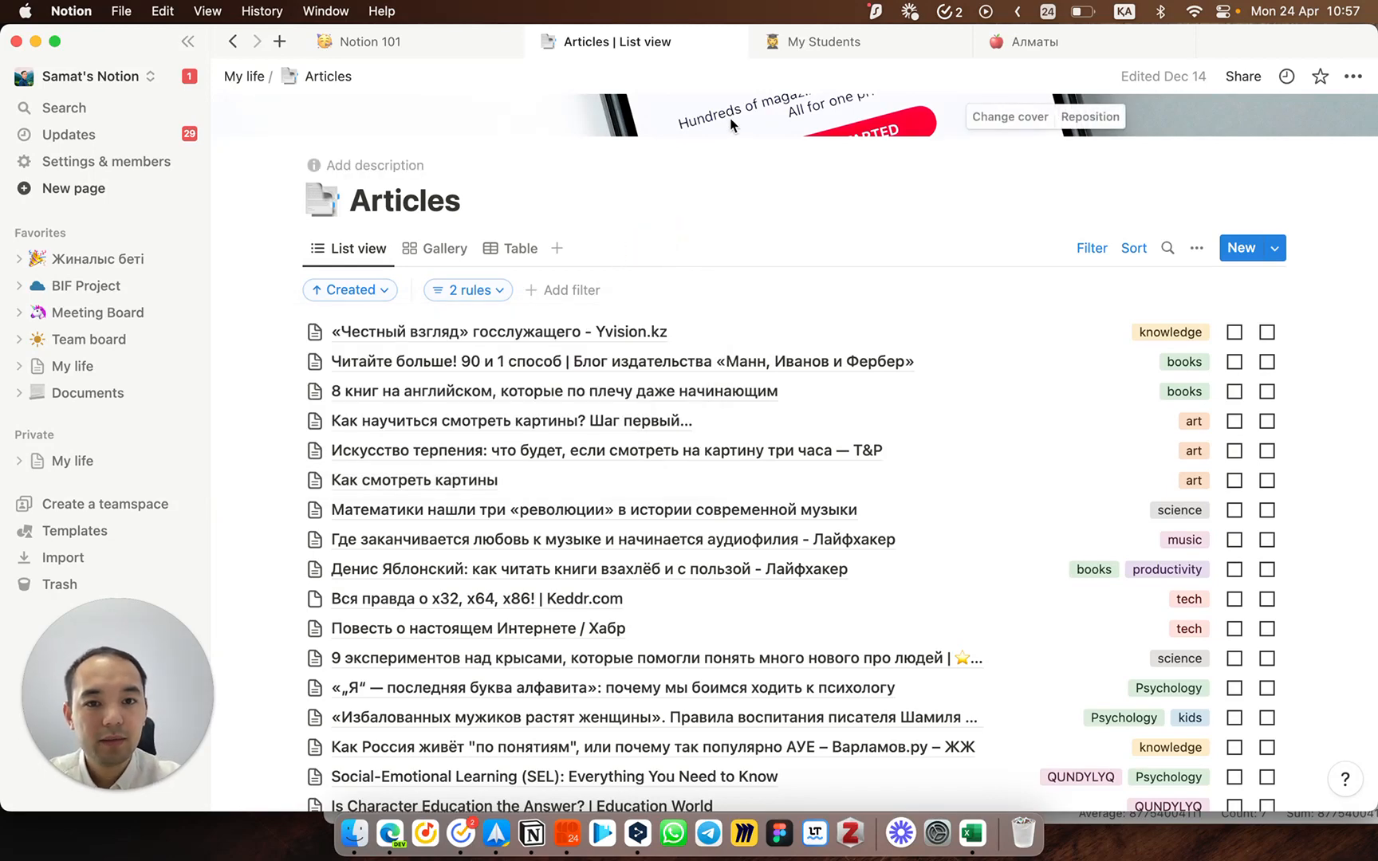
# Step: Return to the My Students page and add a new database view with the Board layout
pyautogui.click(811, 50)
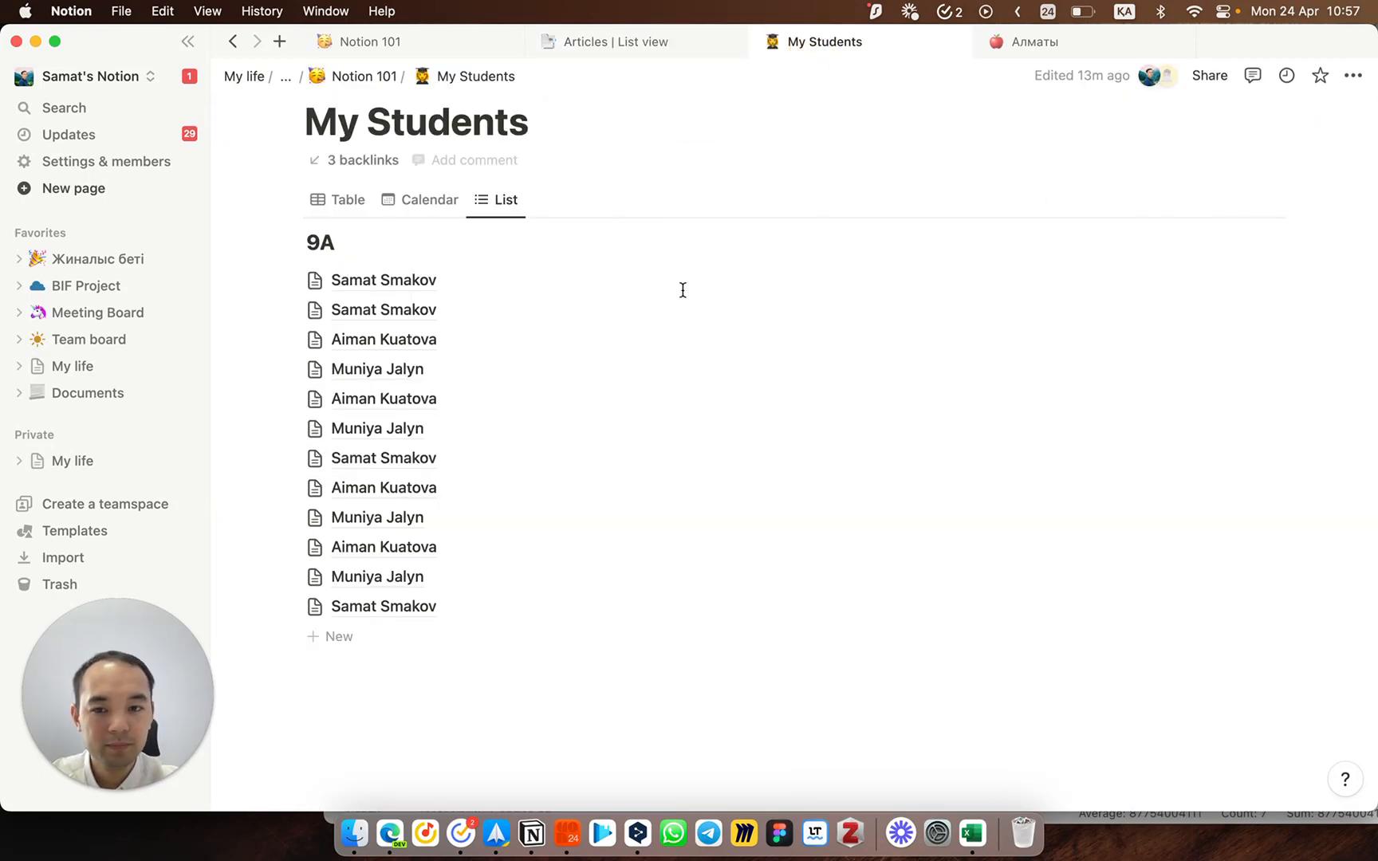
pyautogui.click(540, 204)
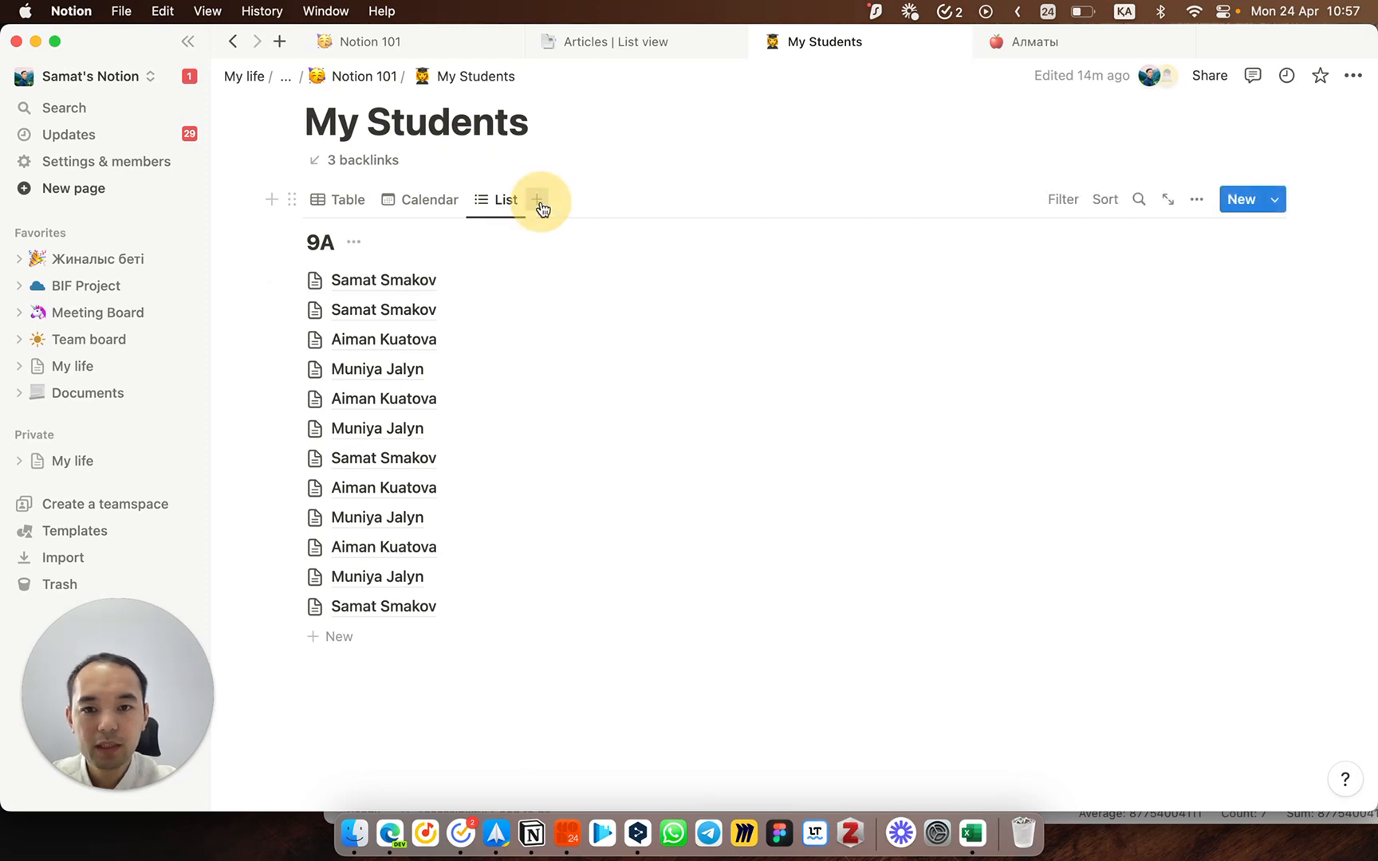
pyautogui.click(799, 226)
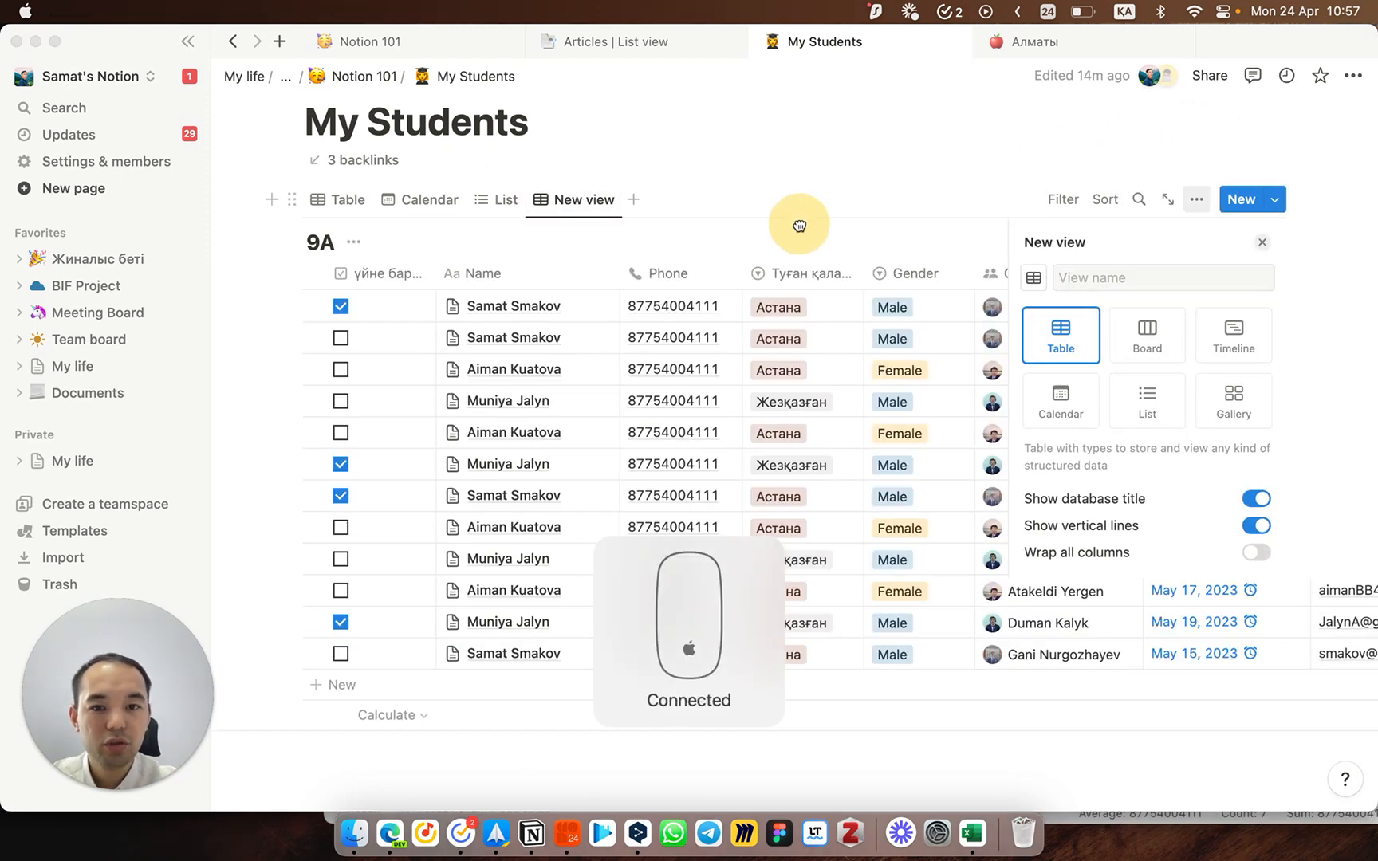
pyautogui.click(1148, 339)
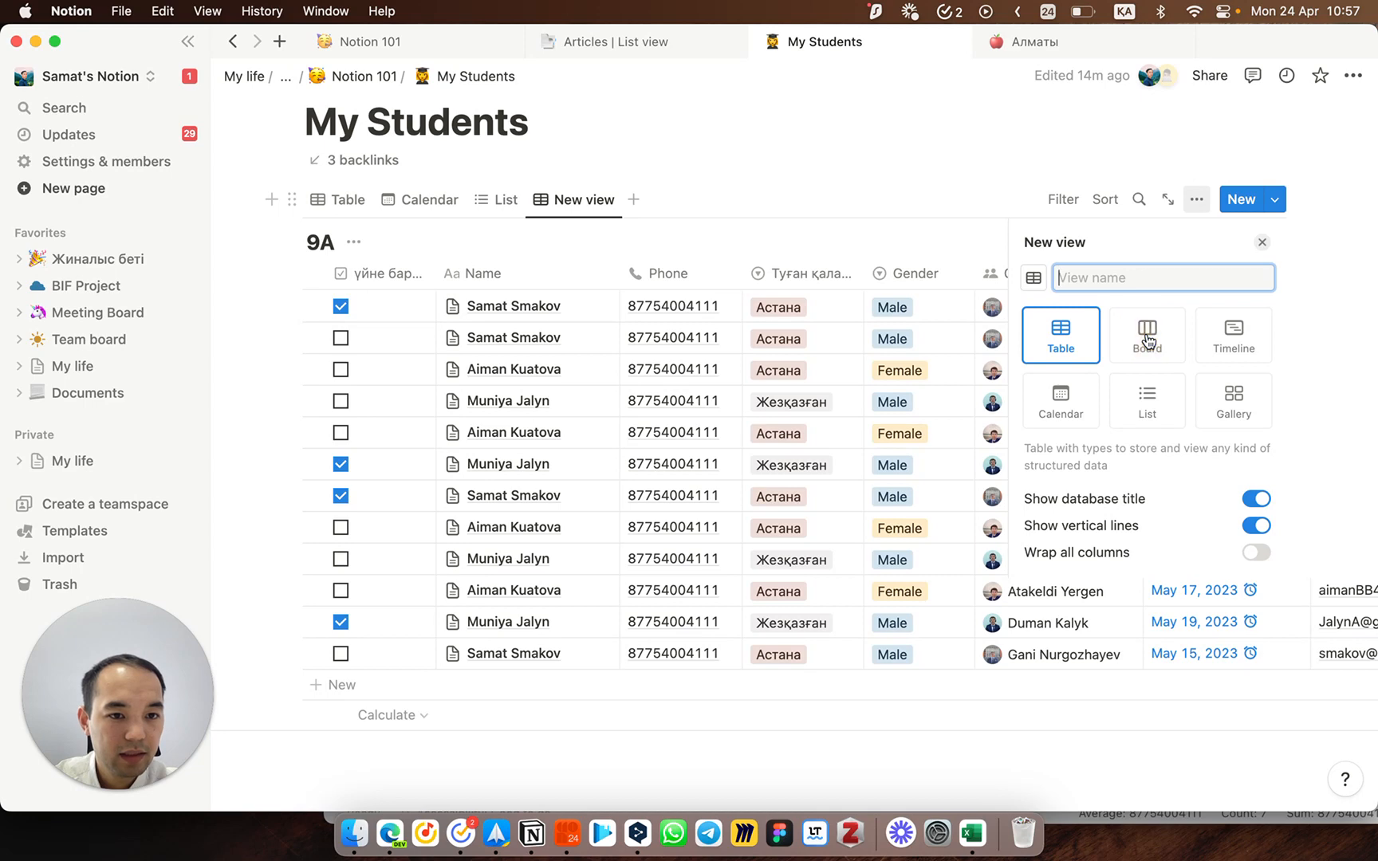
pyautogui.click(1149, 341)
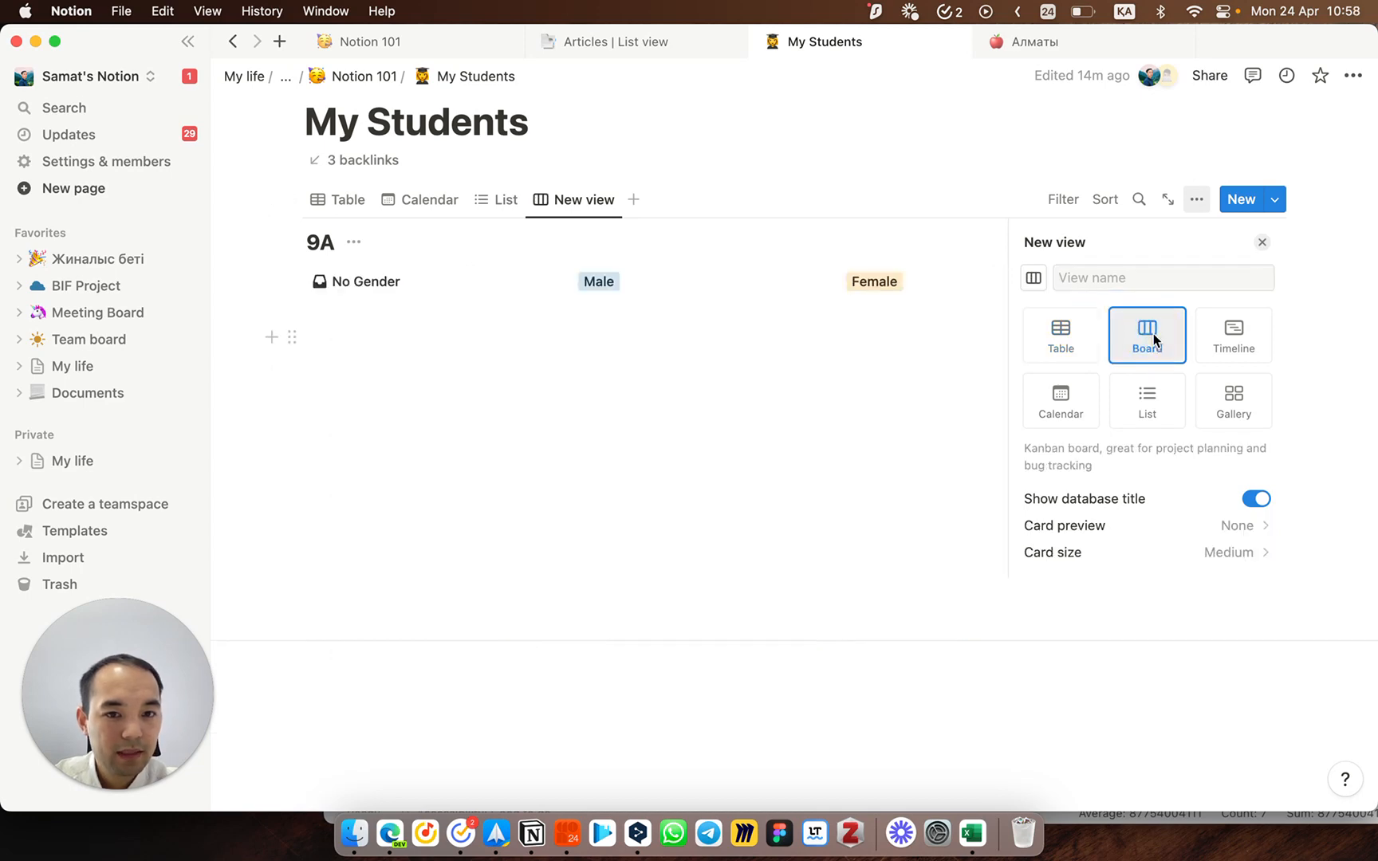
pyautogui.click(1262, 242)
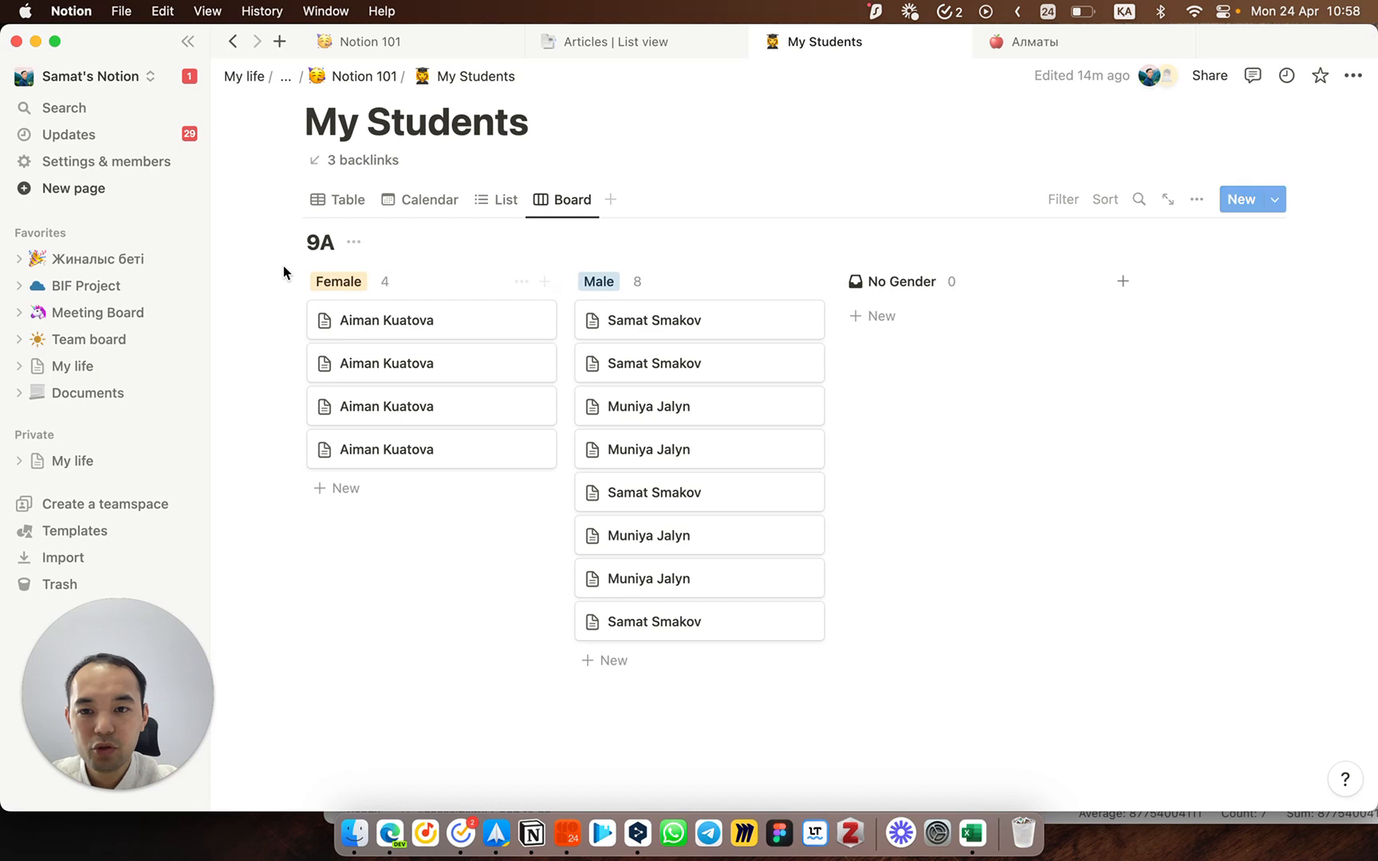
# Step: Set the board's card preview to Page cover and look over the other preview options
pyautogui.click(1190, 200)
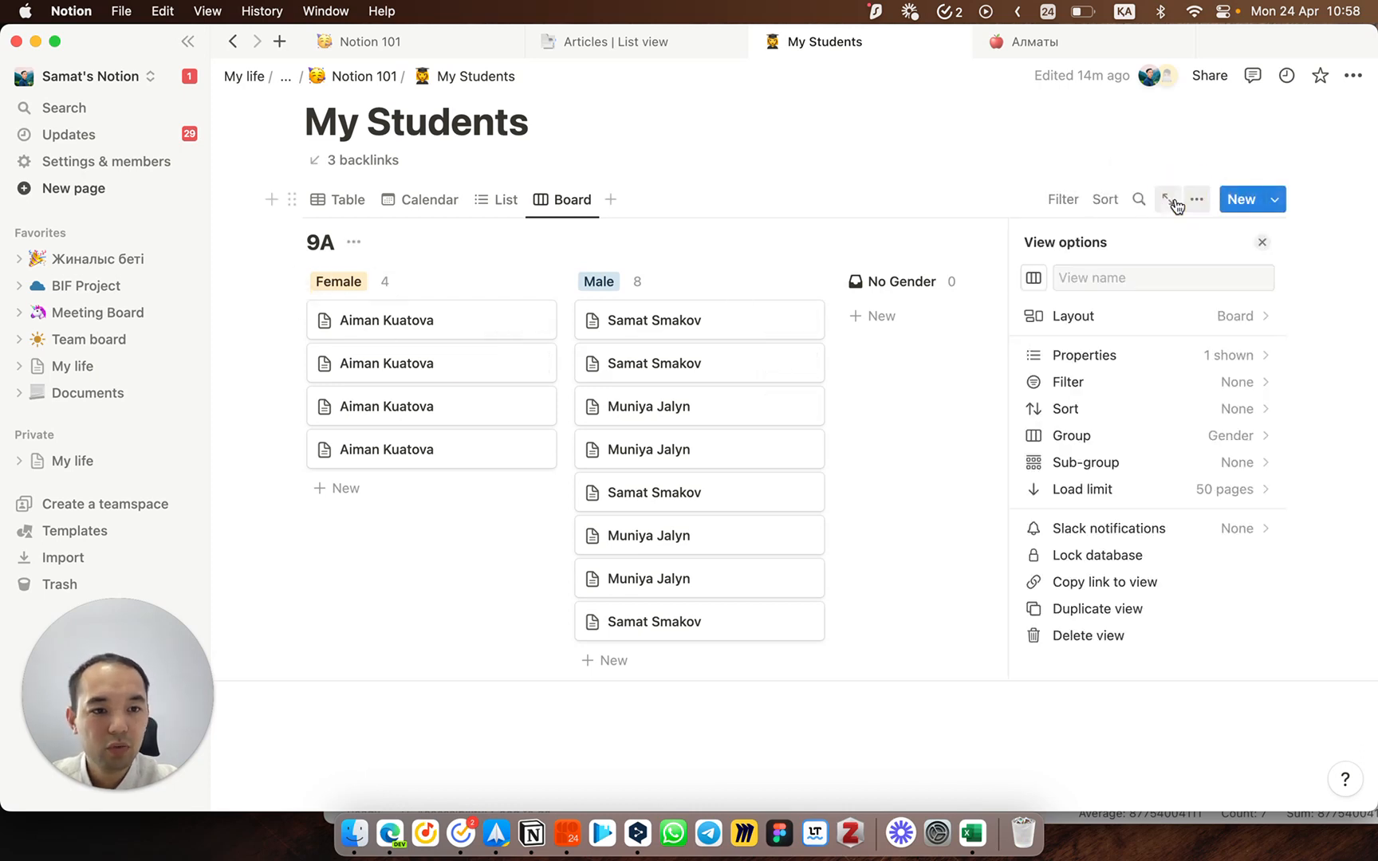
pyautogui.click(1119, 331)
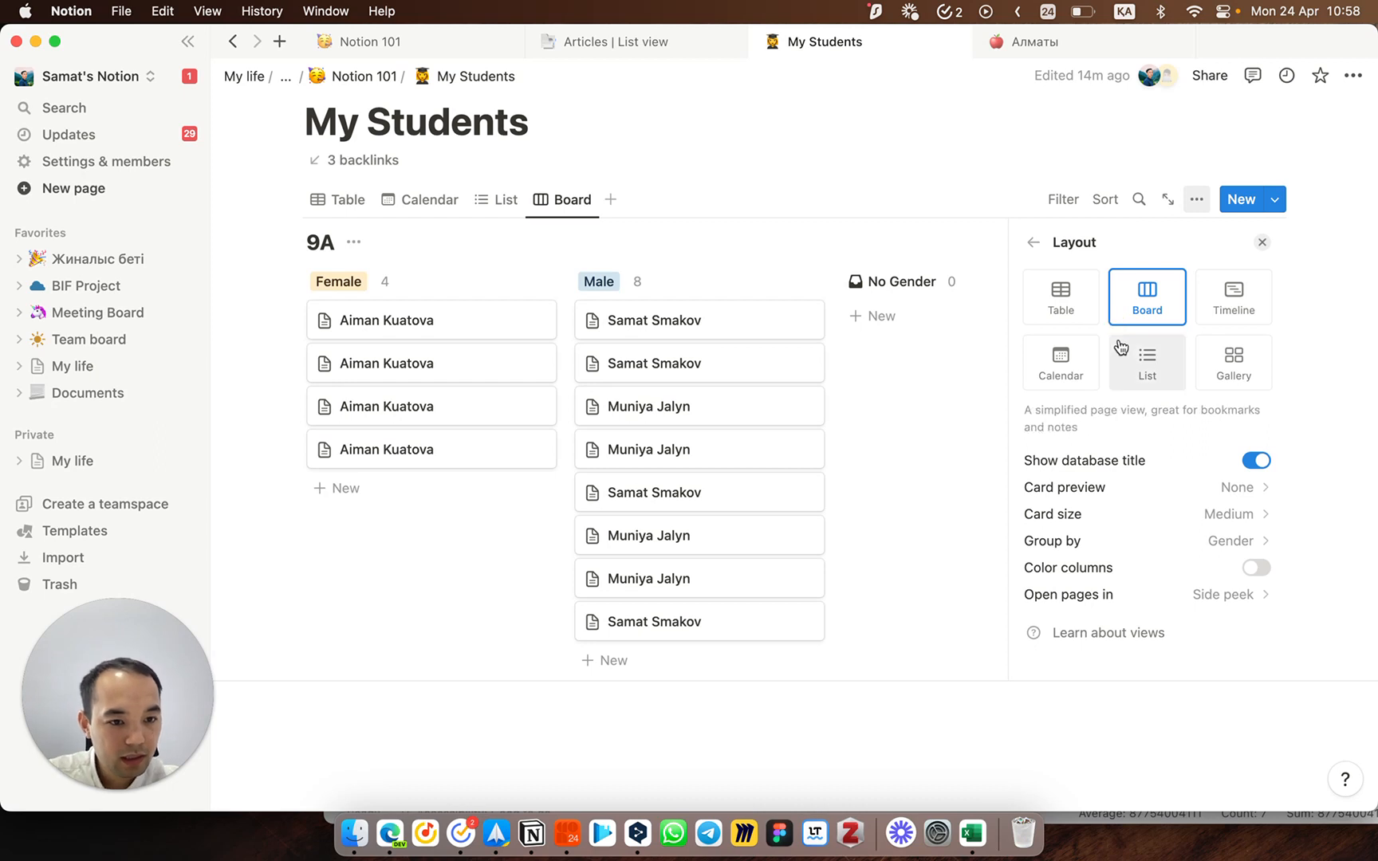
pyautogui.click(1134, 485)
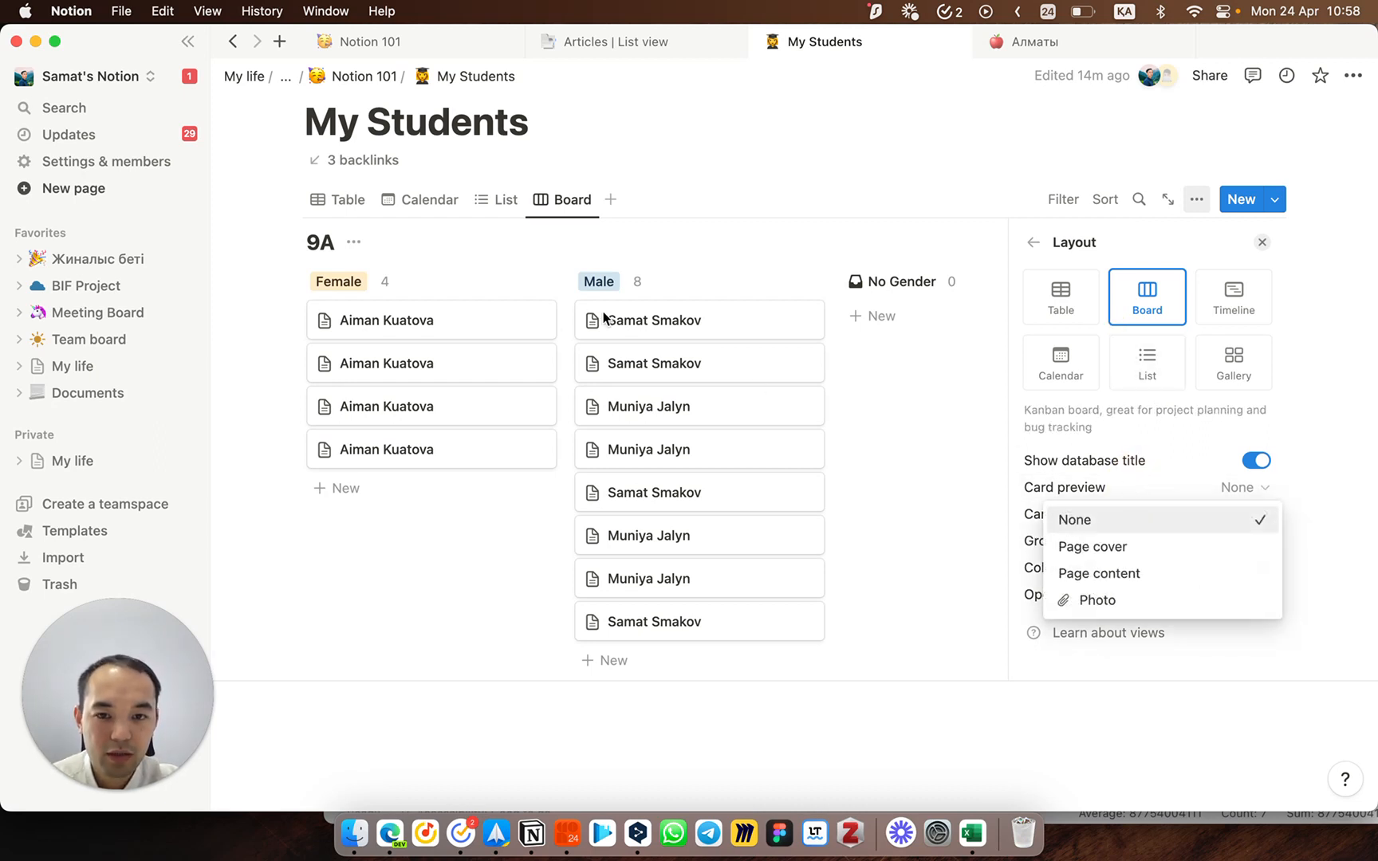
pyautogui.click(1088, 547)
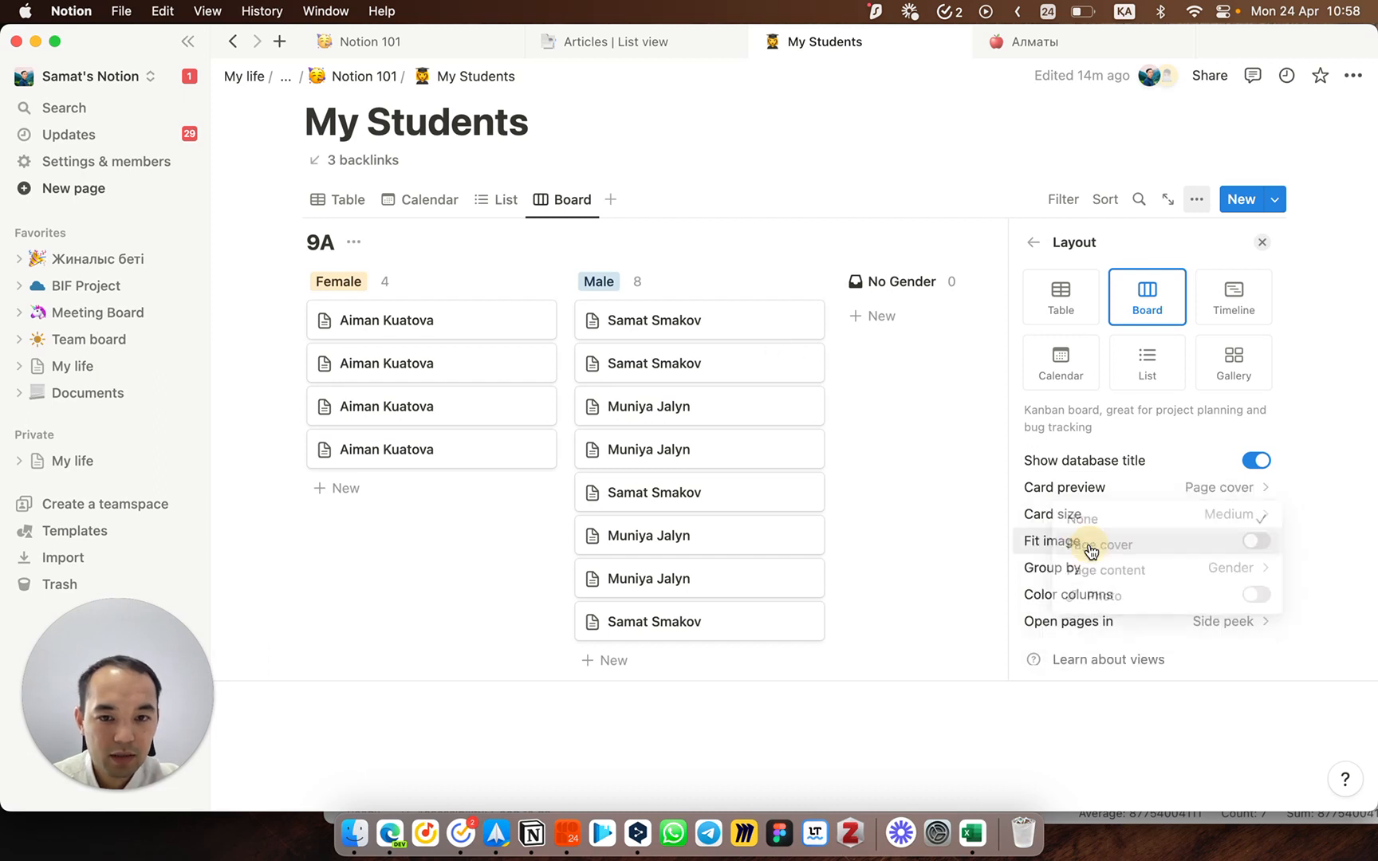
pyautogui.click(1102, 488)
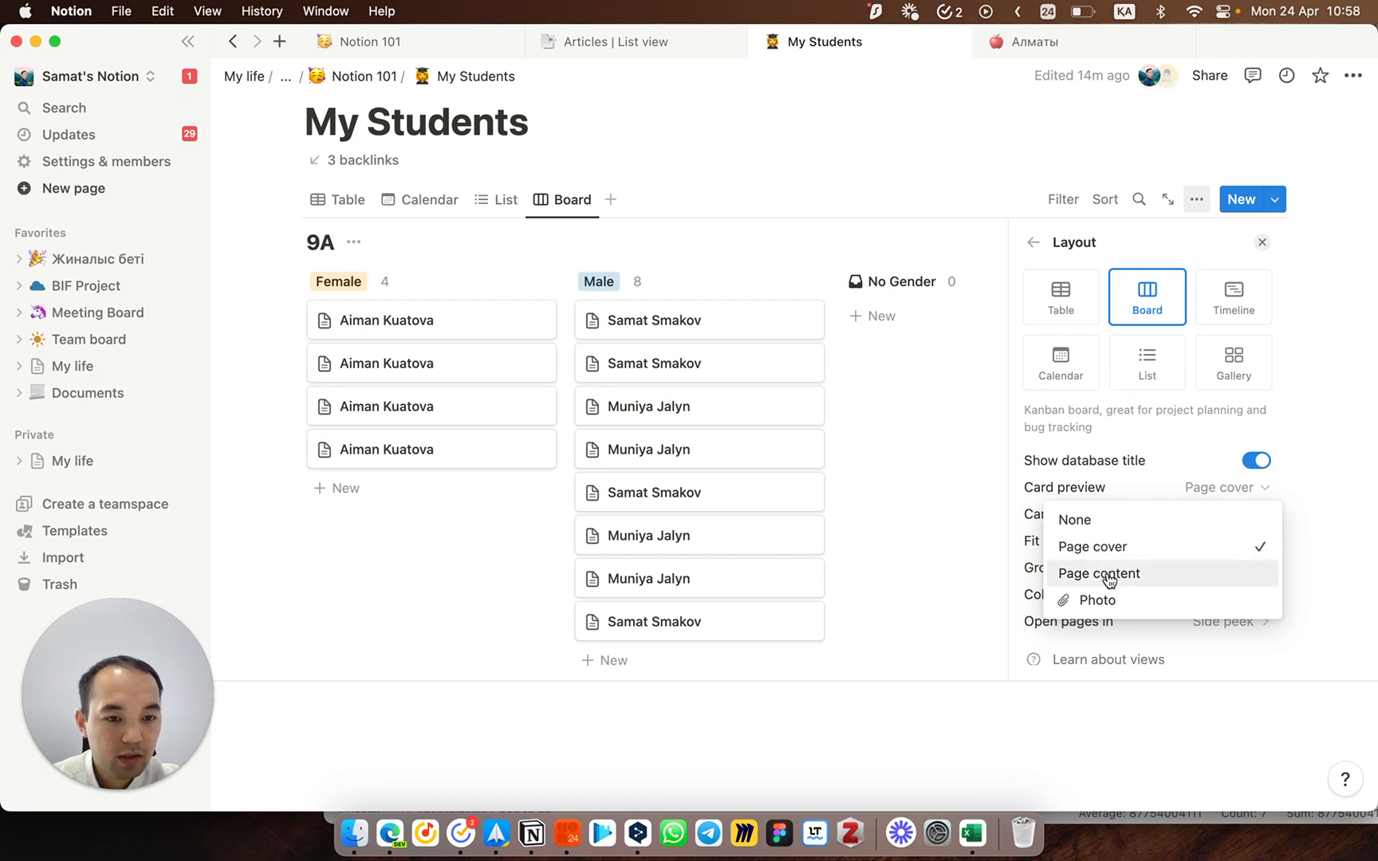
pyautogui.click(911, 339)
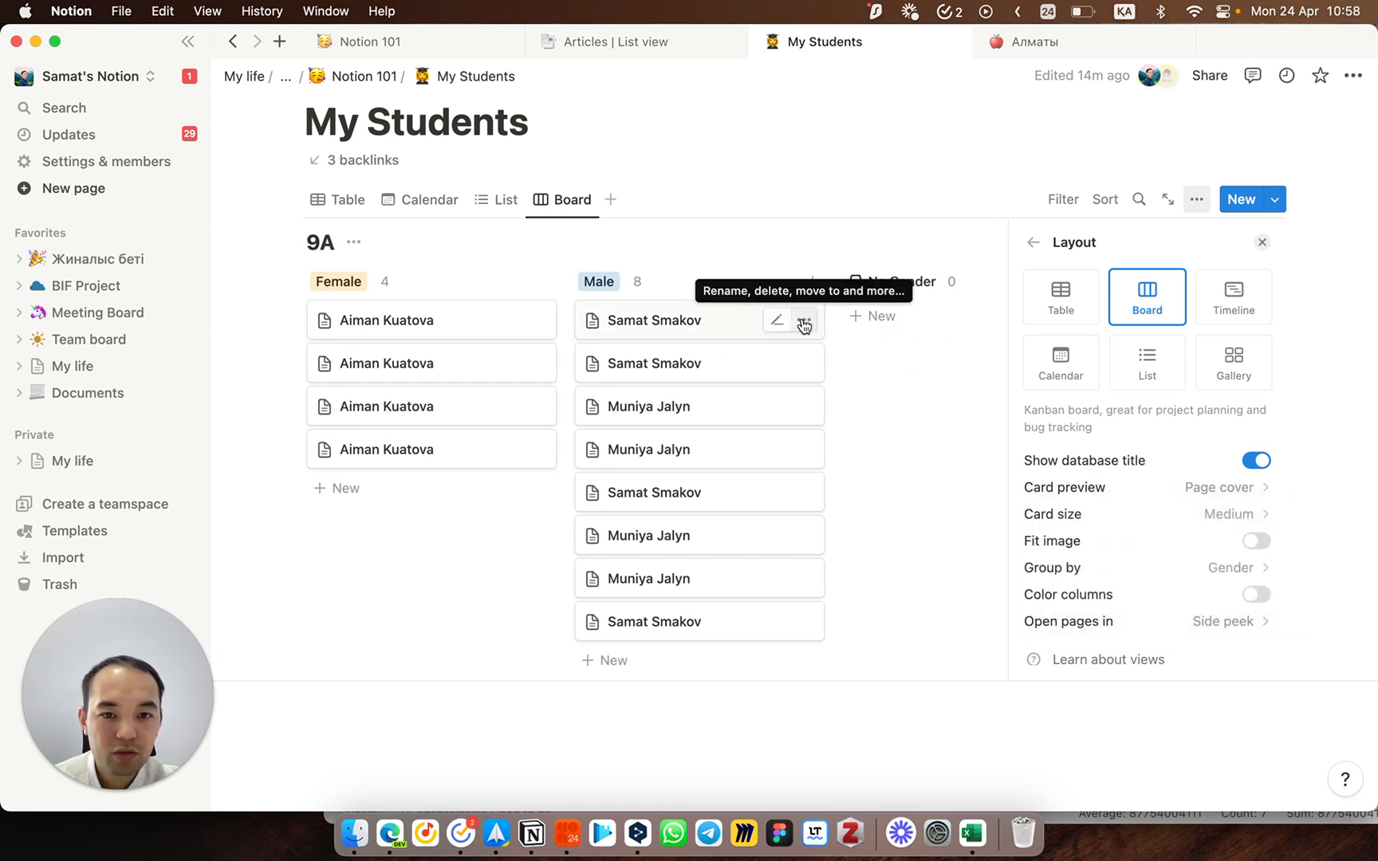
# Step: Open the first student's page in the Male column, add a cover to it, and close the page
pyautogui.click(658, 326)
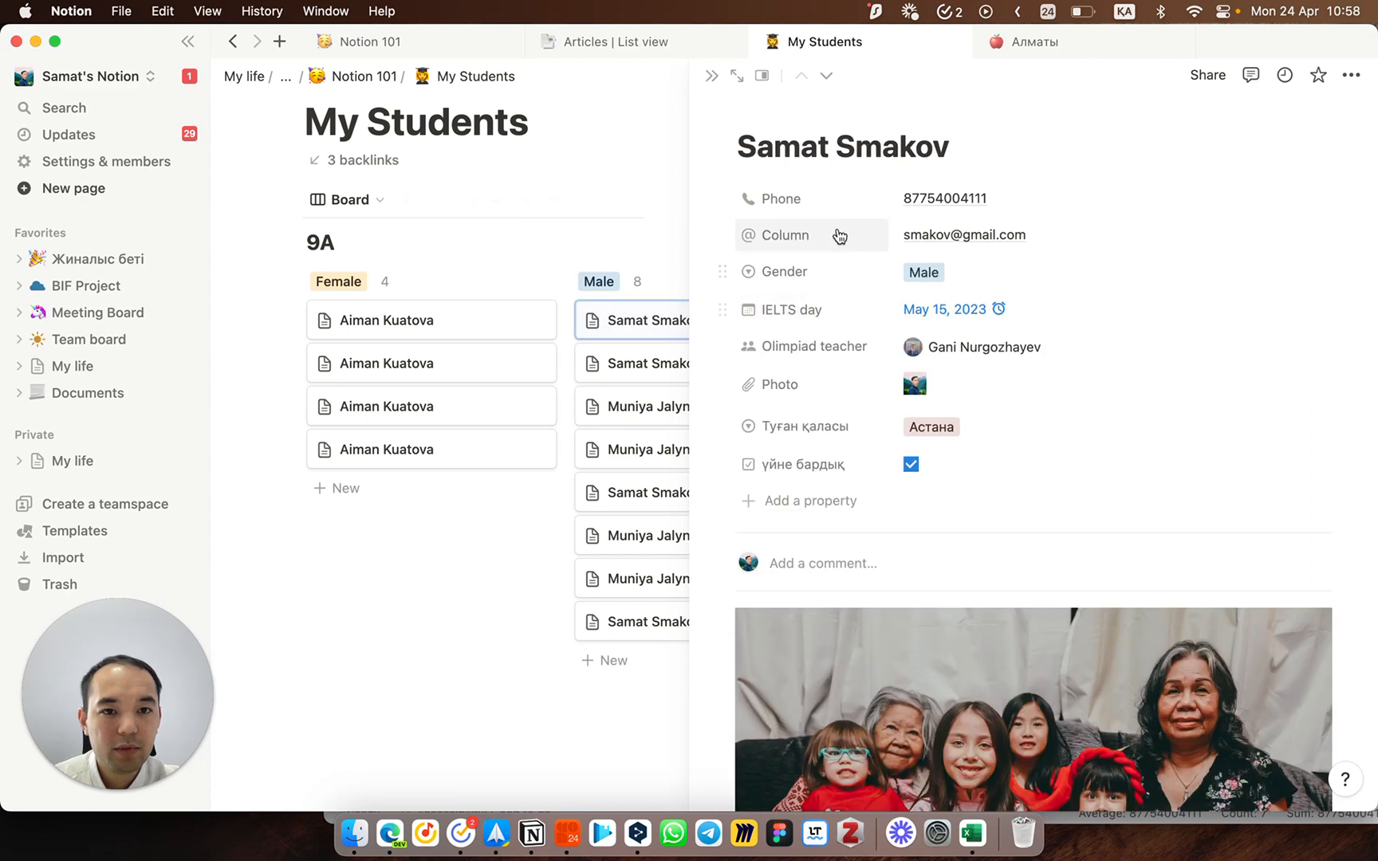
pyautogui.click(850, 118)
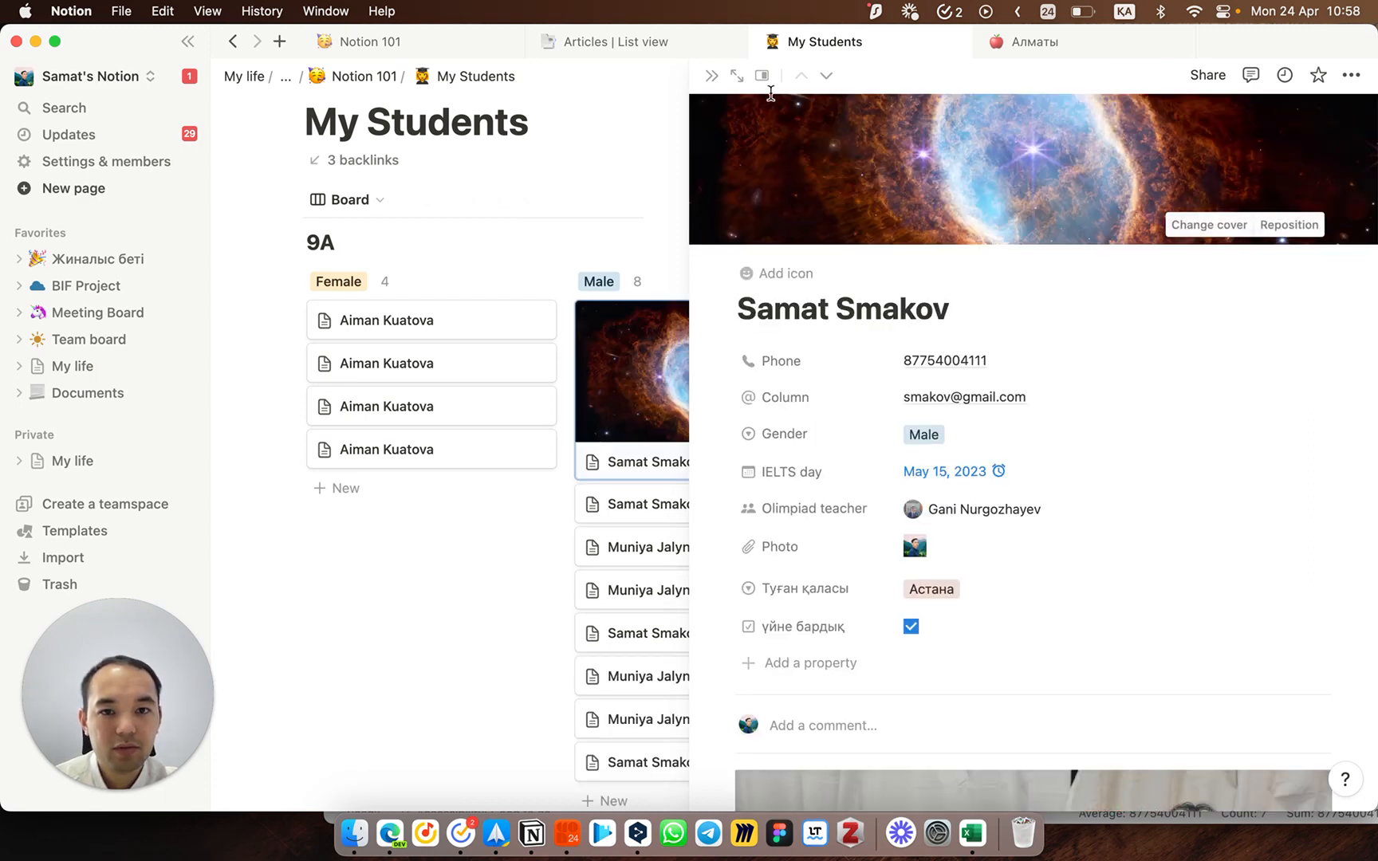
pyautogui.click(711, 75)
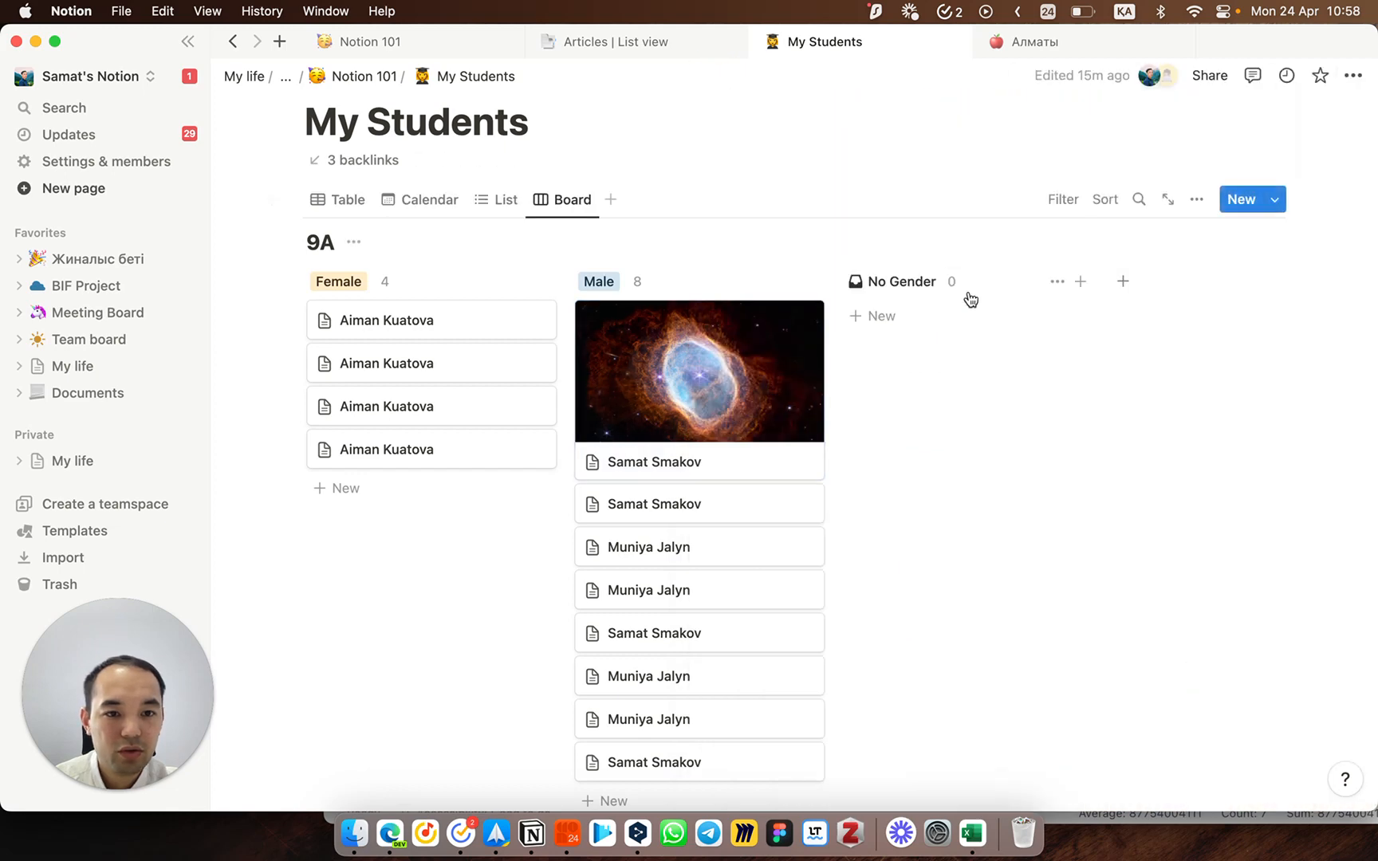
# Step: Try Page content and Photo as the card preview of the board
pyautogui.click(1196, 200)
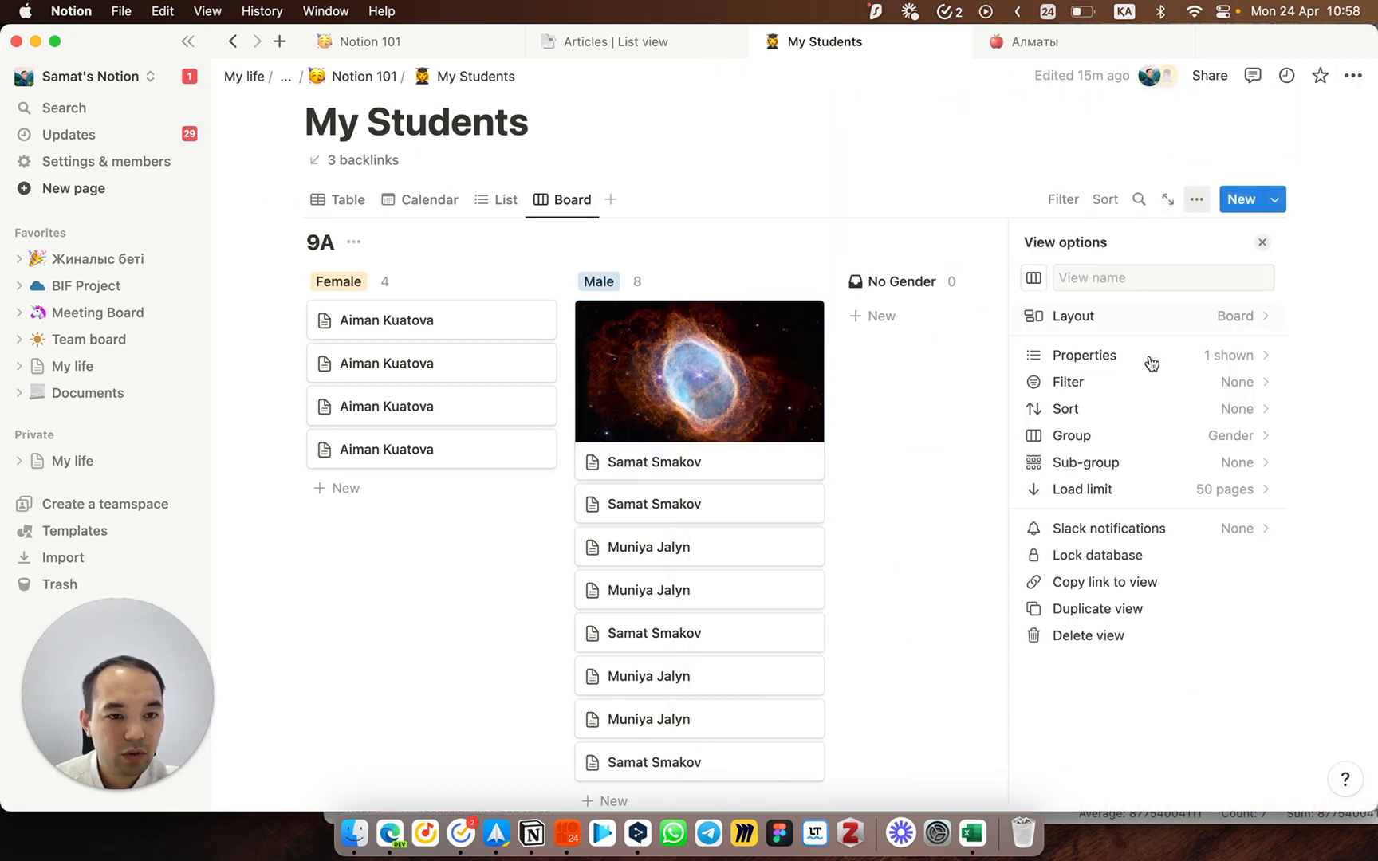
pyautogui.click(1163, 319)
pyautogui.click(1225, 491)
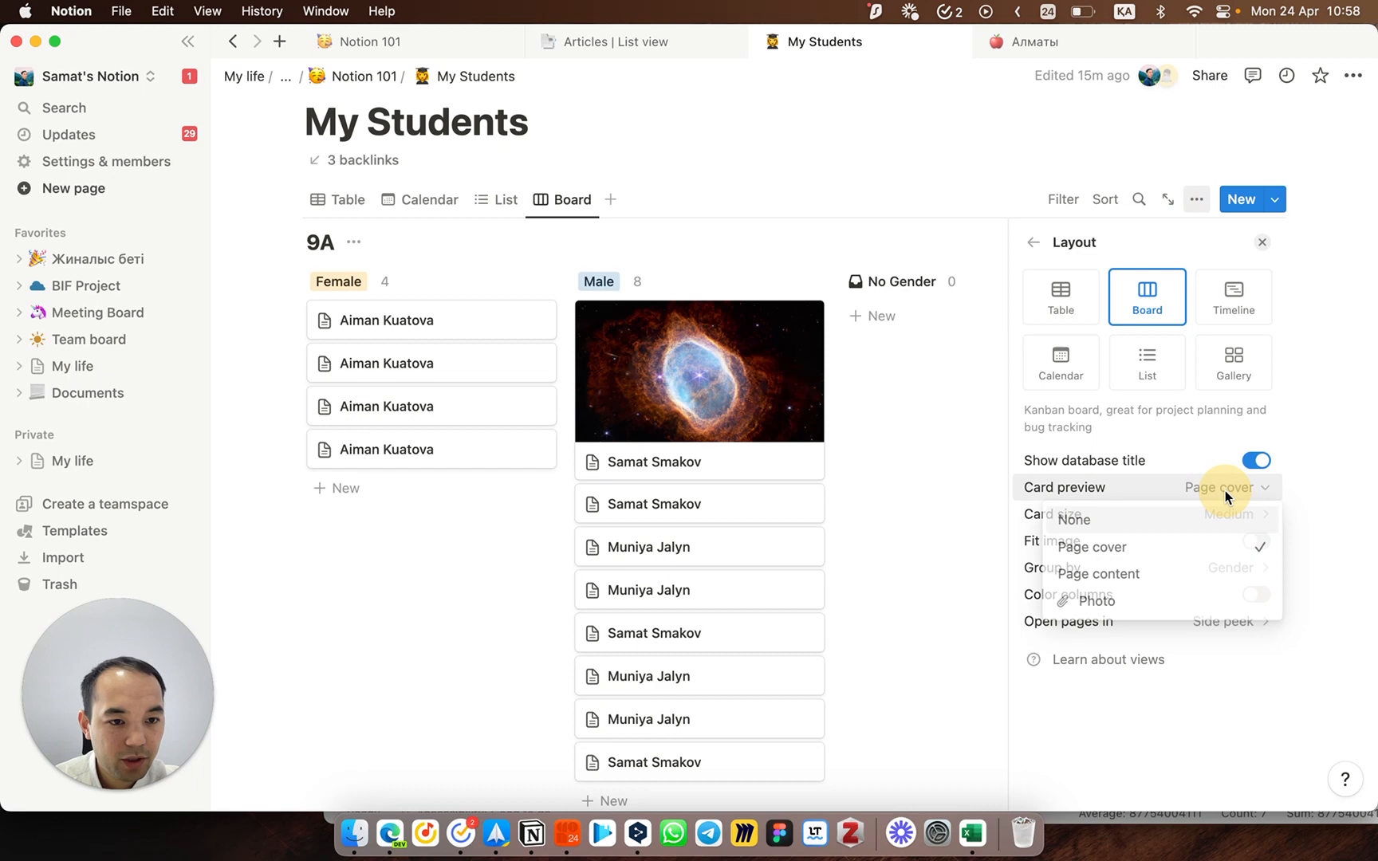
pyautogui.click(1172, 572)
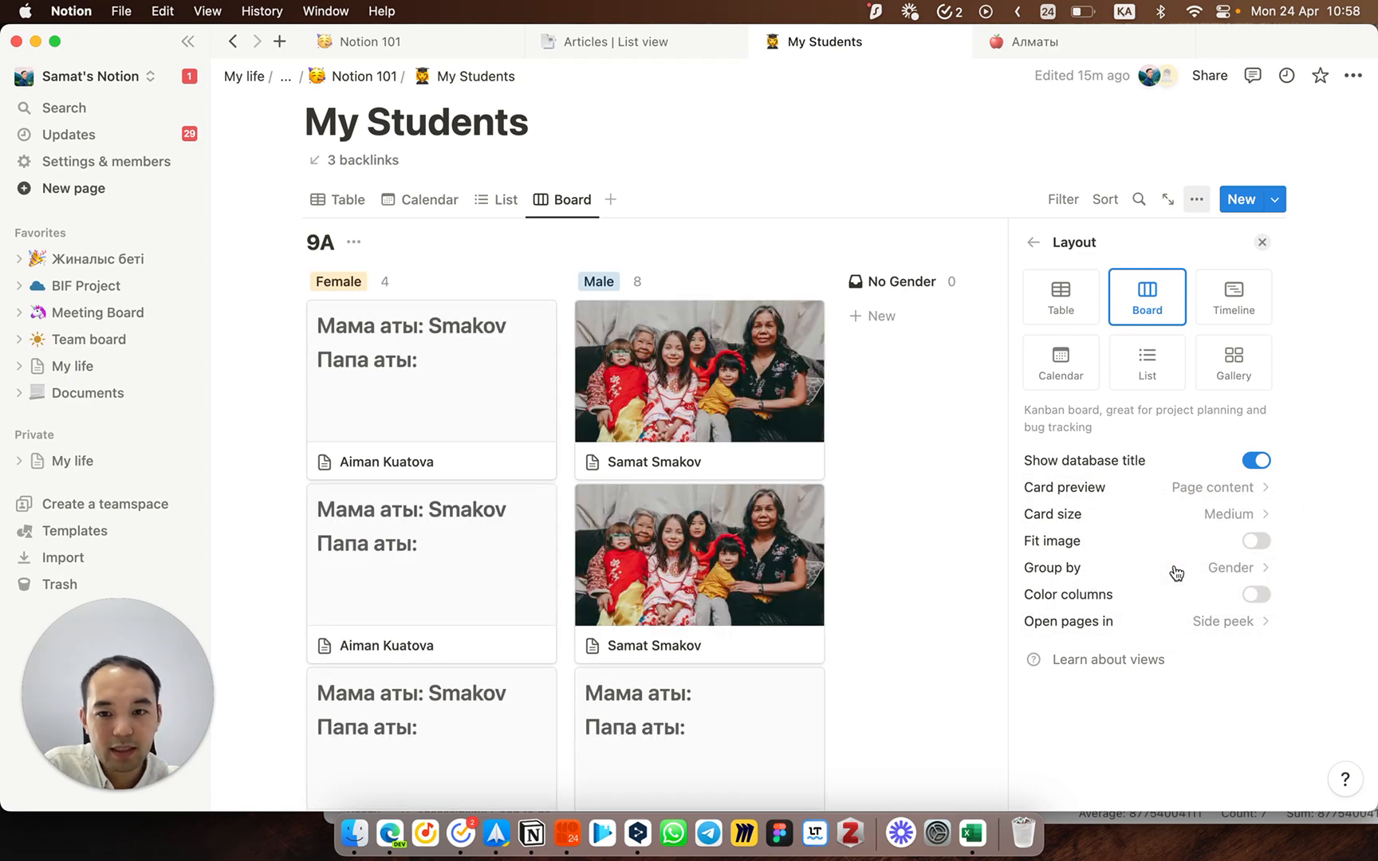
pyautogui.click(1204, 490)
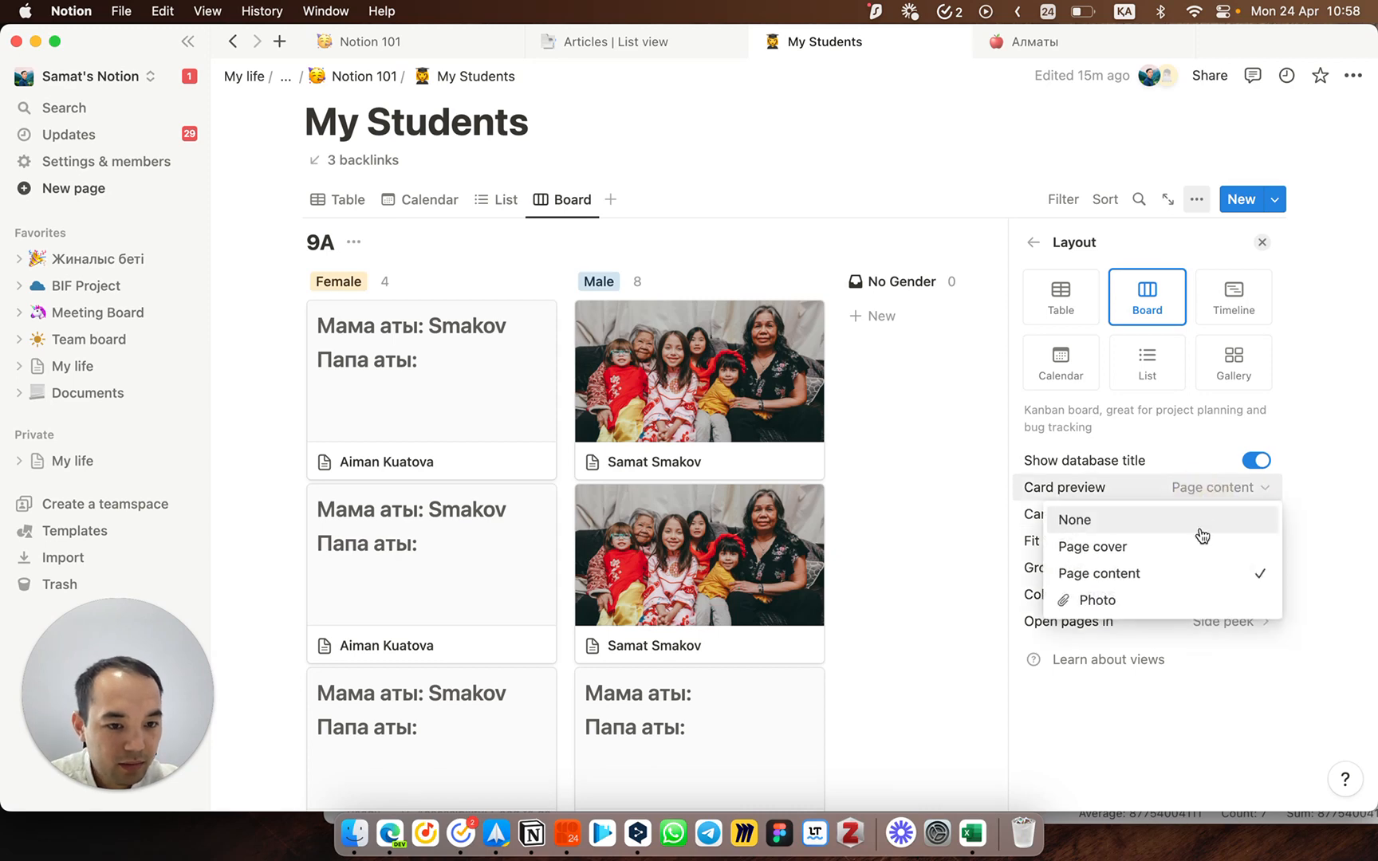
pyautogui.click(1178, 605)
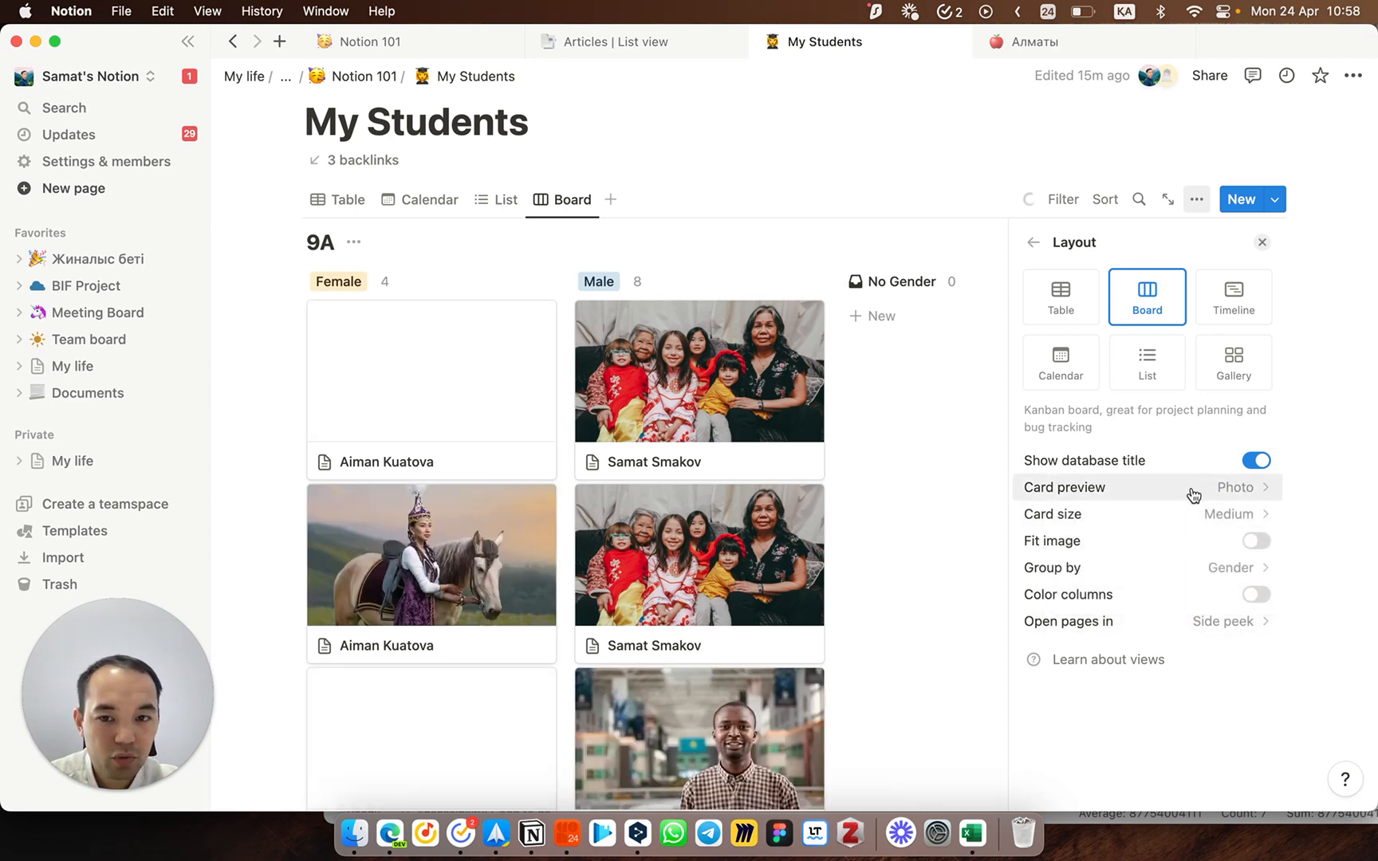
# Step: Set the board's card preview to None and check the available card sizes
pyautogui.click(1193, 495)
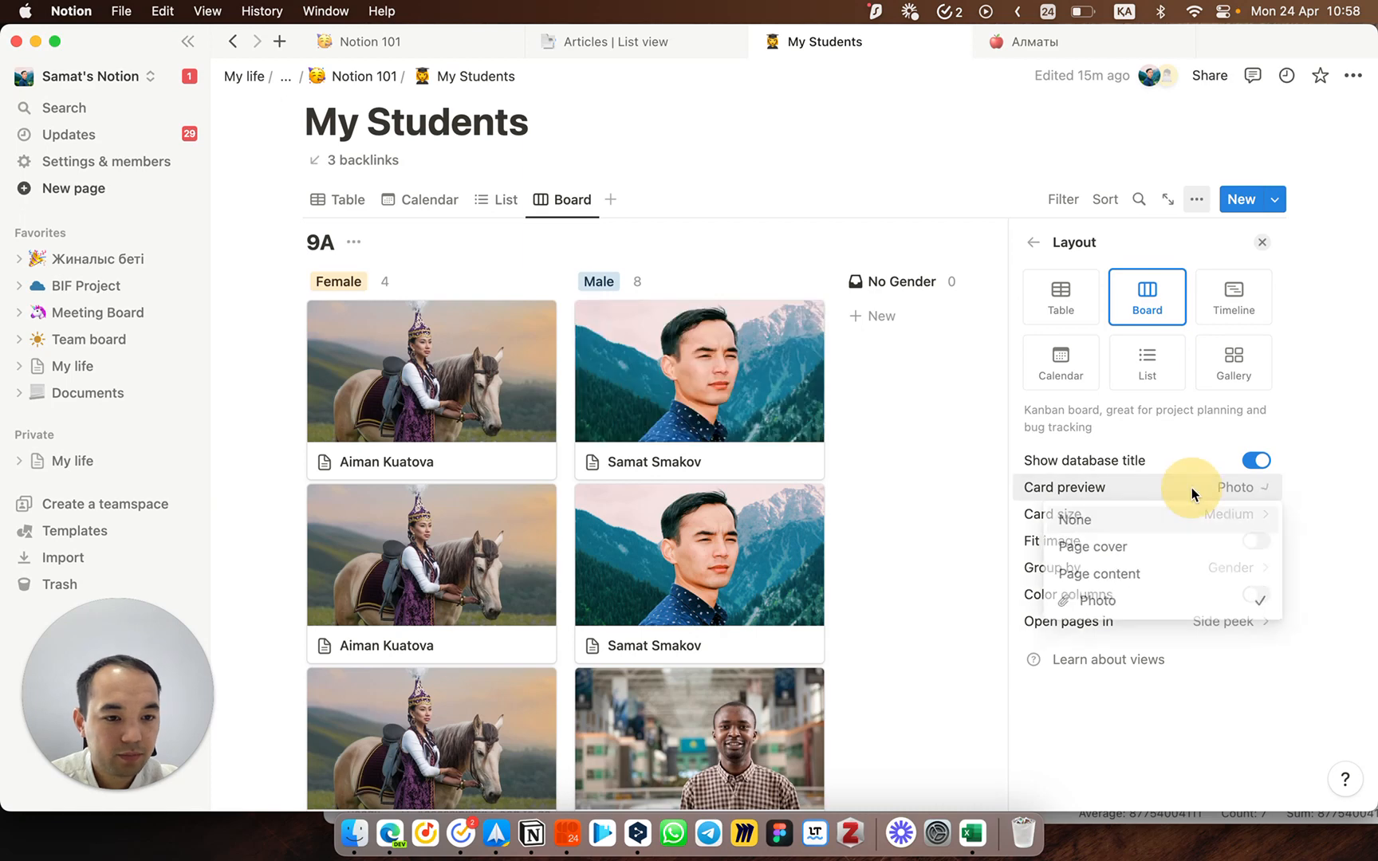
pyautogui.click(1159, 527)
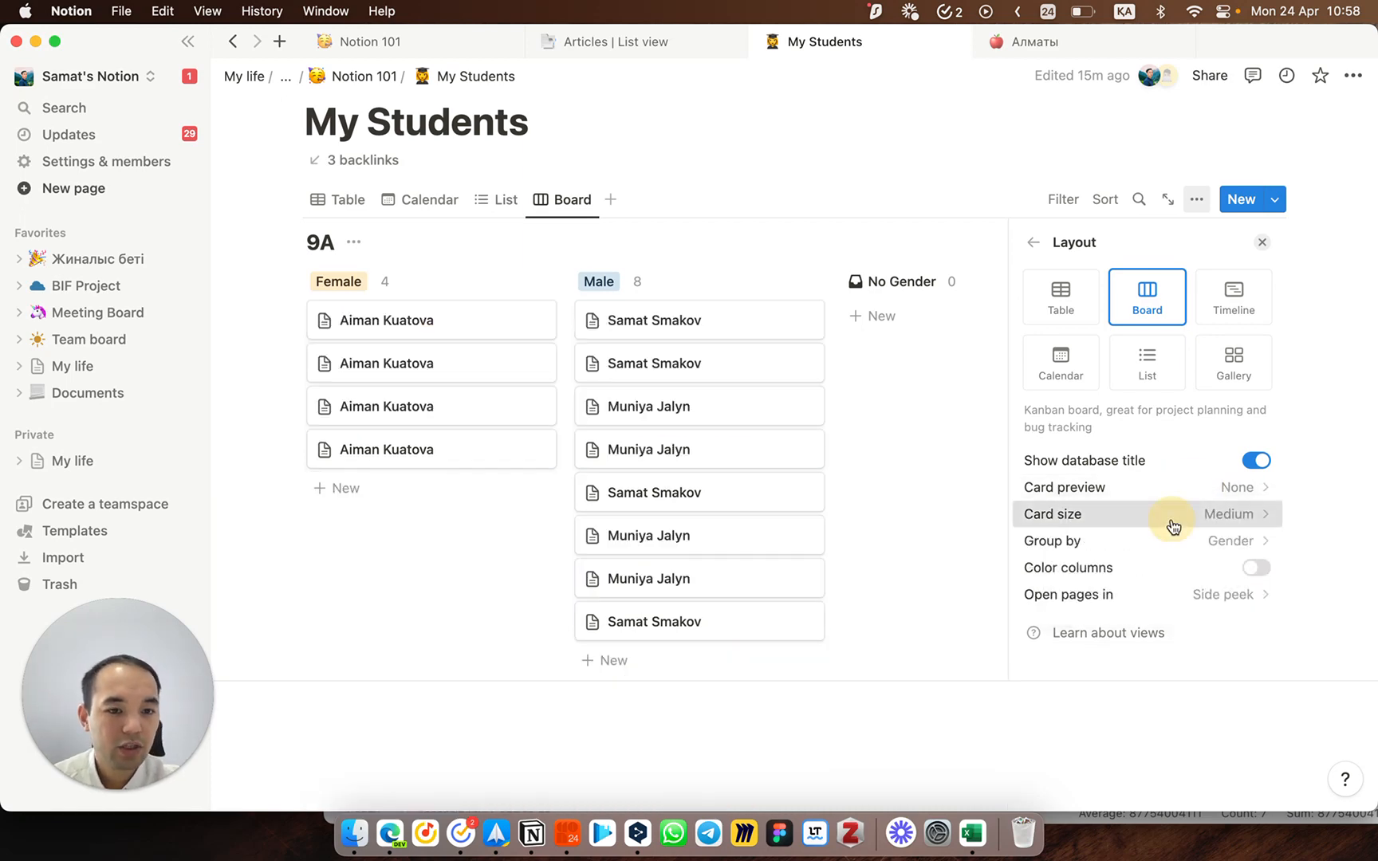
pyautogui.click(1173, 525)
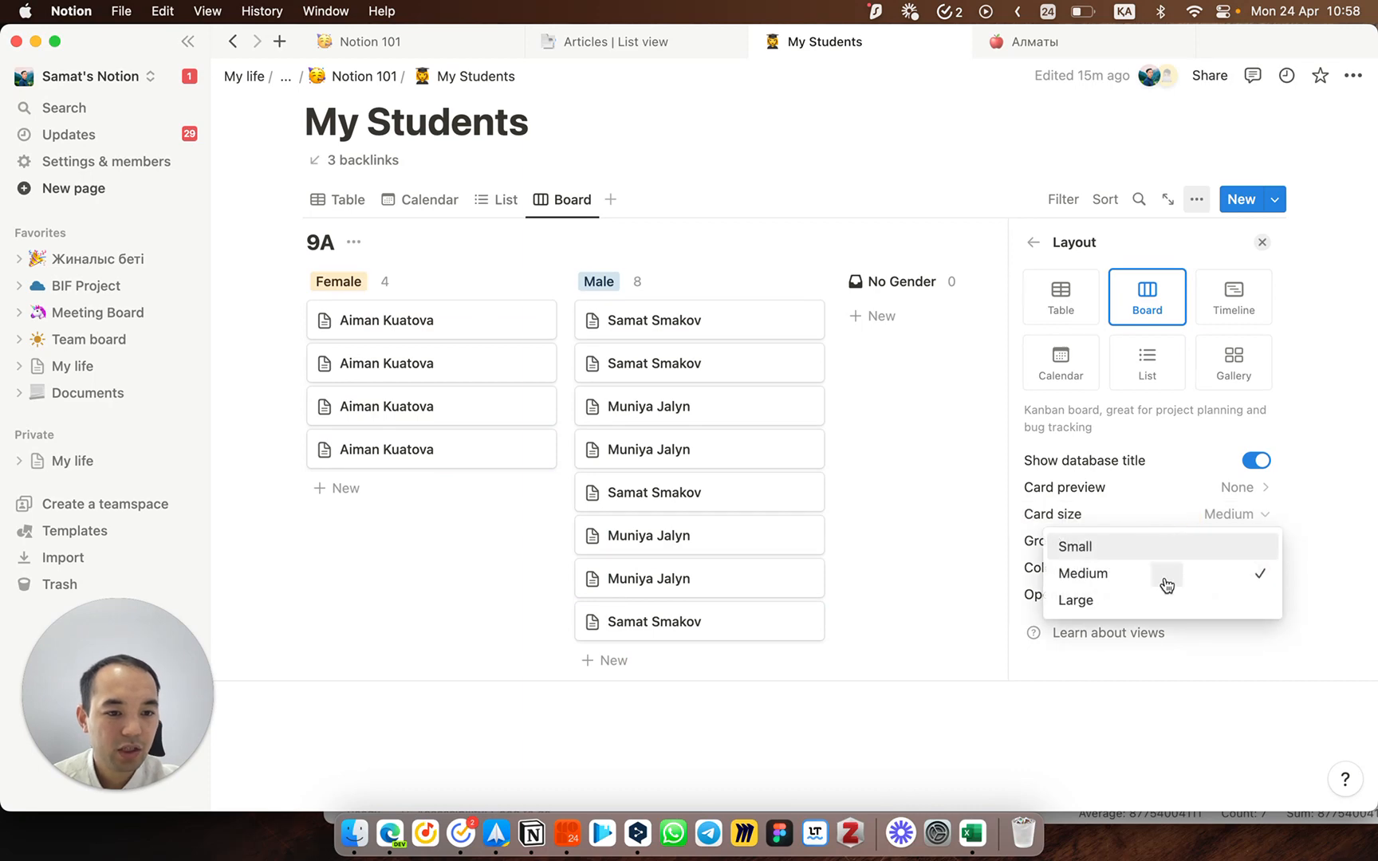
pyautogui.click(1178, 518)
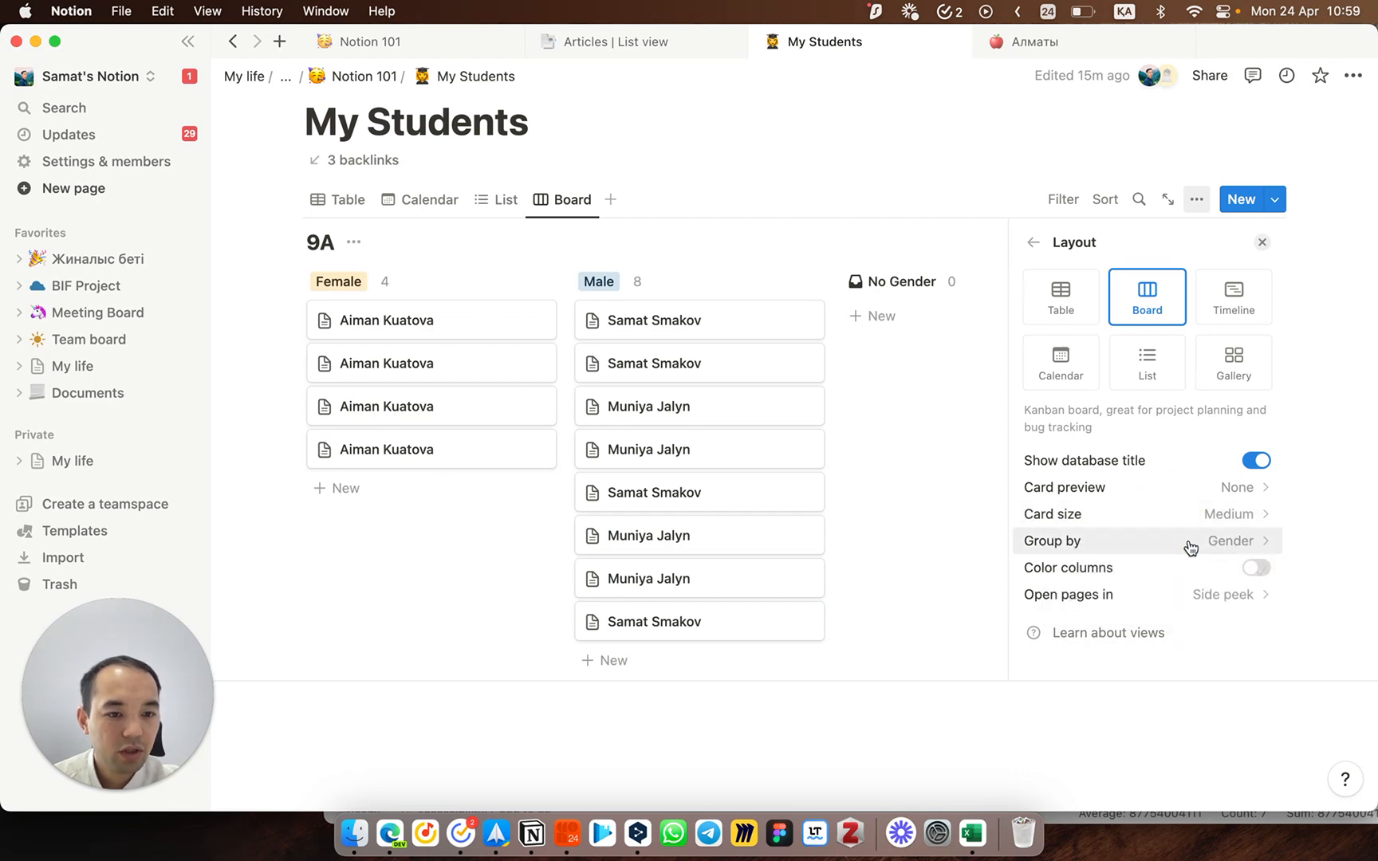
# Step: Try grouping the board by Olimpiad teacher and regroup it by Туған қаласы
pyautogui.click(1190, 545)
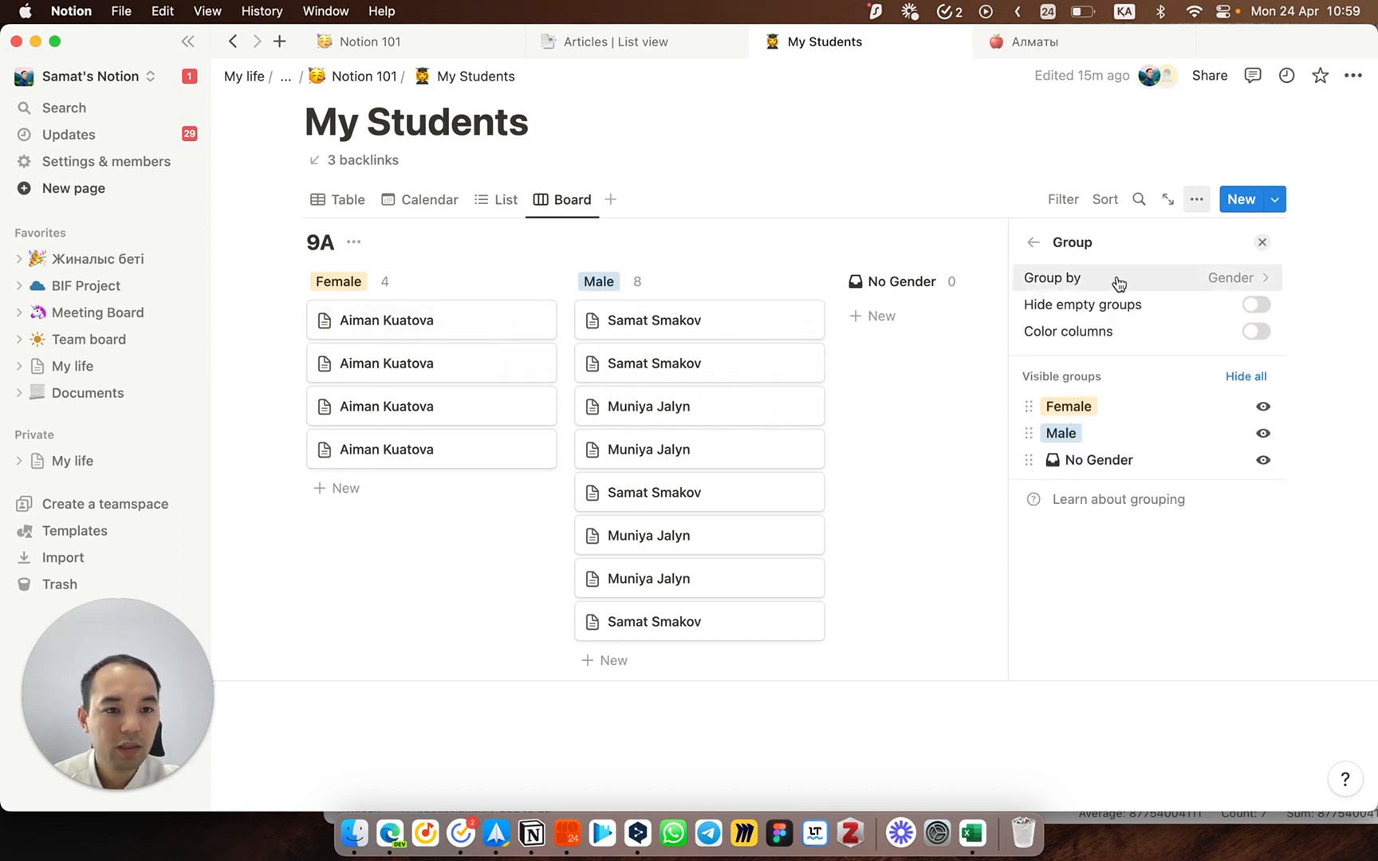
pyautogui.click(1152, 284)
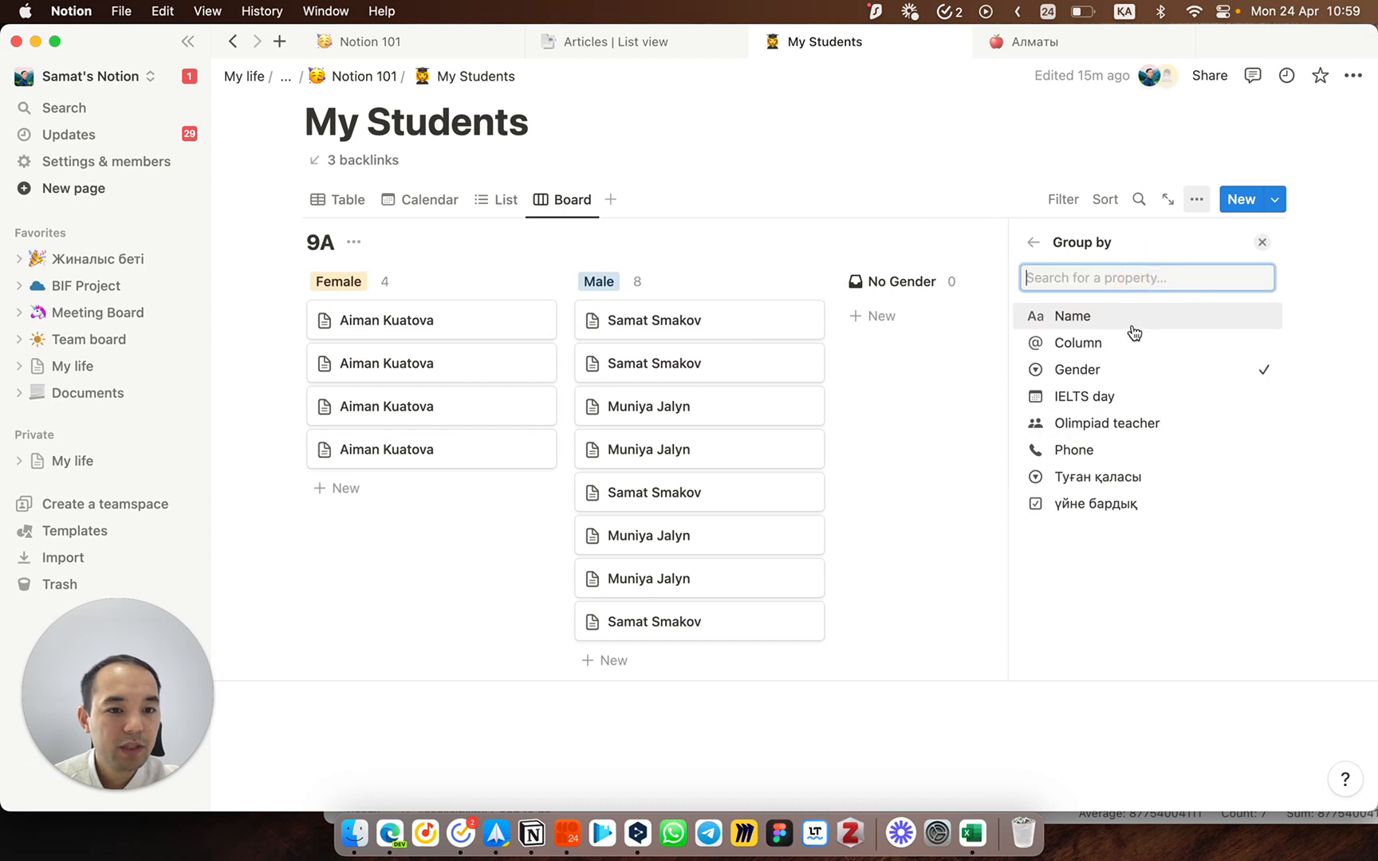
pyautogui.click(1127, 428)
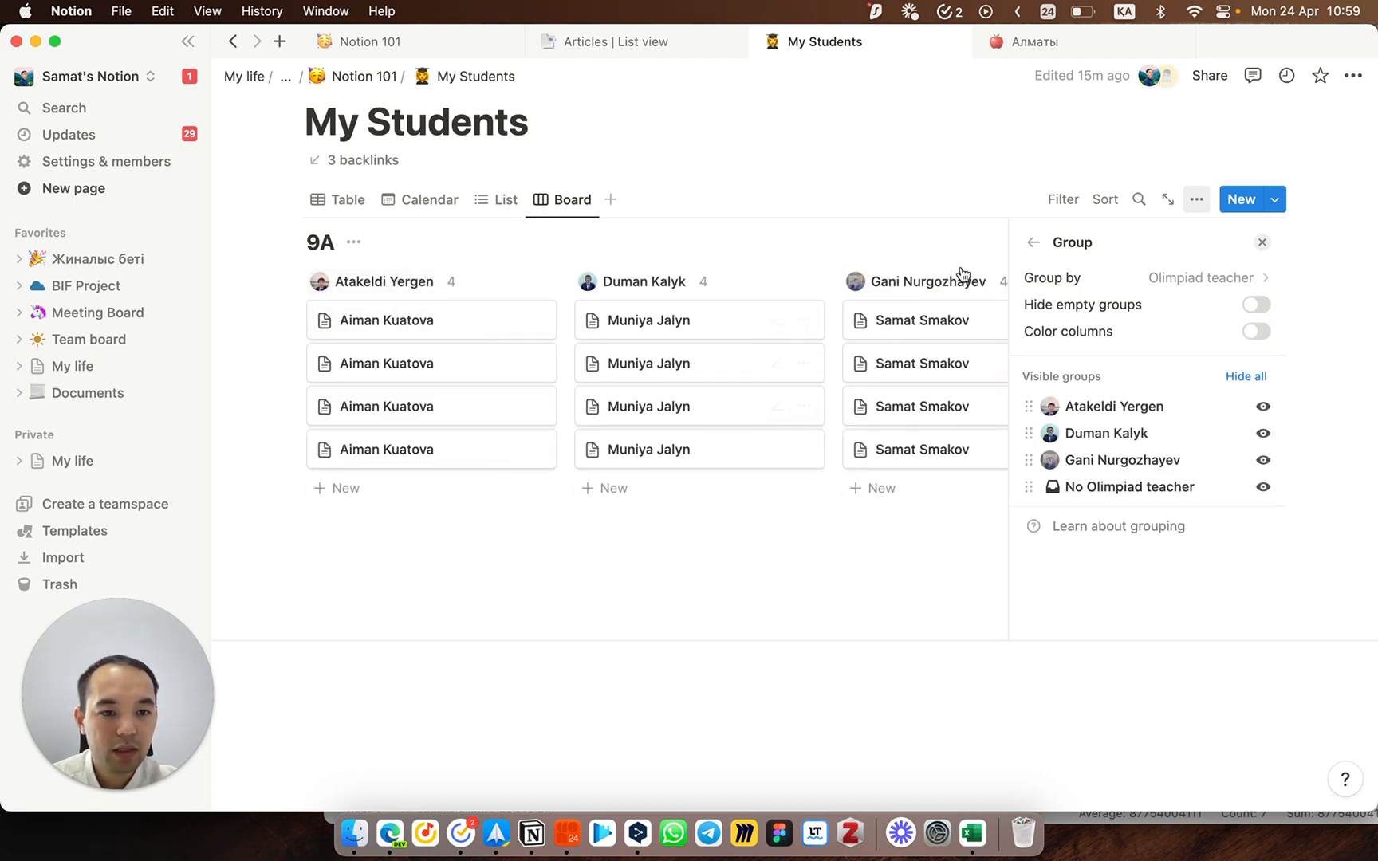
pyautogui.click(1153, 278)
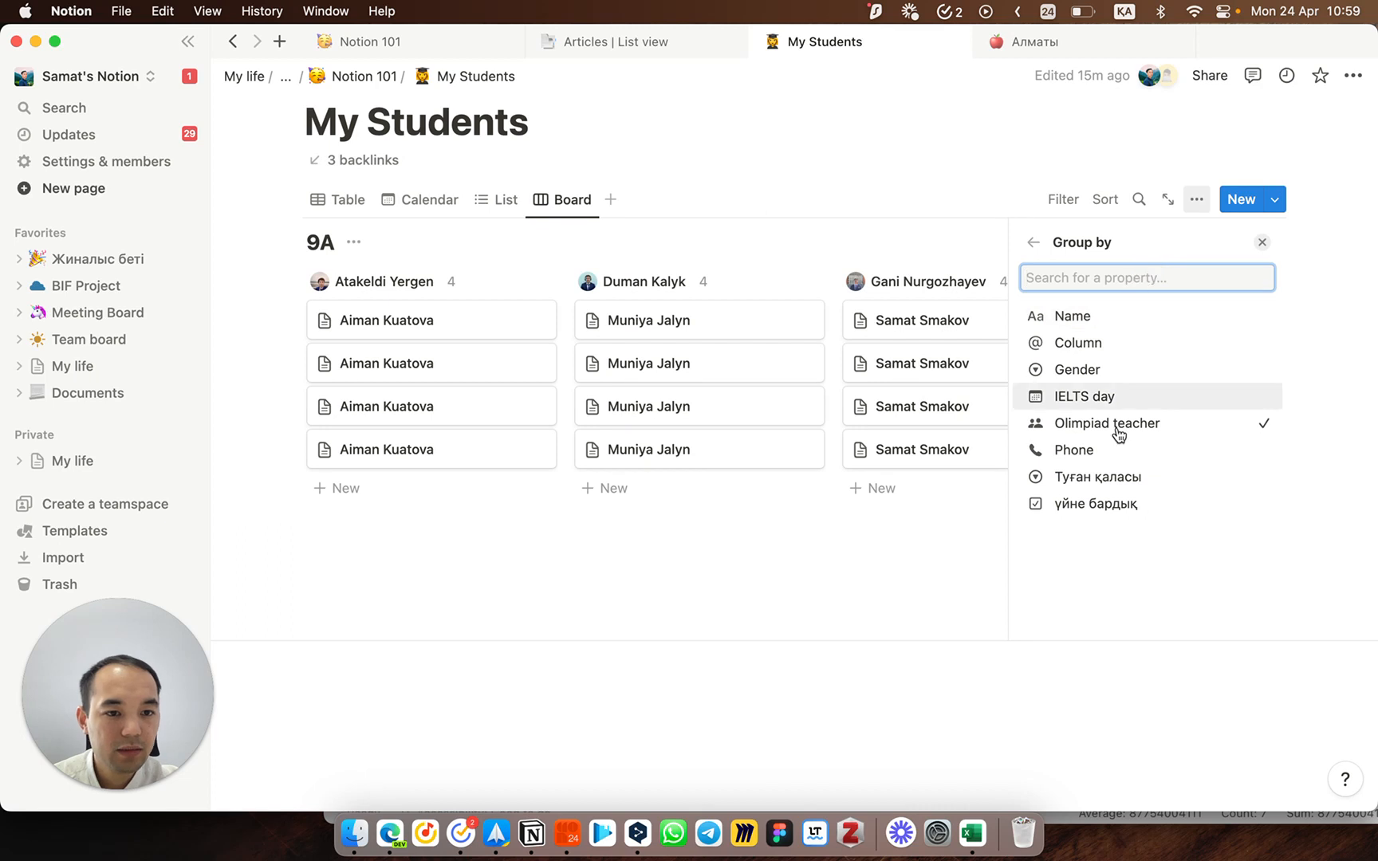
pyautogui.click(1108, 476)
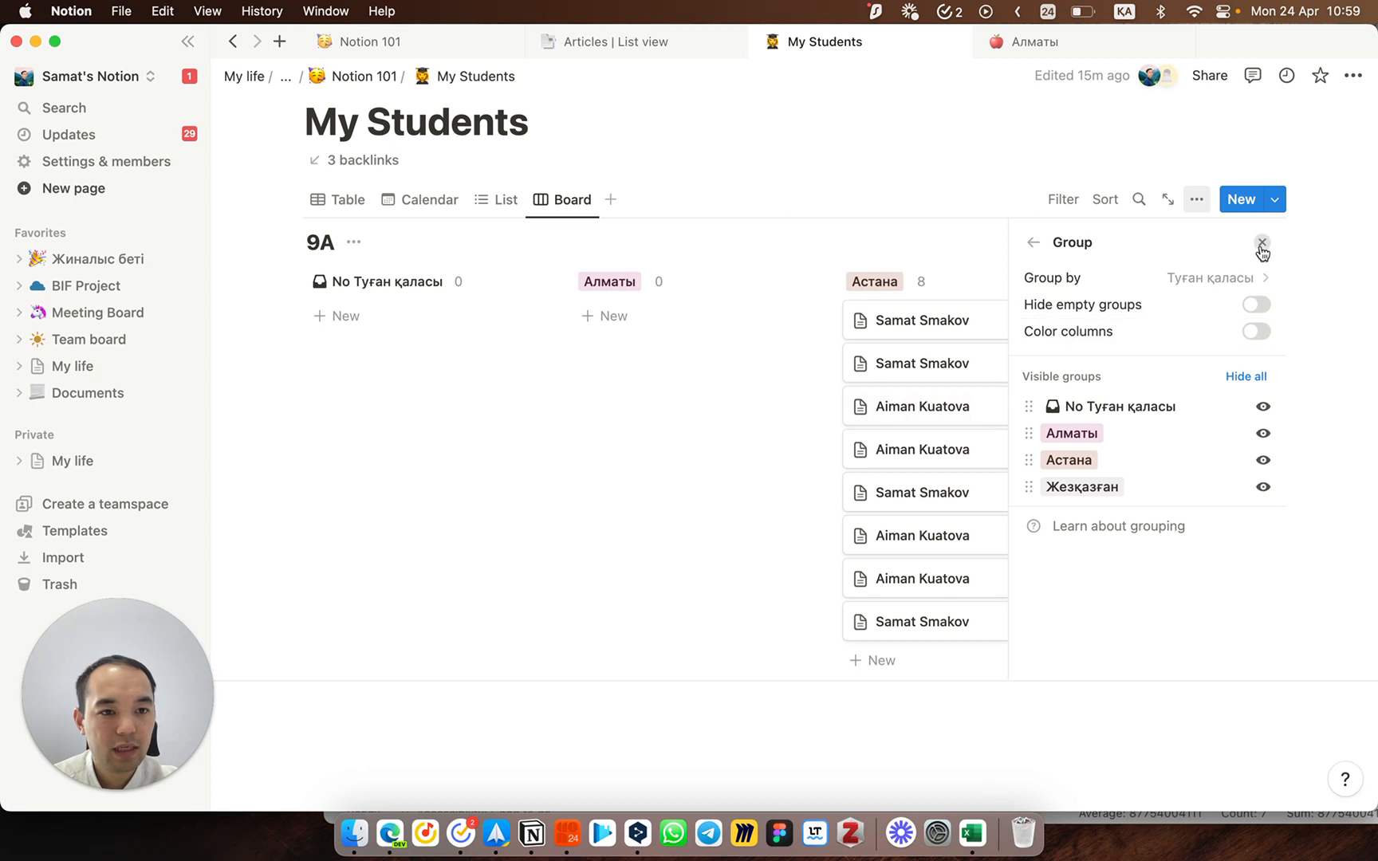
# Step: Switch Hide empty groups on and back off, and turn on Color columns for the board
pyautogui.click(1257, 306)
pyautogui.click(1258, 305)
pyautogui.click(1257, 332)
pyautogui.click(1257, 332)
pyautogui.click(1256, 331)
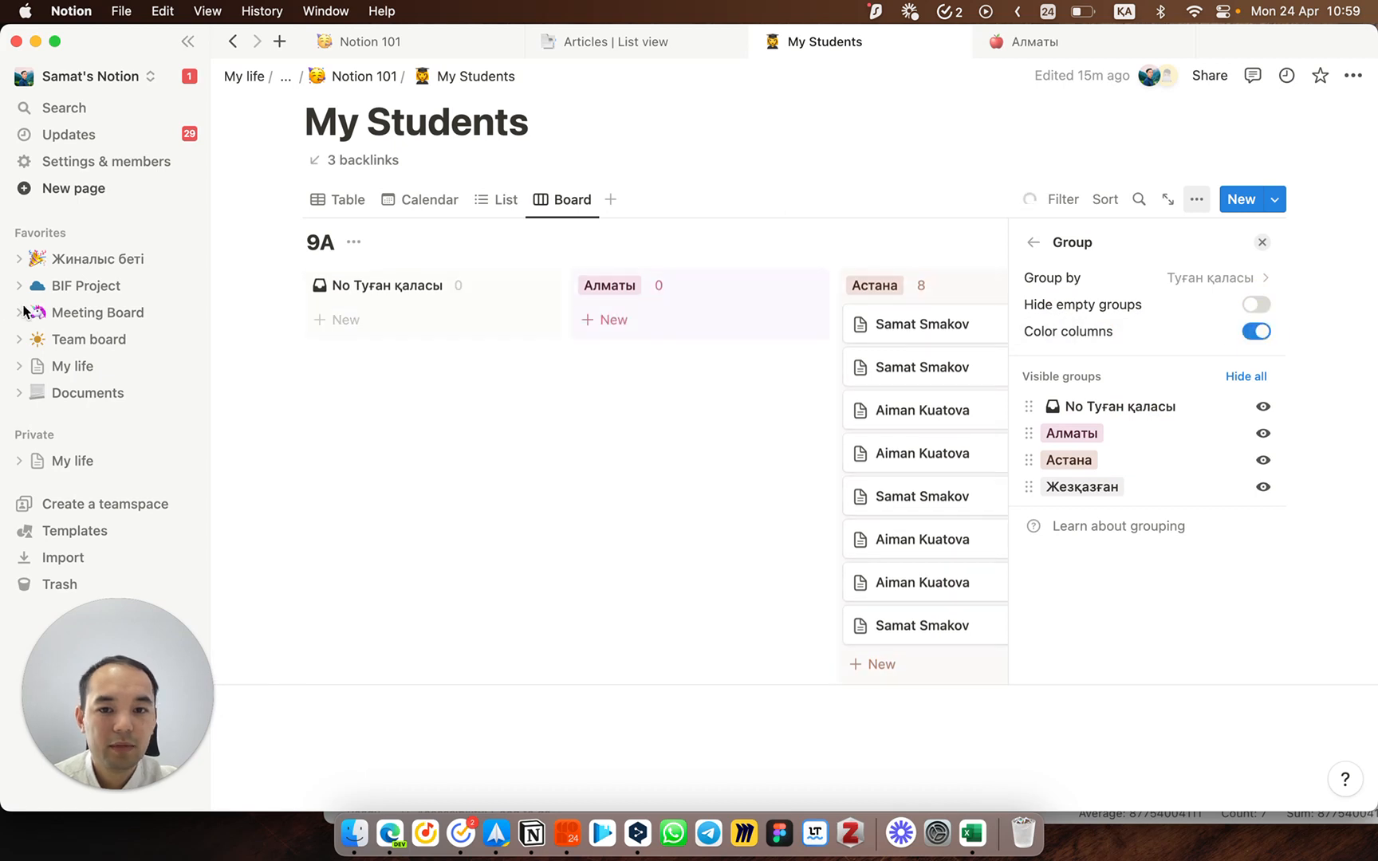
pyautogui.click(1260, 241)
# Step: Look across the board's city columns and hide the No Туған қаласы group
pyautogui.hscroll(2, 925, 453)
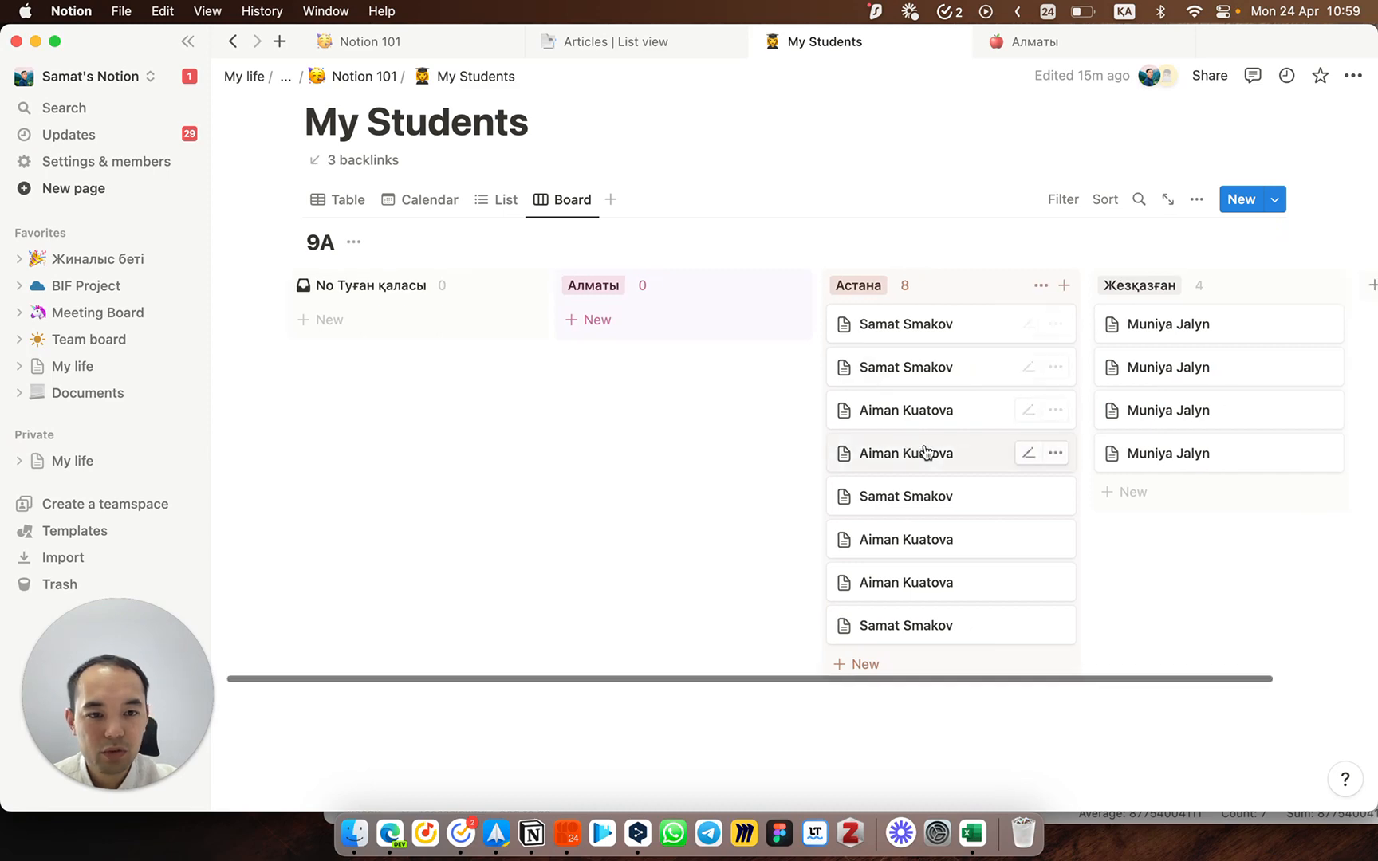
pyautogui.hscroll(-2, 925, 453)
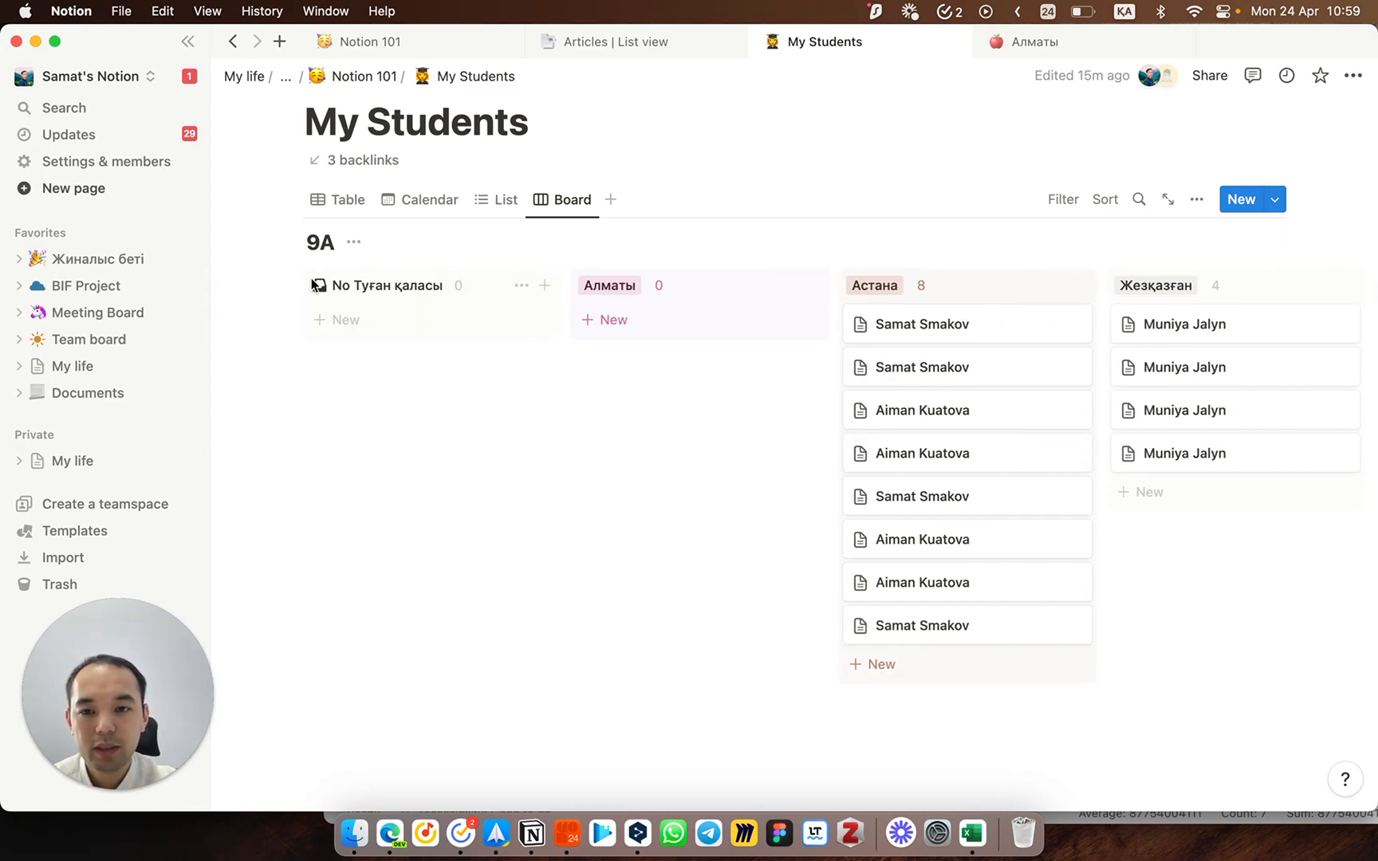
pyautogui.moveTo(358, 290)
pyautogui.click(521, 286)
pyautogui.click(511, 317)
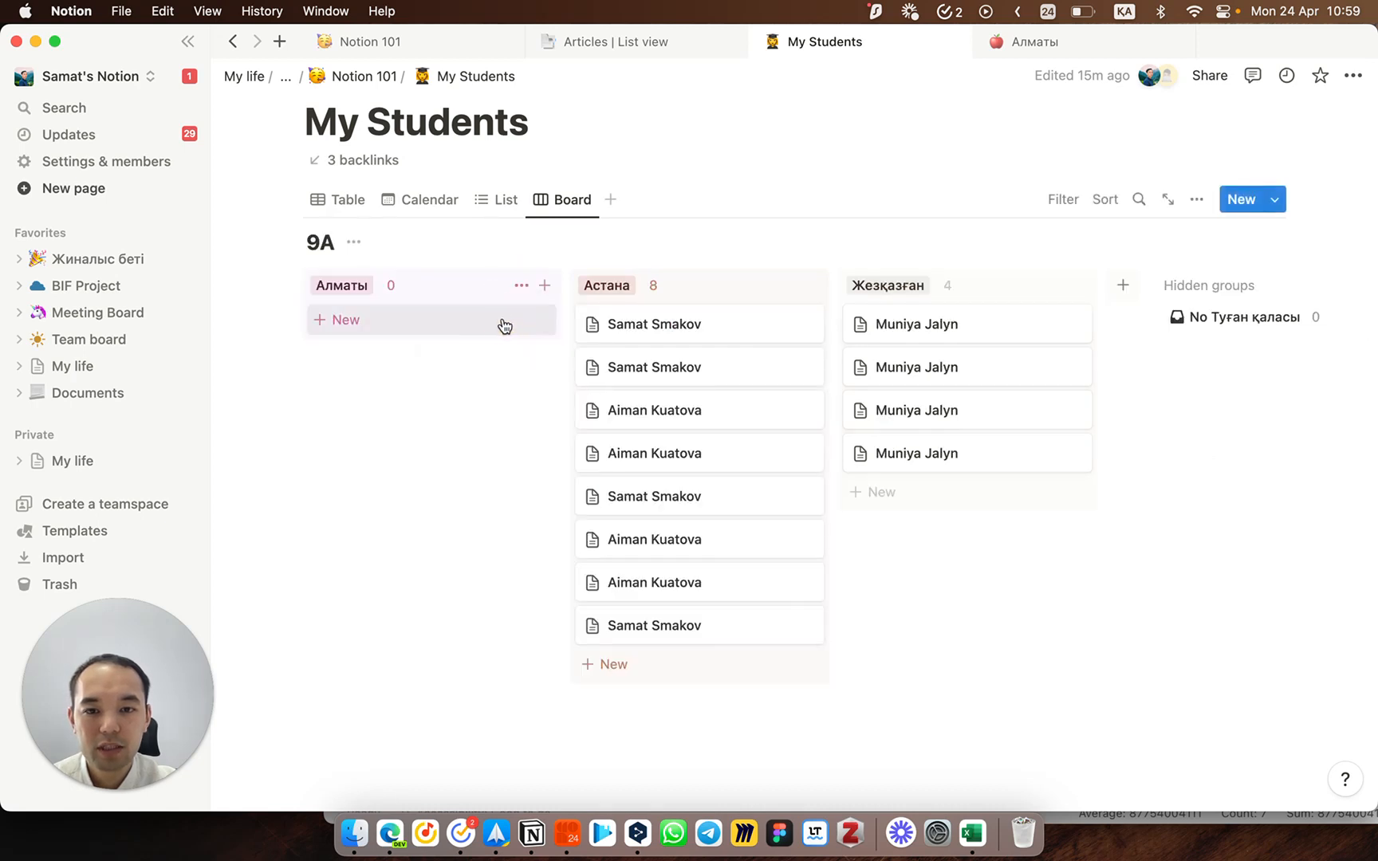
# Step: Move two student cards from the Астана column to the Алматы column
pyautogui.moveTo(659, 361); pyautogui.dragTo(492, 319)
pyautogui.moveTo(701, 421); pyautogui.dragTo(424, 421)
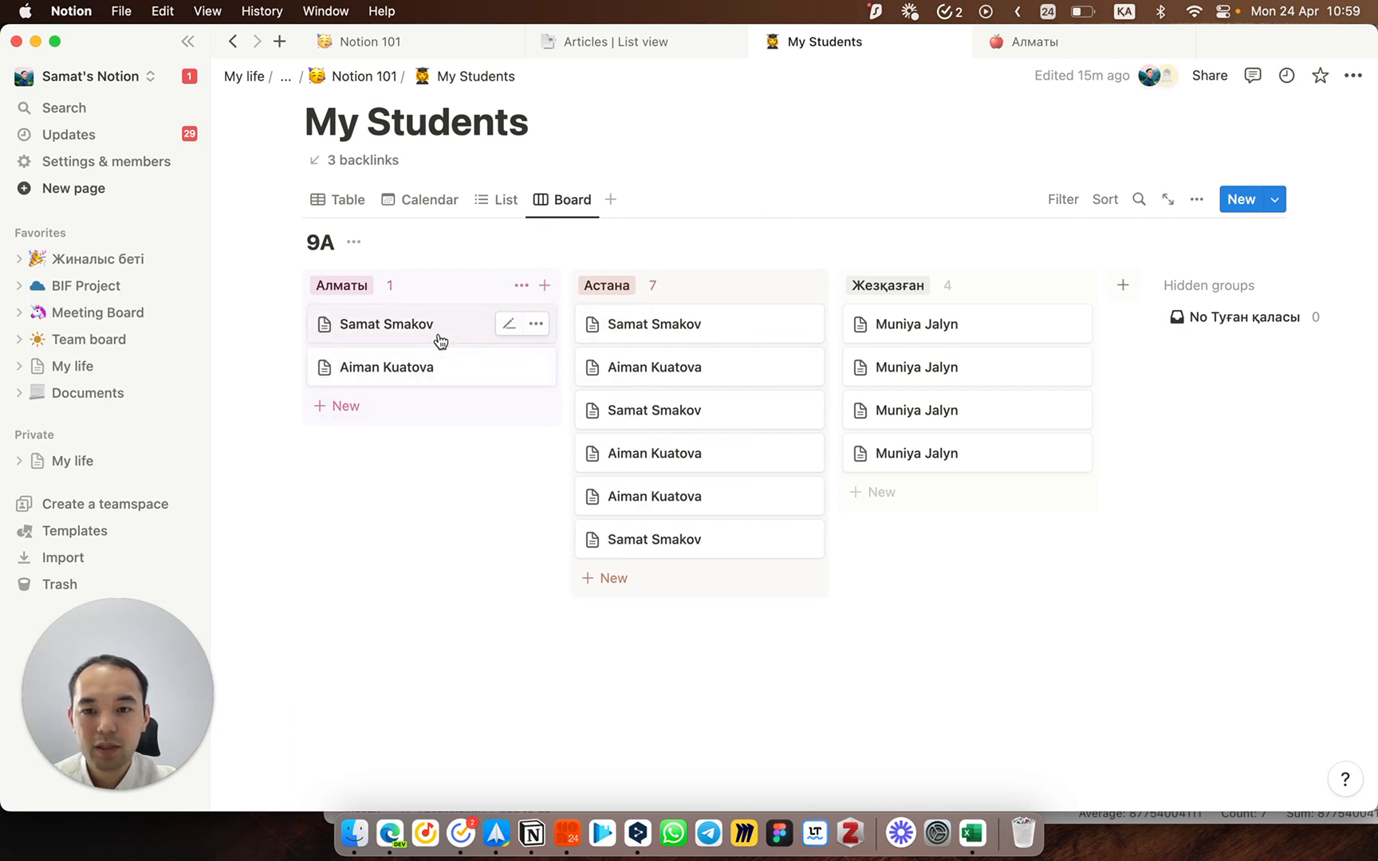
# Step: Replace the surname on both student cards in the Алматы column with a new one
pyautogui.click(506, 326)
pyautogui.doubleClick(409, 324)
pyautogui.write('й')
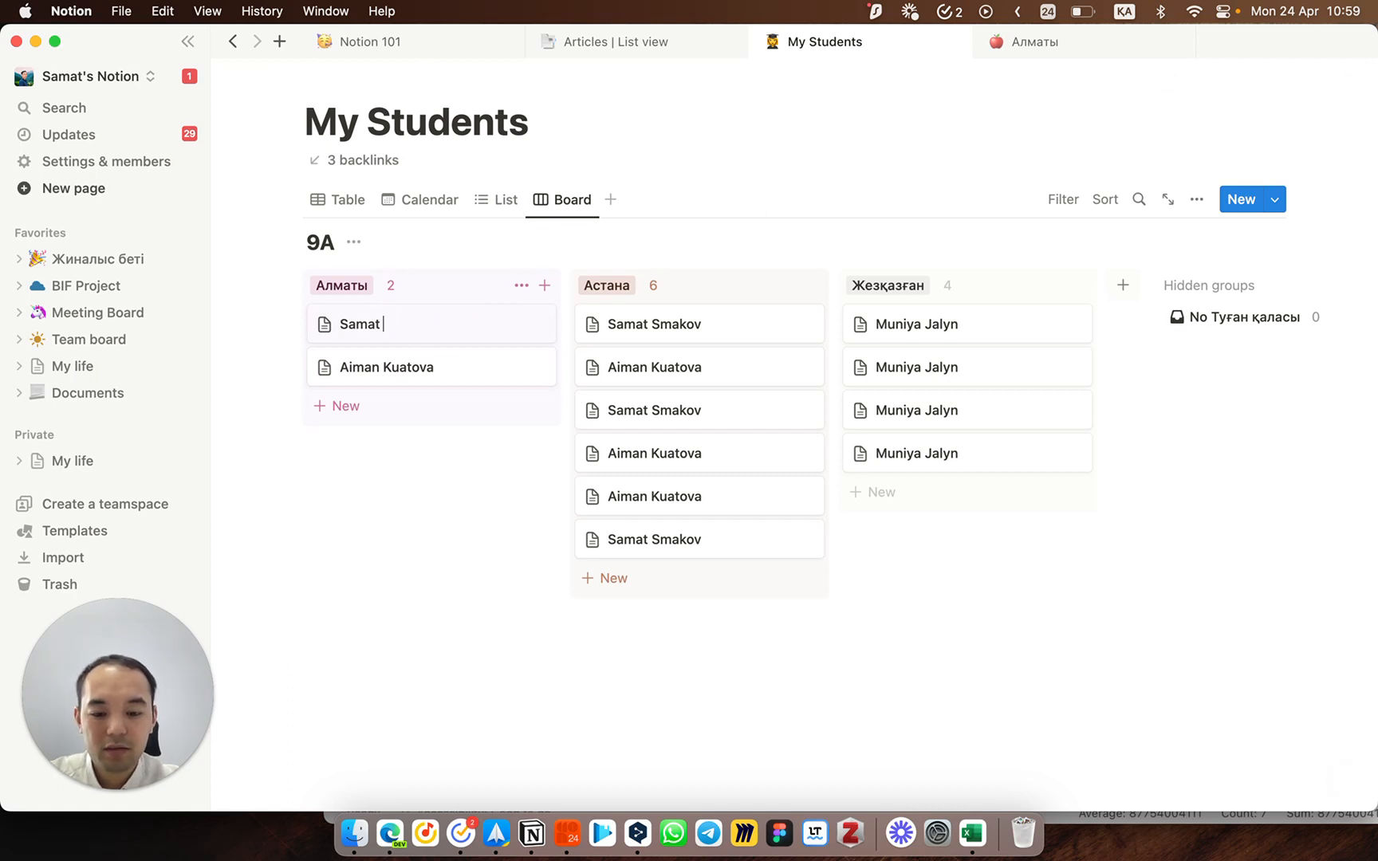
pyautogui.press('Return')
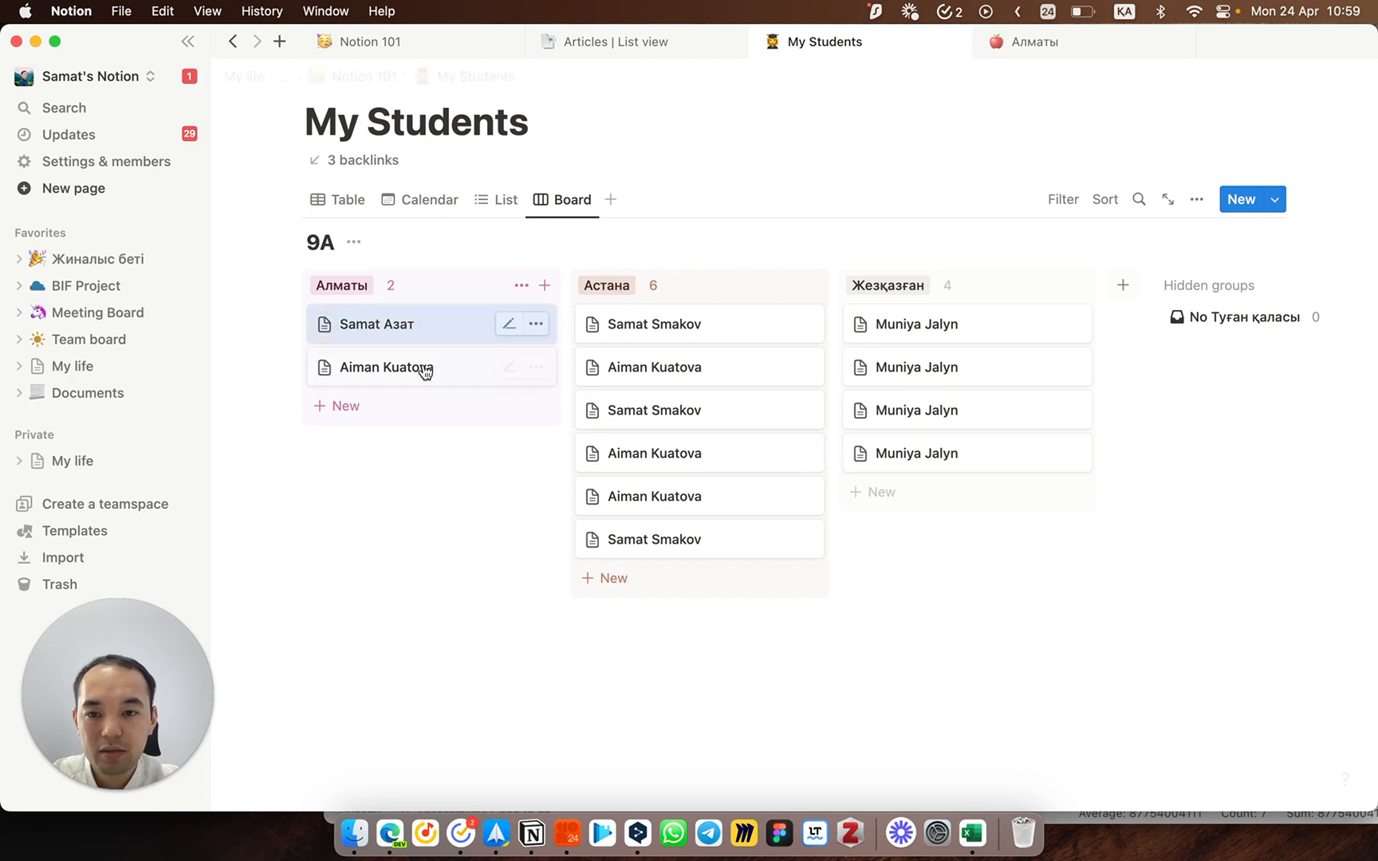
pyautogui.click(508, 367)
pyautogui.doubleClick(429, 367)
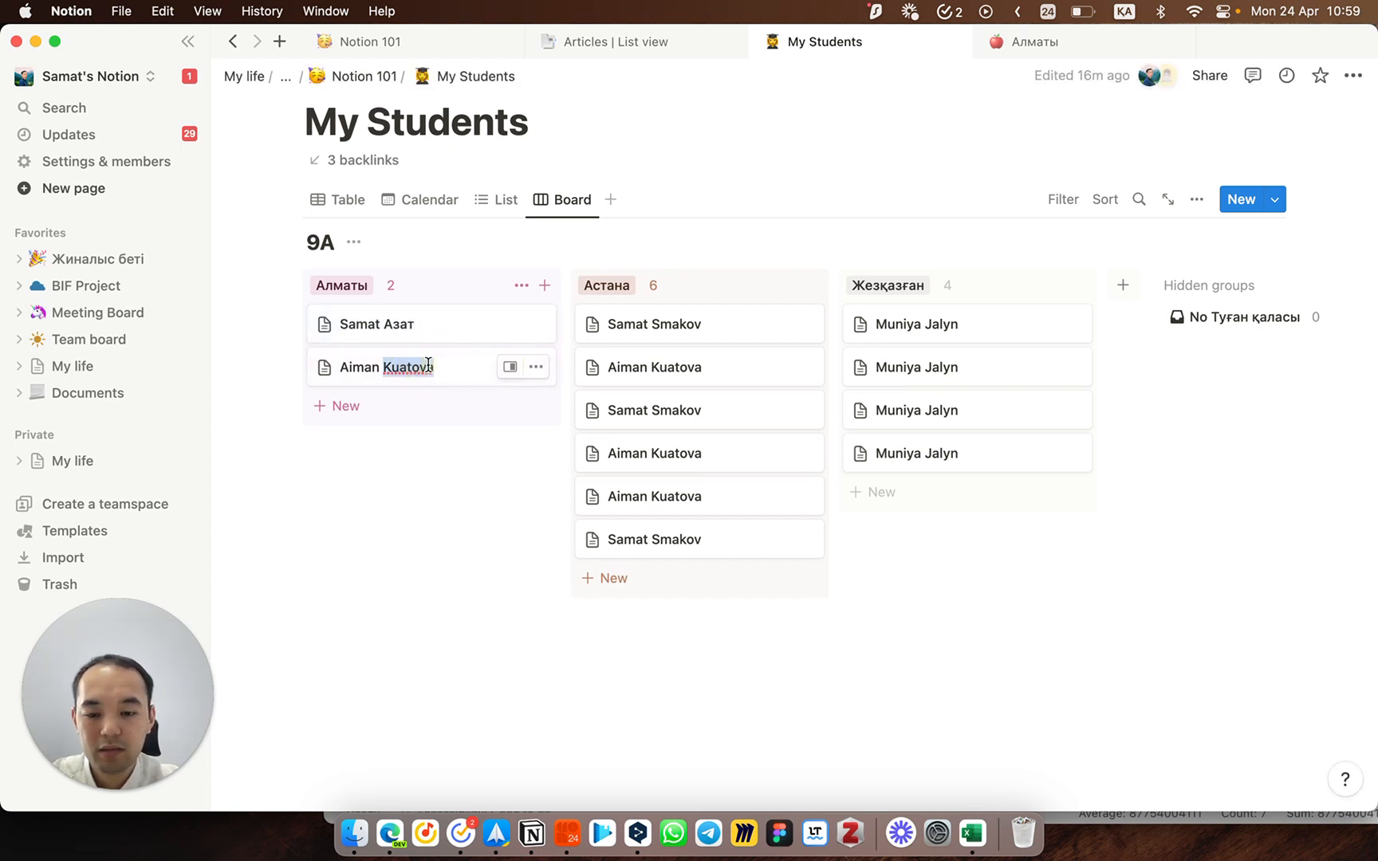
pyautogui.write('Азат')
pyautogui.press('Return')
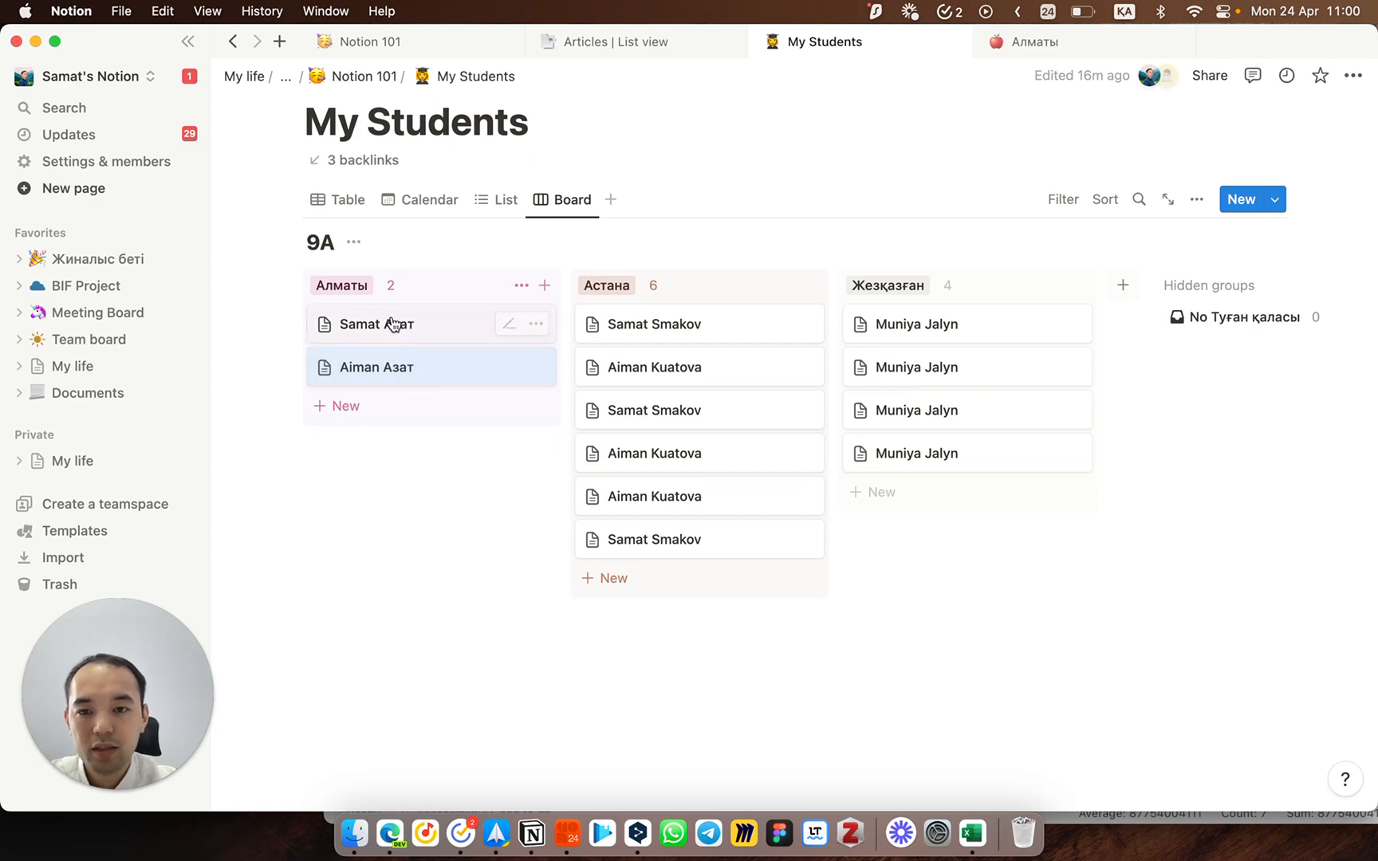
# Step: Check the renamed students in the Table view and return to the Board view
pyautogui.click(358, 207)
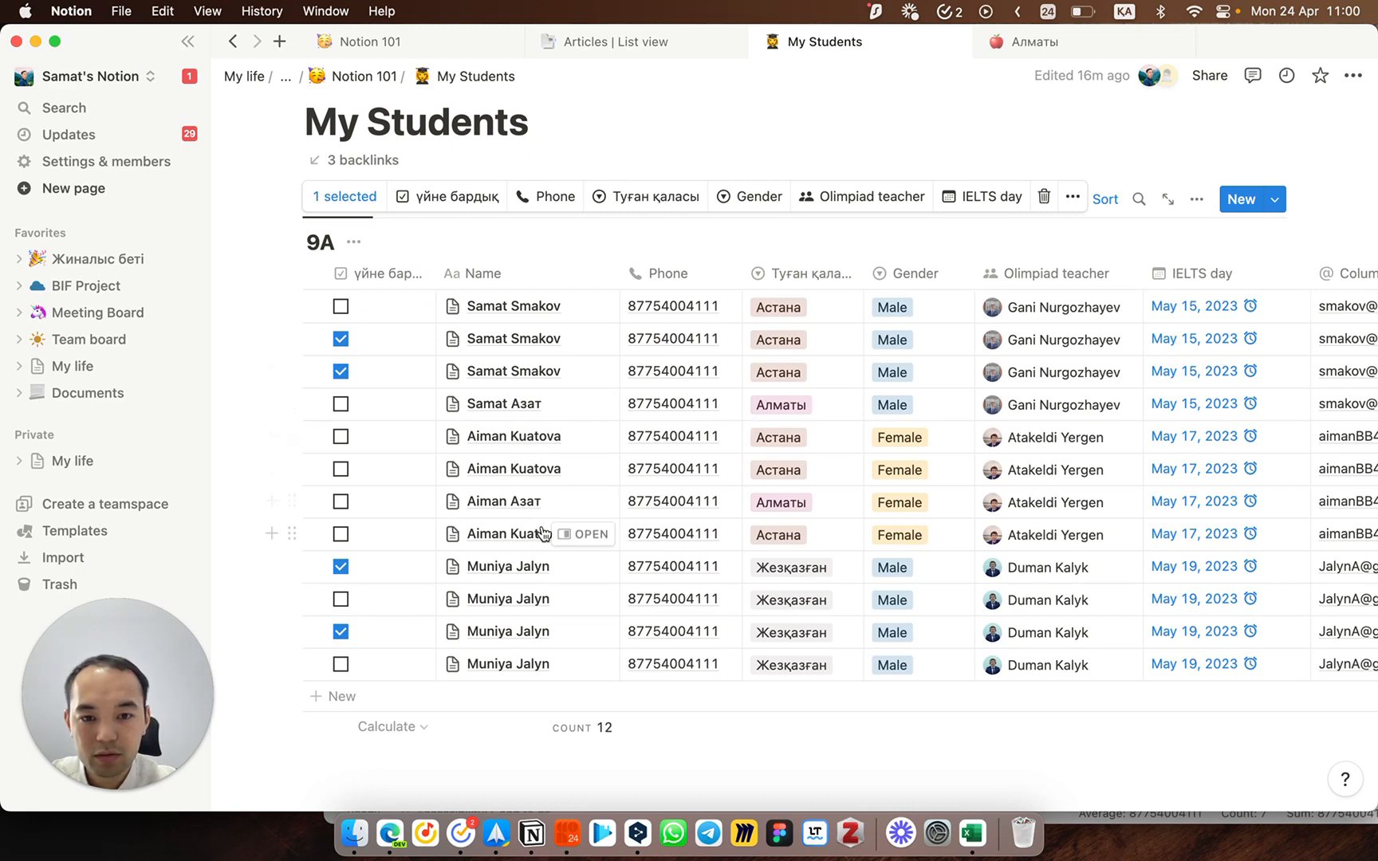
pyautogui.click(540, 225)
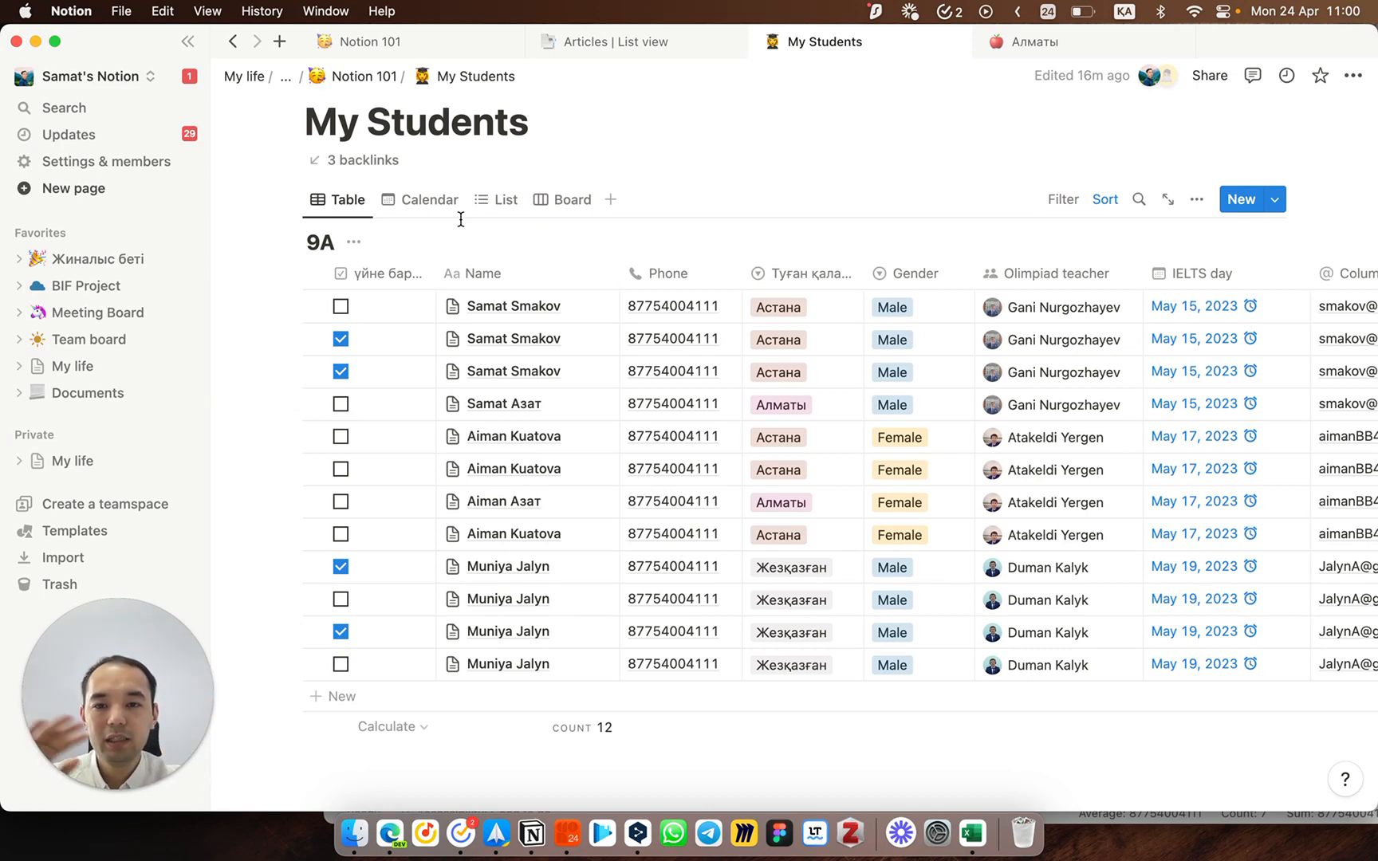
pyautogui.click(579, 206)
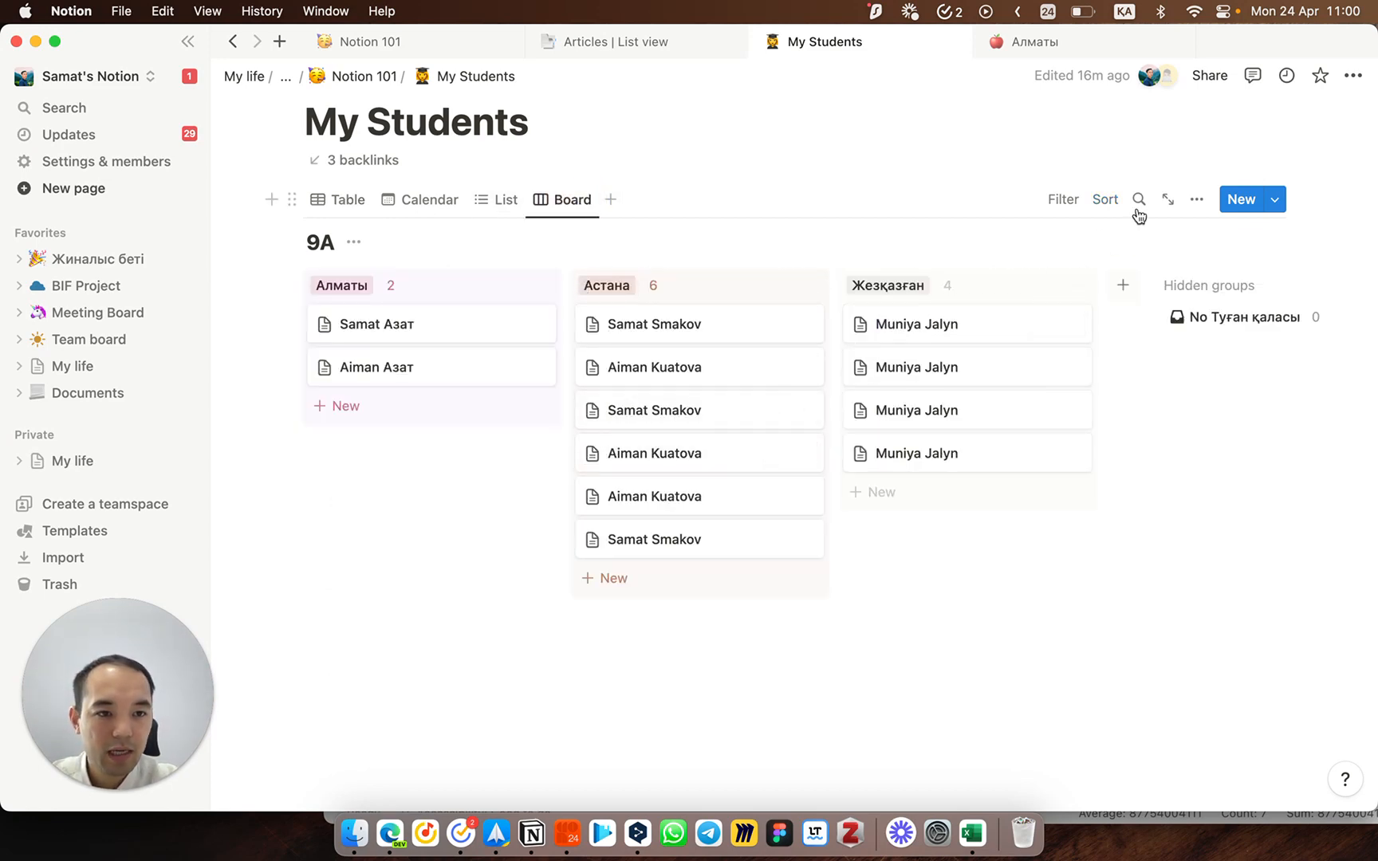
# Step: Show the Olimpiad teacher and Phone properties on the board cards
pyautogui.click(1197, 204)
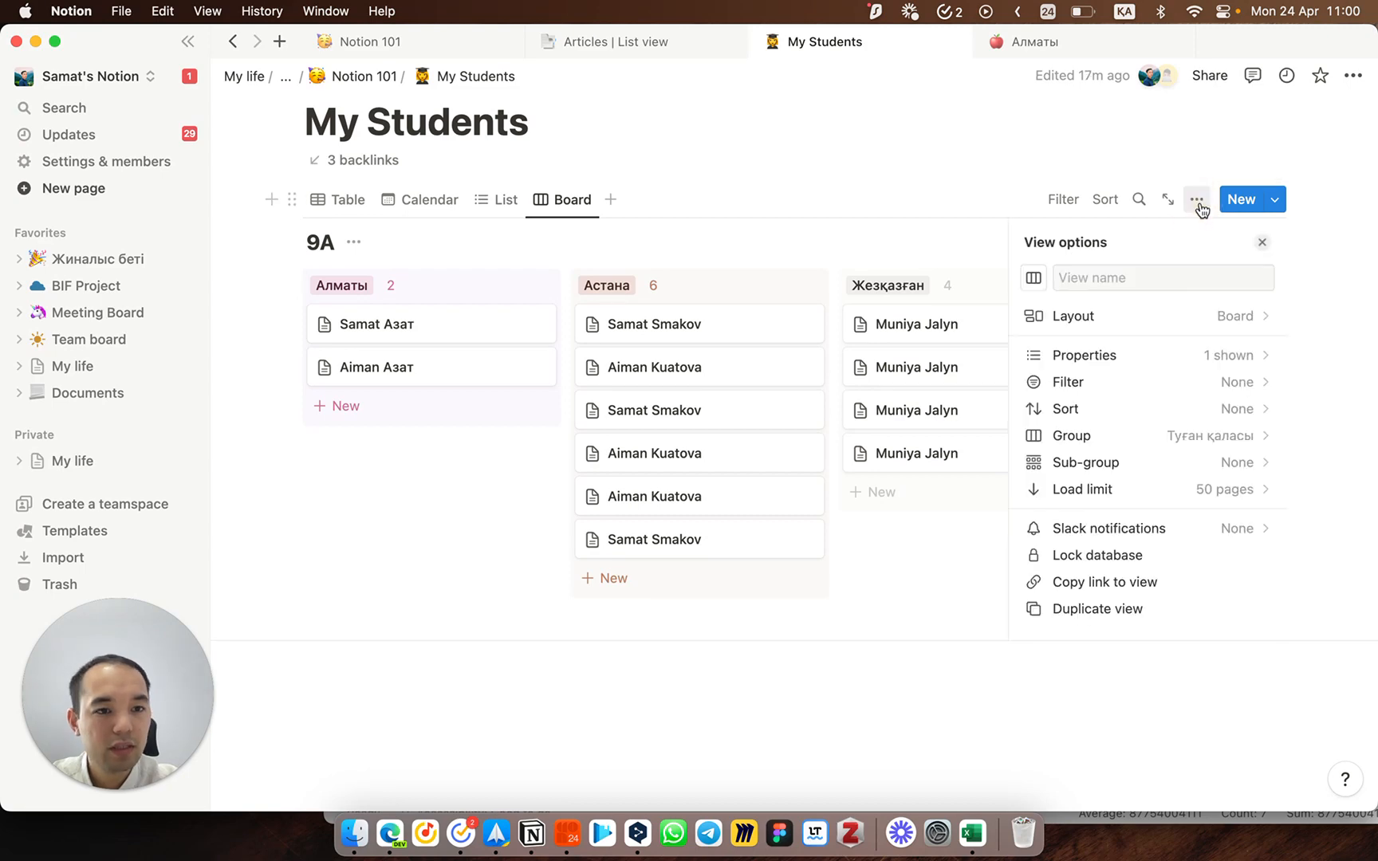
pyautogui.click(1126, 363)
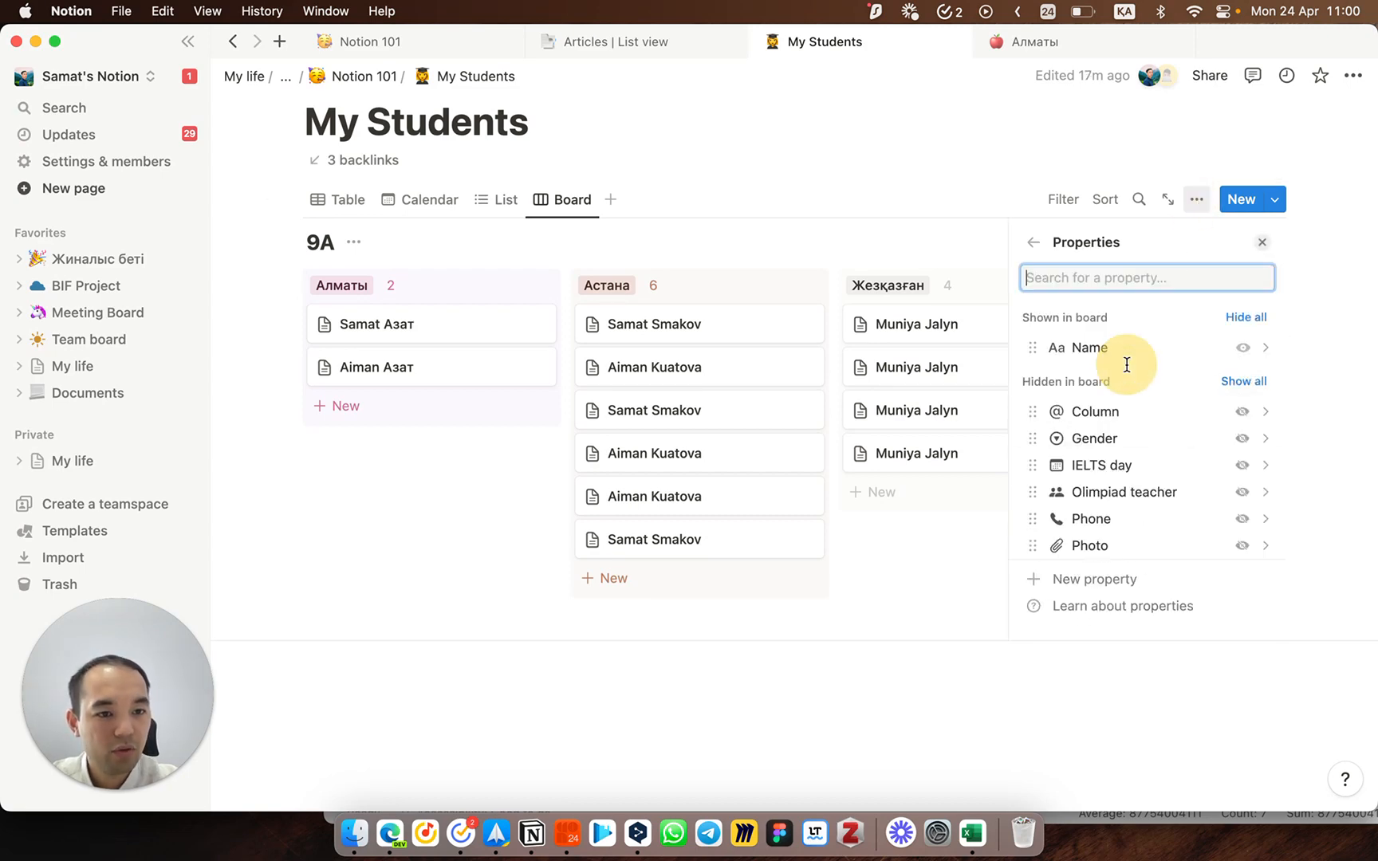
pyautogui.click(1240, 493)
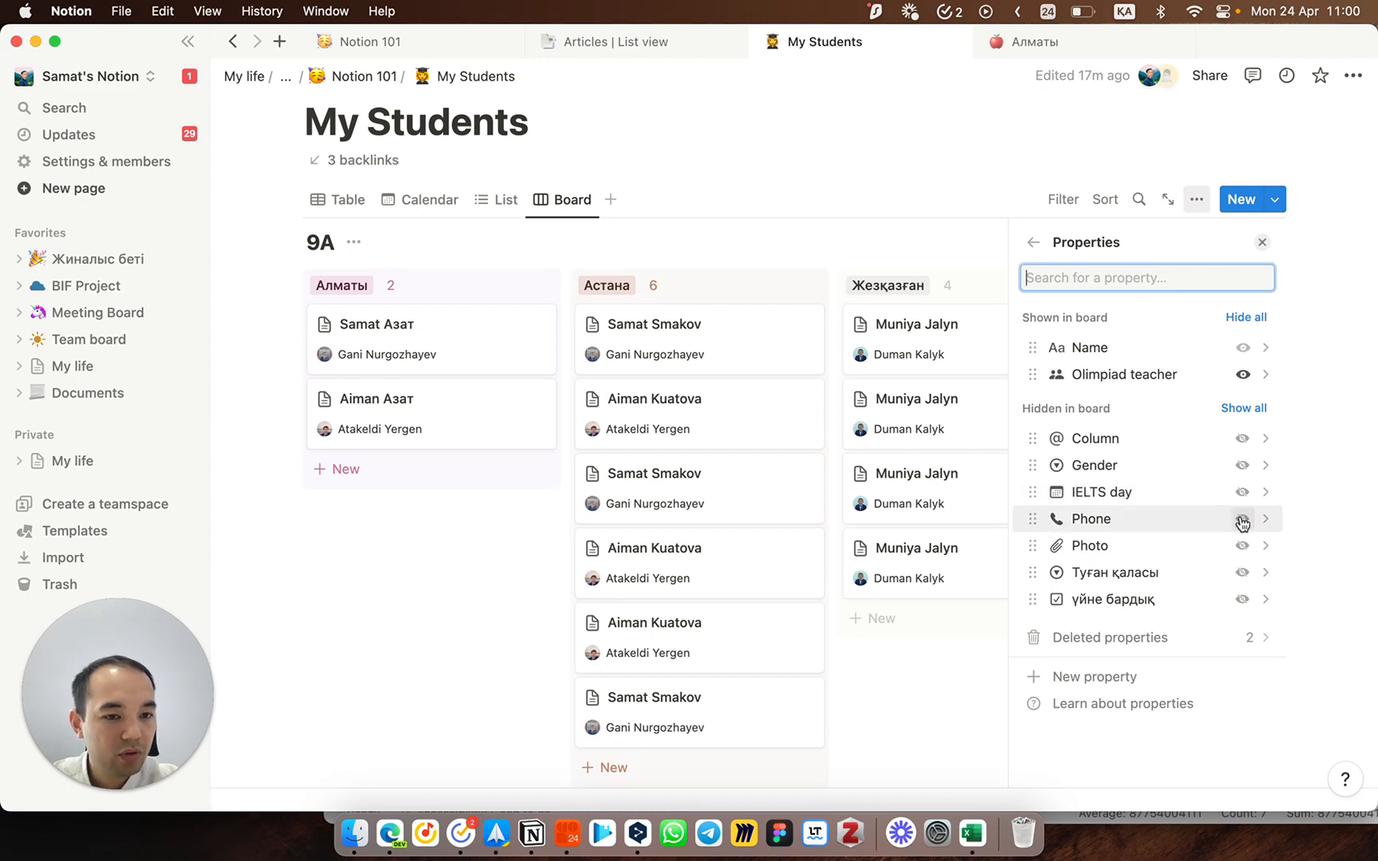
pyautogui.click(1249, 521)
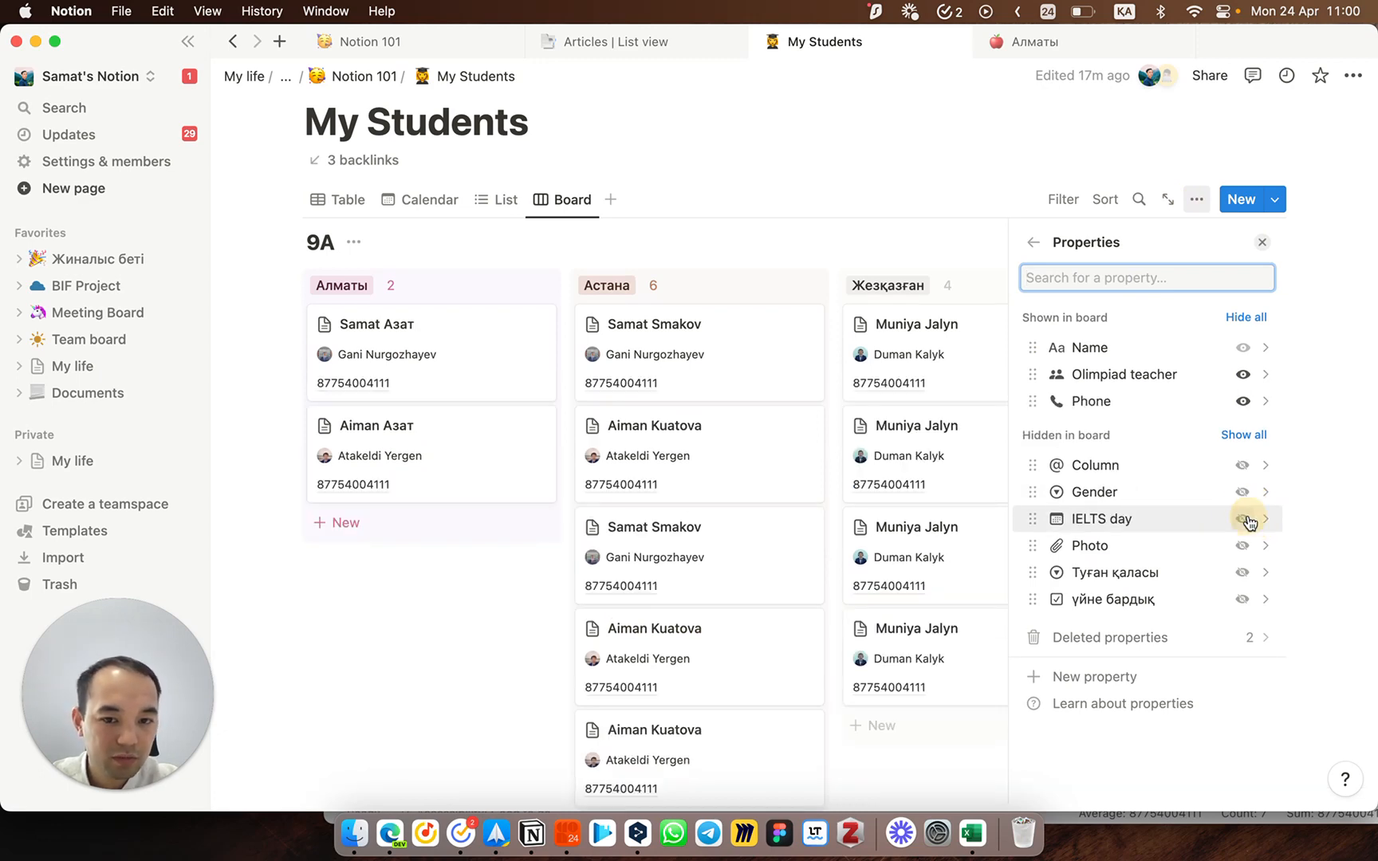
pyautogui.click(1261, 242)
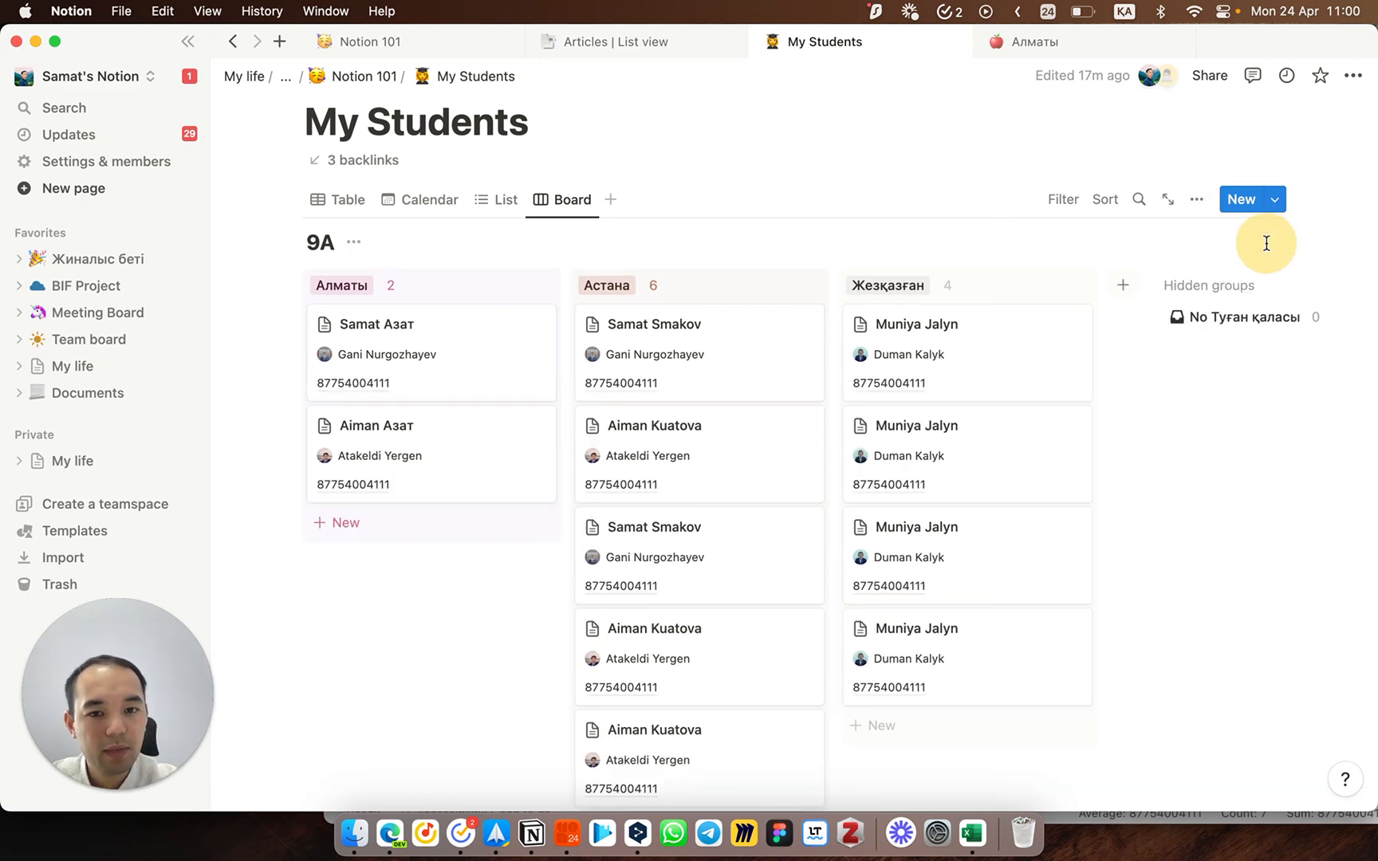
# Step: Add a new view with the Timeline layout to the student database
pyautogui.click(611, 201)
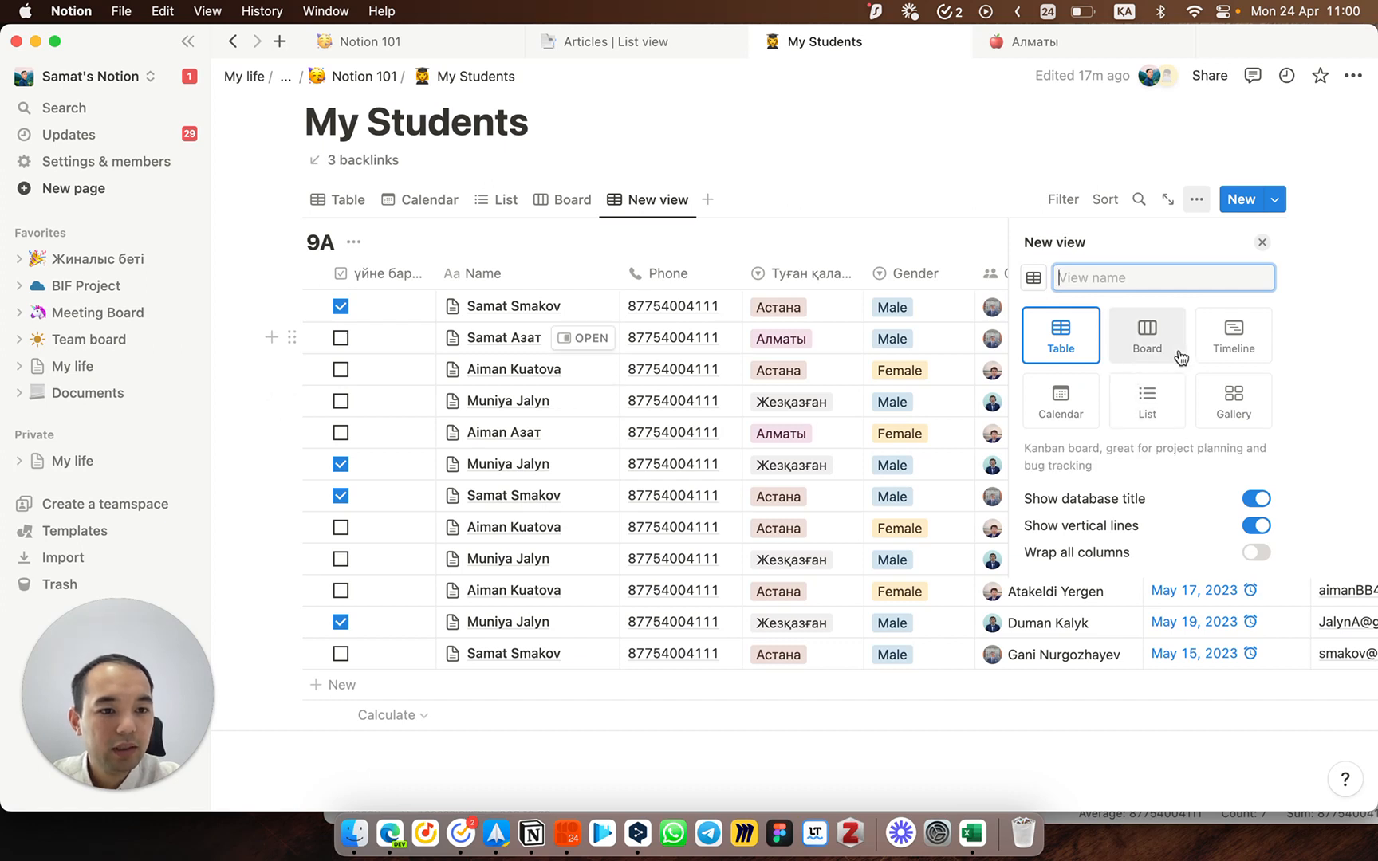
pyautogui.click(1213, 344)
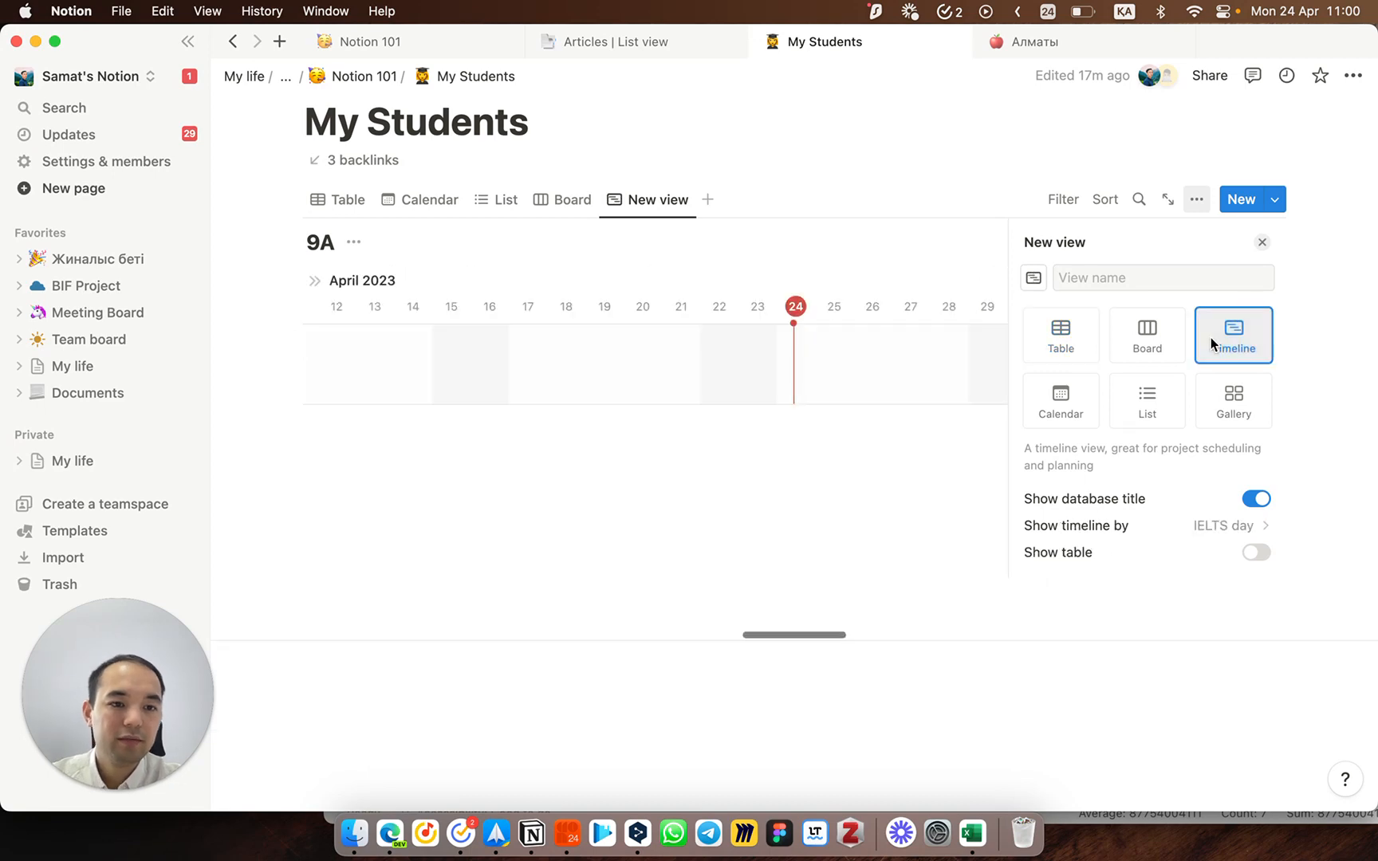
pyautogui.click(1263, 243)
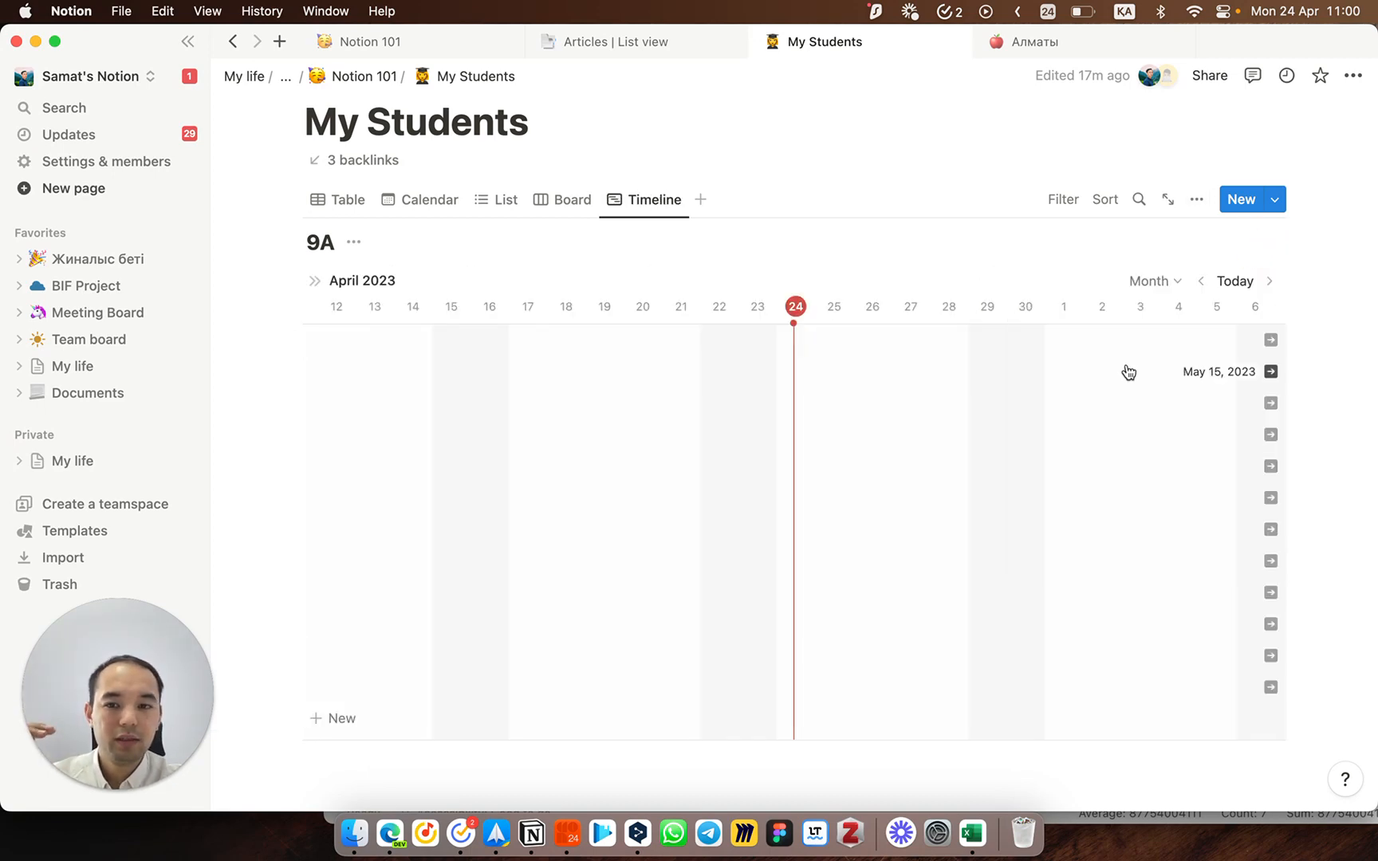
pyautogui.click(1234, 284)
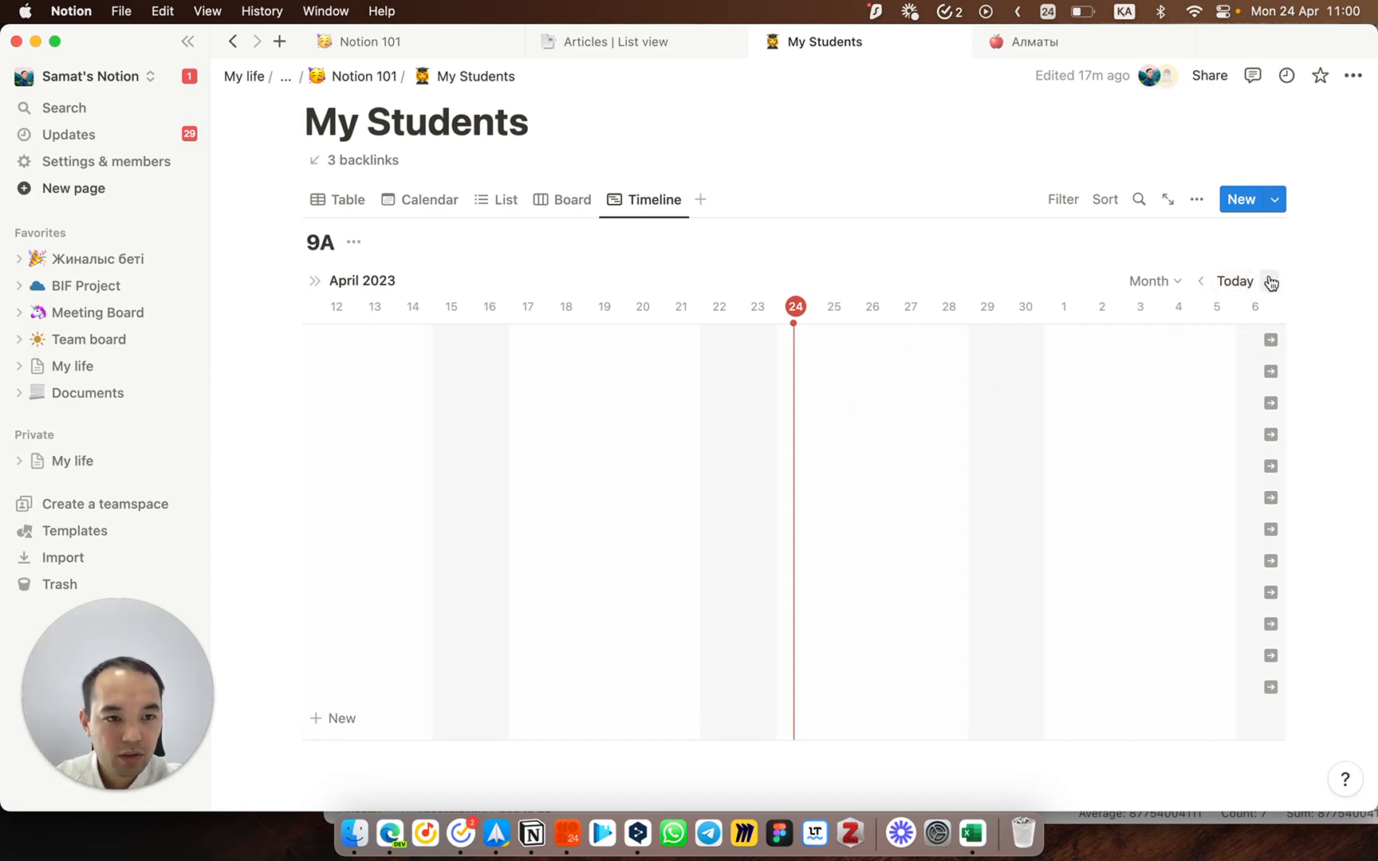
pyautogui.hscroll(10, 1120, 418)
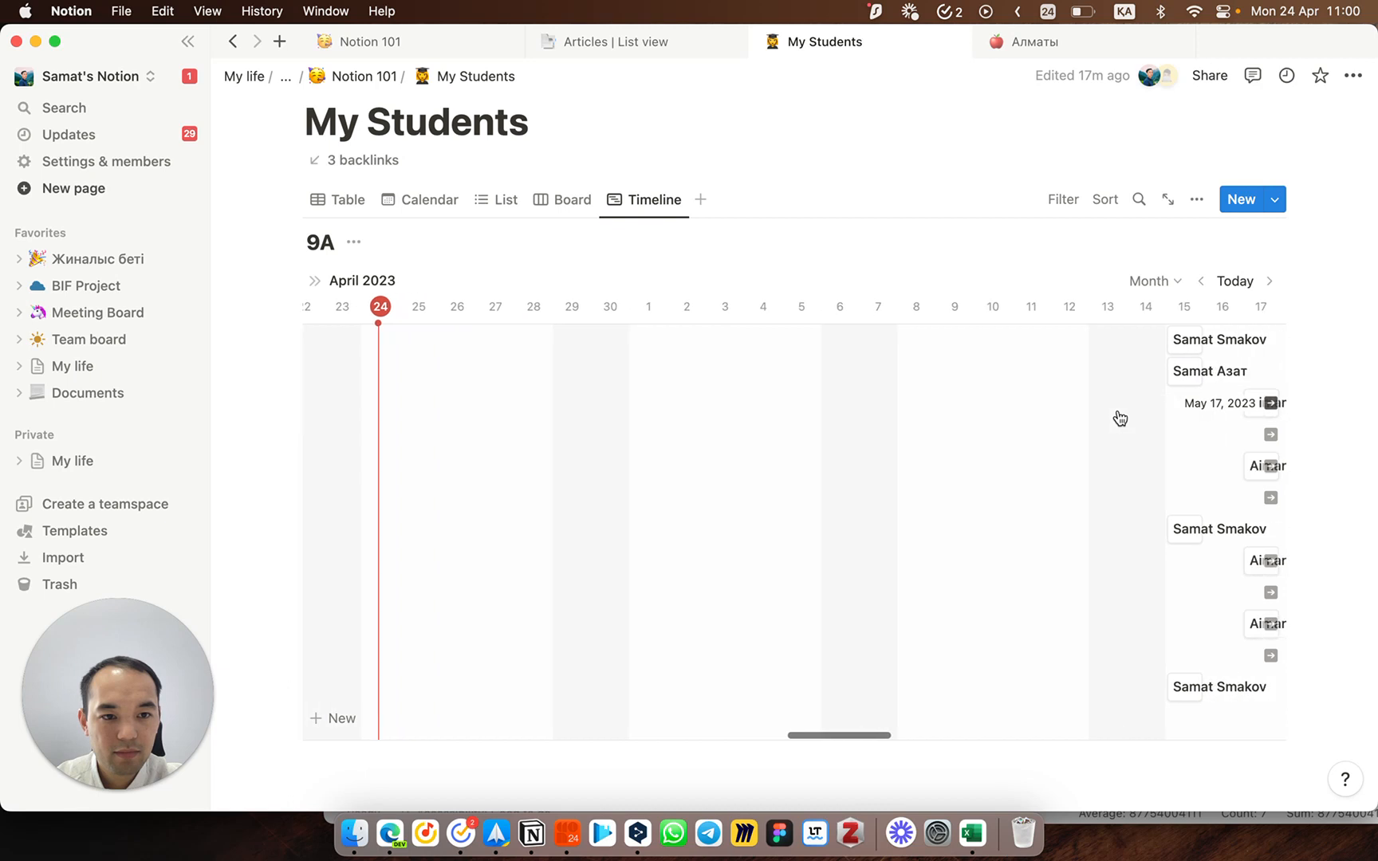
pyautogui.hscroll(3, 1120, 415)
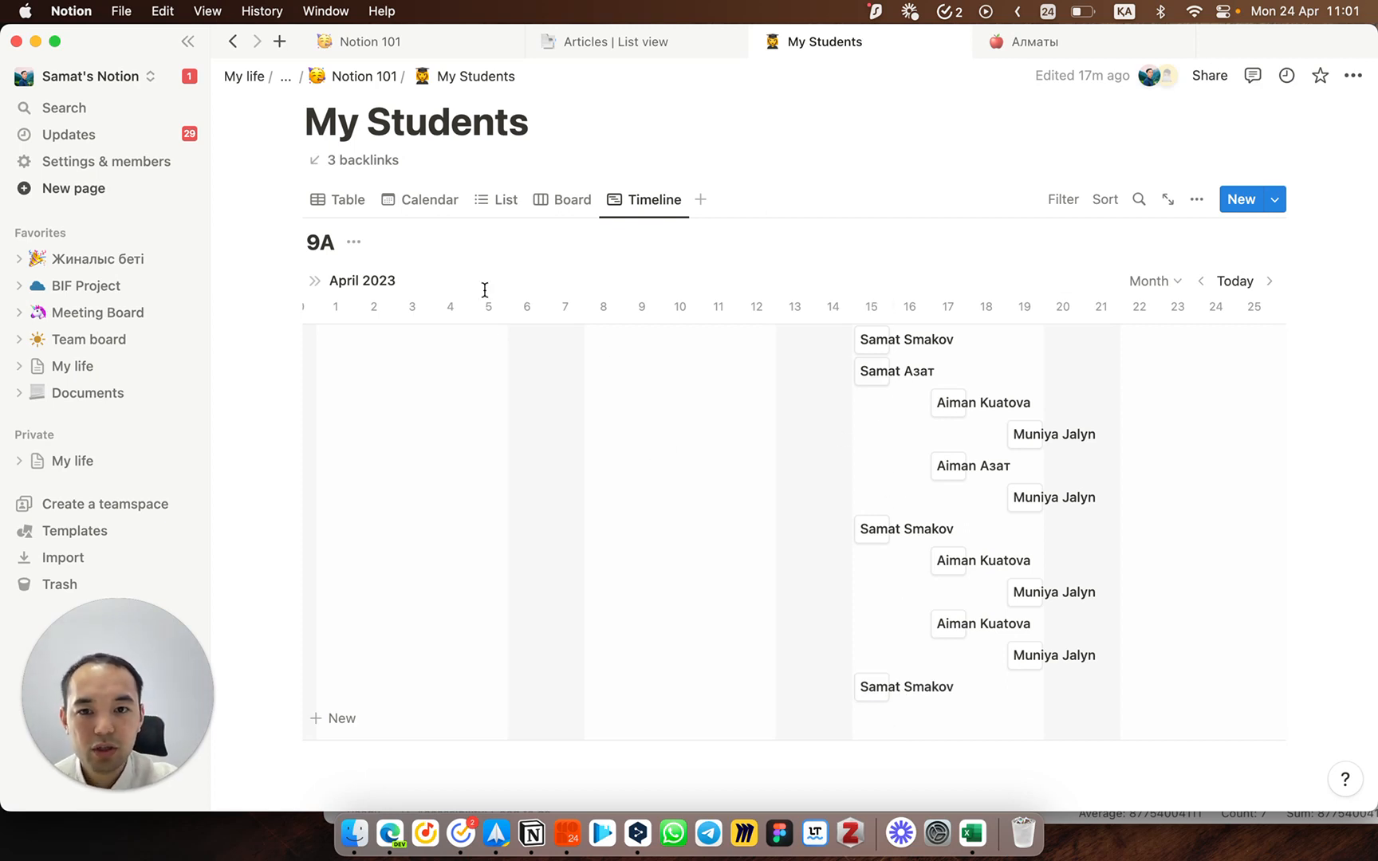
pyautogui.click(1109, 210)
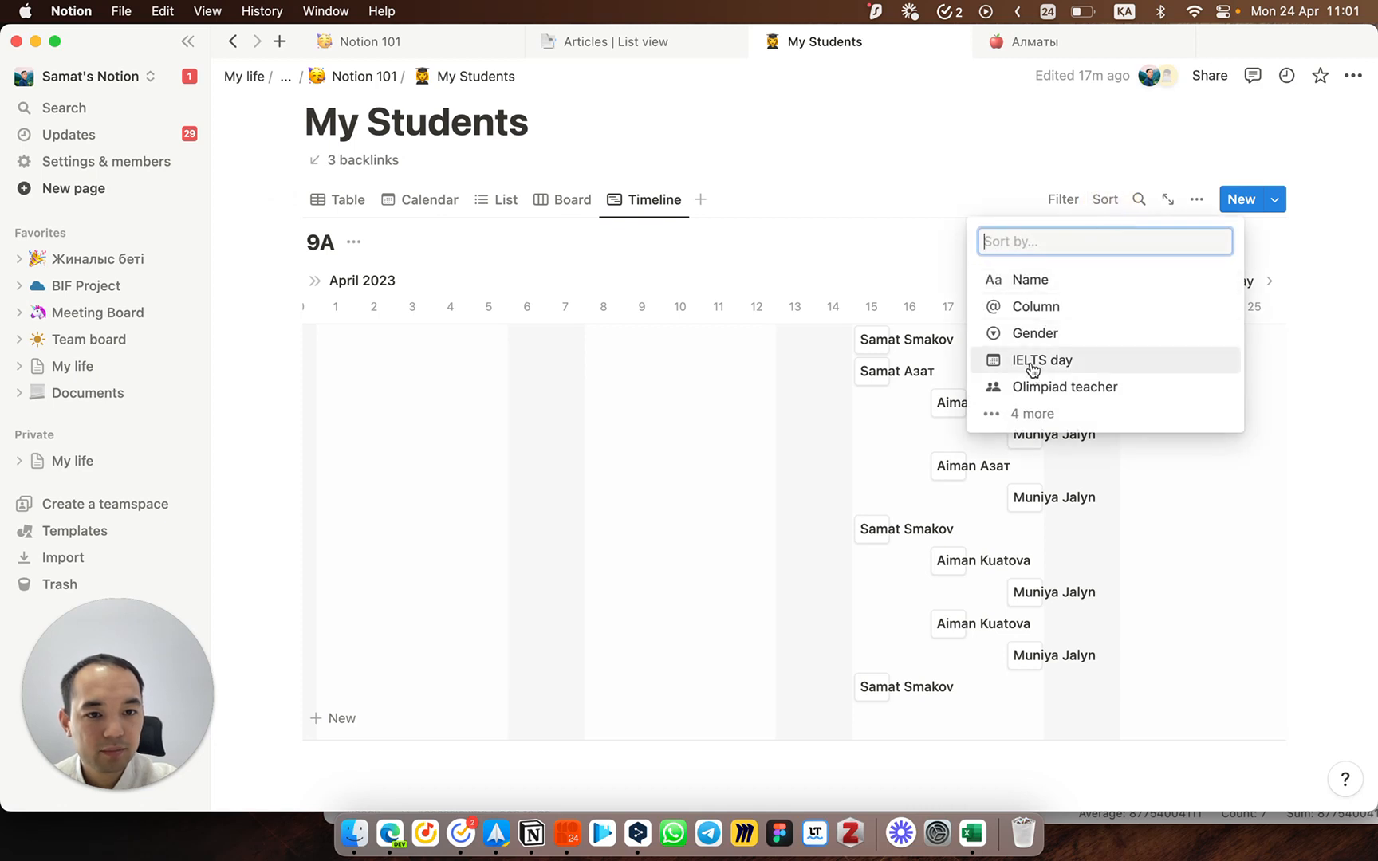
pyautogui.click(1030, 415)
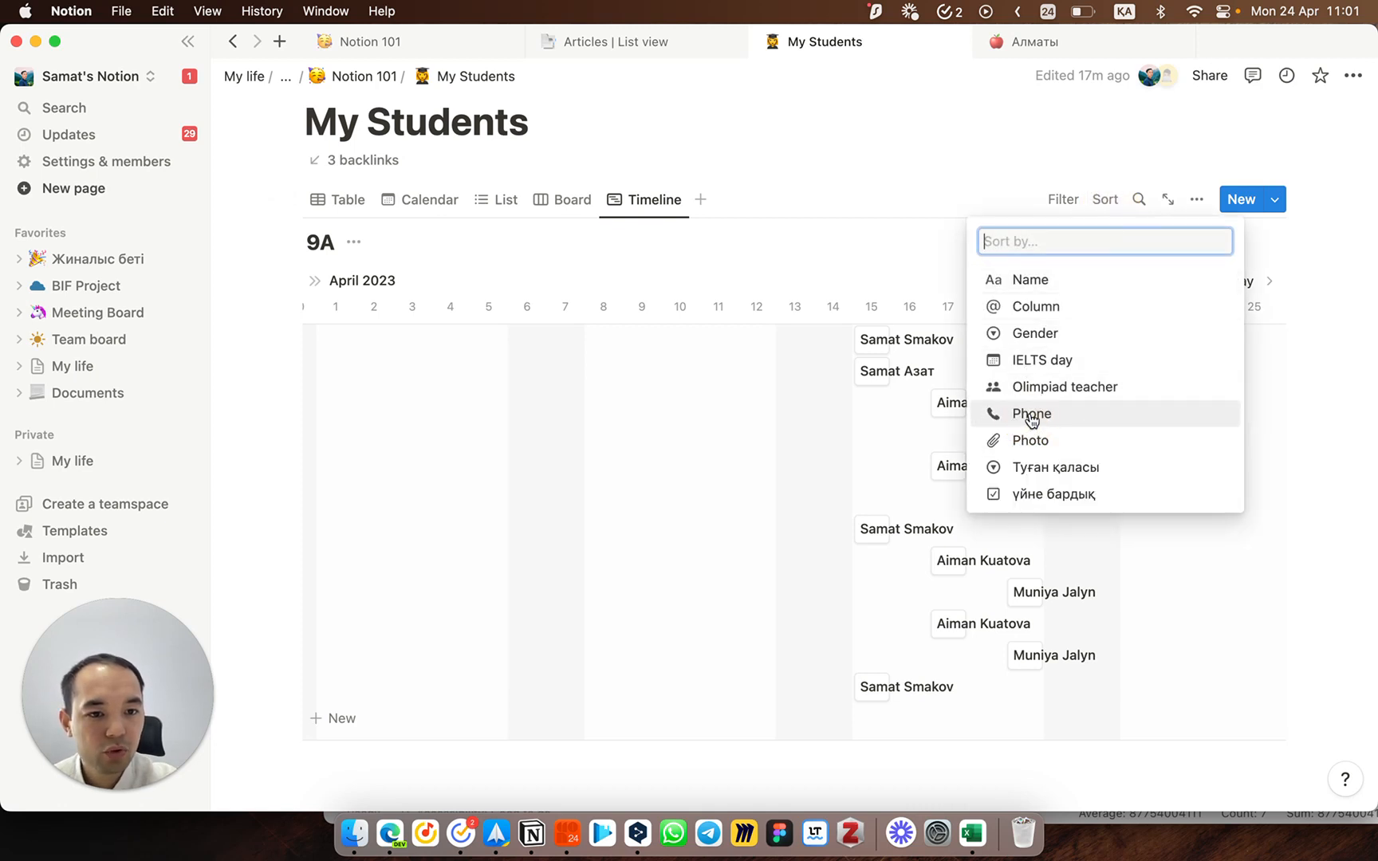
pyautogui.click(1196, 199)
# Step: Show the Gender and Туған қаласы properties on the timeline entries
pyautogui.click(1196, 199)
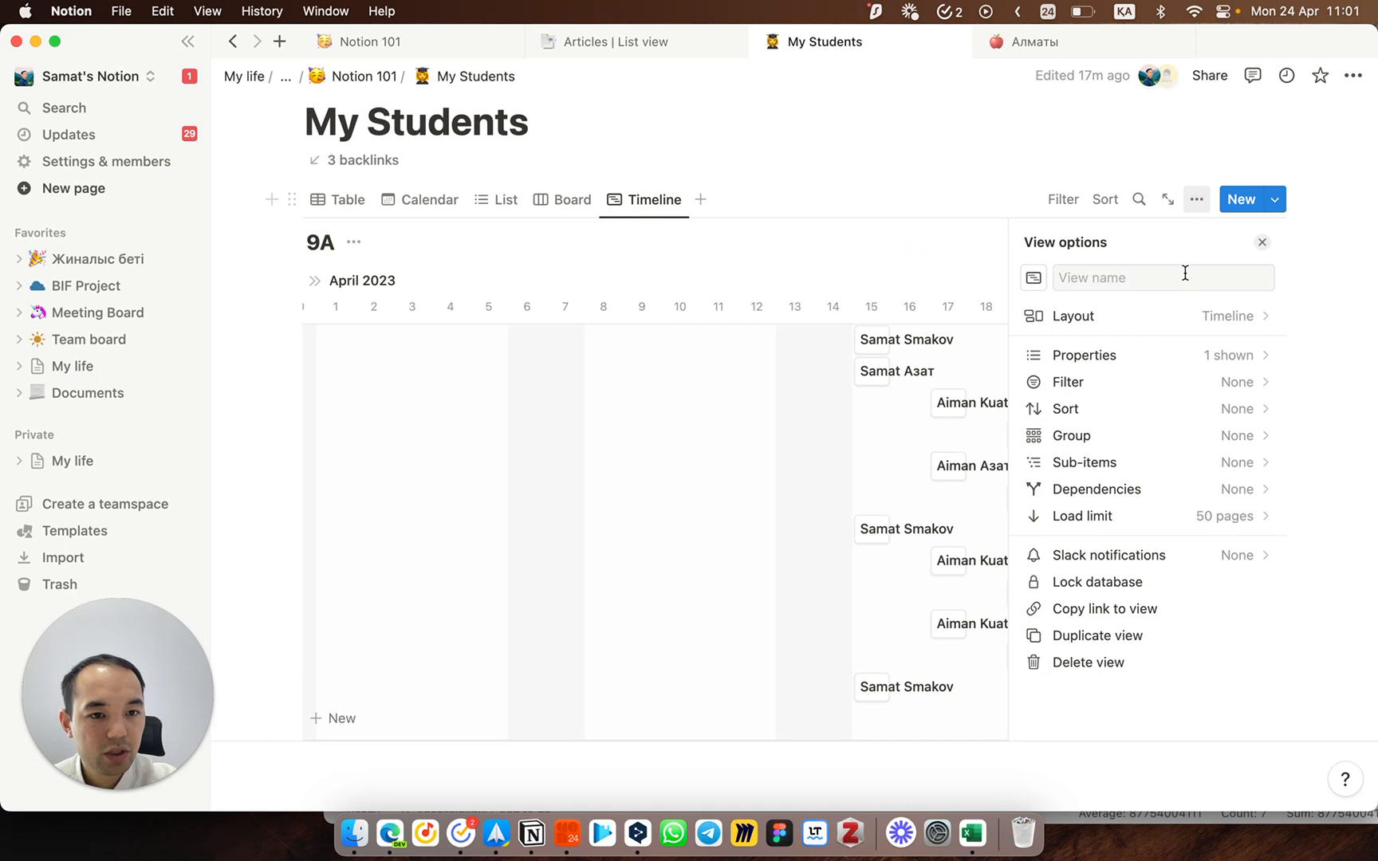
pyautogui.click(1179, 365)
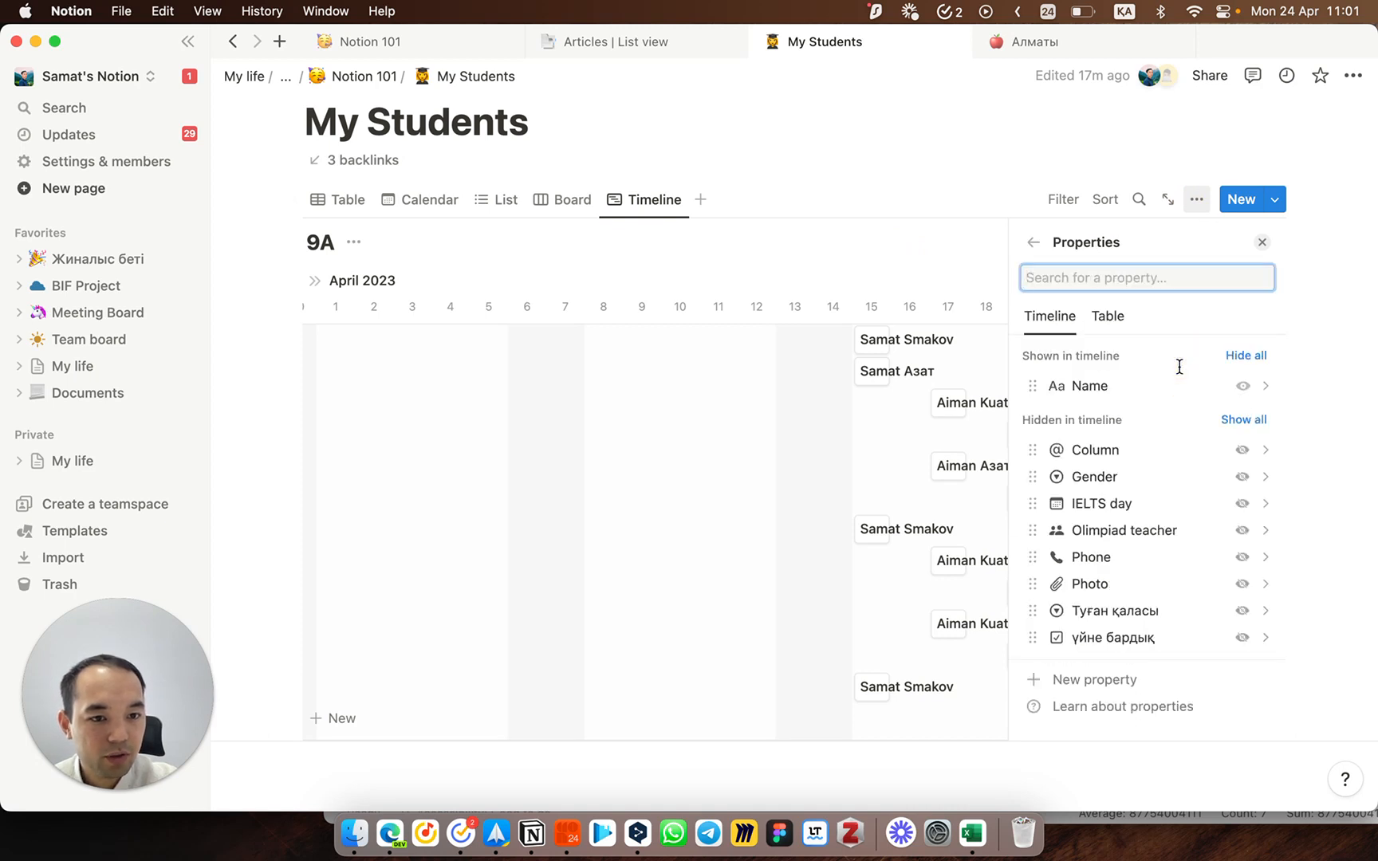
pyautogui.scroll(-1, 1179, 391)
pyautogui.scroll(1, 1178, 412)
pyautogui.scroll(-1, 1178, 412)
pyautogui.scroll(1, 1178, 414)
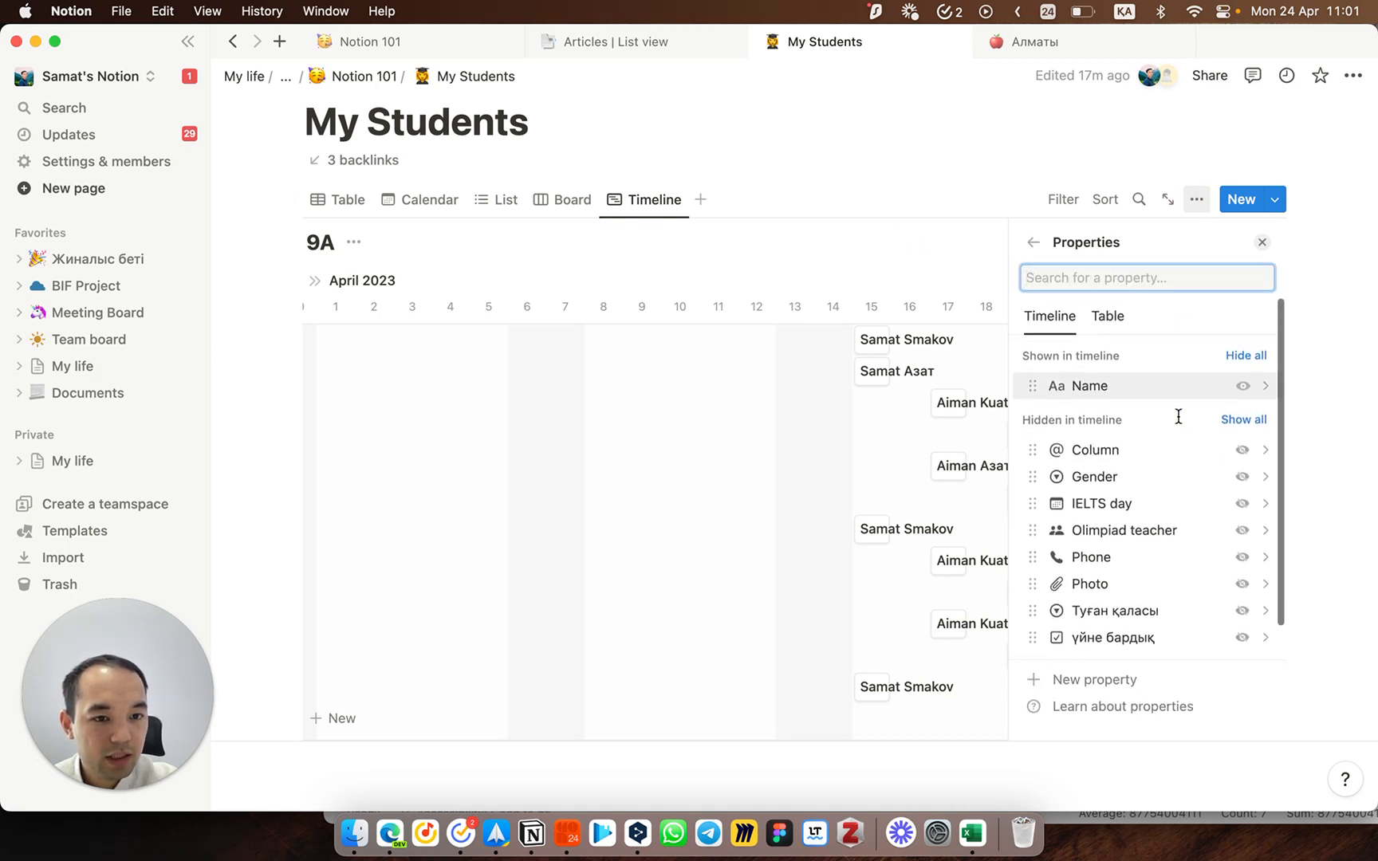
pyautogui.scroll(-1, 1196, 422)
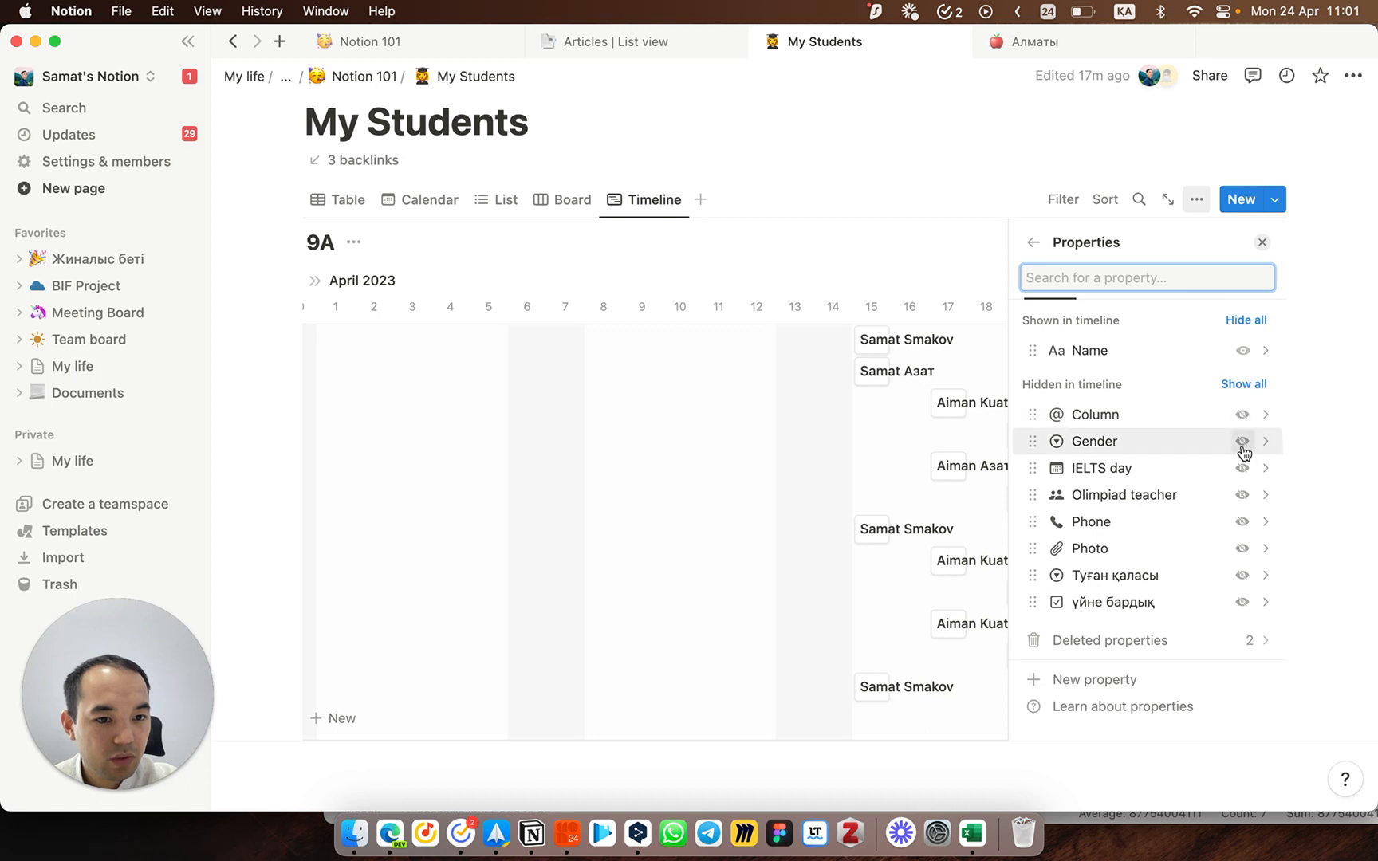
pyautogui.click(1242, 444)
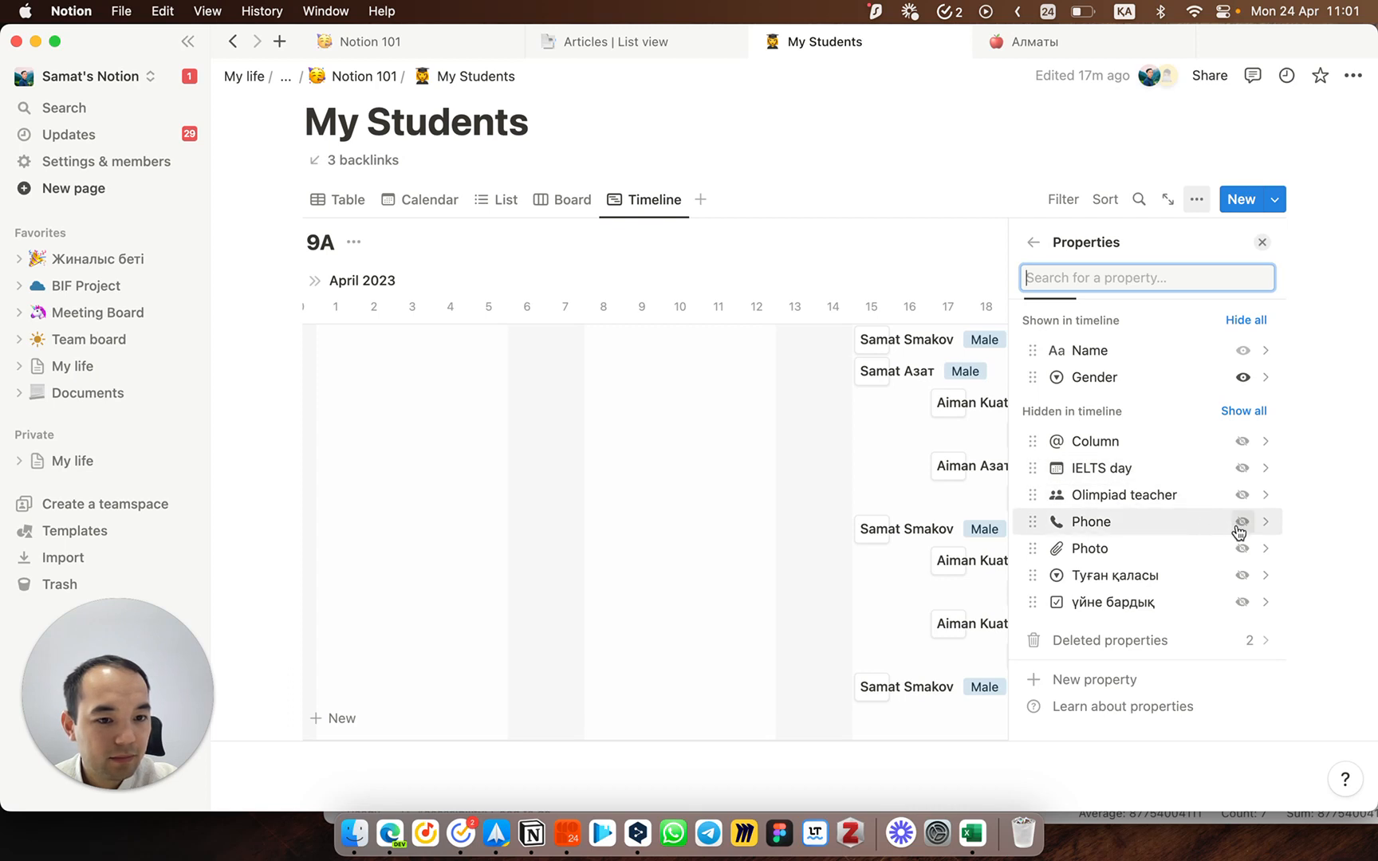
pyautogui.click(1242, 579)
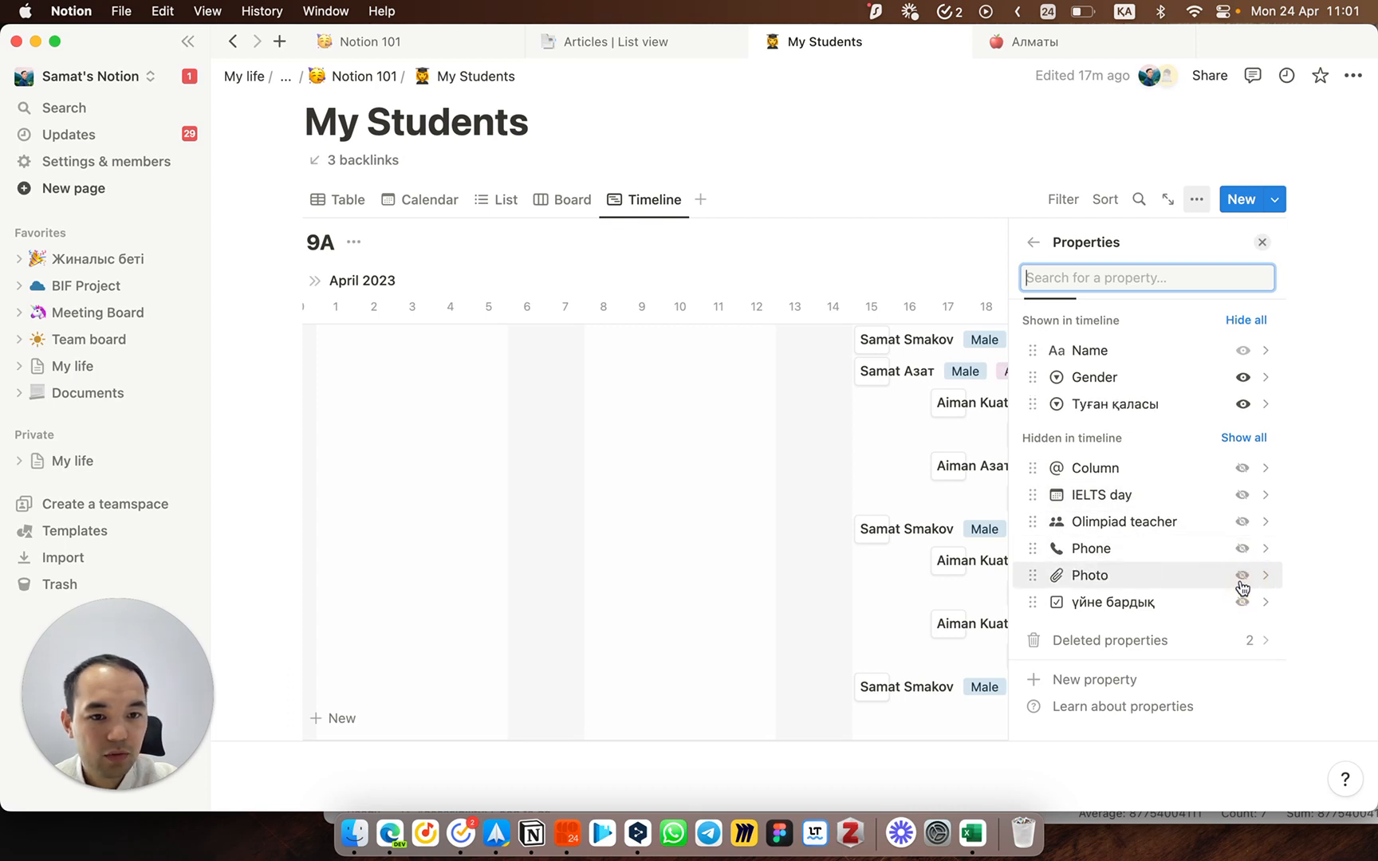
pyautogui.click(1263, 243)
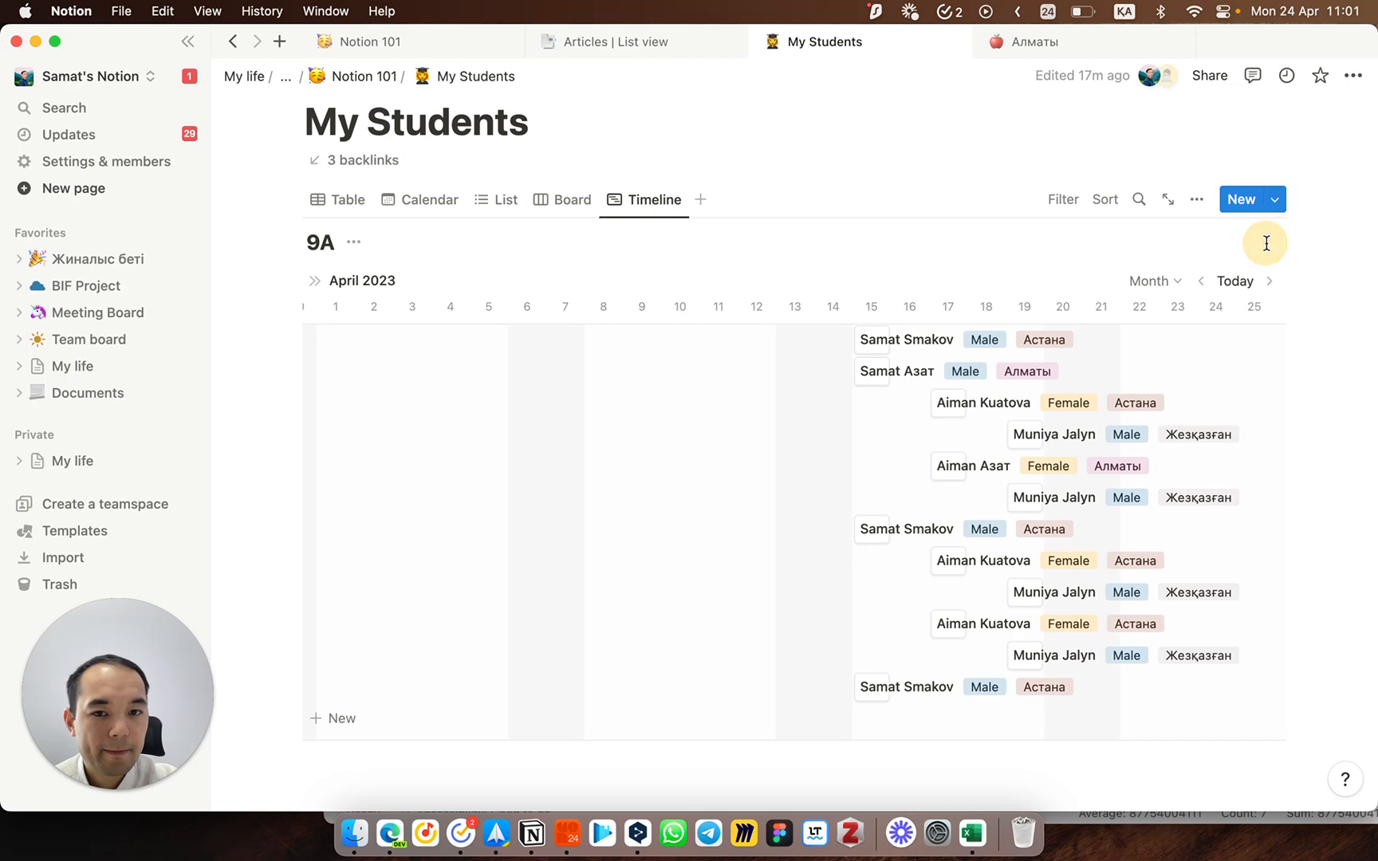
# Step: Show the table beside the timeline and narrow its Name column
pyautogui.moveTo(174, 211); pyautogui.dragTo(48, 209)
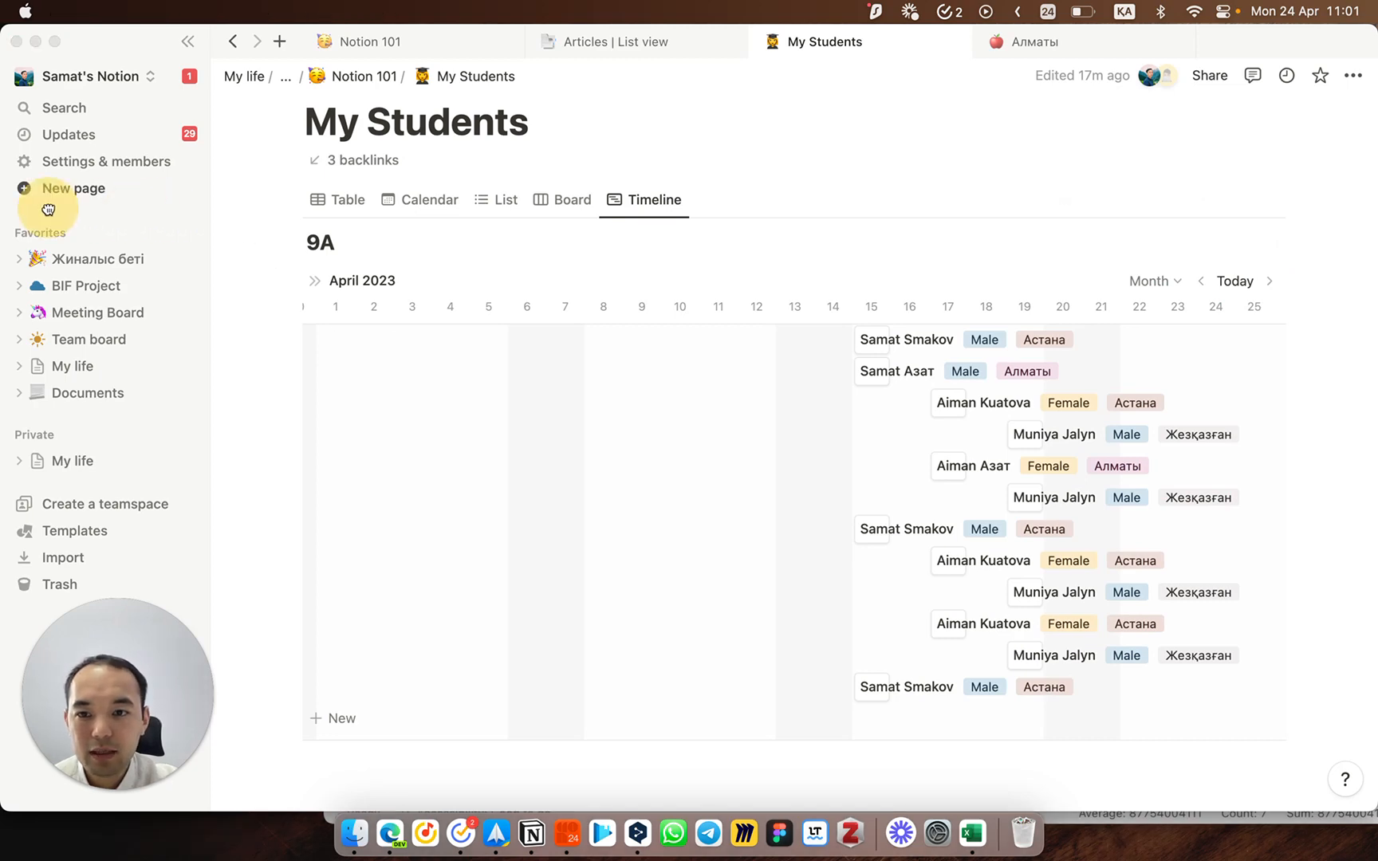
pyautogui.click(317, 283)
pyautogui.click(317, 283)
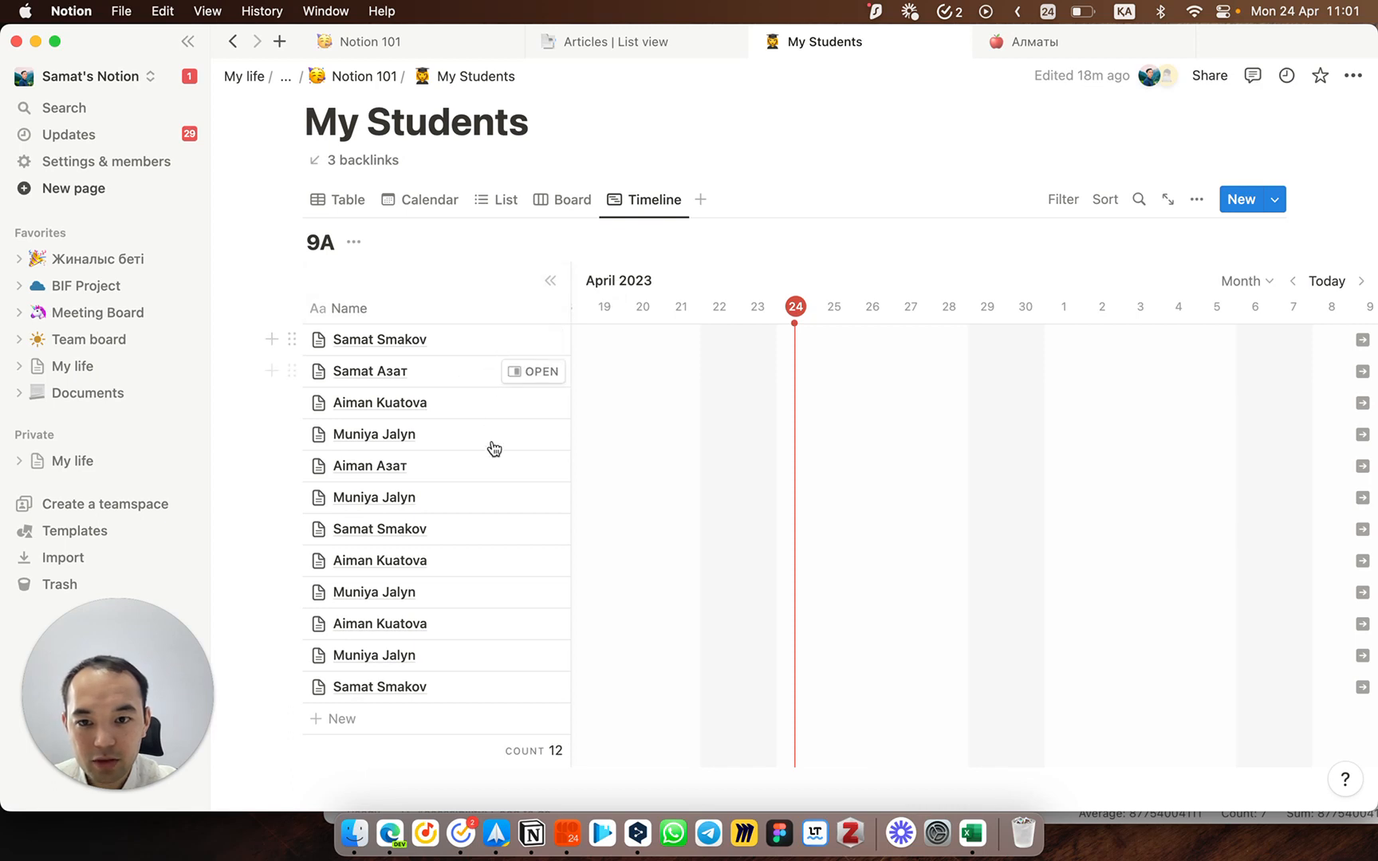
pyautogui.moveTo(566, 275); pyautogui.dragTo(494, 278)
pyautogui.hscroll(10, 696, 383)
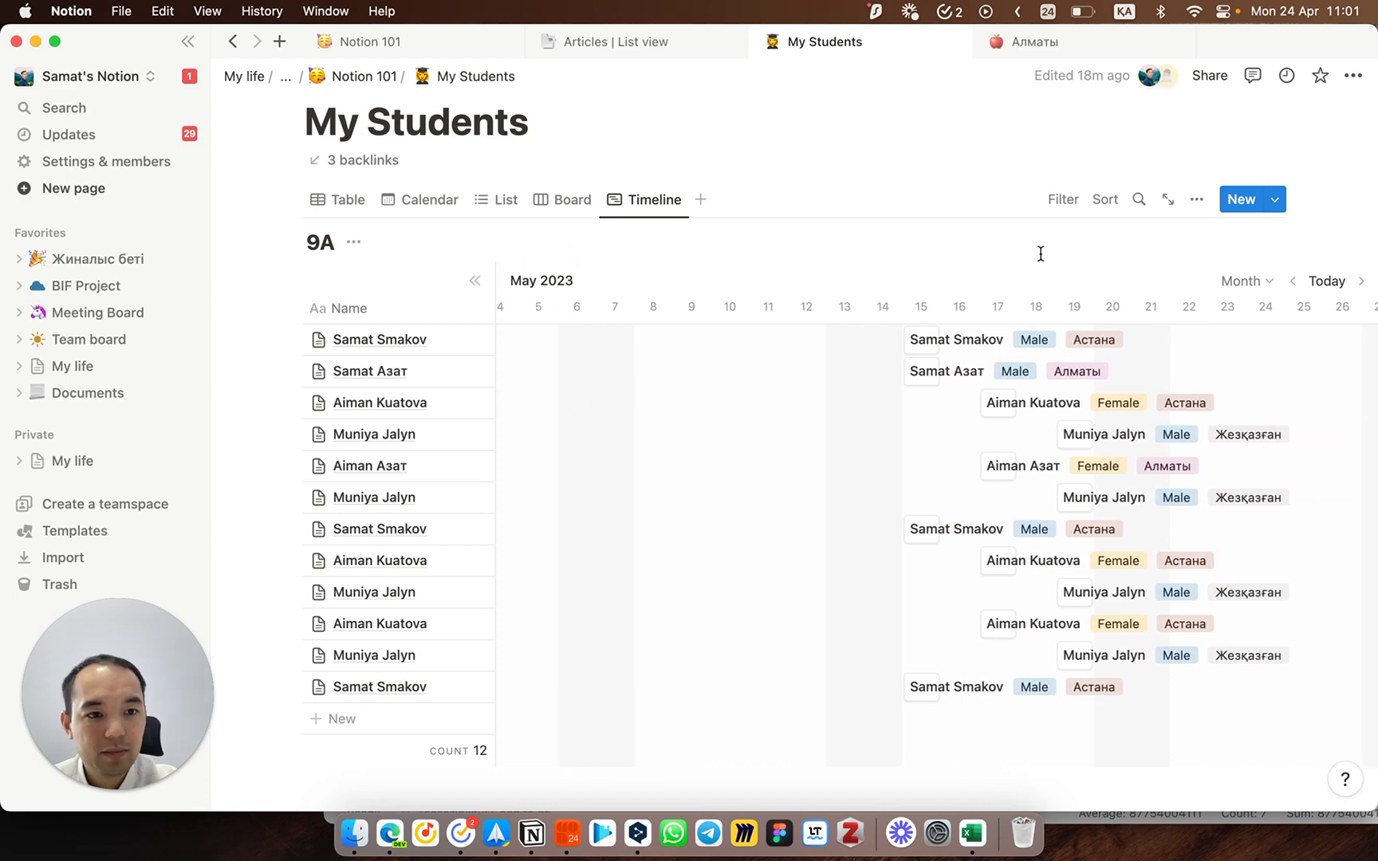
# Step: Show the Olimpiad teacher property in the table part of the Timeline view
pyautogui.click(1196, 200)
pyautogui.click(1202, 367)
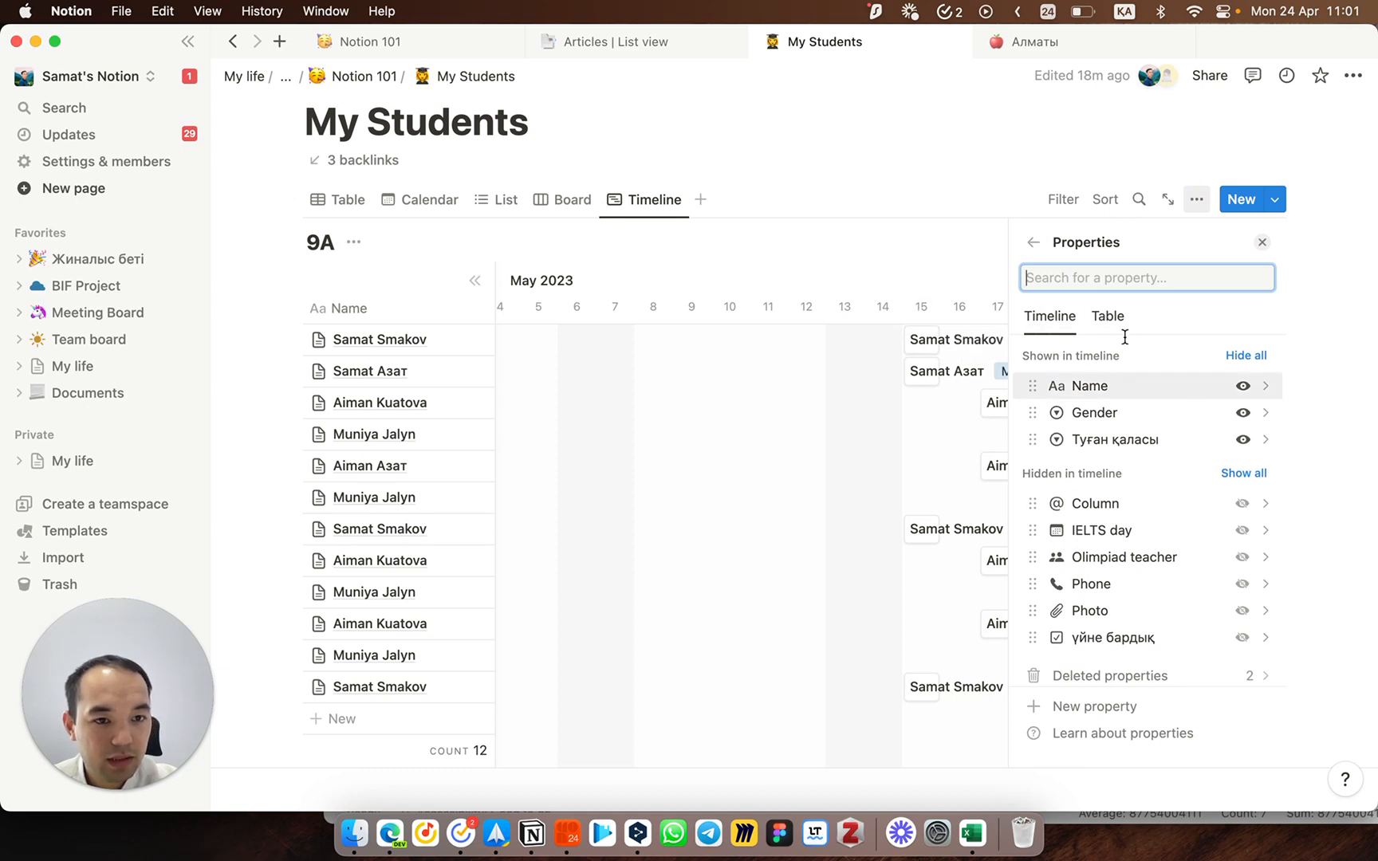
pyautogui.click(1108, 318)
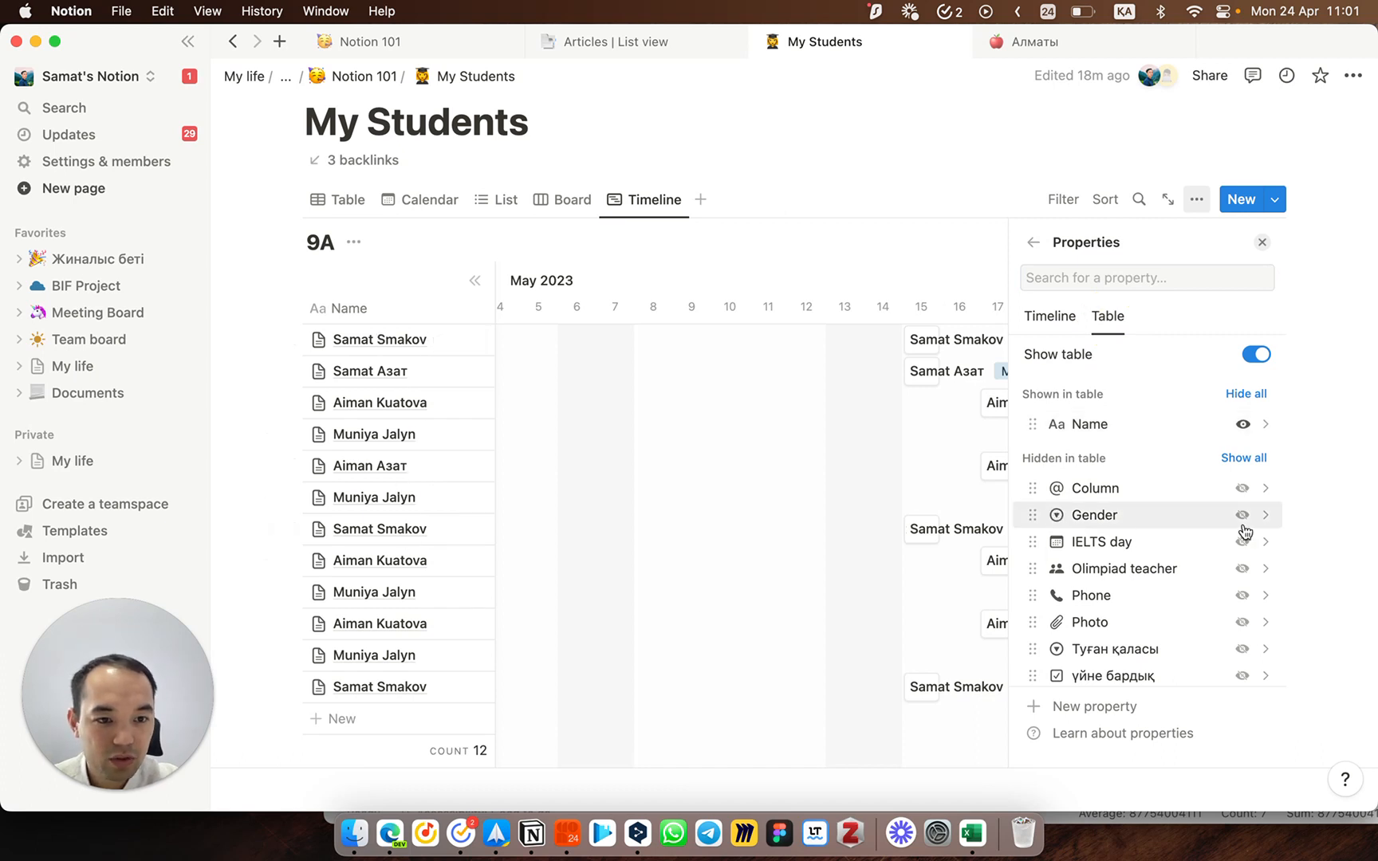
pyautogui.click(1241, 569)
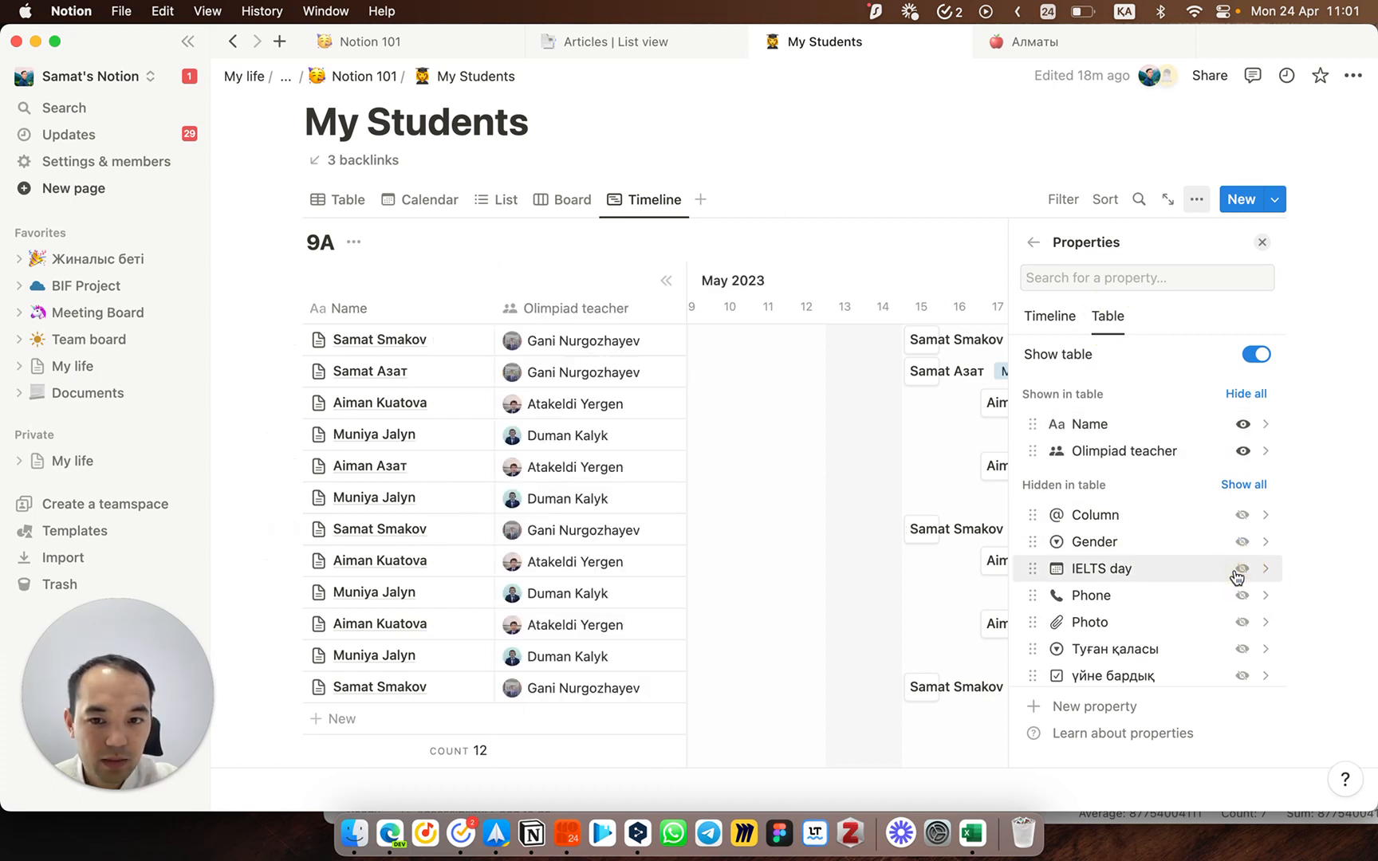
pyautogui.click(1261, 243)
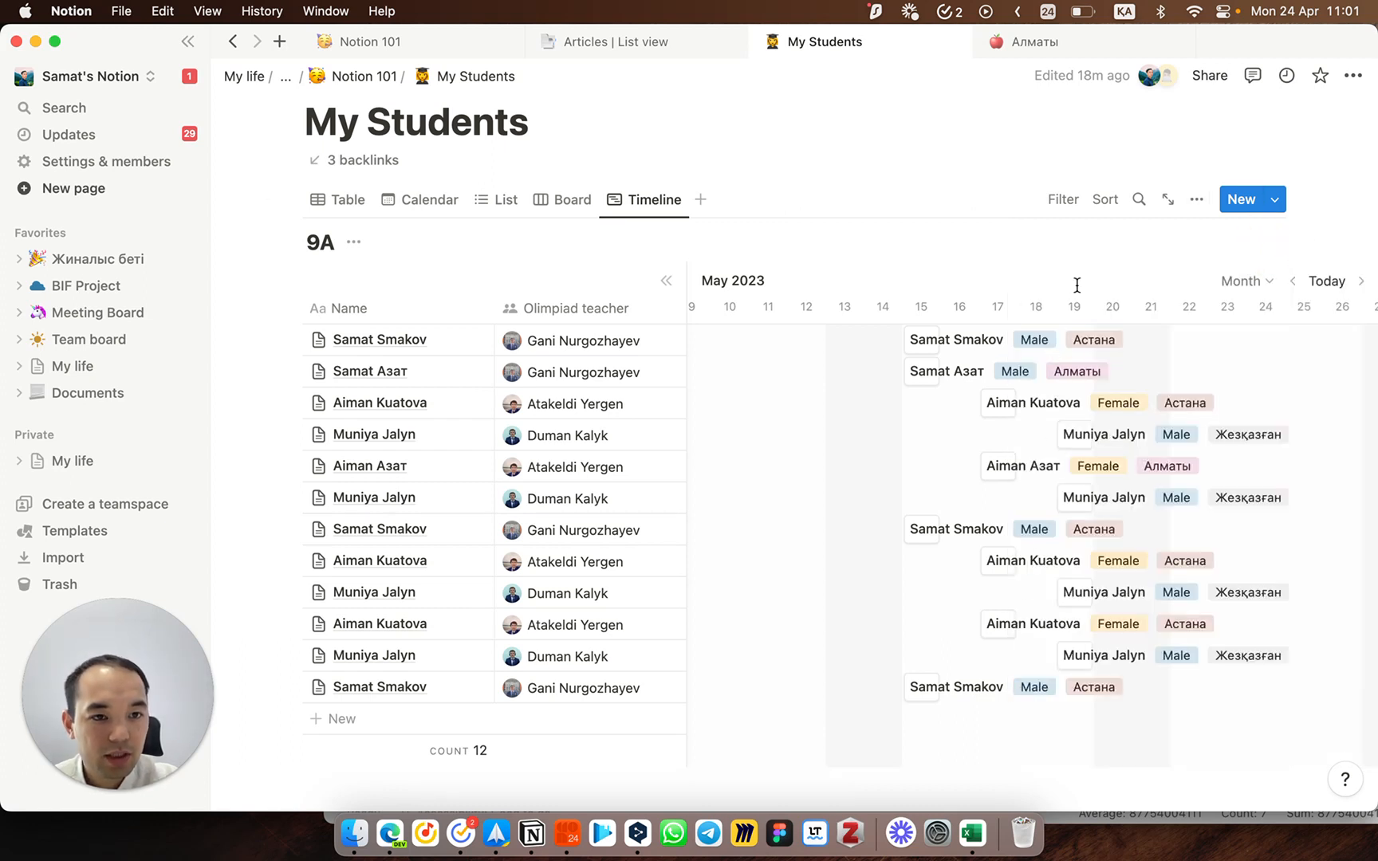
# Step: Sort the timeline by IELTS day in ascending order and save the sort for everyone
pyautogui.click(1105, 209)
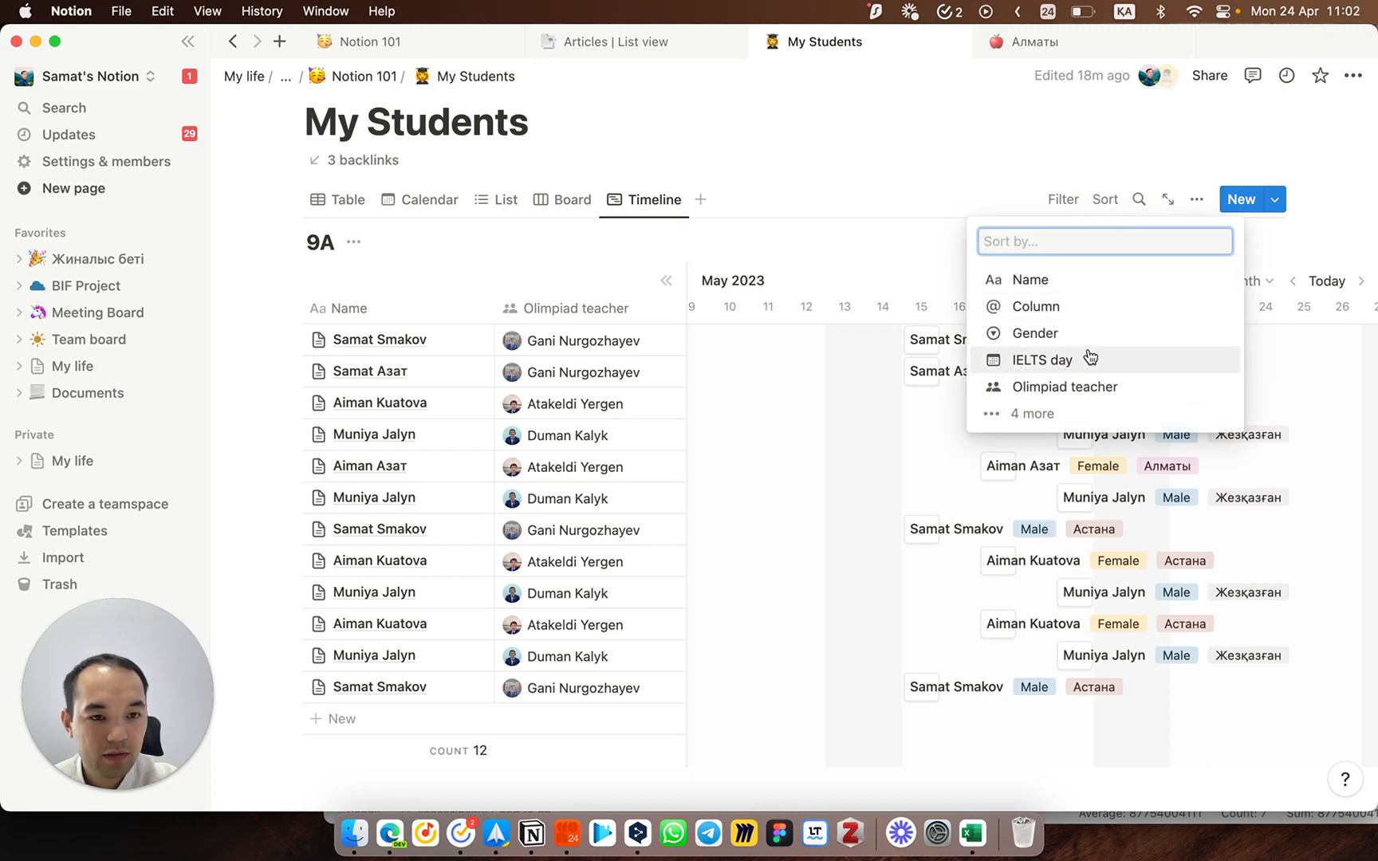
pyautogui.click(1089, 359)
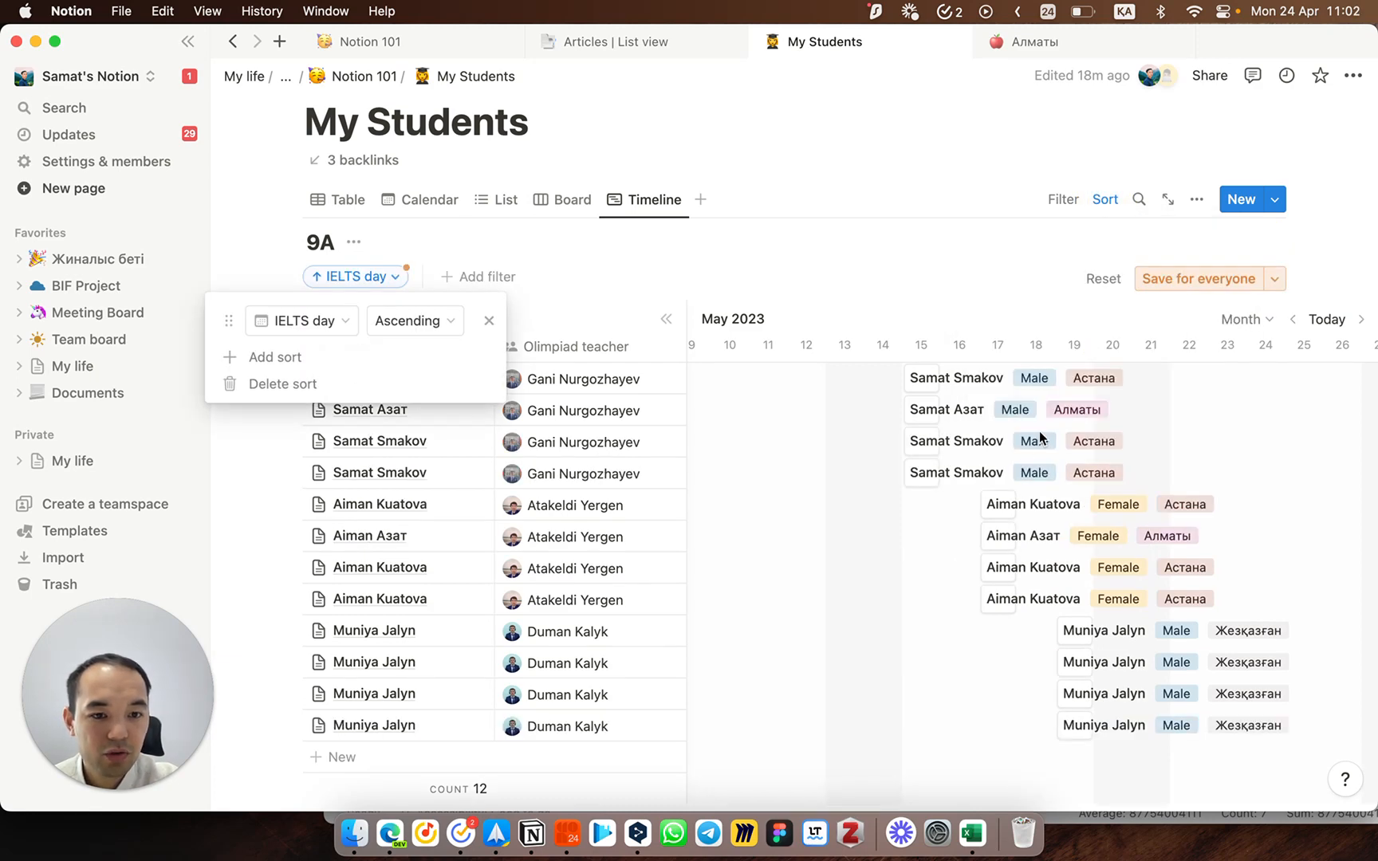
pyautogui.click(1150, 278)
pyautogui.scroll(-3, 1016, 293)
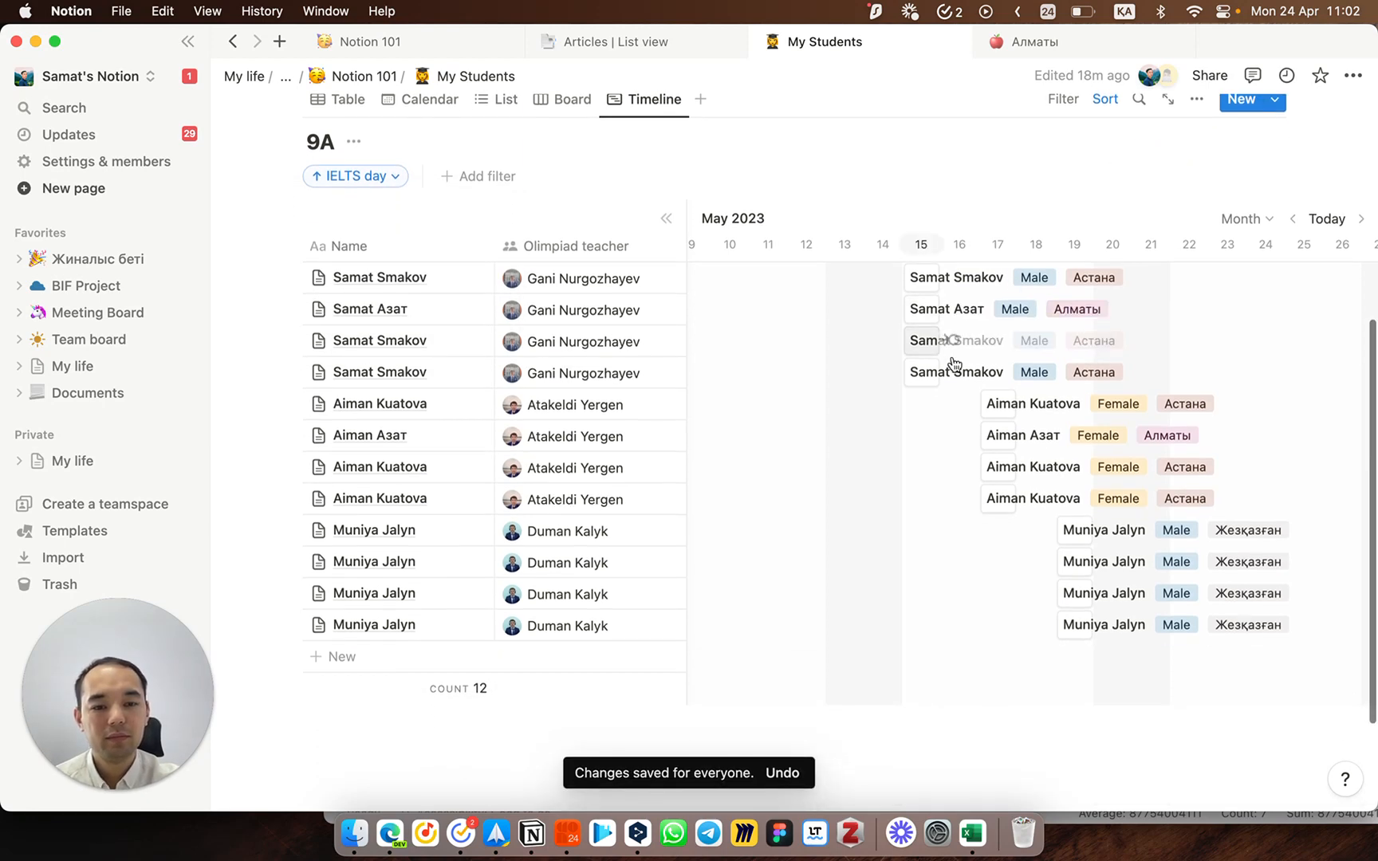
pyautogui.scroll(3, 775, 194)
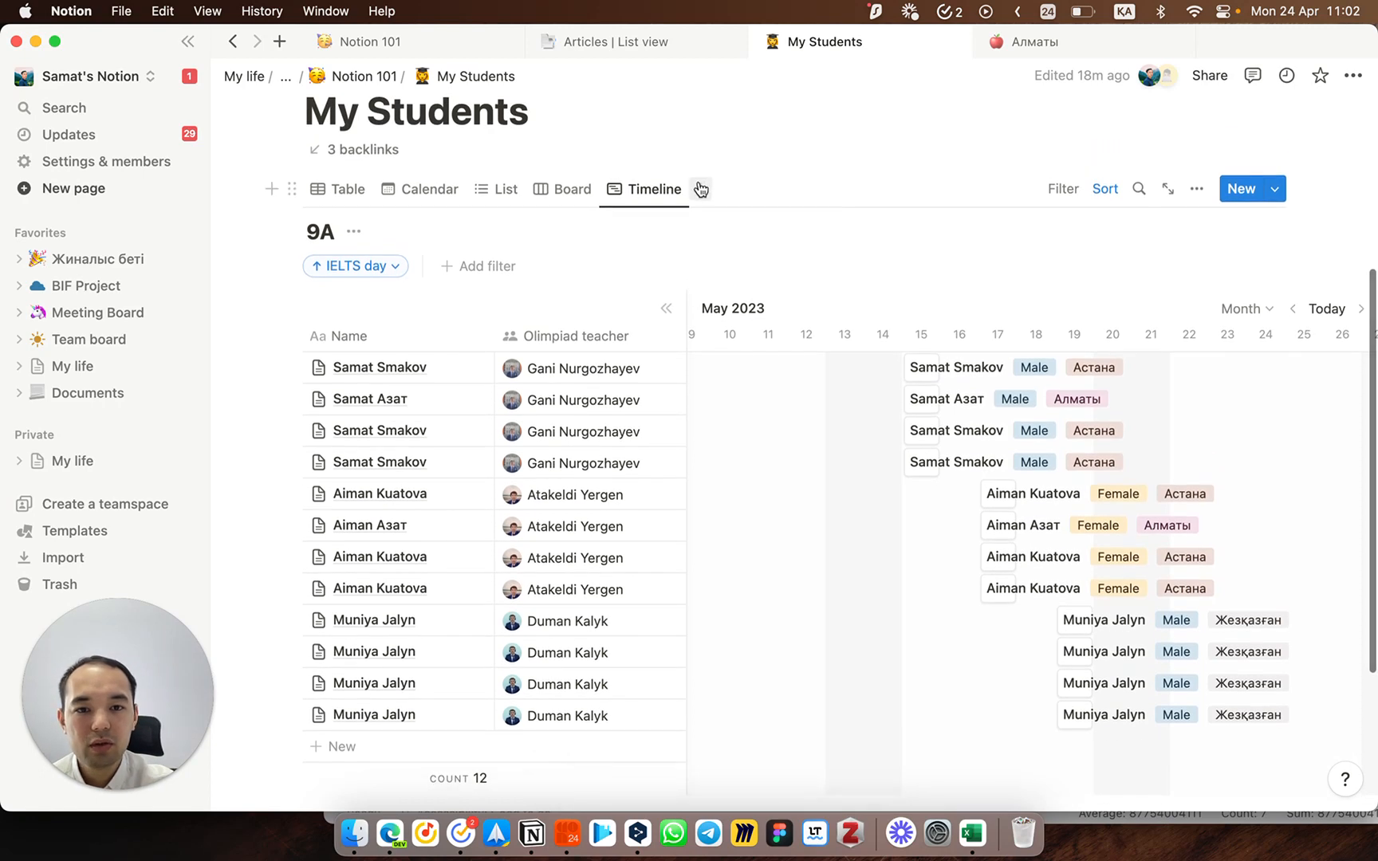
# Step: Add a new view with the Gallery layout to the student database
pyautogui.click(700, 189)
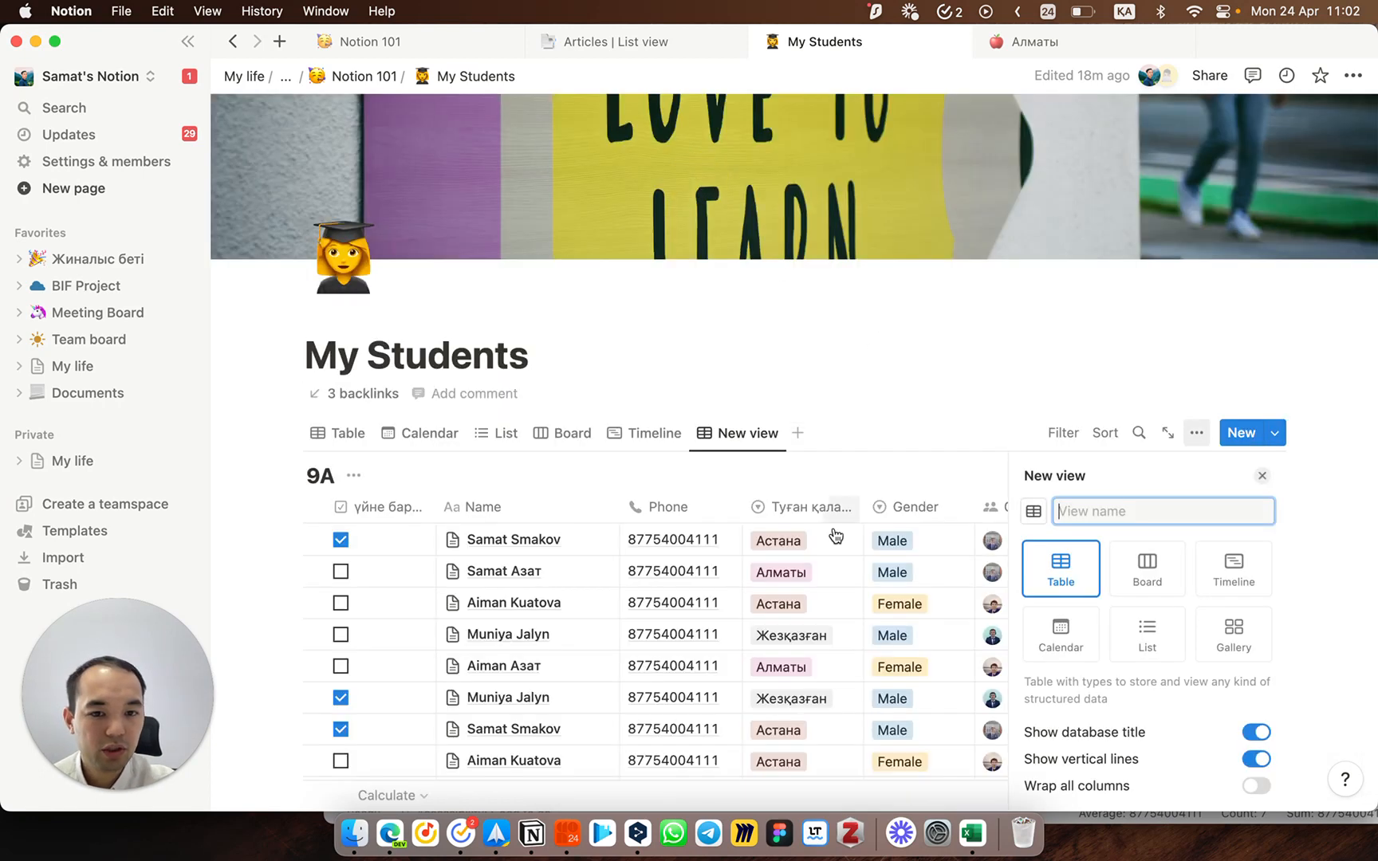
pyautogui.scroll(-3, 1160, 618)
pyautogui.scroll(3, 926, 664)
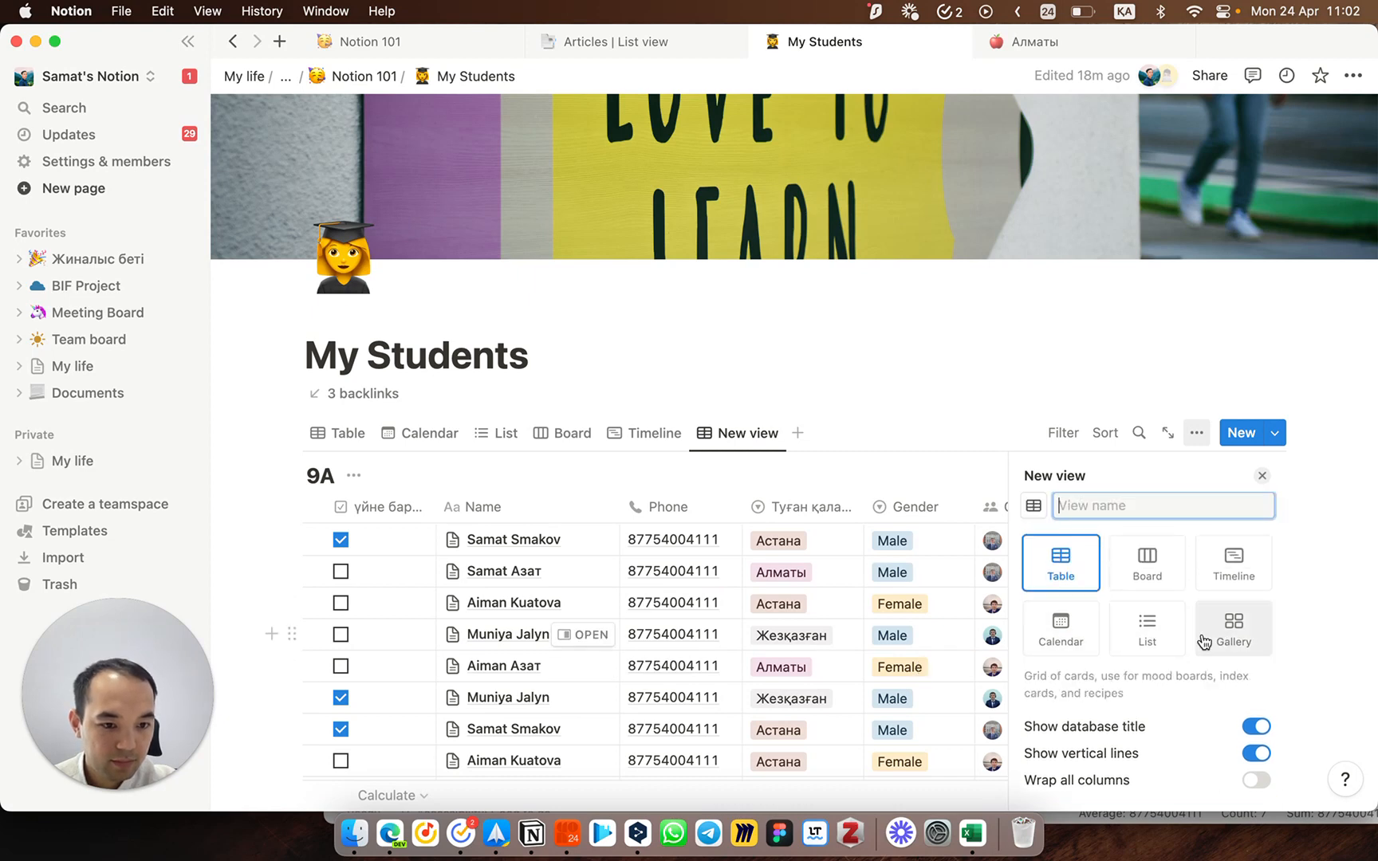
pyautogui.click(1222, 641)
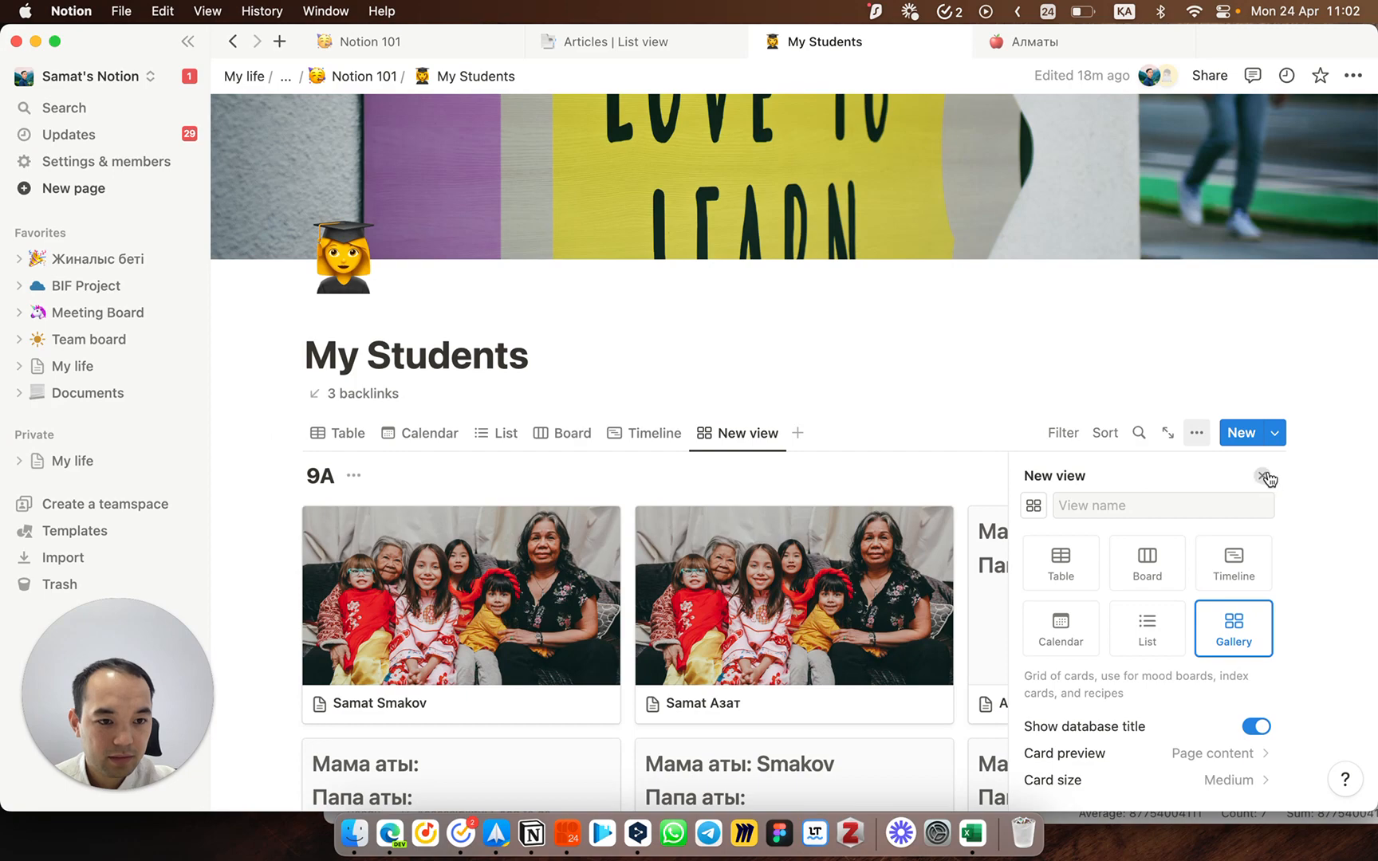
pyautogui.click(1264, 477)
pyautogui.scroll(-10, 634, 426)
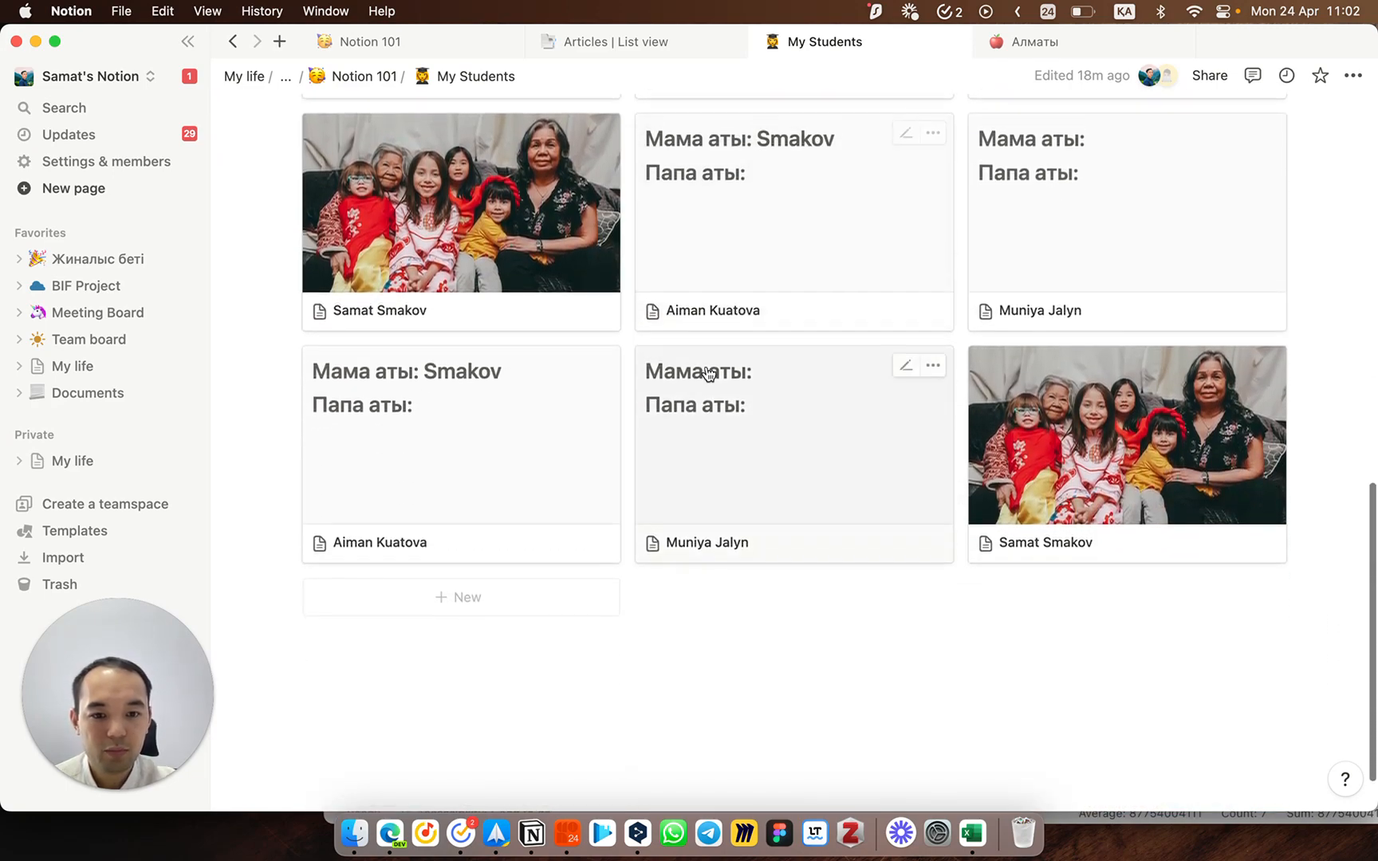
pyautogui.scroll(10, 805, 403)
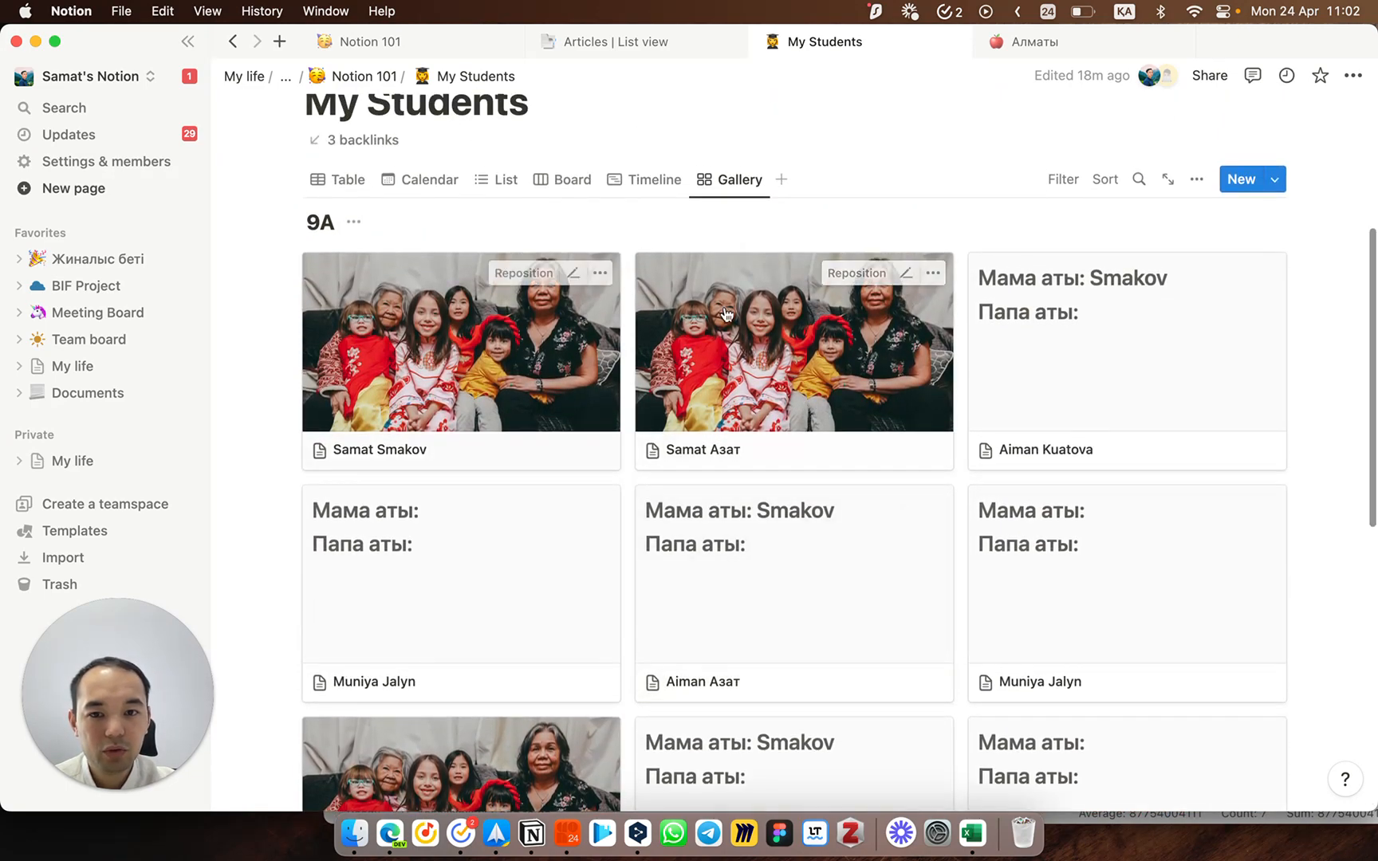
# Step: Examine the page content behind two gallery cards, one with a text preview and one with an image preview
pyautogui.click(1011, 388)
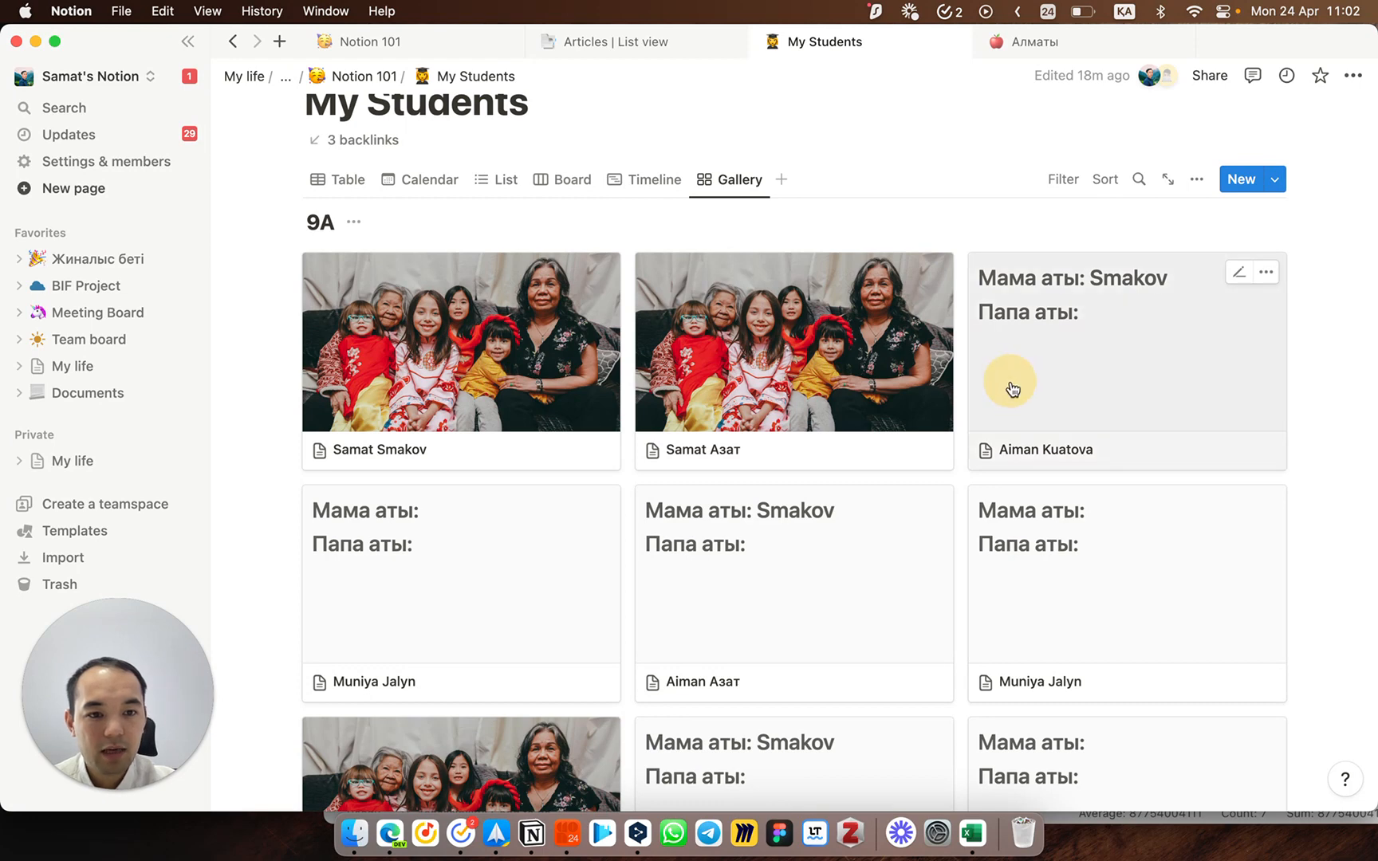
pyautogui.scroll(-5, 624, 593)
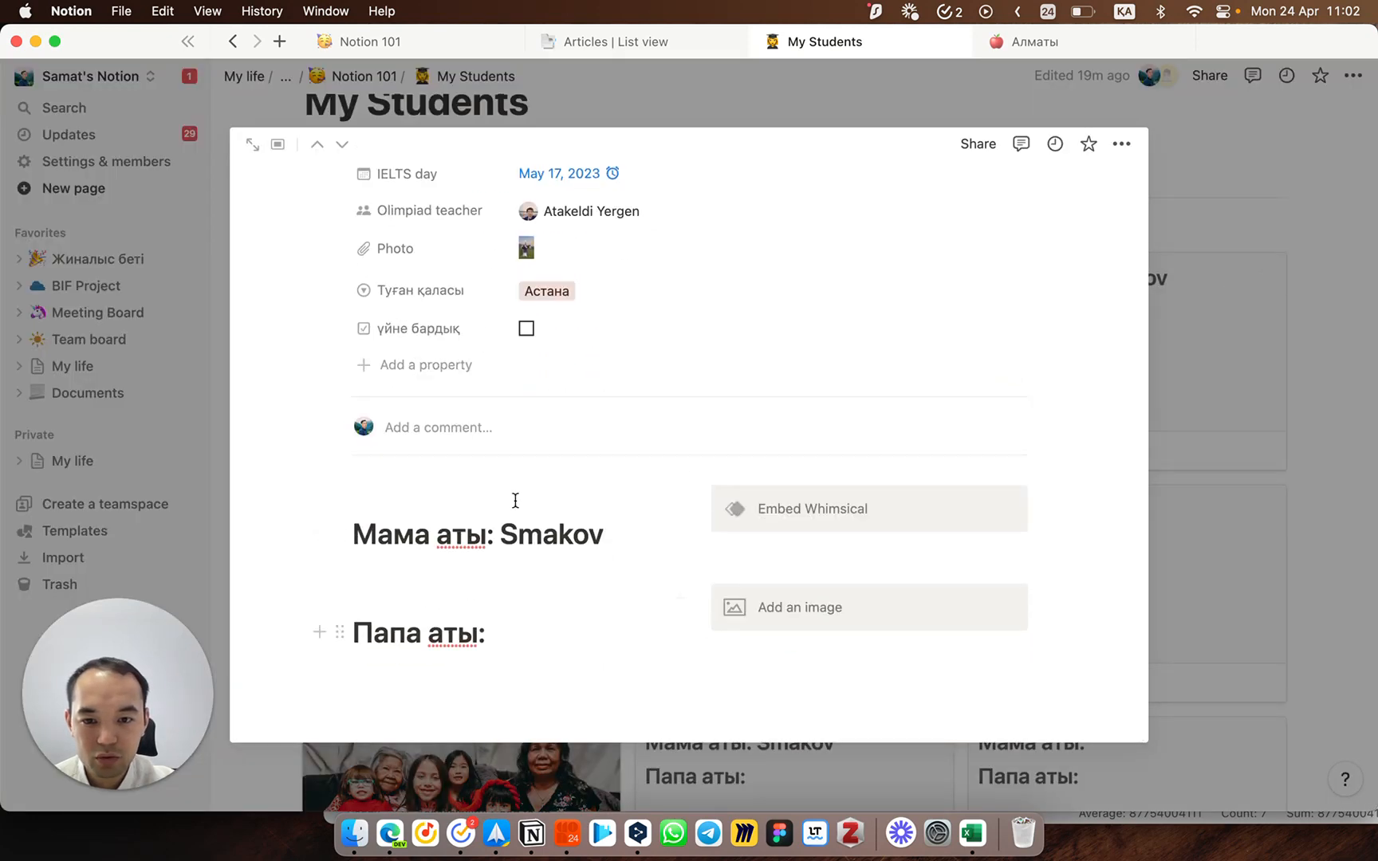
pyautogui.click(1234, 364)
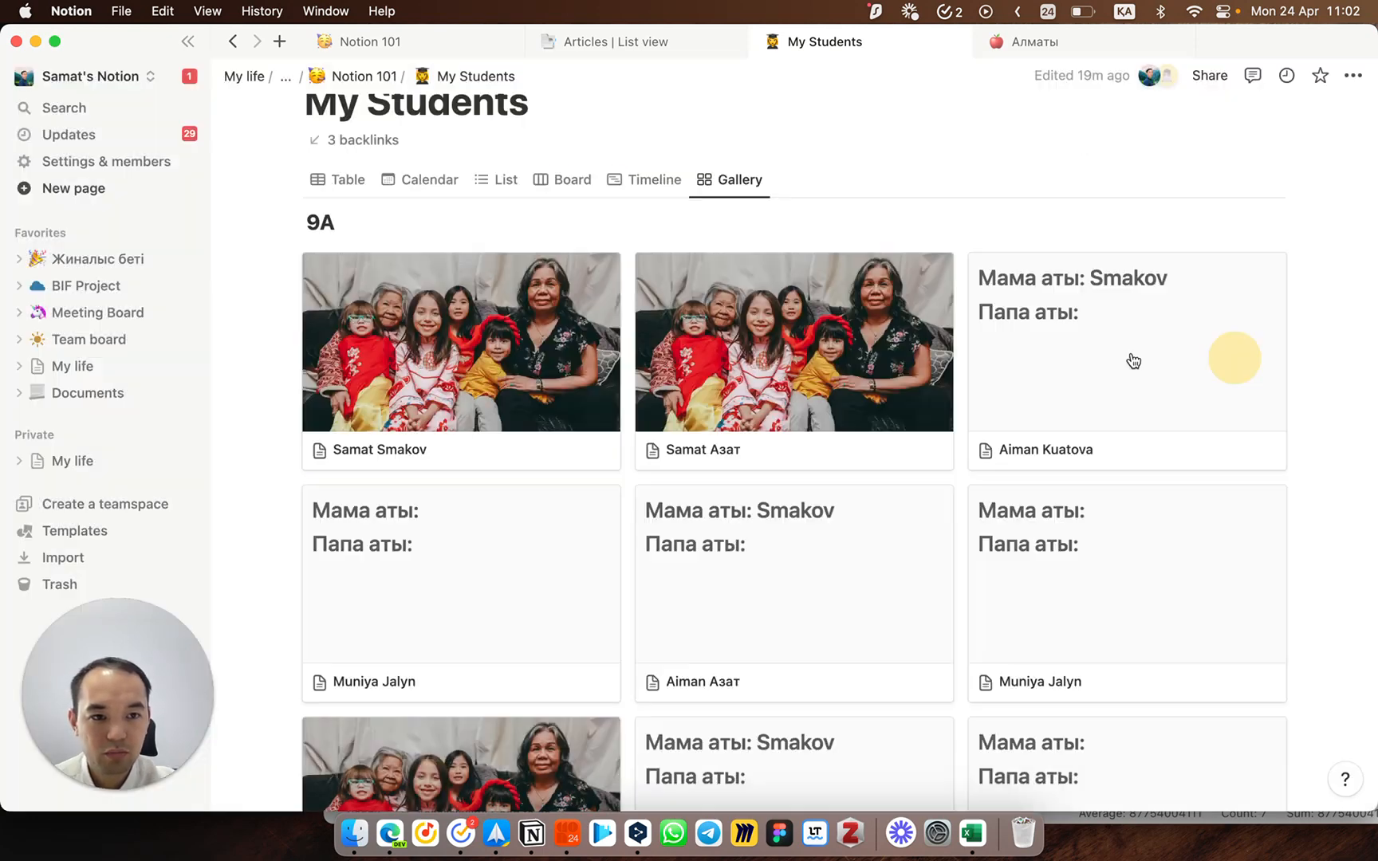
pyautogui.click(656, 450)
pyautogui.scroll(-10, 839, 510)
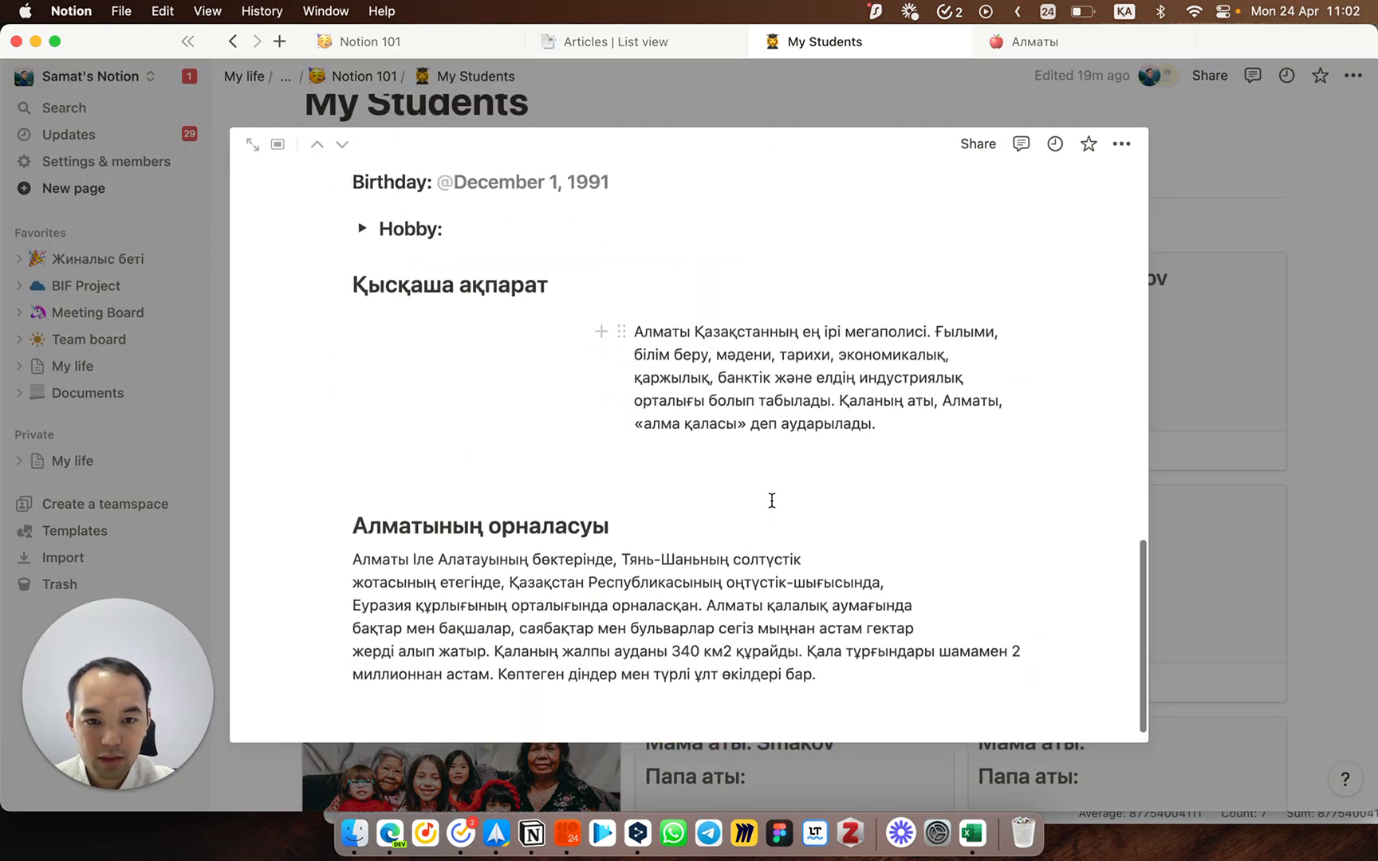
pyautogui.scroll(5, 774, 495)
pyautogui.click(1213, 362)
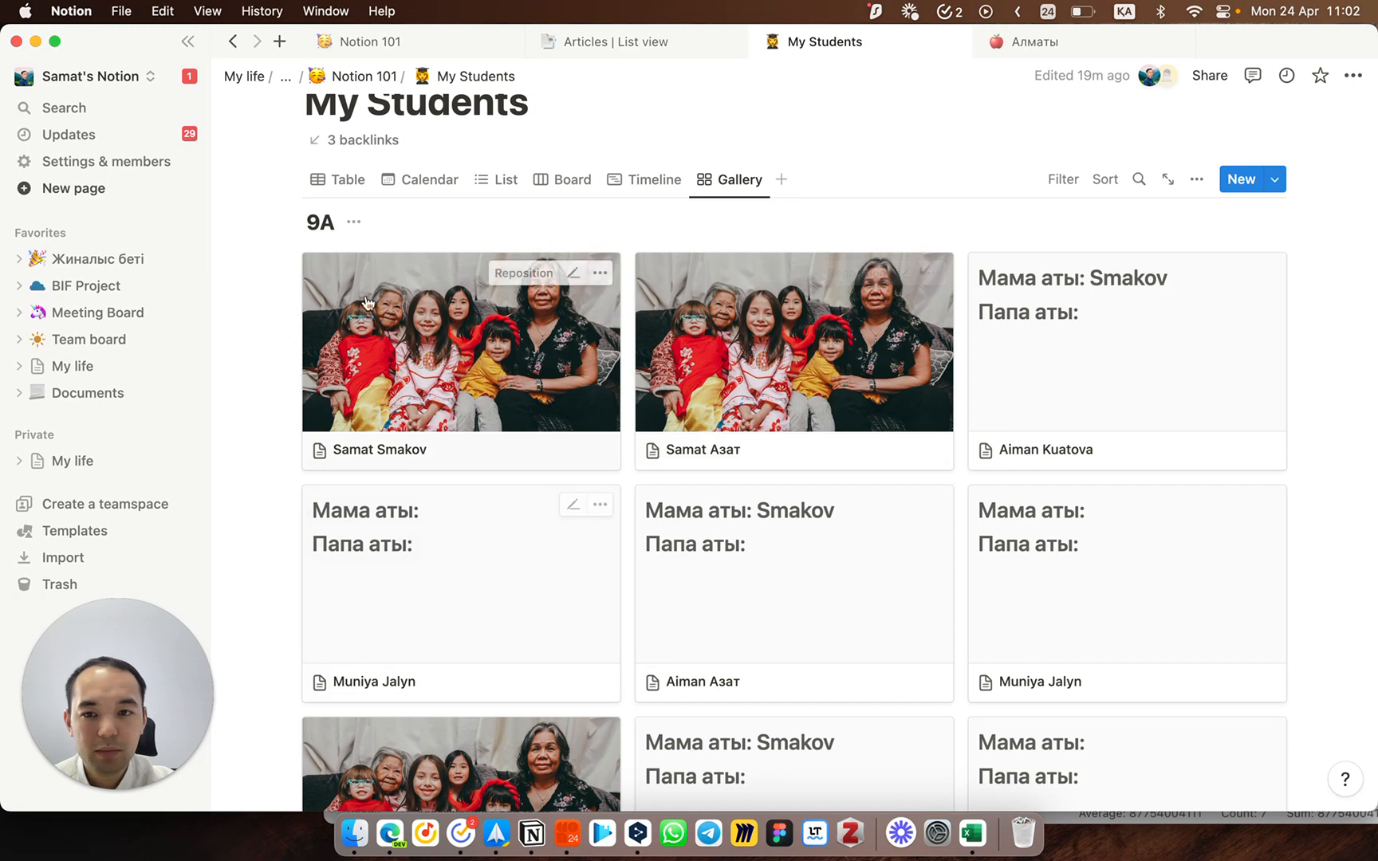
# Step: Check the Photo column in the Table view and return to the Gallery view
pyautogui.click(342, 179)
pyautogui.hscroll(10, 825, 462)
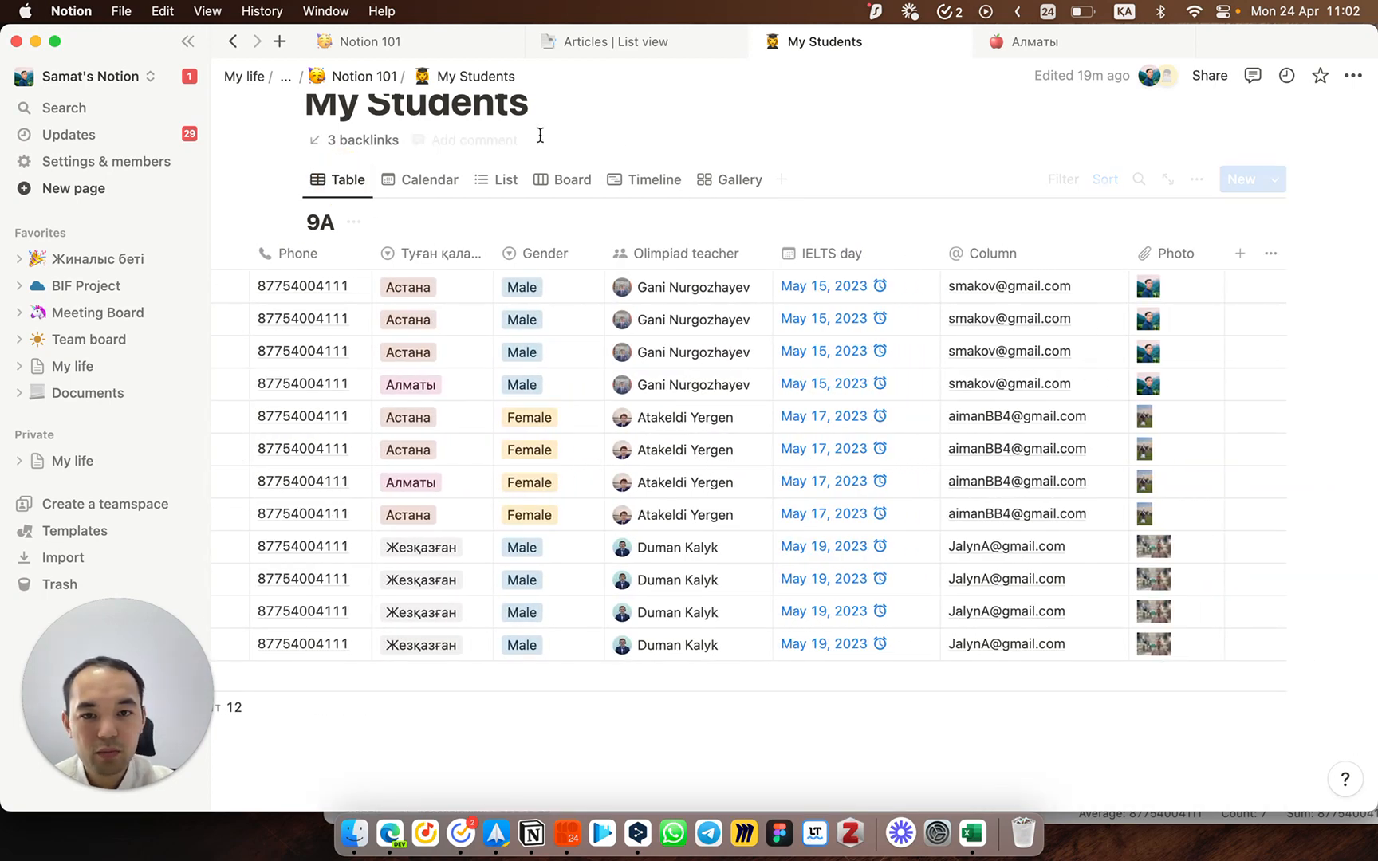
pyautogui.click(752, 190)
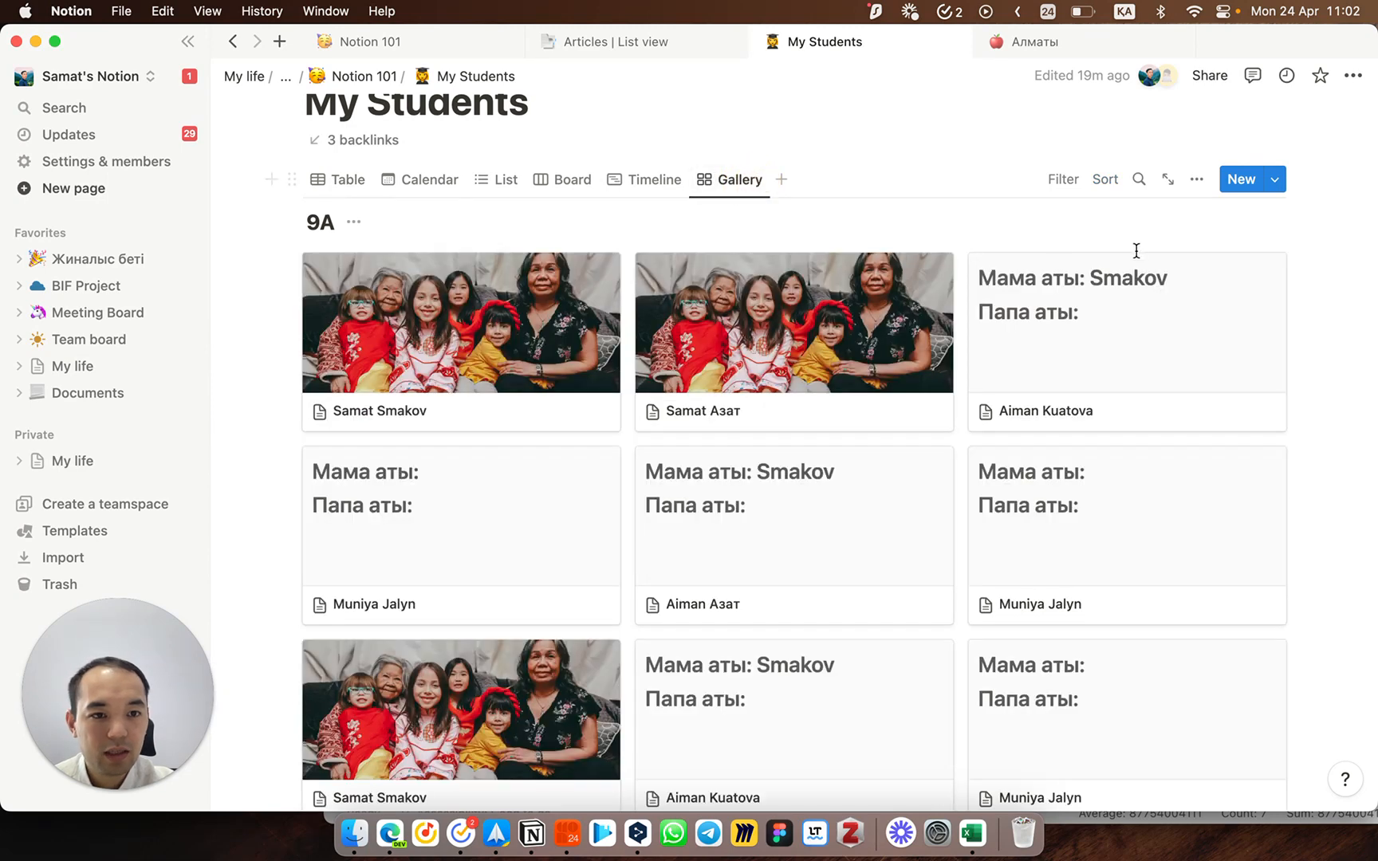
# Step: Set the gallery's card preview to the Photo property
pyautogui.click(1195, 182)
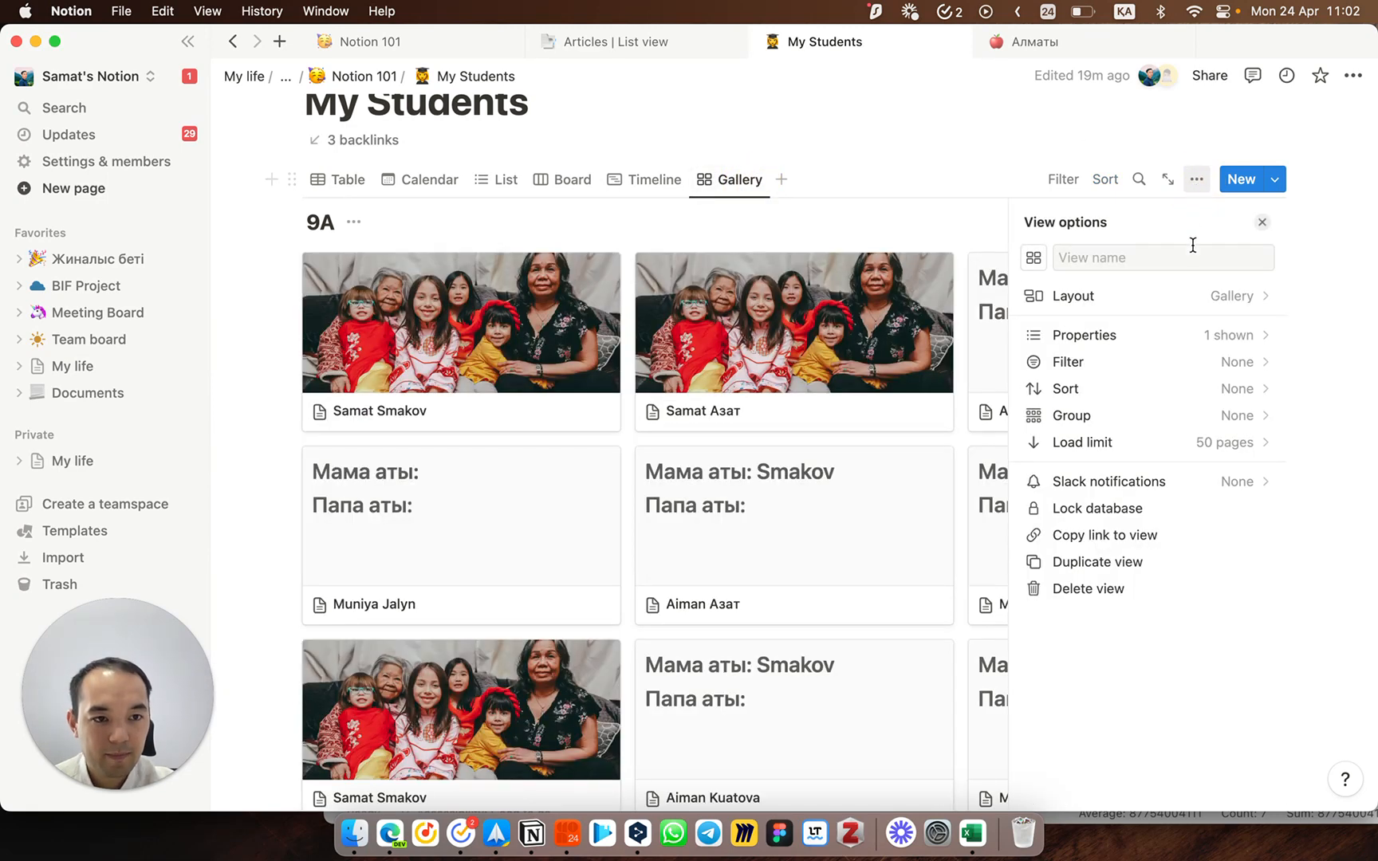
pyautogui.click(1178, 300)
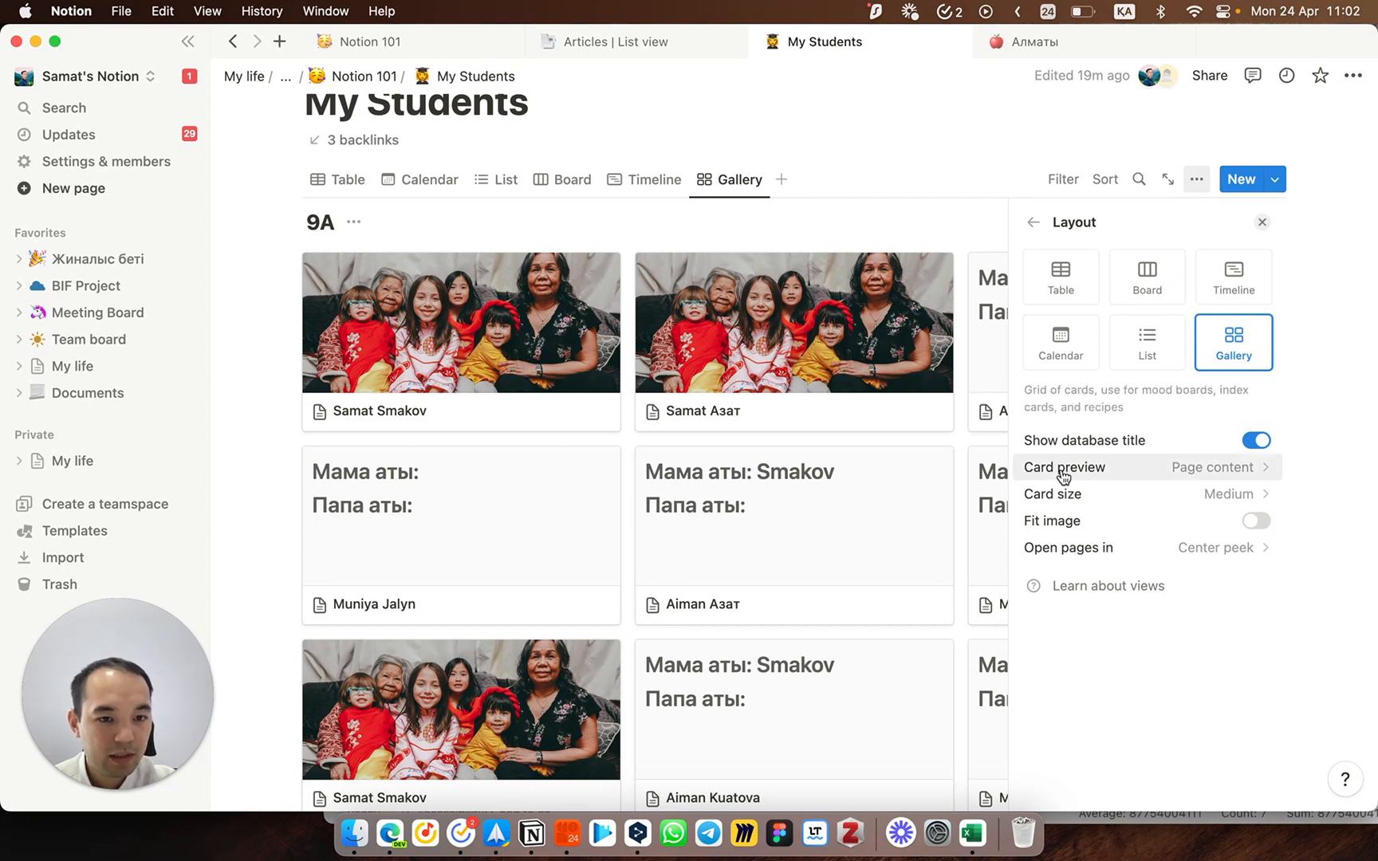
pyautogui.click(1159, 469)
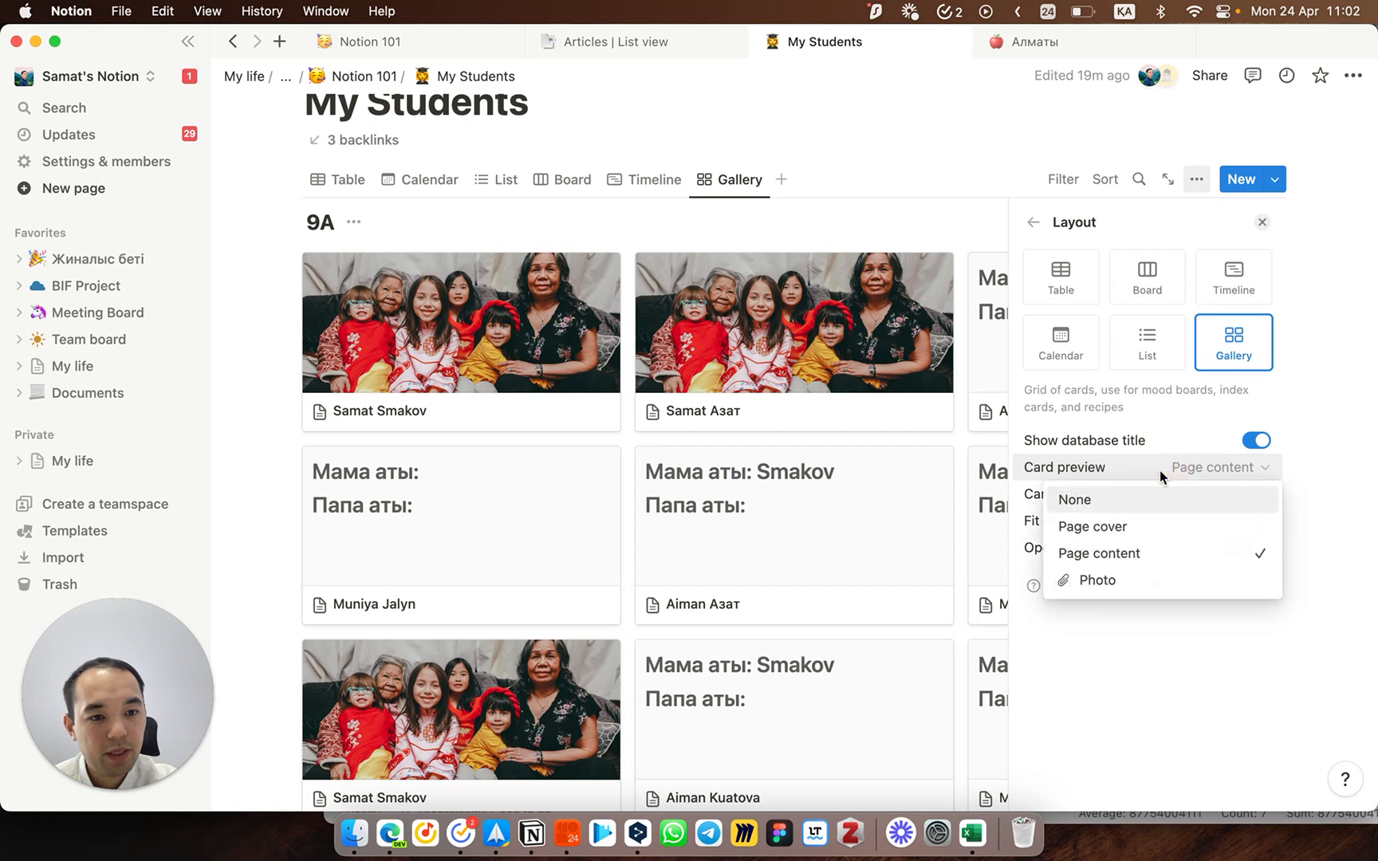
pyautogui.click(1148, 587)
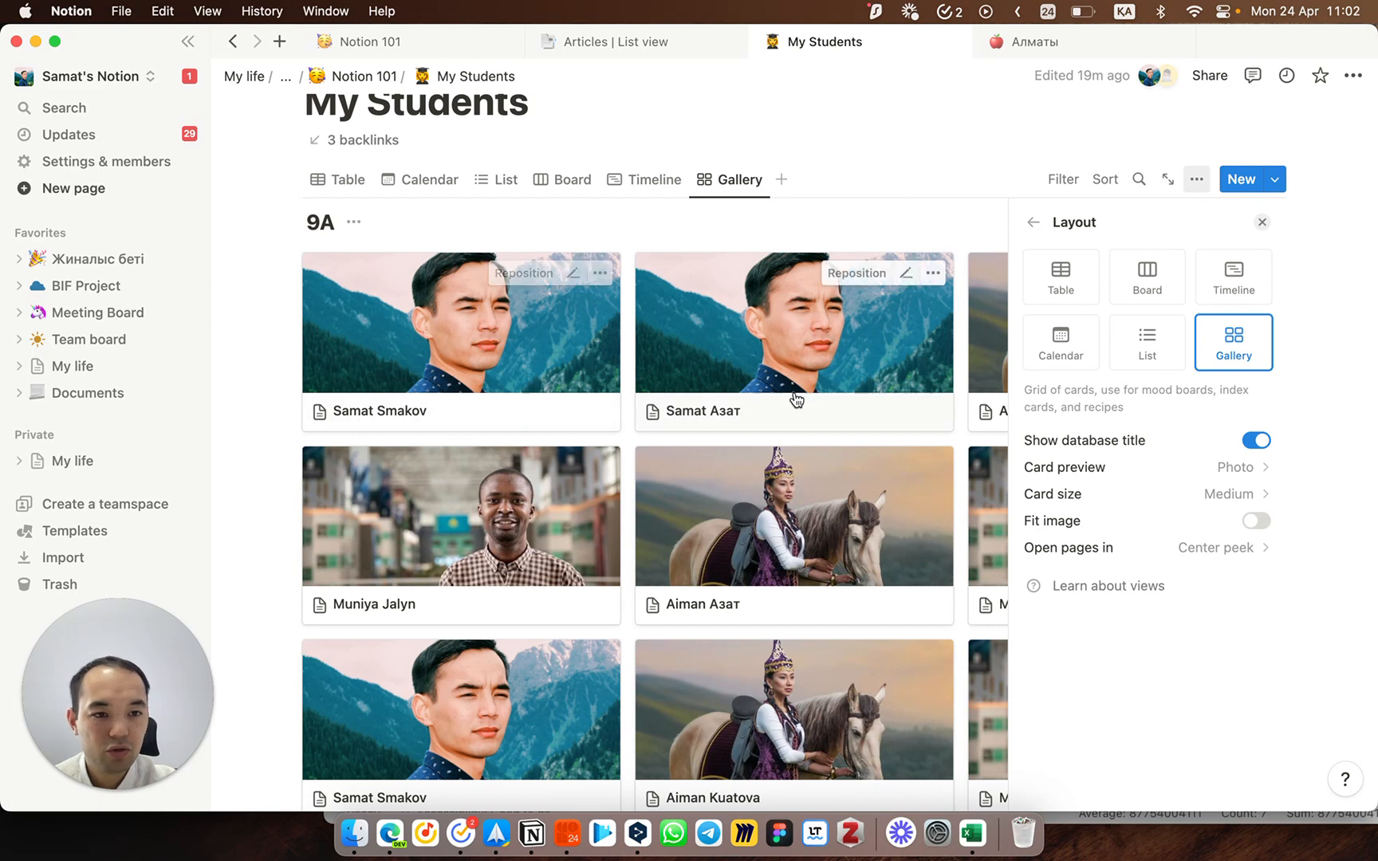
# Step: Try Page cover as the gallery's card preview and switch it back to Photo
pyautogui.click(1141, 469)
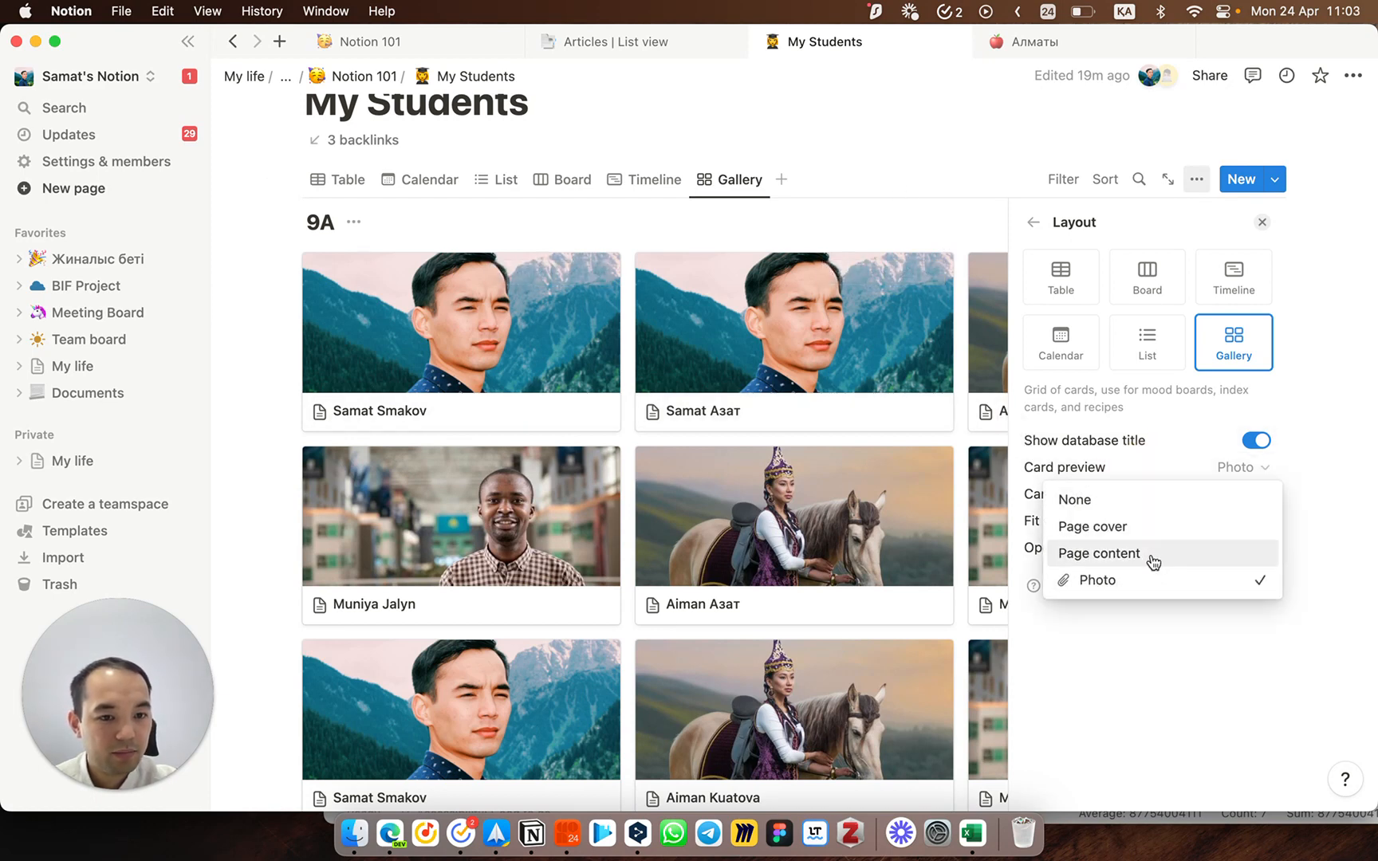
pyautogui.click(1068, 526)
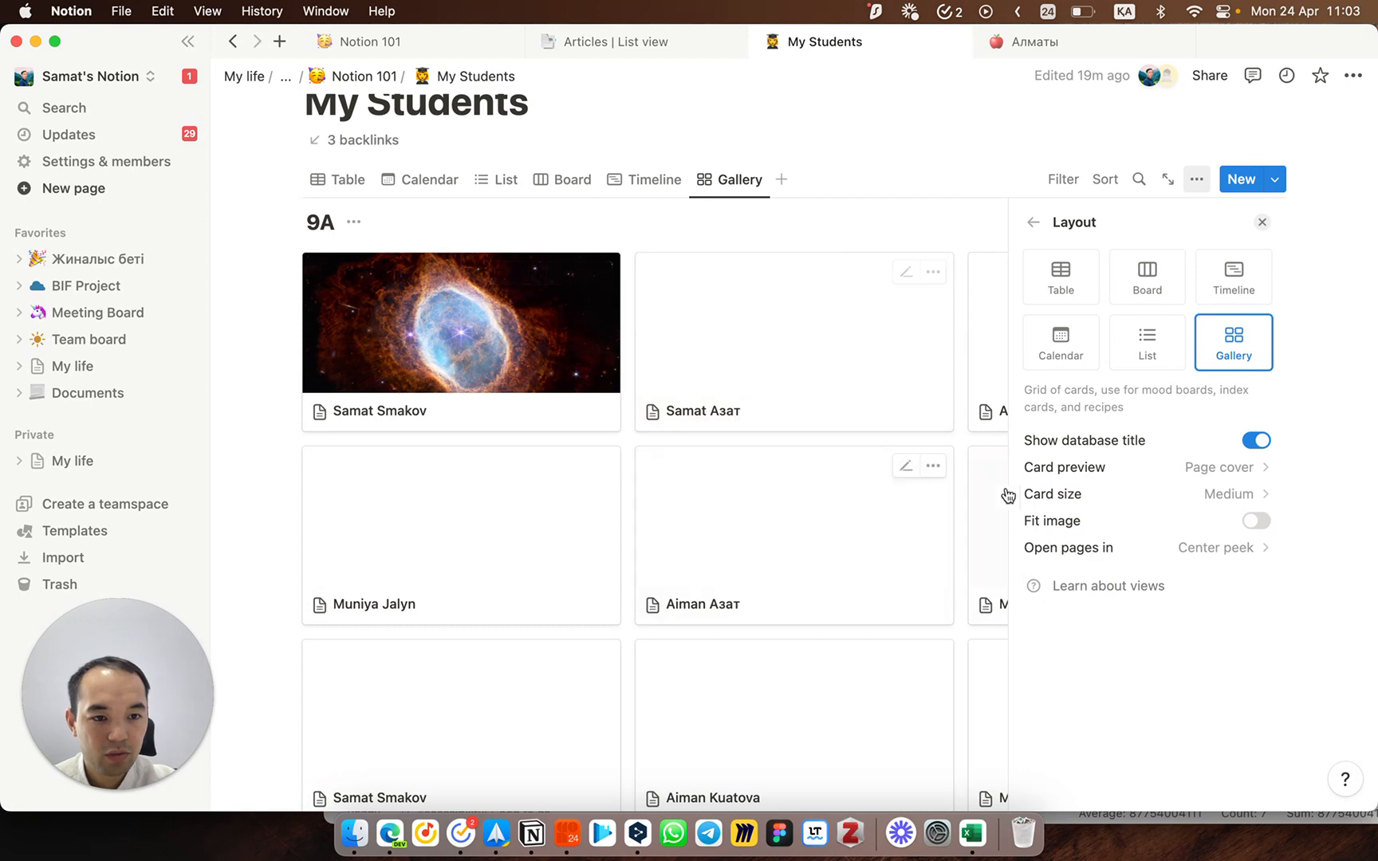
pyautogui.click(1126, 467)
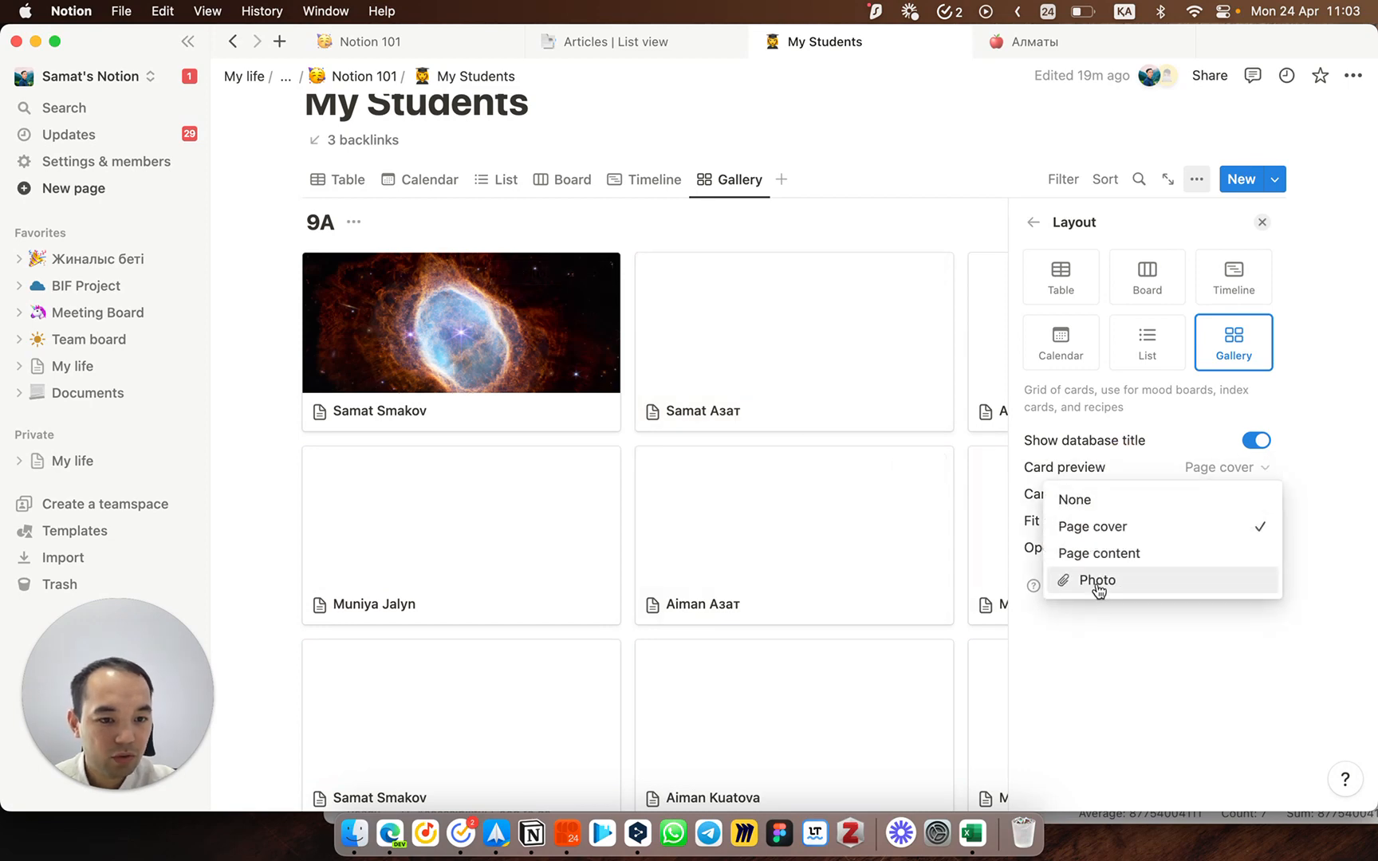
pyautogui.click(1098, 582)
pyautogui.click(1264, 223)
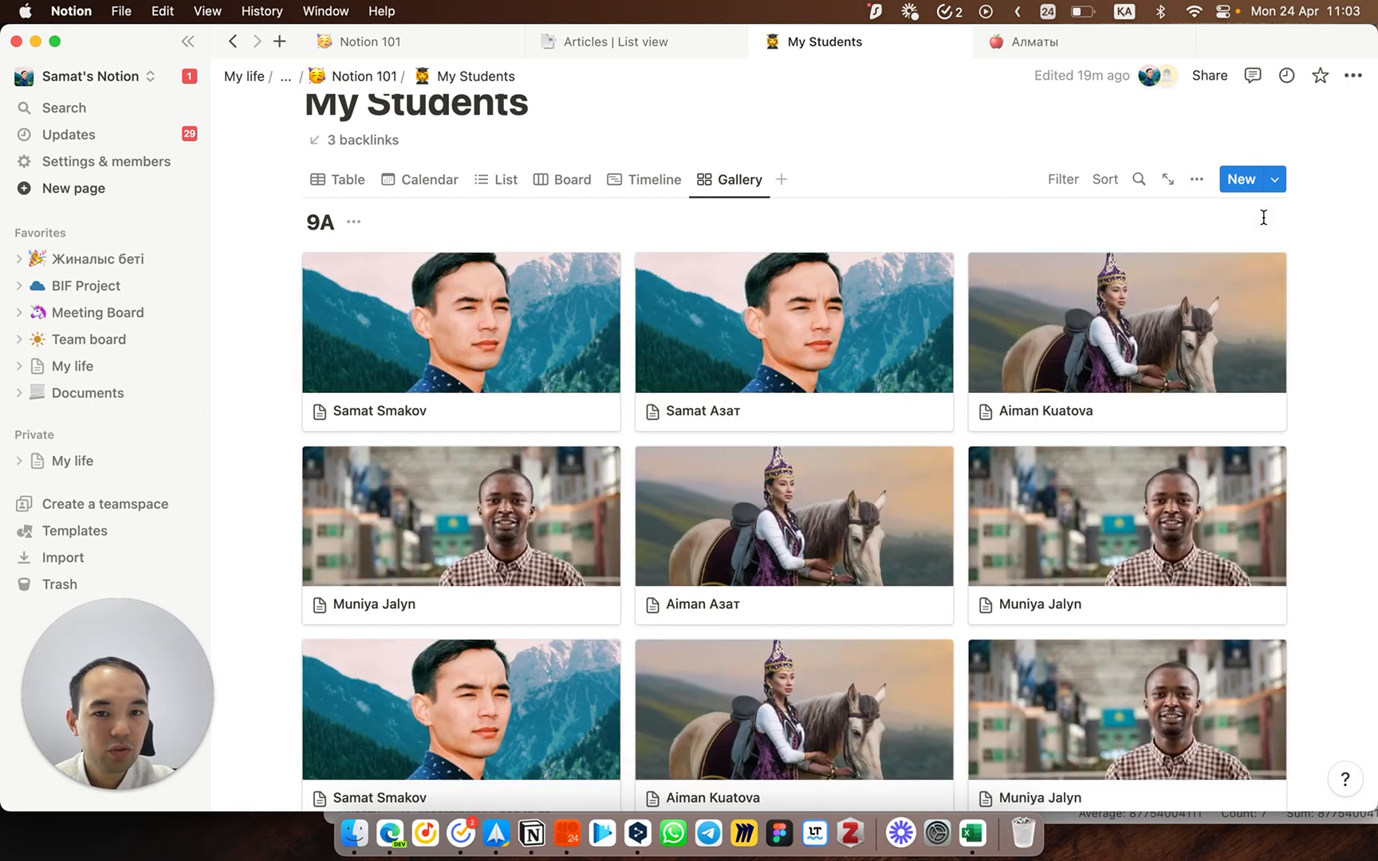
# Step: Show the Gender and үйне бардық properties on the gallery cards
pyautogui.scroll(-5, 1093, 319)
pyautogui.scroll(6, 1073, 323)
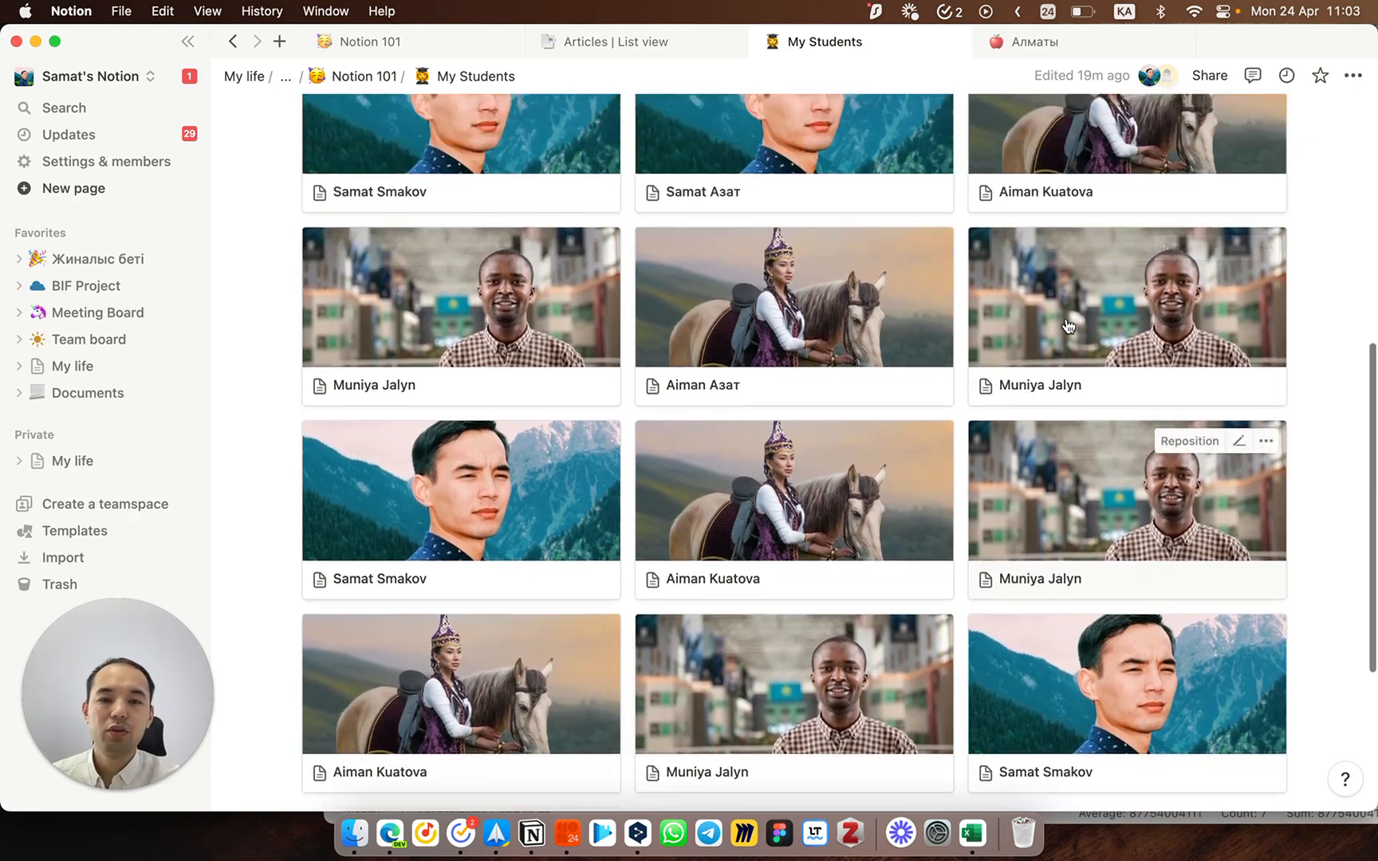
pyautogui.scroll(1, 1061, 319)
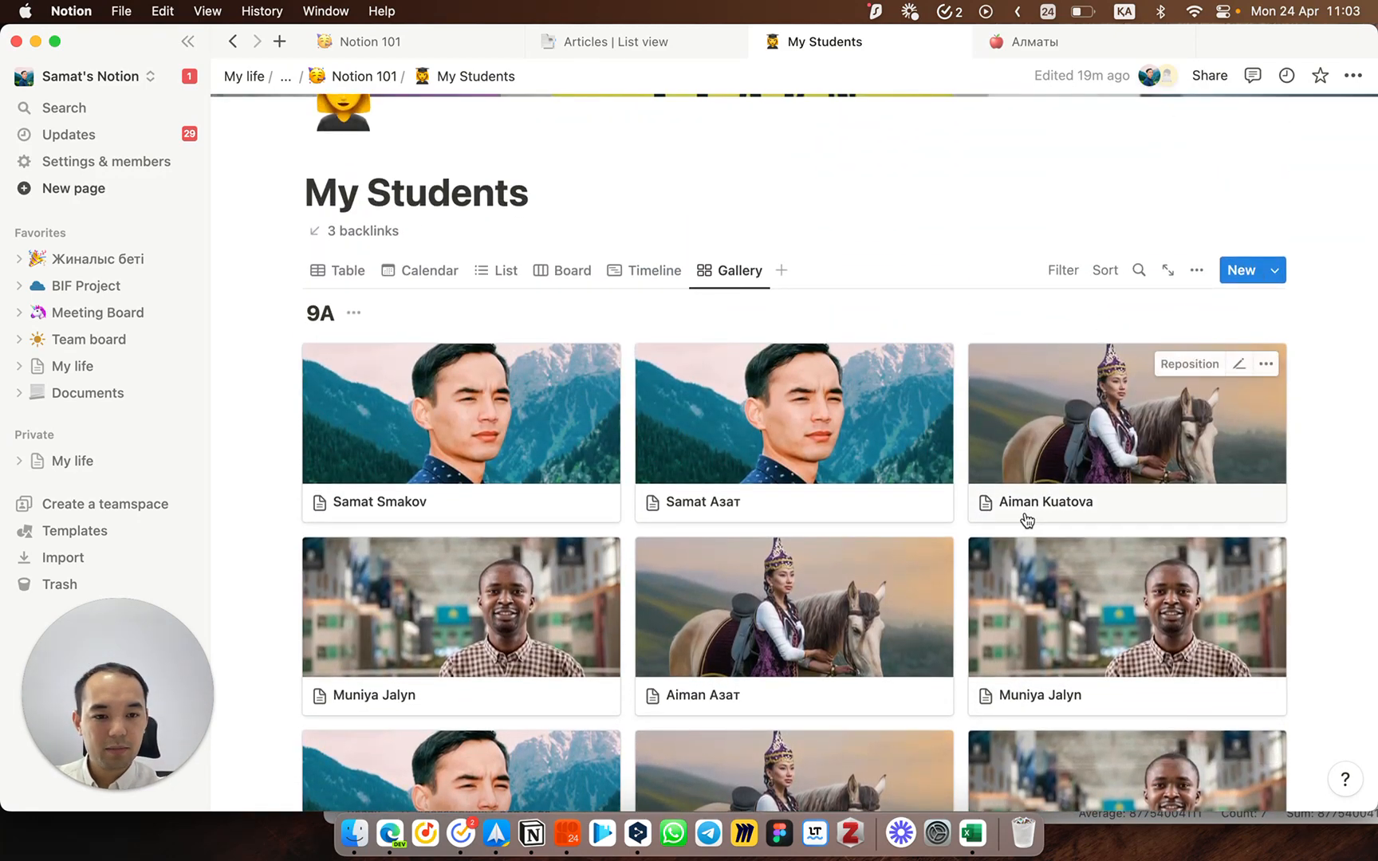
pyautogui.click(1196, 269)
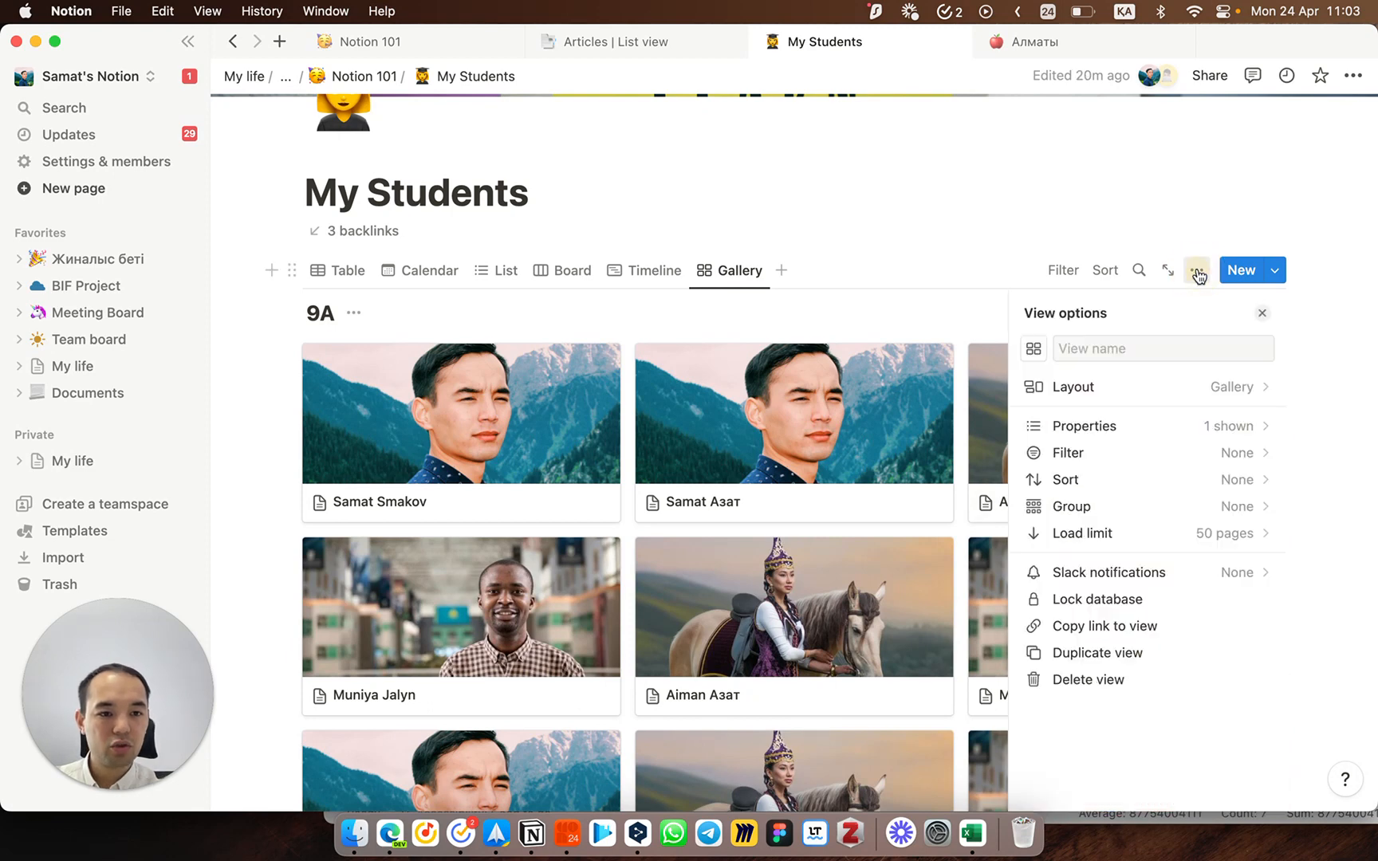
pyautogui.click(1177, 431)
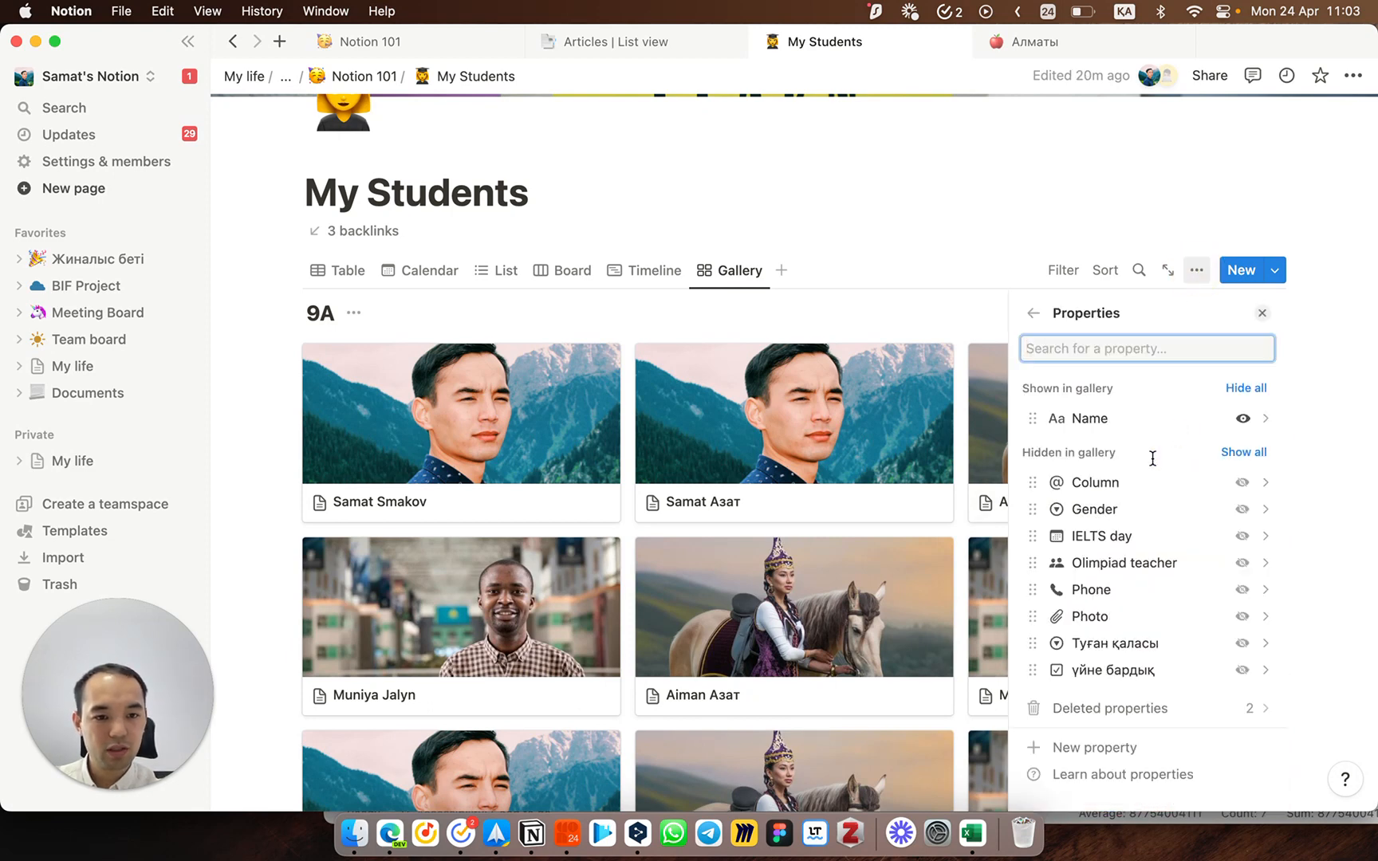
pyautogui.click(1238, 510)
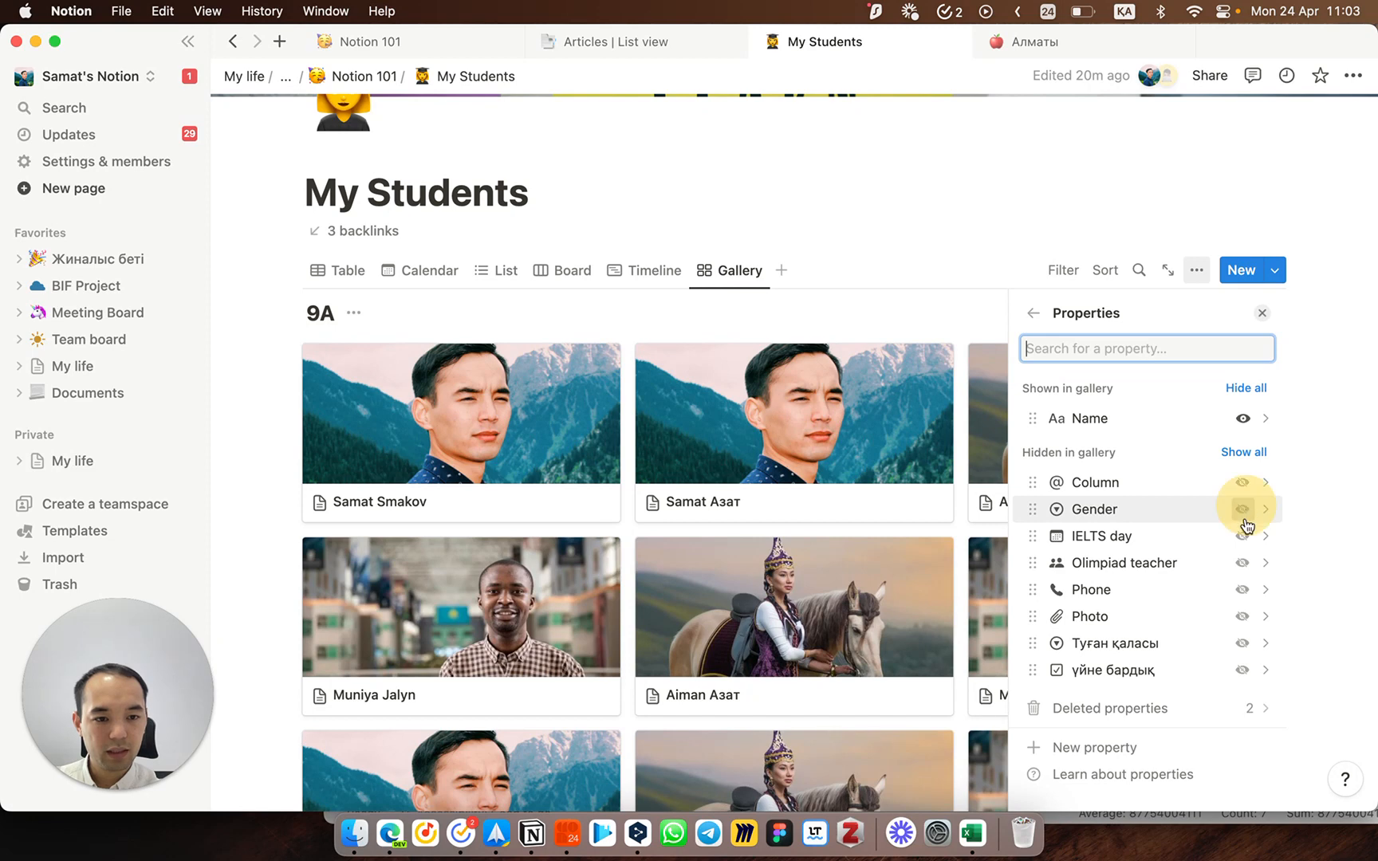
pyautogui.click(1241, 671)
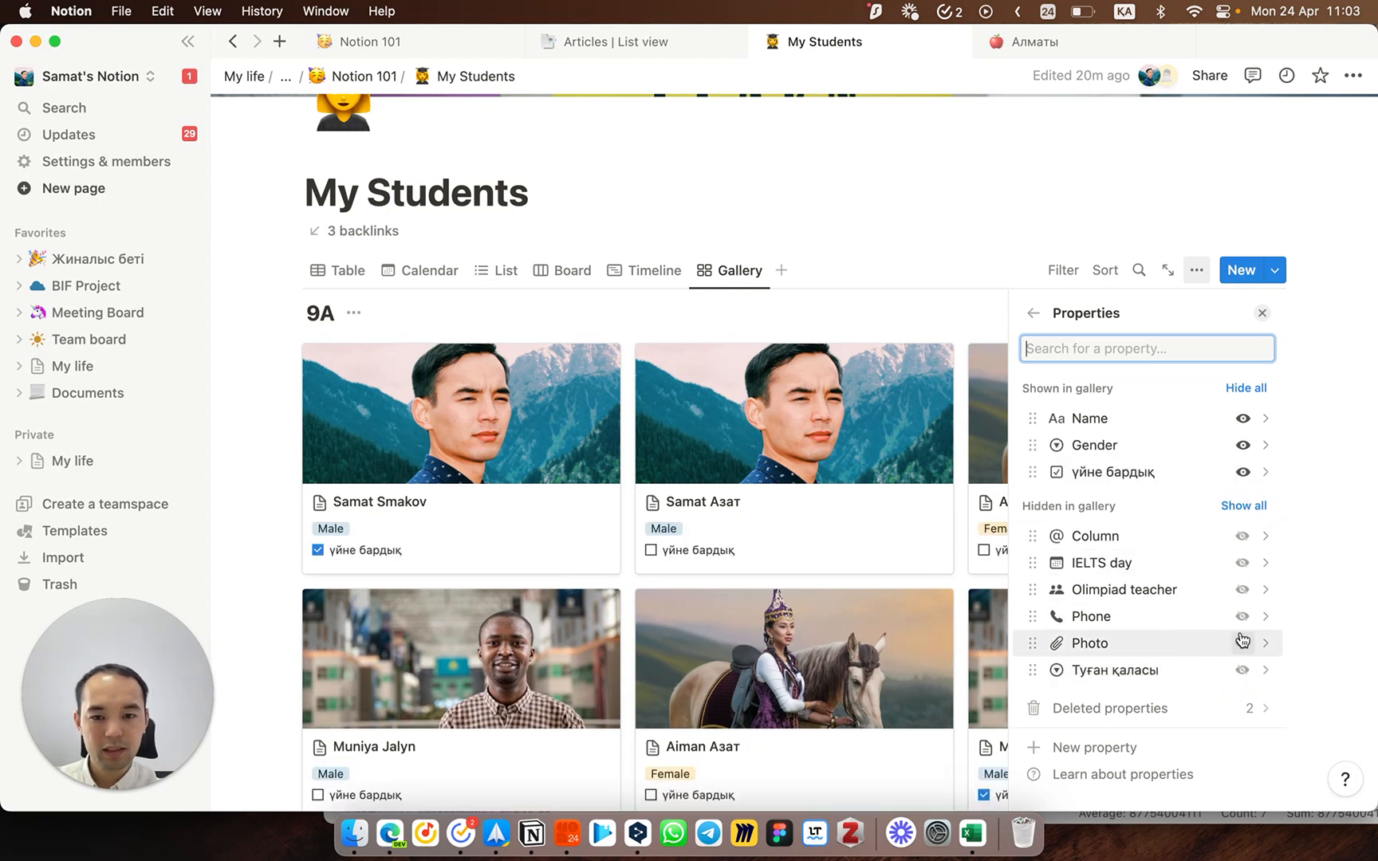
pyautogui.click(1263, 312)
# Step: Tick the үйне бардық checkbox on the second card of the first row and the first card of the second row
pyautogui.scroll(-3, 717, 399)
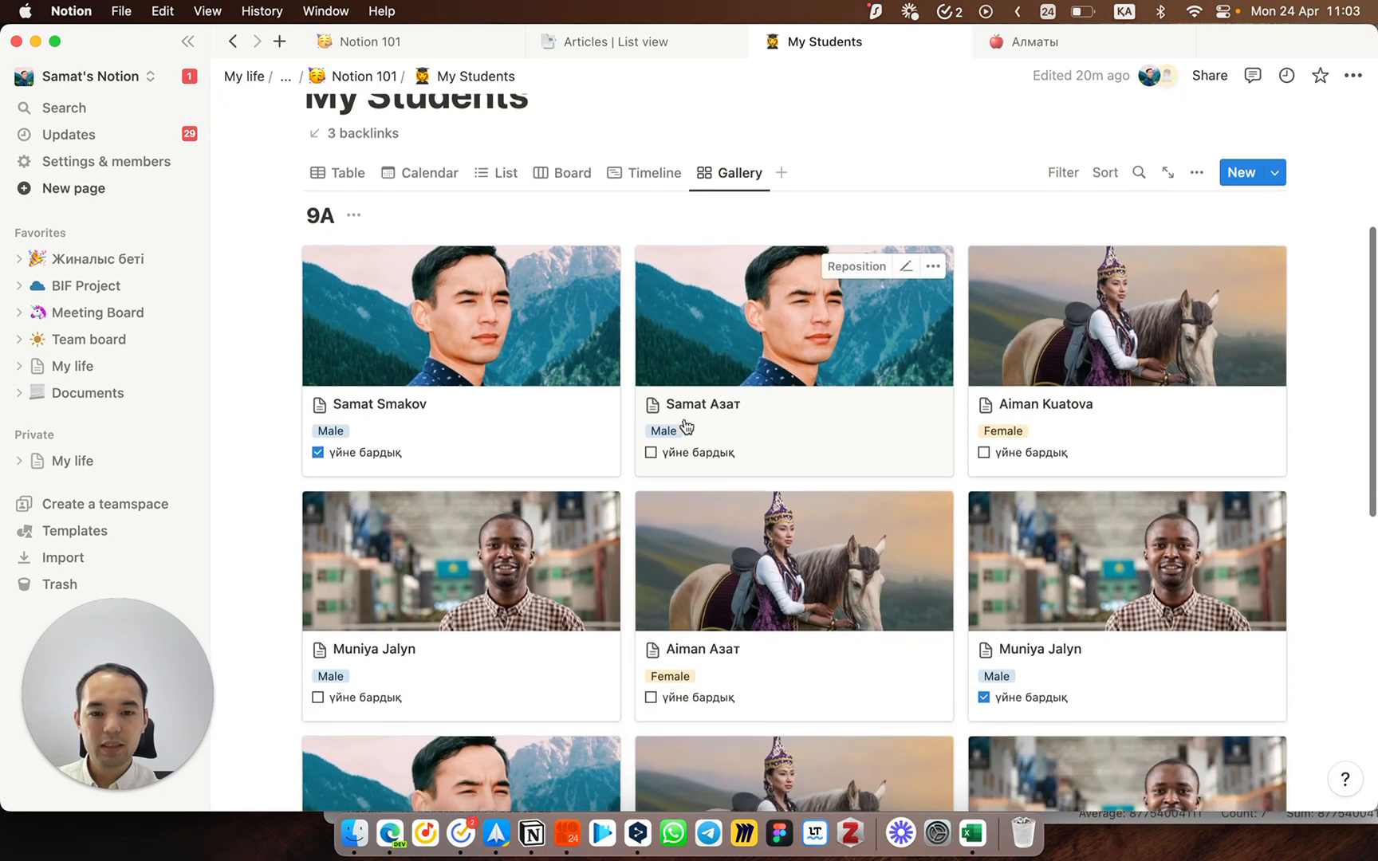
pyautogui.click(650, 453)
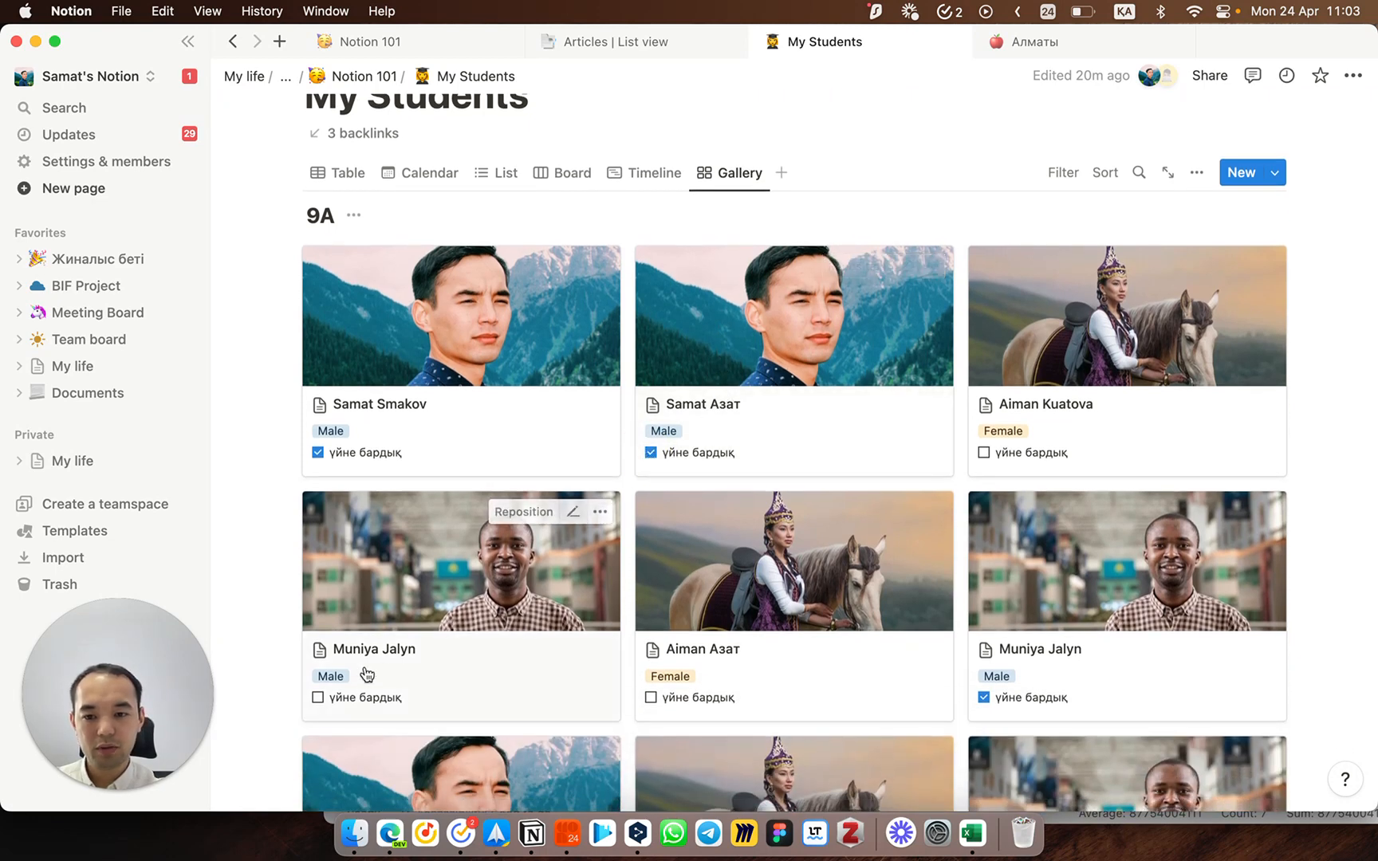
pyautogui.click(318, 698)
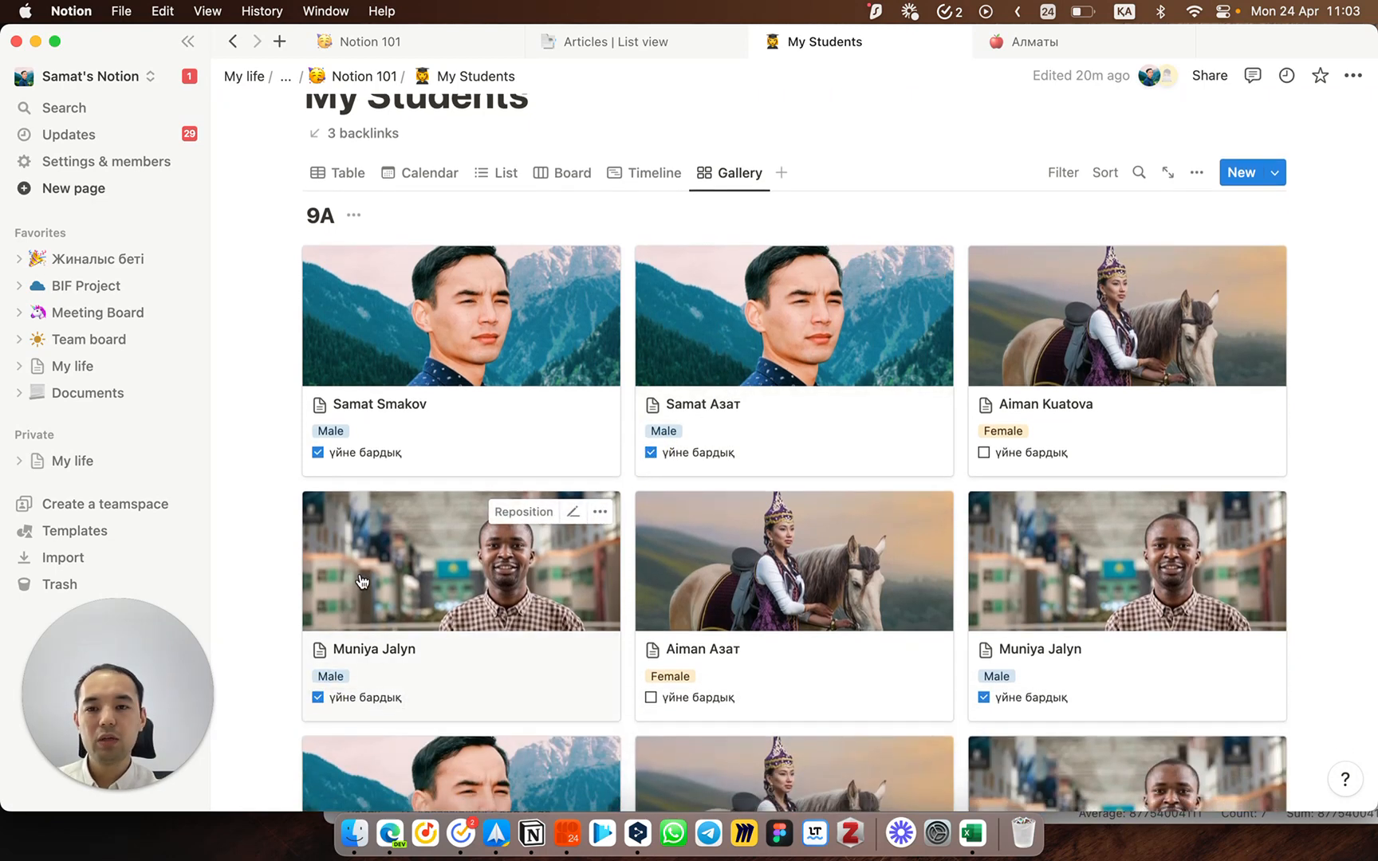
pyautogui.scroll(3, 361, 581)
pyautogui.moveTo(116, 198); pyautogui.dragTo(163, 160)
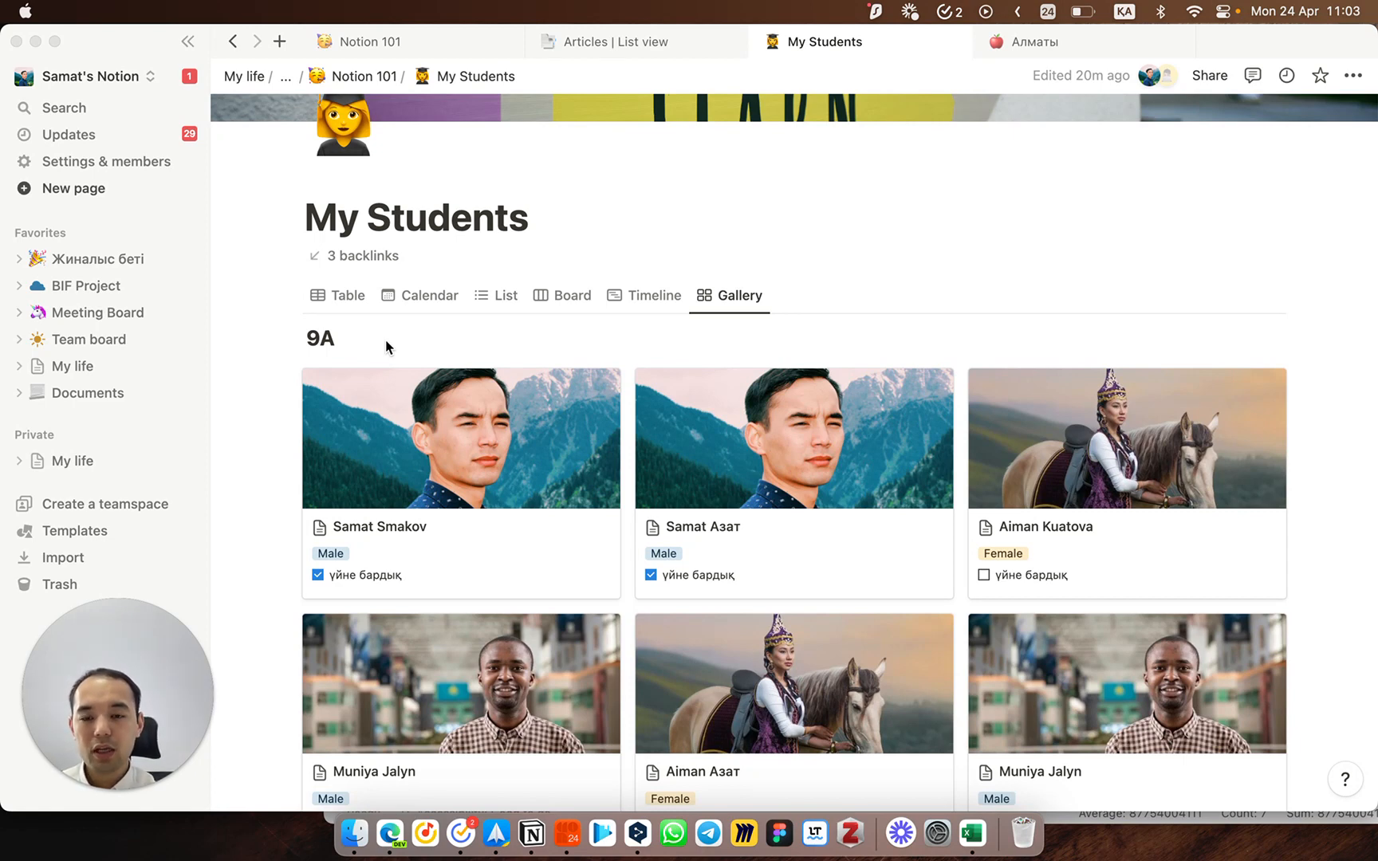
# Step: Review the Calendar, List, Board, Timeline and Gallery views in turn and return to the Table view
pyautogui.click(487, 302)
pyautogui.click(354, 301)
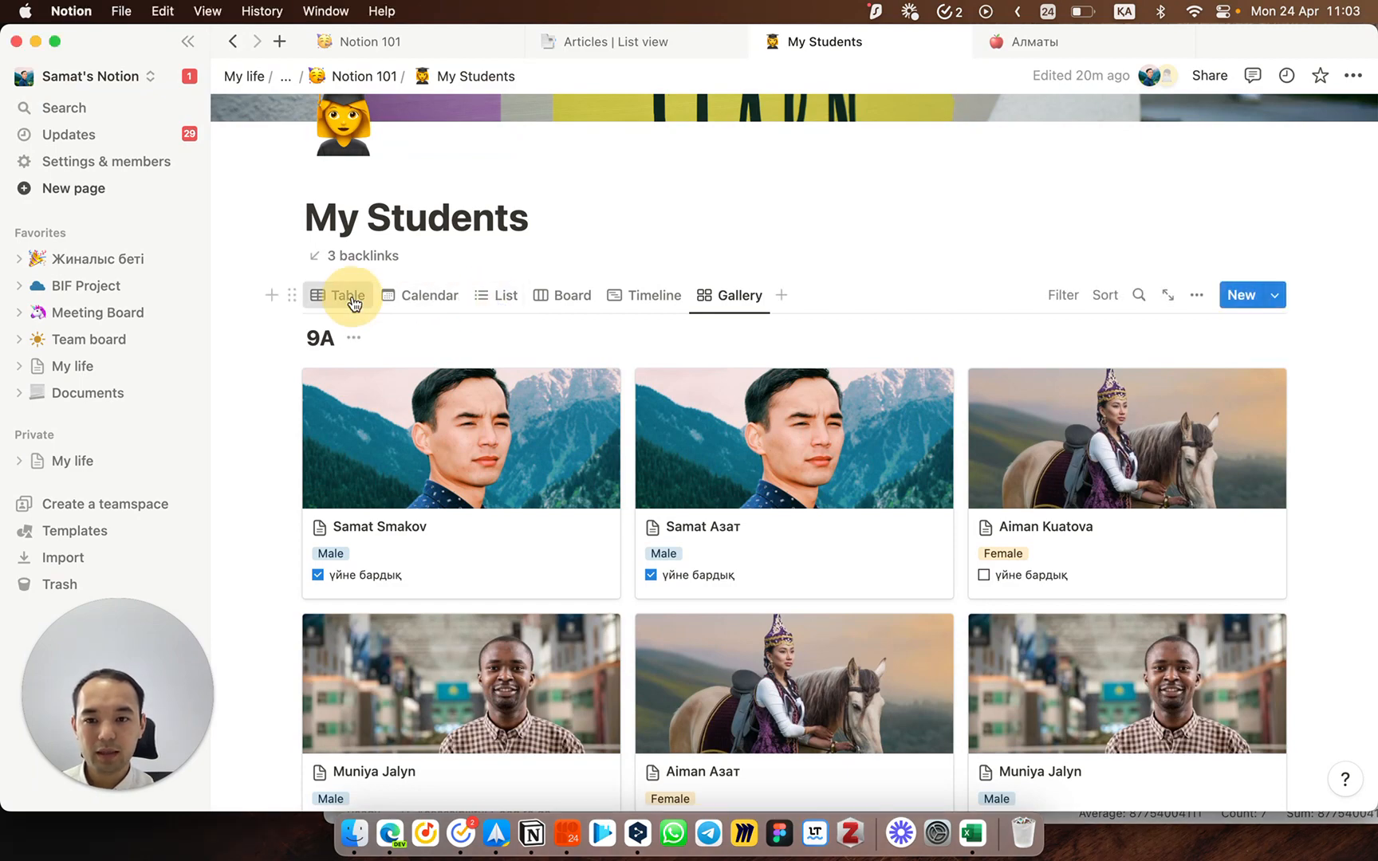
pyautogui.click(411, 297)
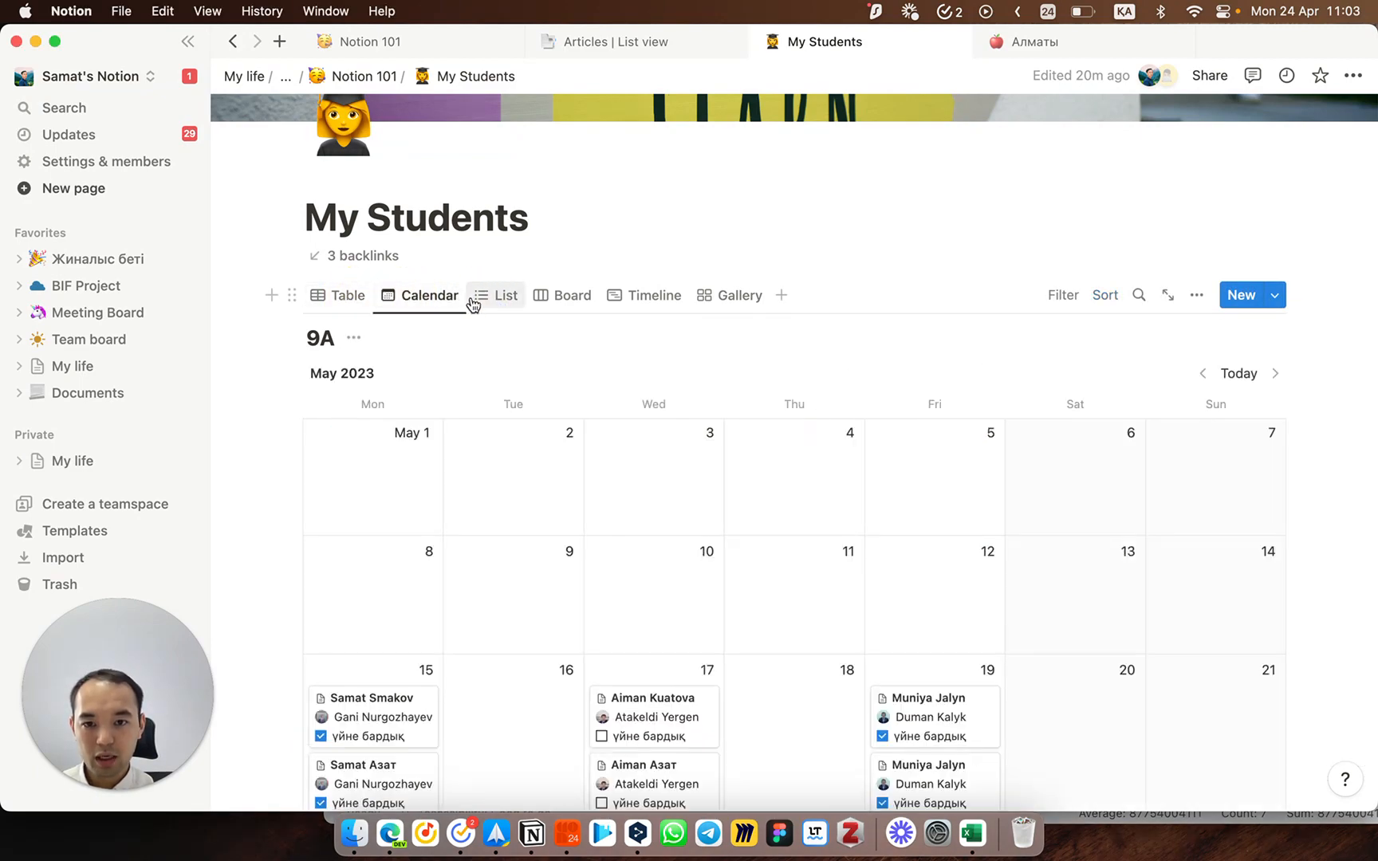
pyautogui.click(480, 302)
pyautogui.click(562, 301)
pyautogui.click(642, 296)
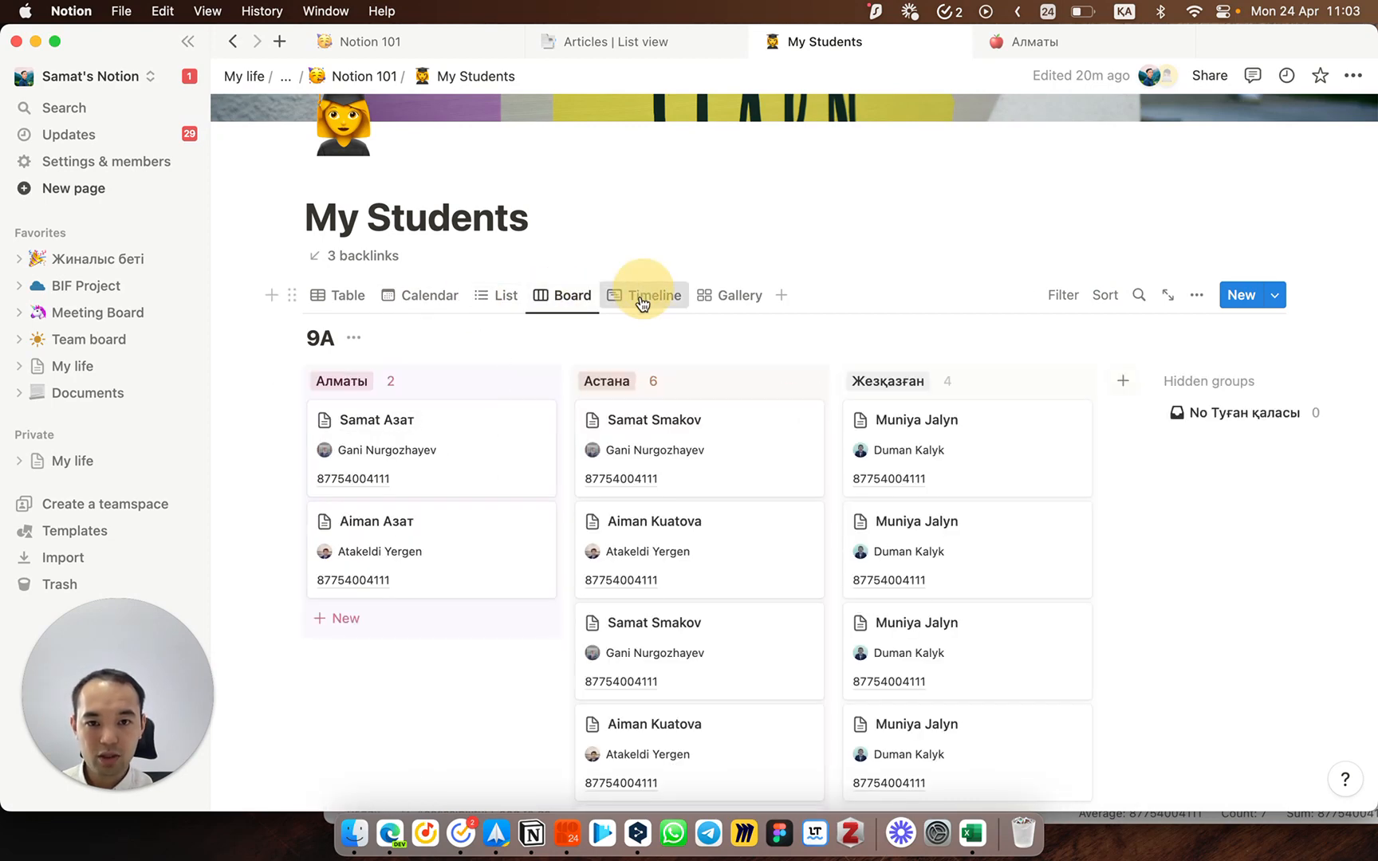
pyautogui.scroll(-3, 667, 387)
pyautogui.click(749, 249)
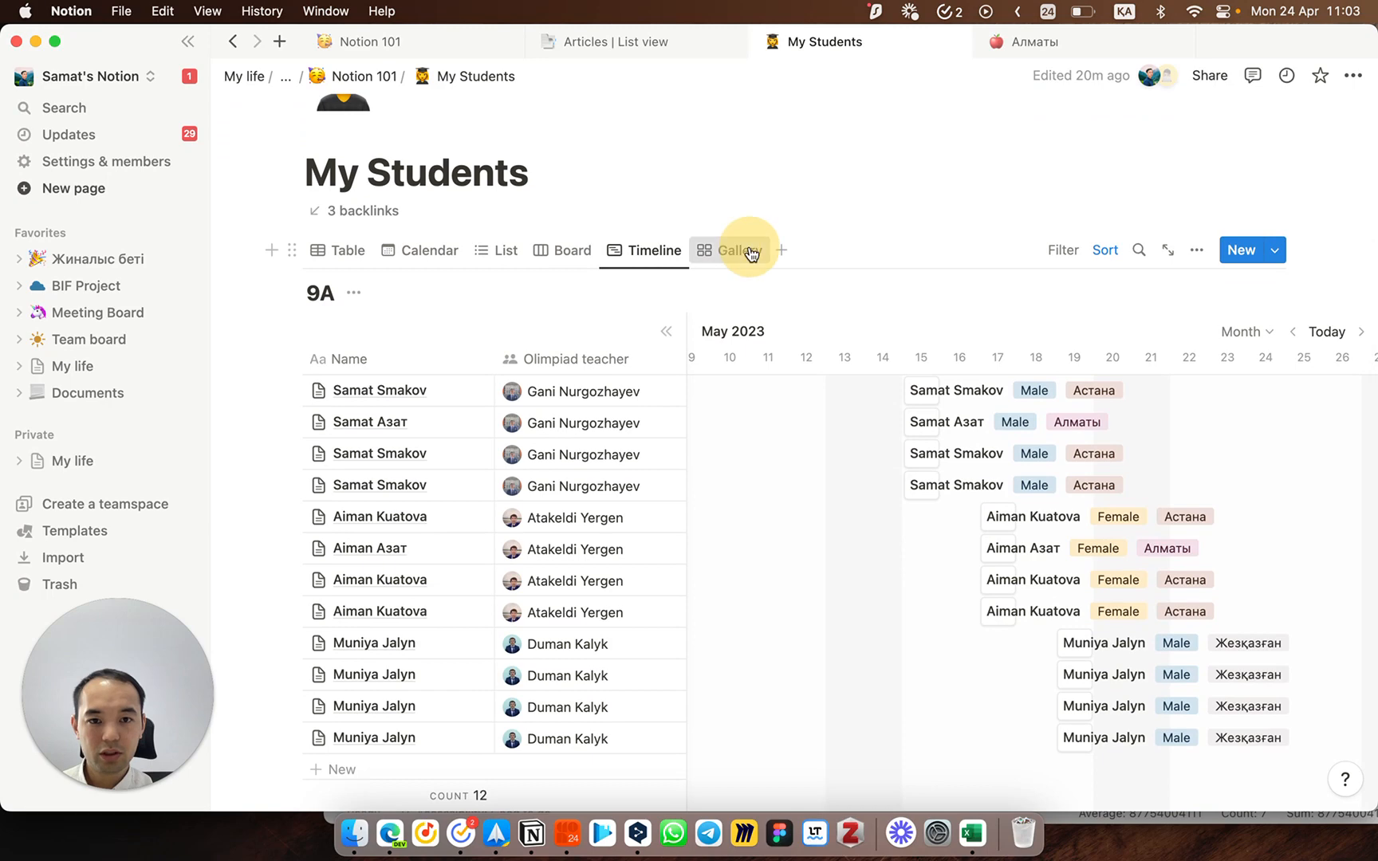
pyautogui.scroll(1, 622, 425)
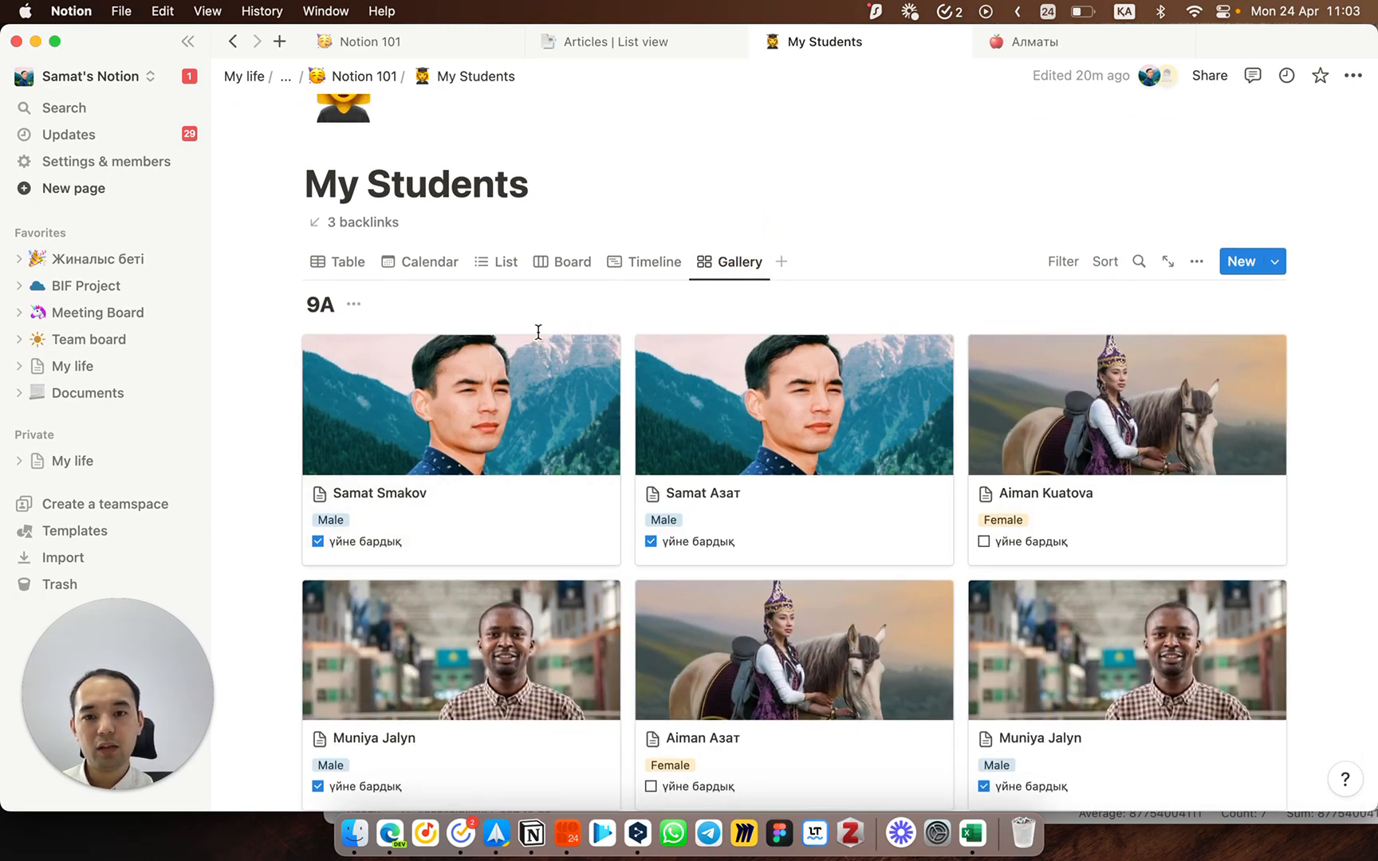
pyautogui.click(351, 267)
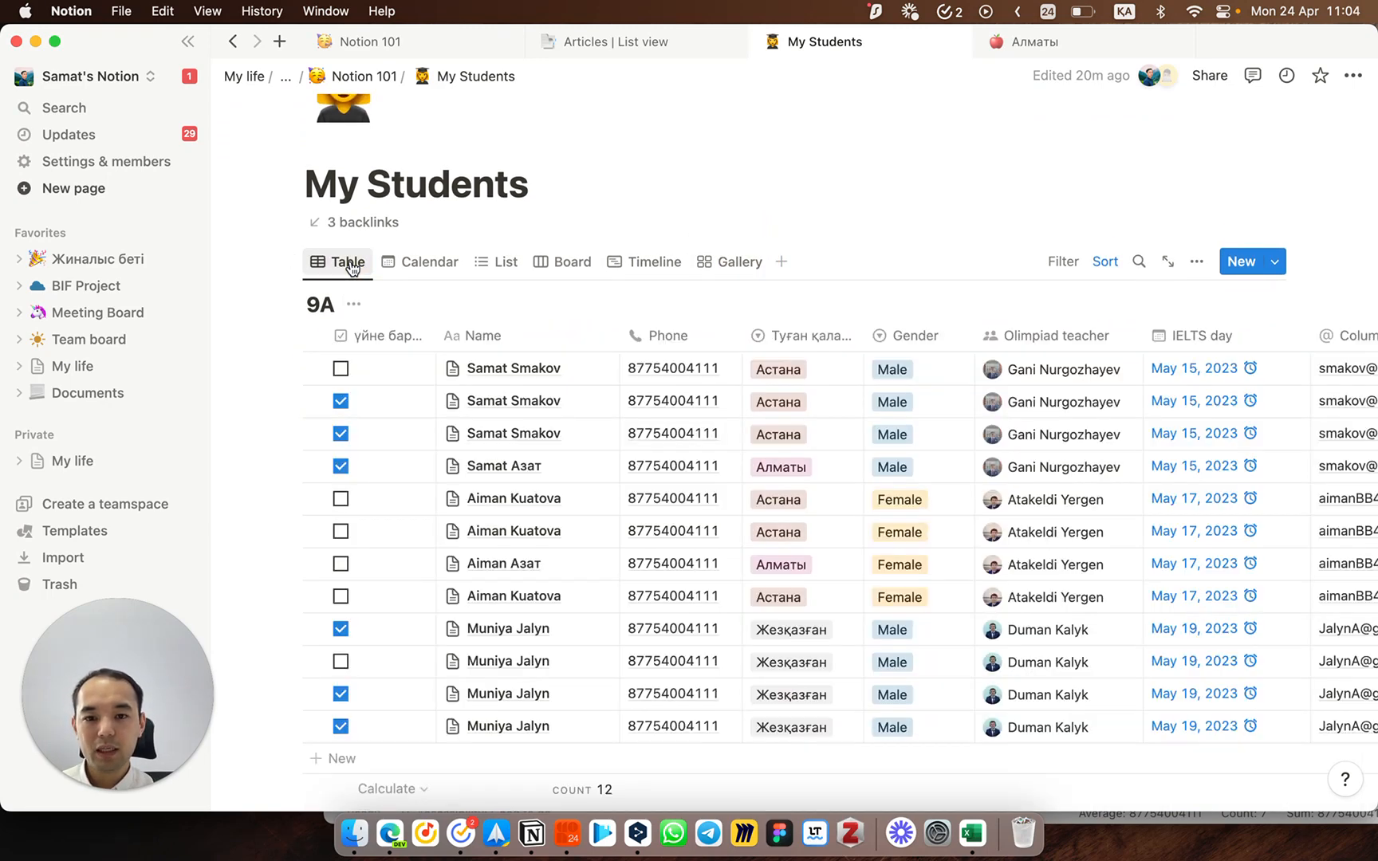